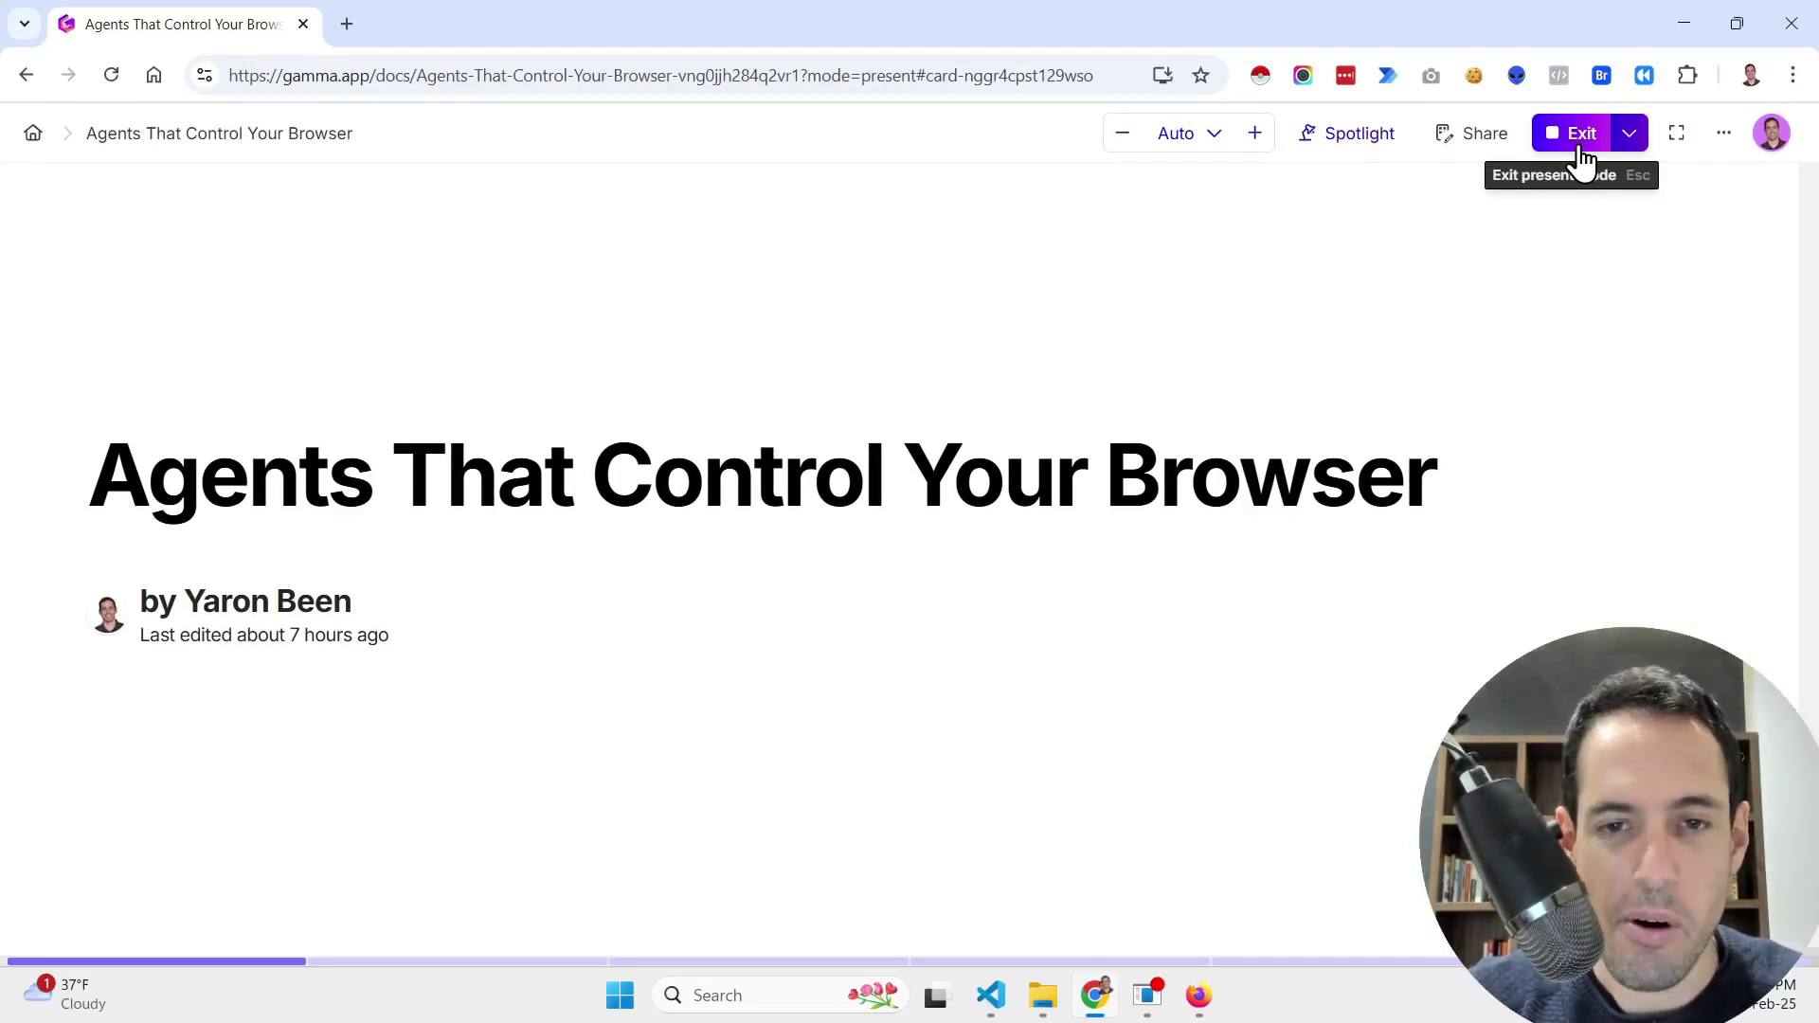
# Step: Advance the Gamma deck to the 'Most Browsing Agents Dont Work' slide
pyautogui.press('Right')
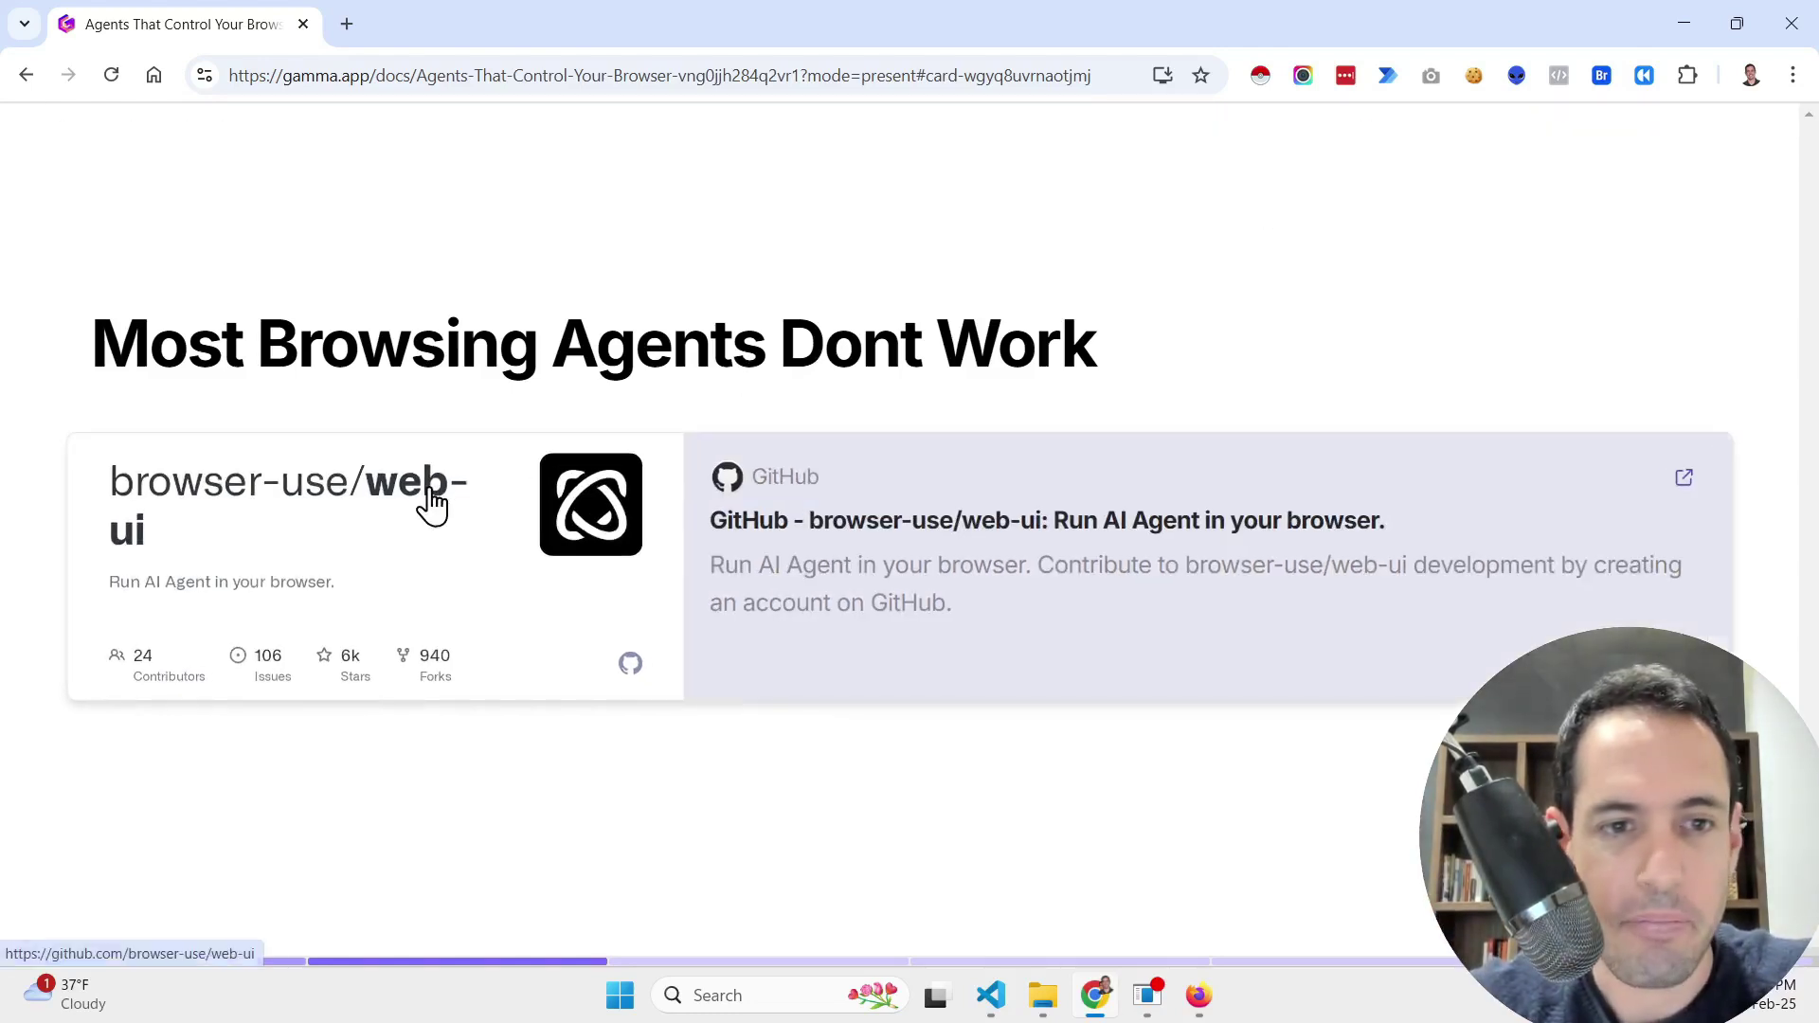
# Step: Open the browser-use/web-ui GitHub repo and scroll its README to the Installation Guide
pyautogui.click(431, 490)
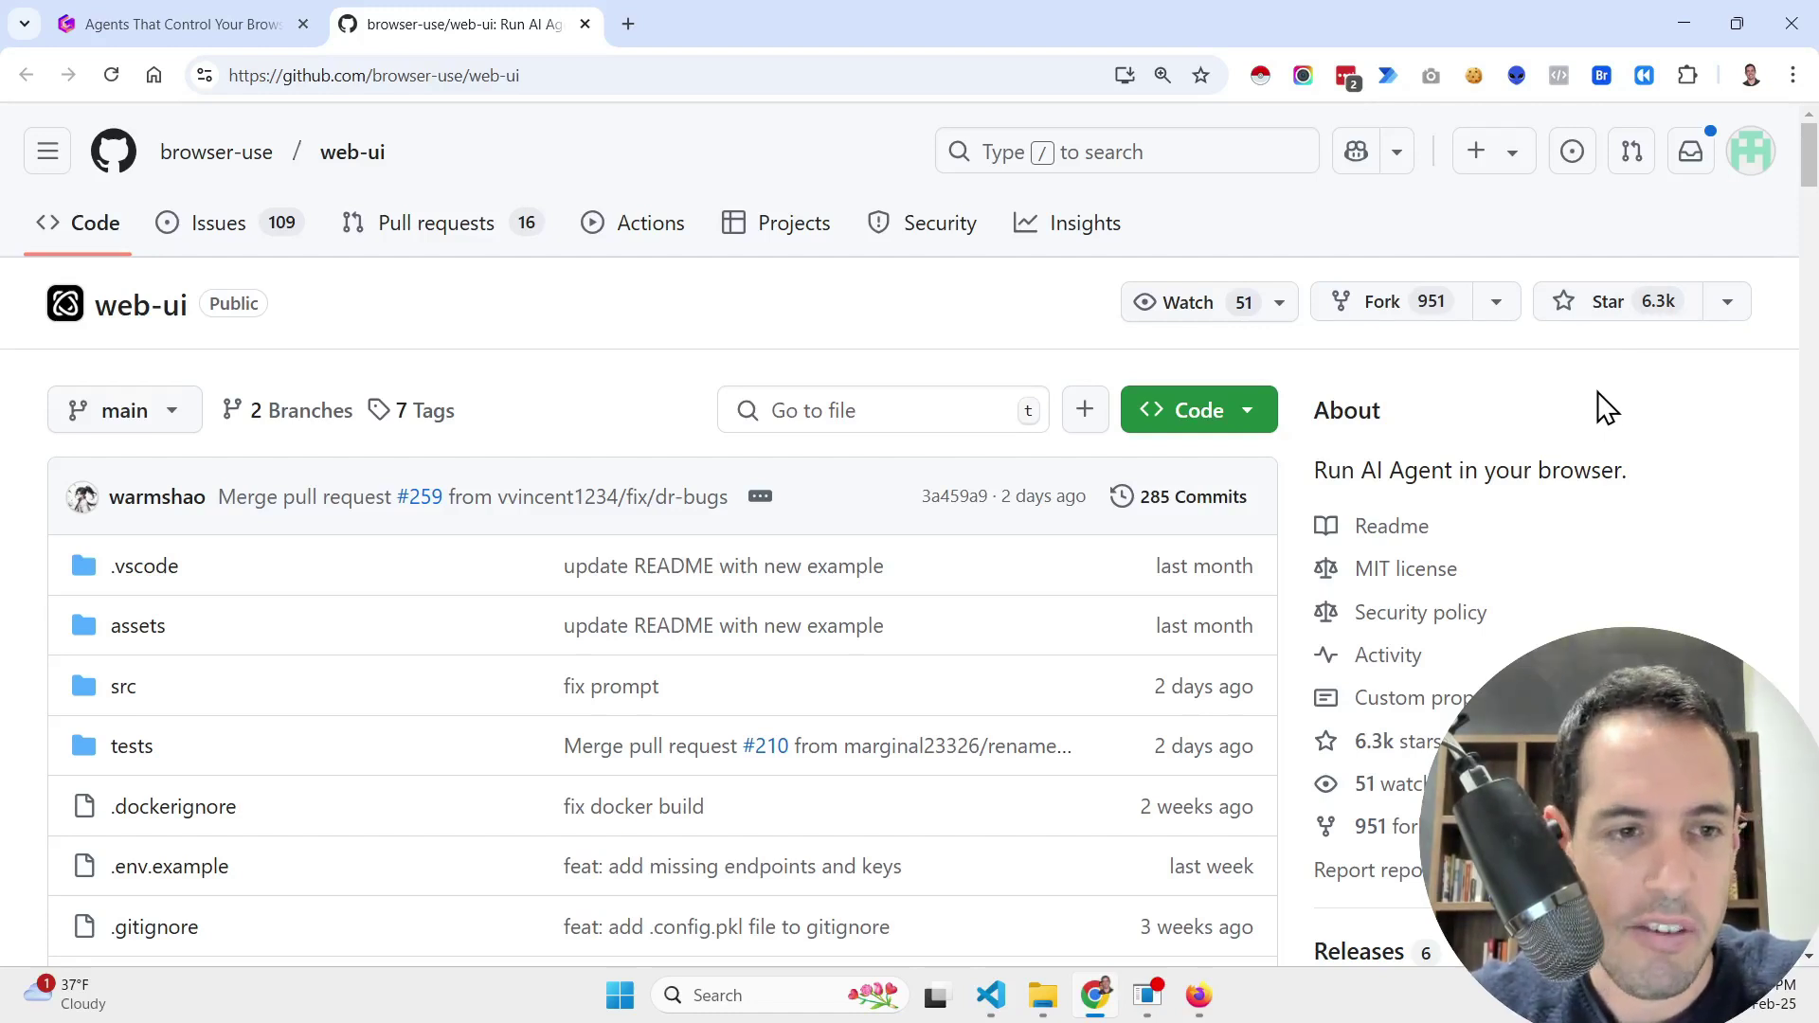
pyautogui.scroll(-15, 1608, 407)
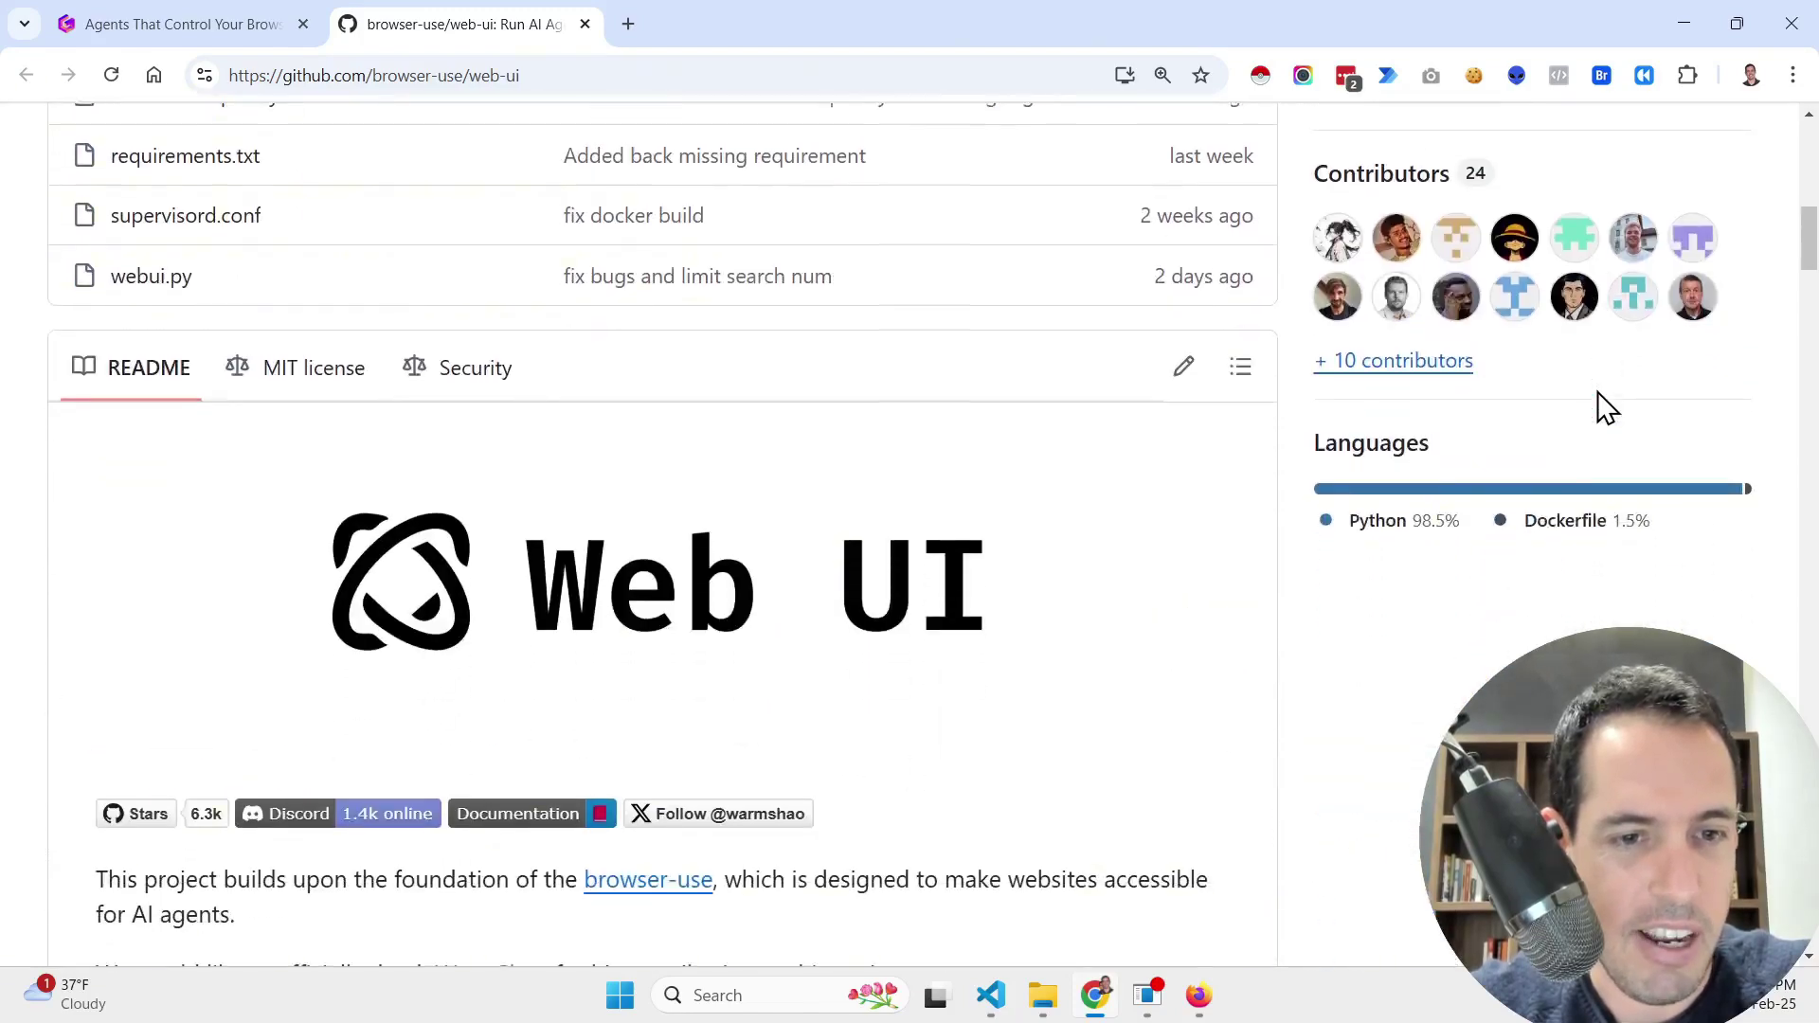
pyautogui.scroll(-13, 1608, 407)
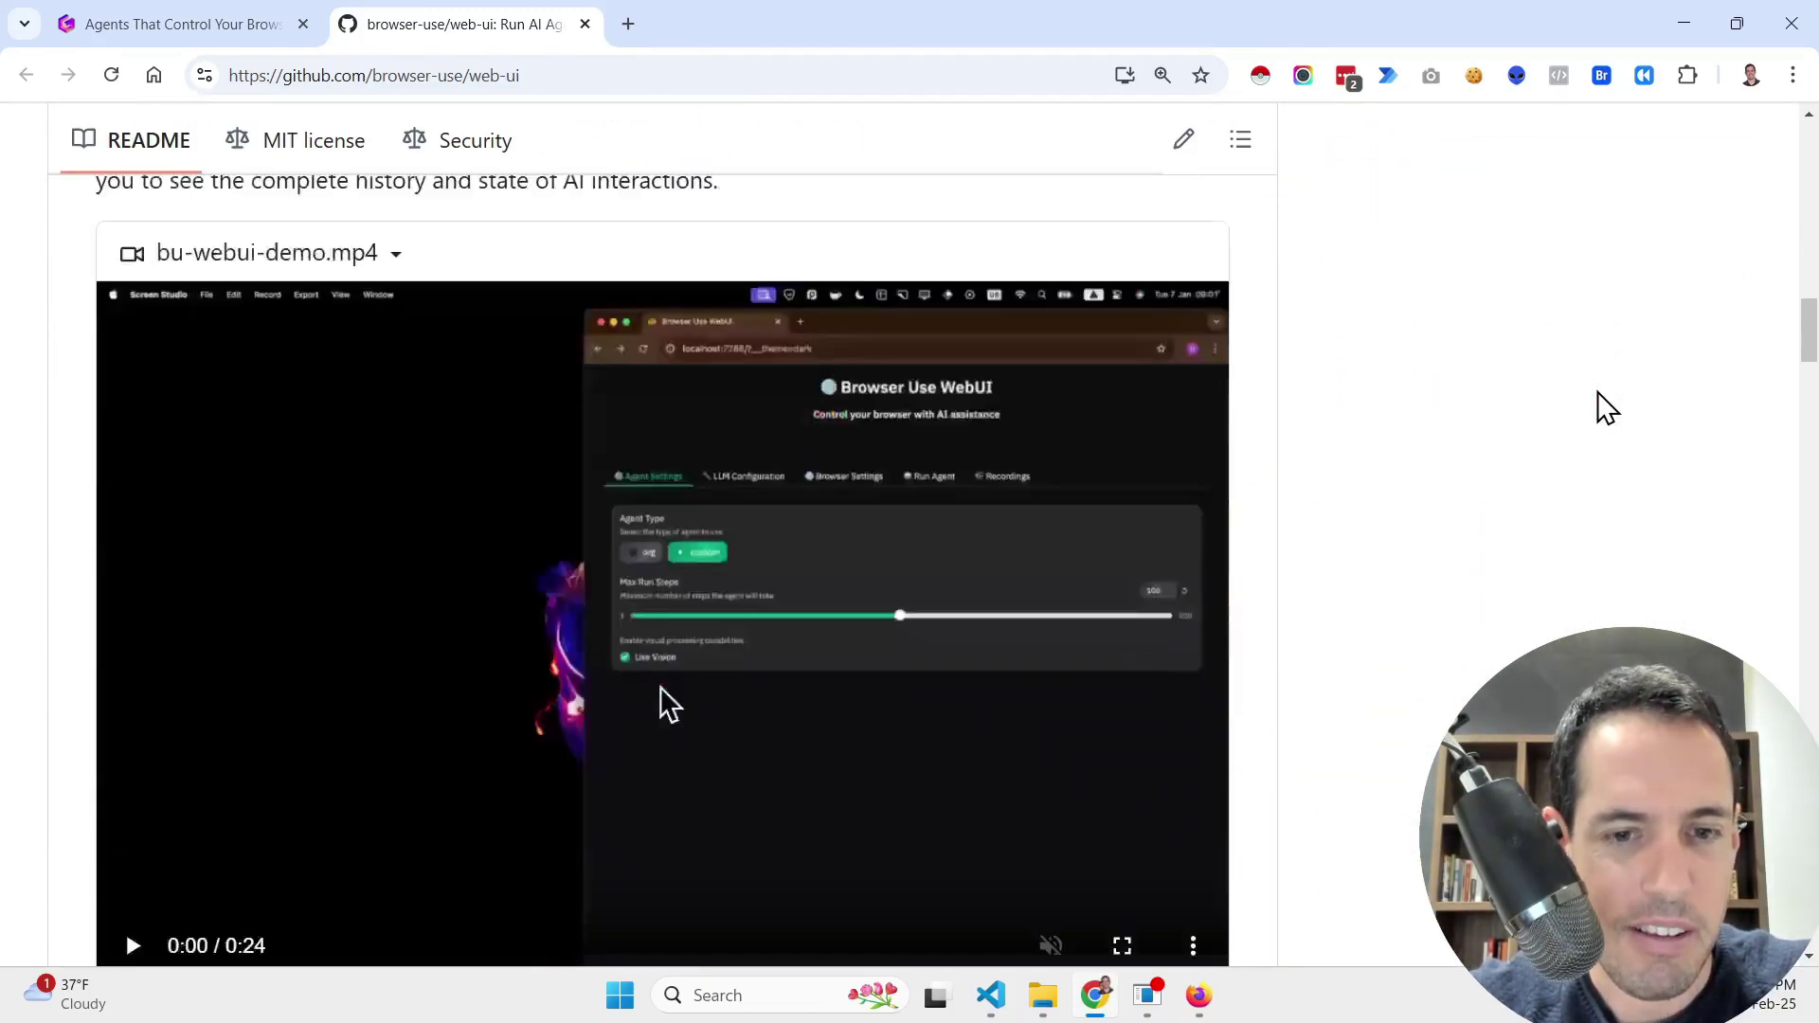
pyautogui.scroll(-3, 1607, 407)
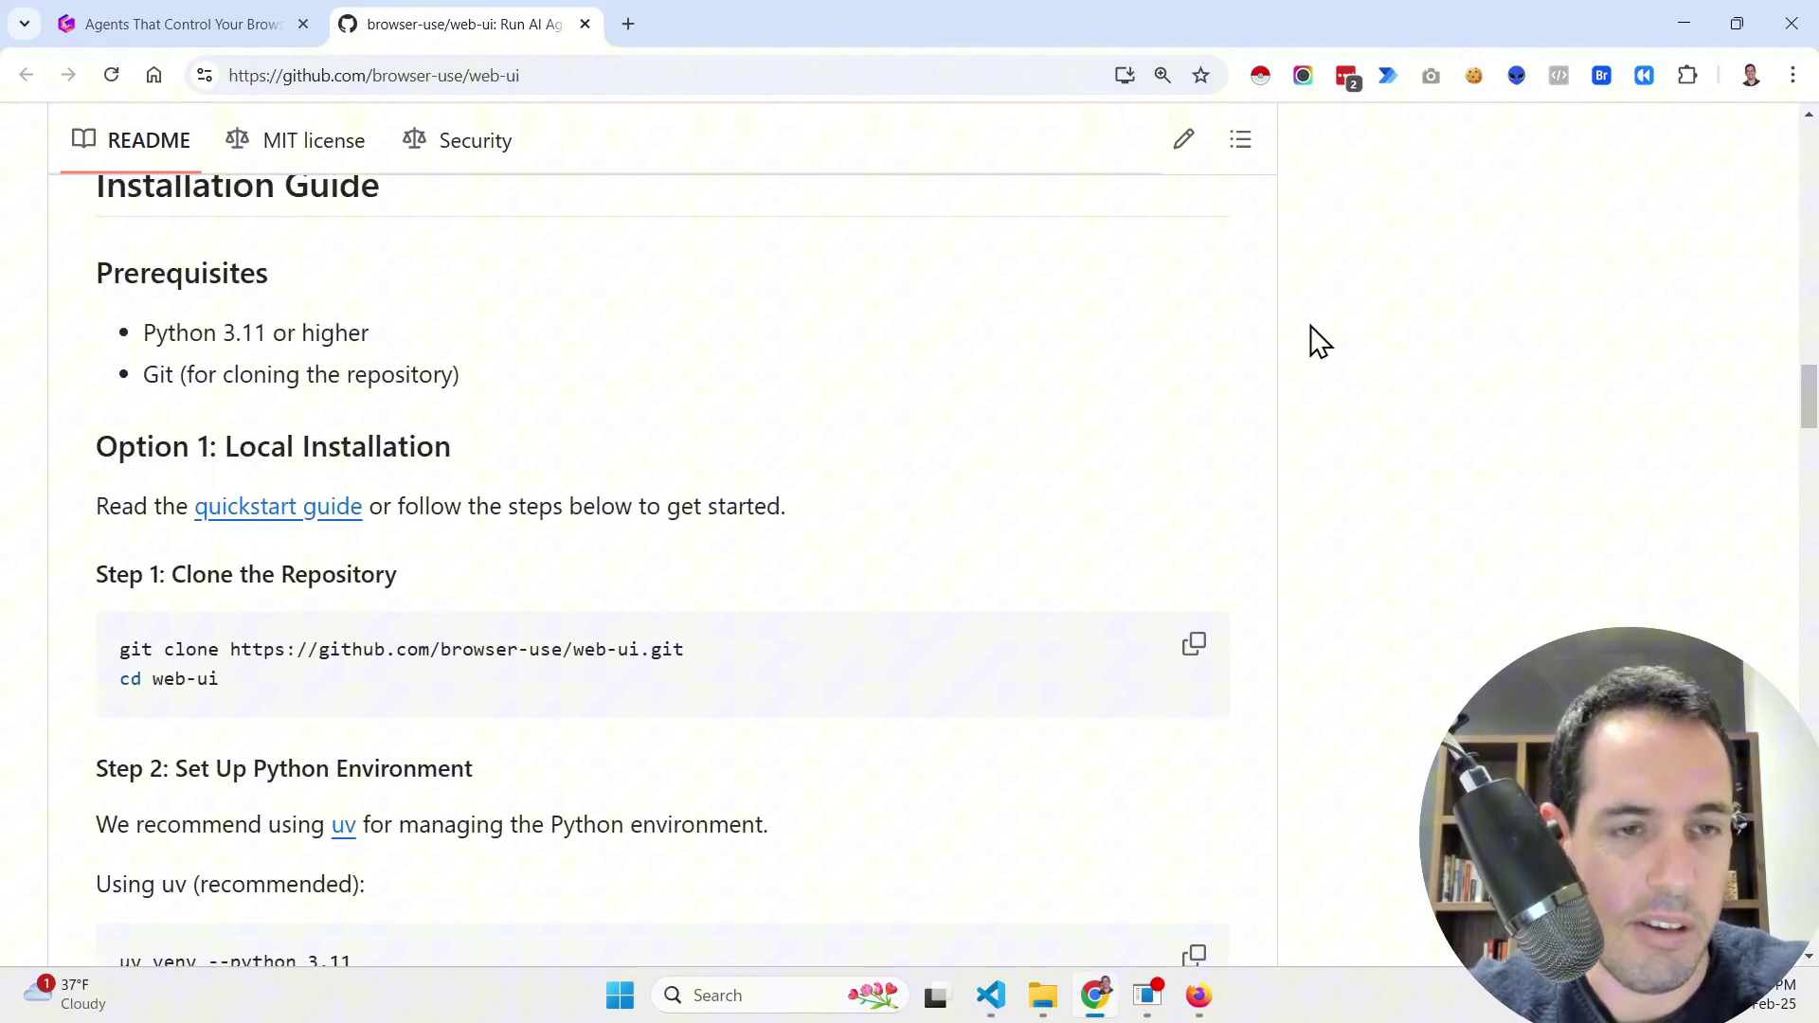
pyautogui.scroll(-4, 966, 373)
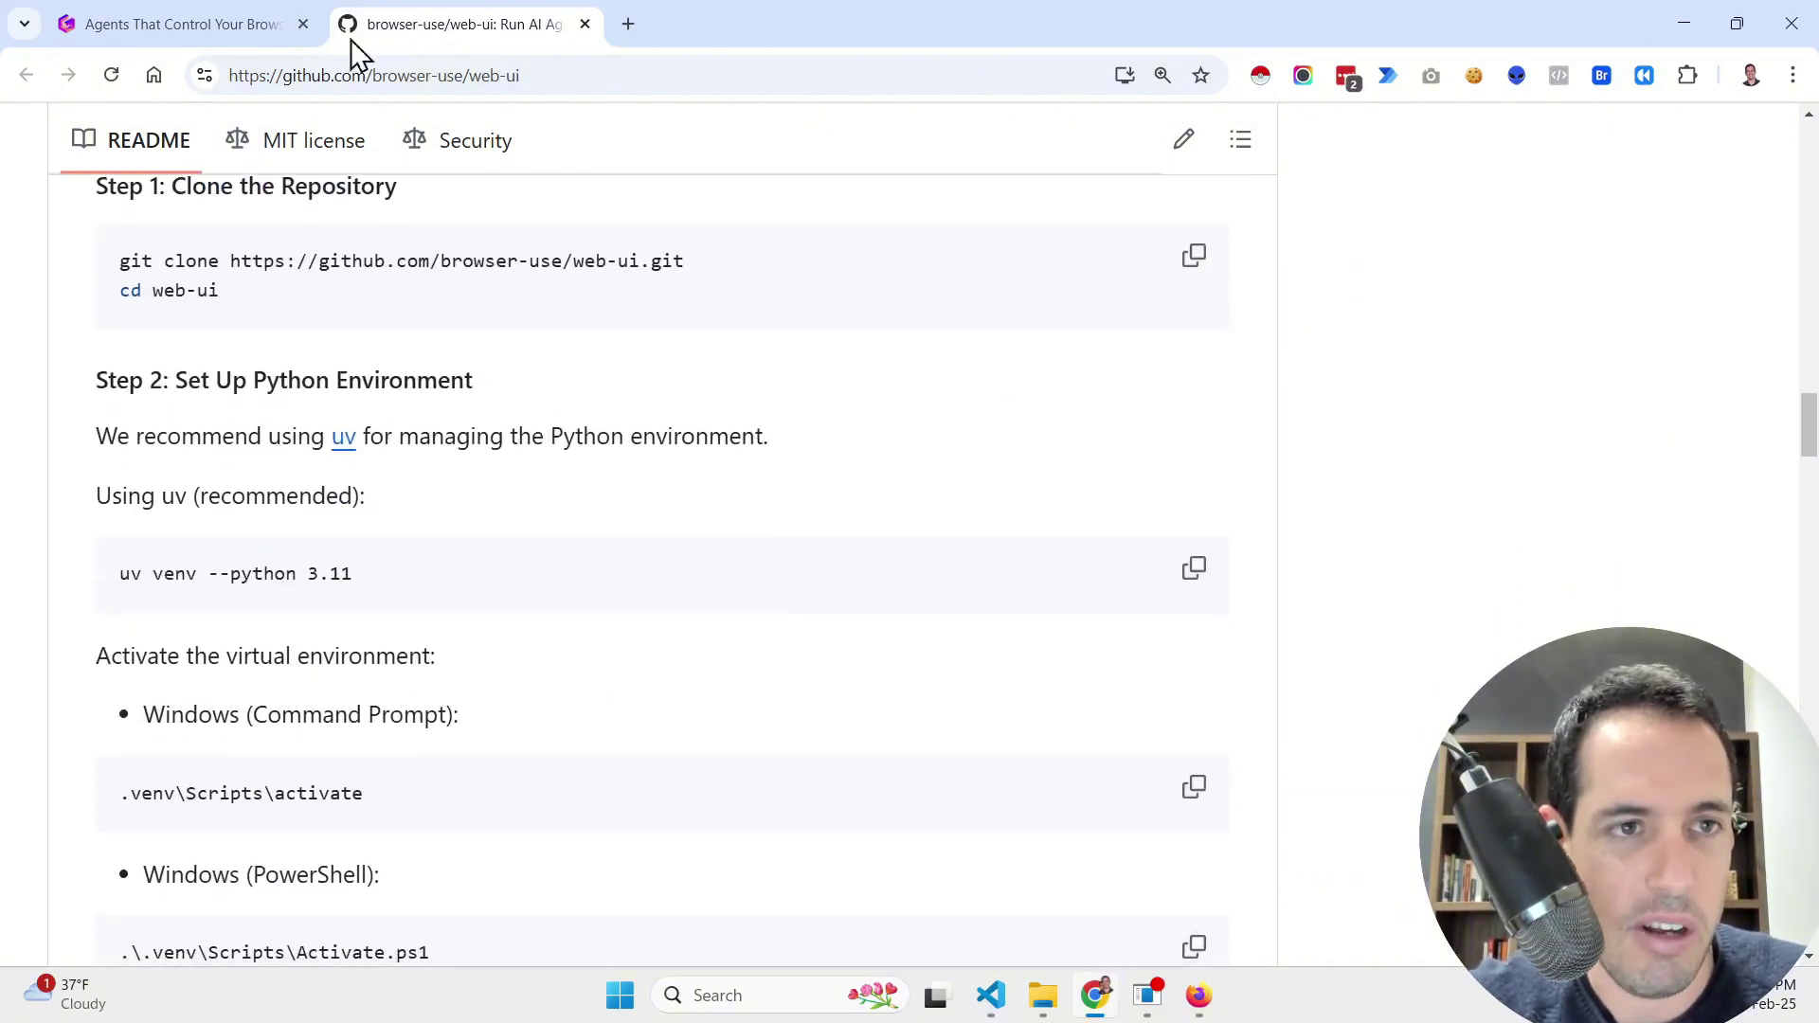
# Step: Back in Gamma, reach the How to Install? slide and reveal commands through the run line
pyautogui.click(266, 24)
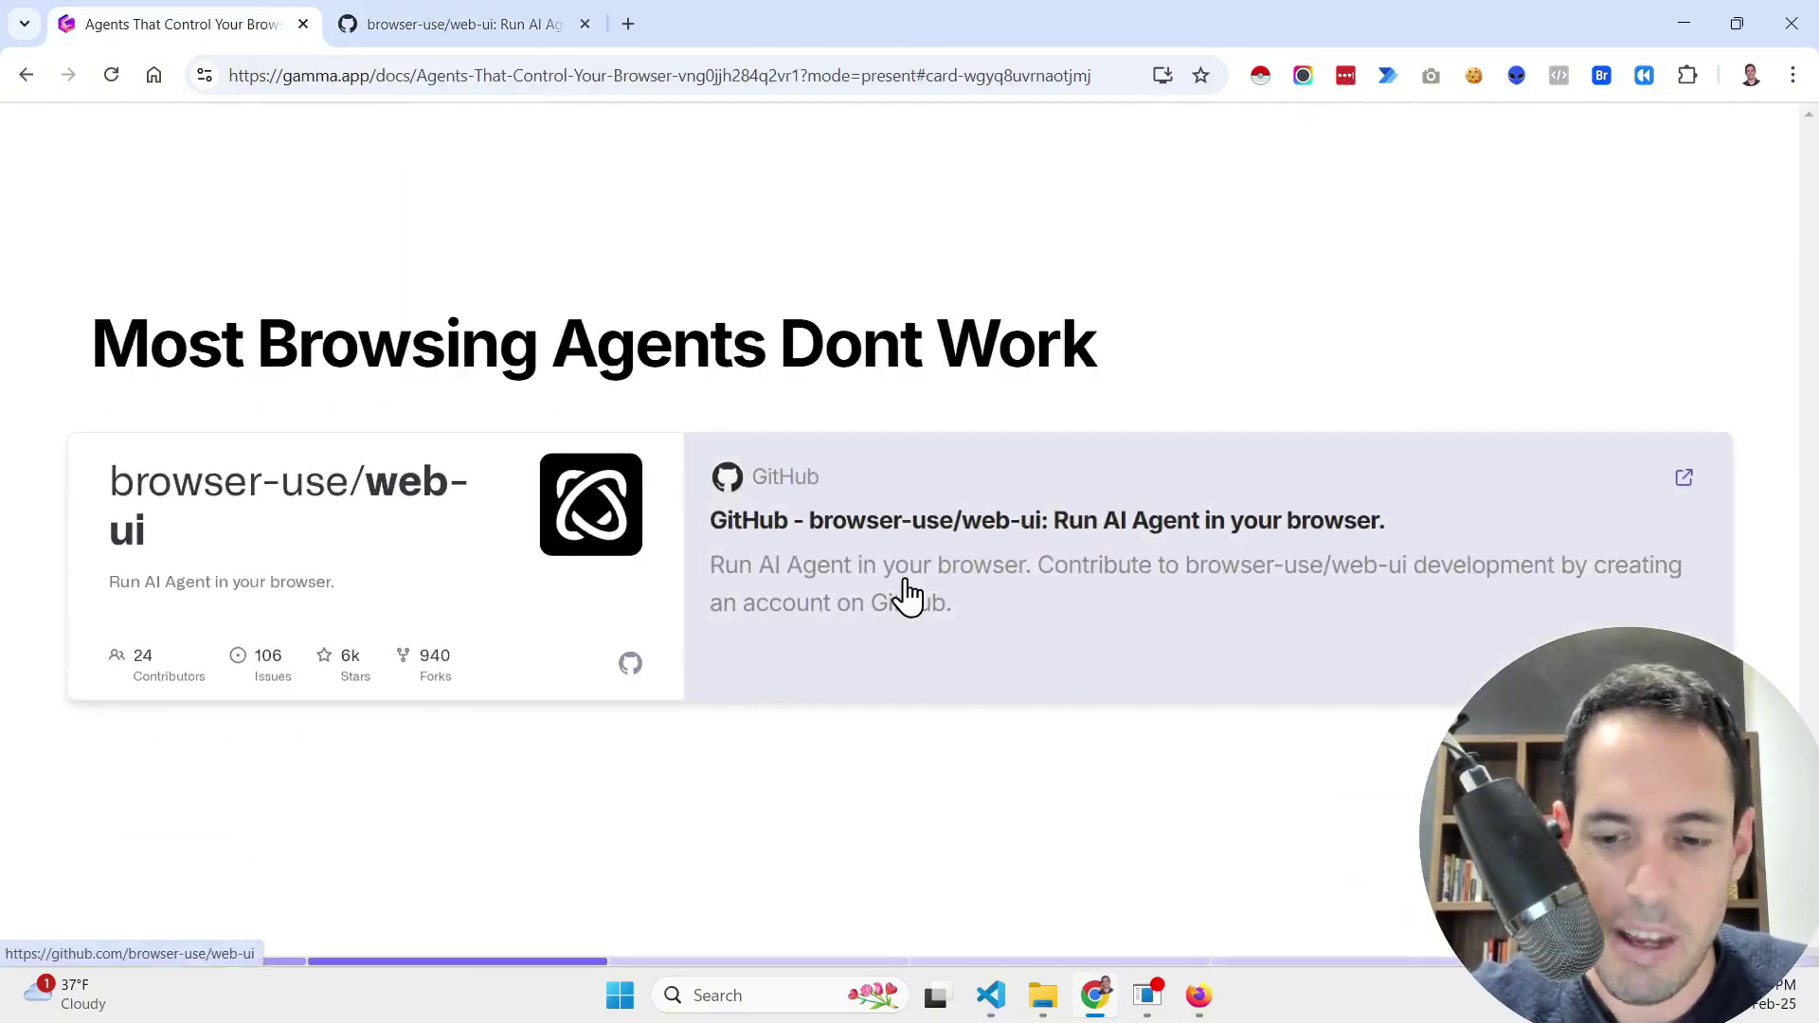
pyautogui.press('Right')
pyautogui.press('Left')
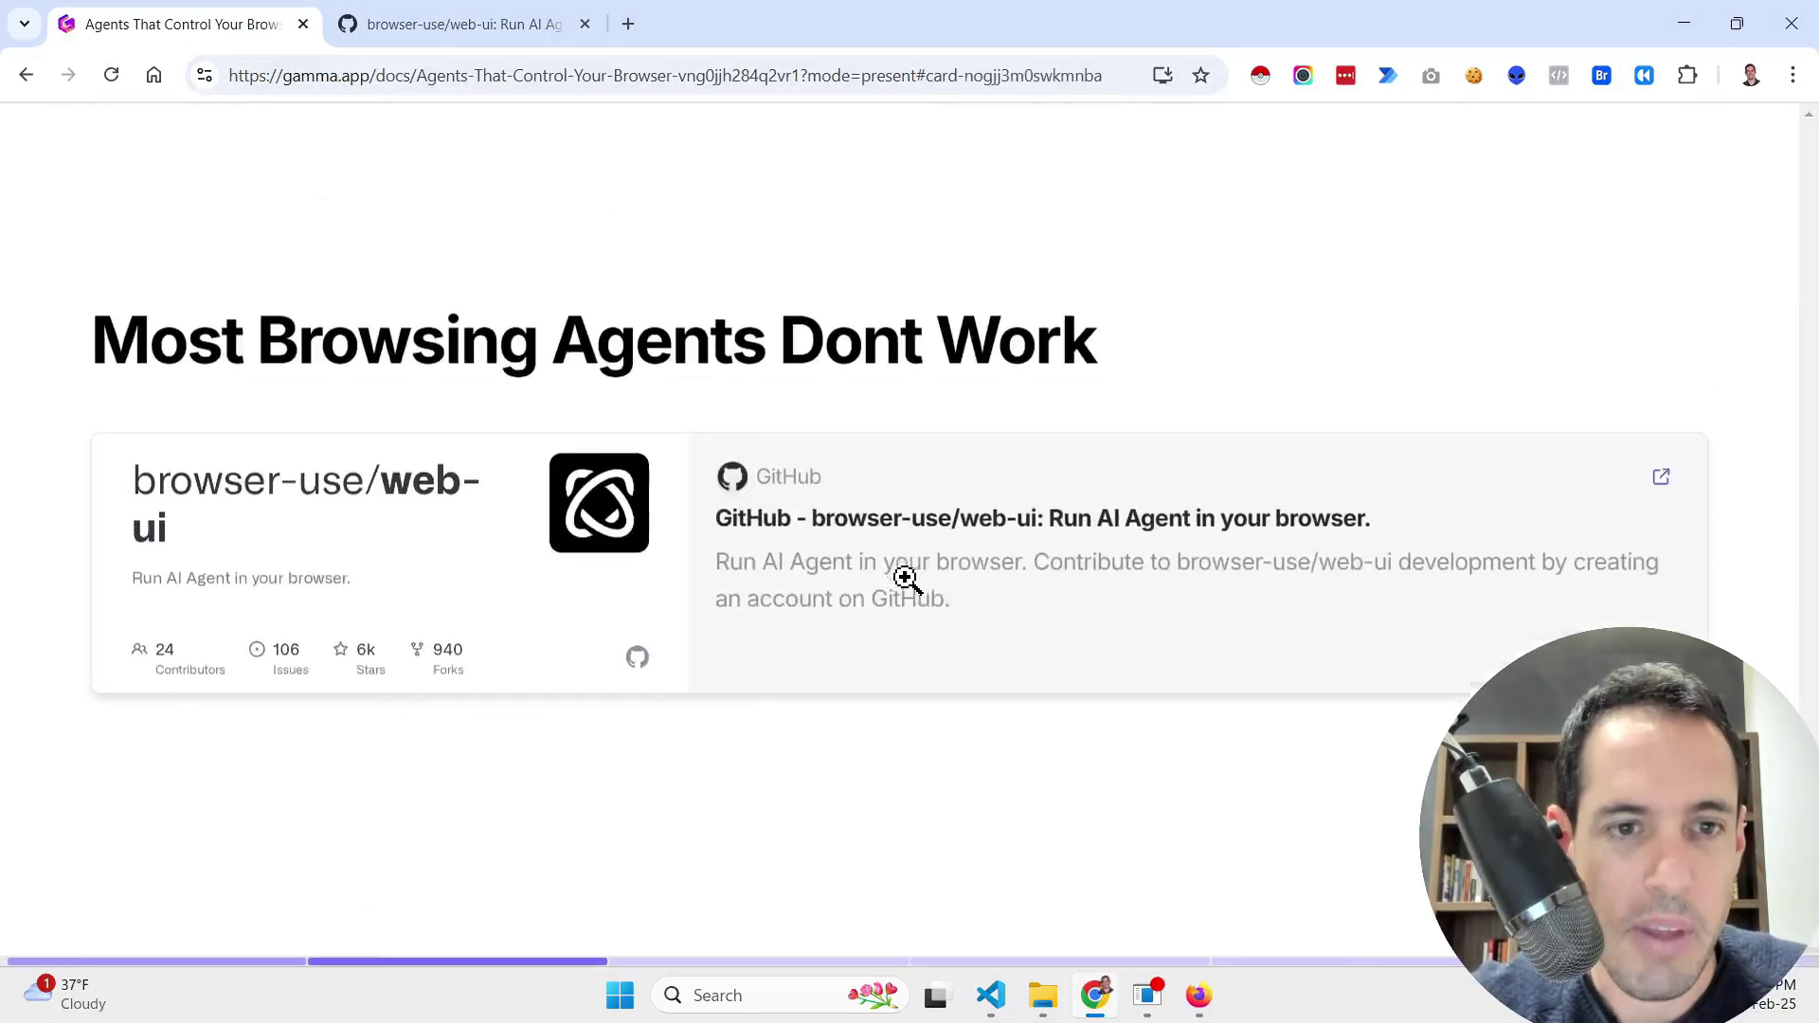
pyautogui.press('Right')
pyautogui.press('Right')
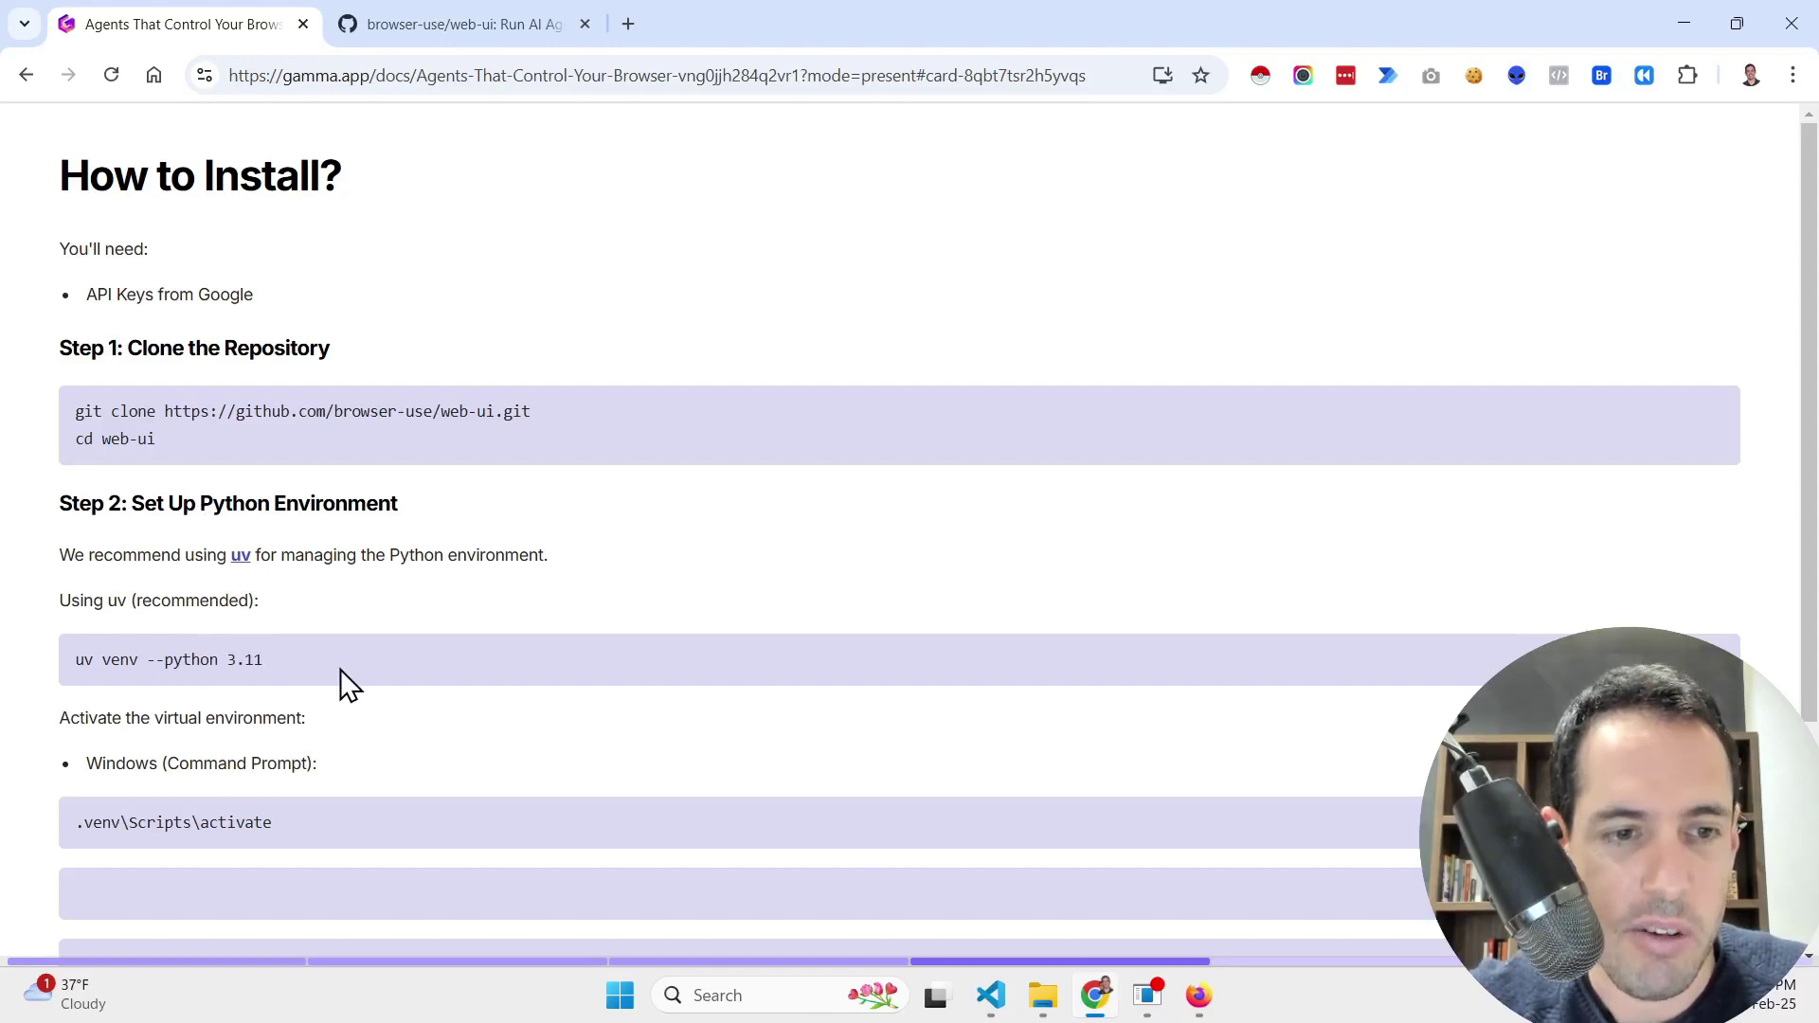
pyautogui.scroll(-2, 339, 669)
pyautogui.scroll(-1, 344, 646)
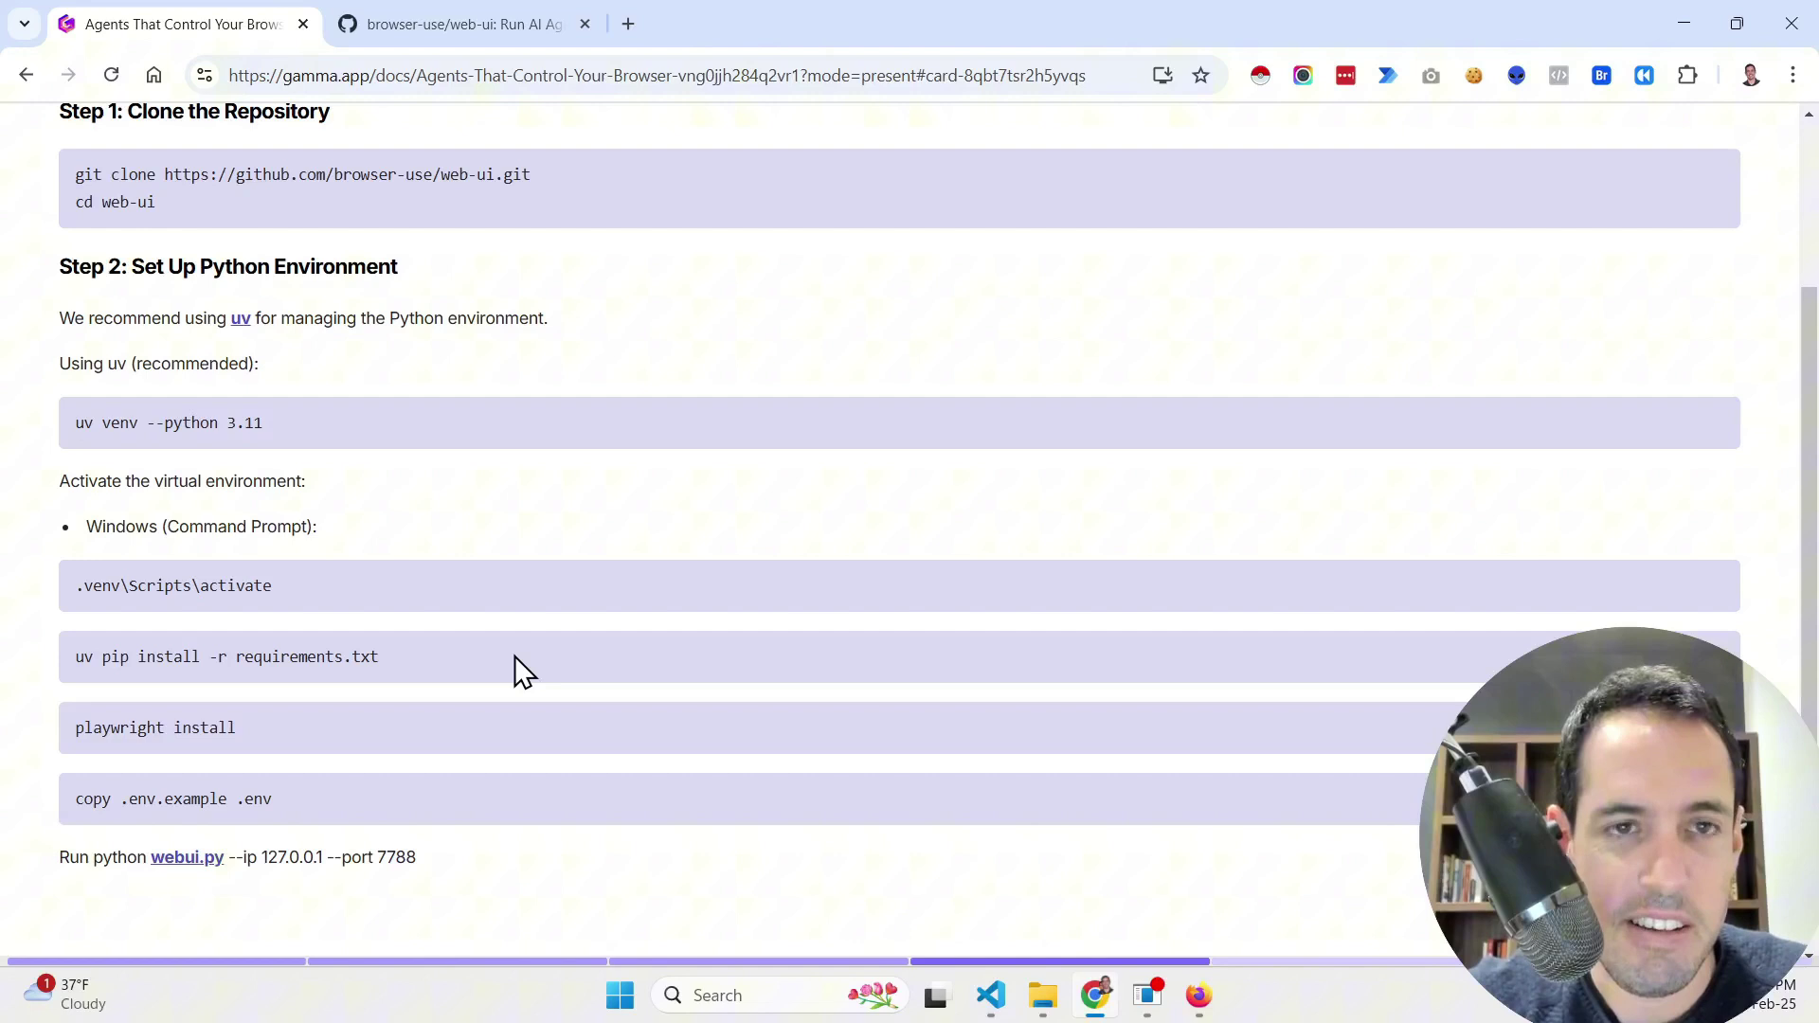
# Step: Load aistudio.google.com in a new tab and open its Get API key page
pyautogui.click(628, 25)
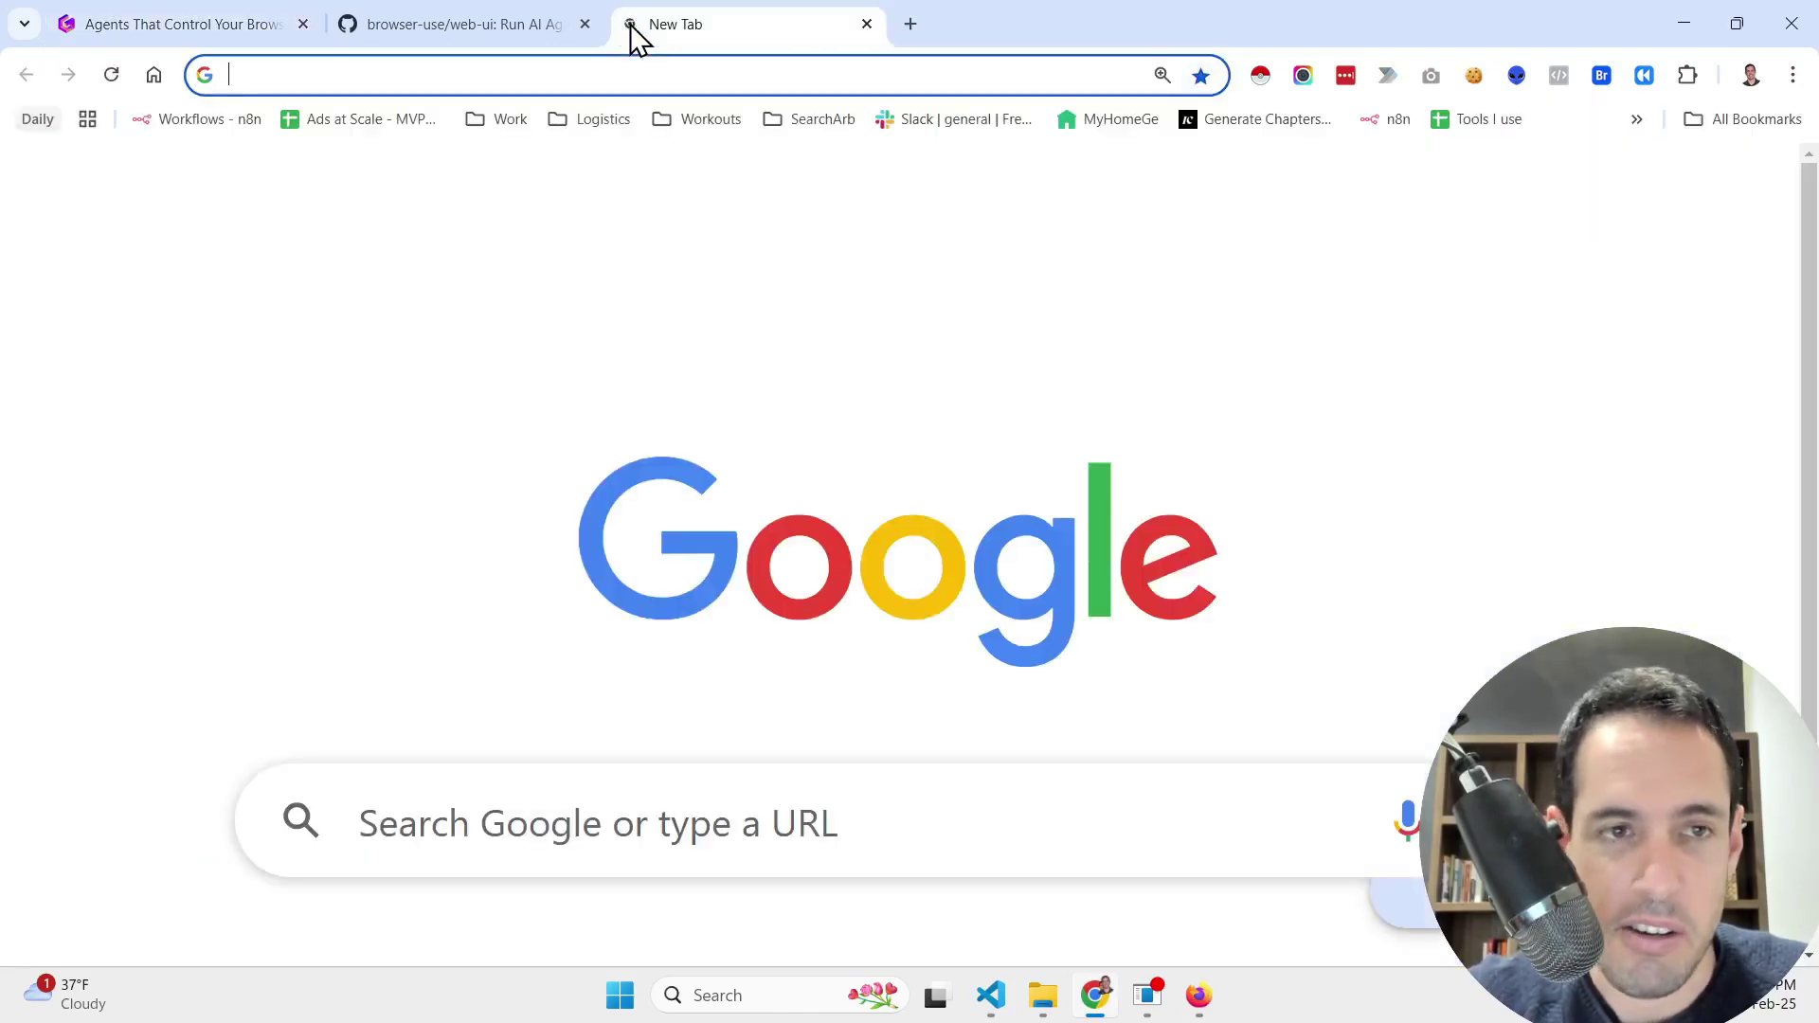
pyautogui.write('ai')
pyautogui.press('Return')
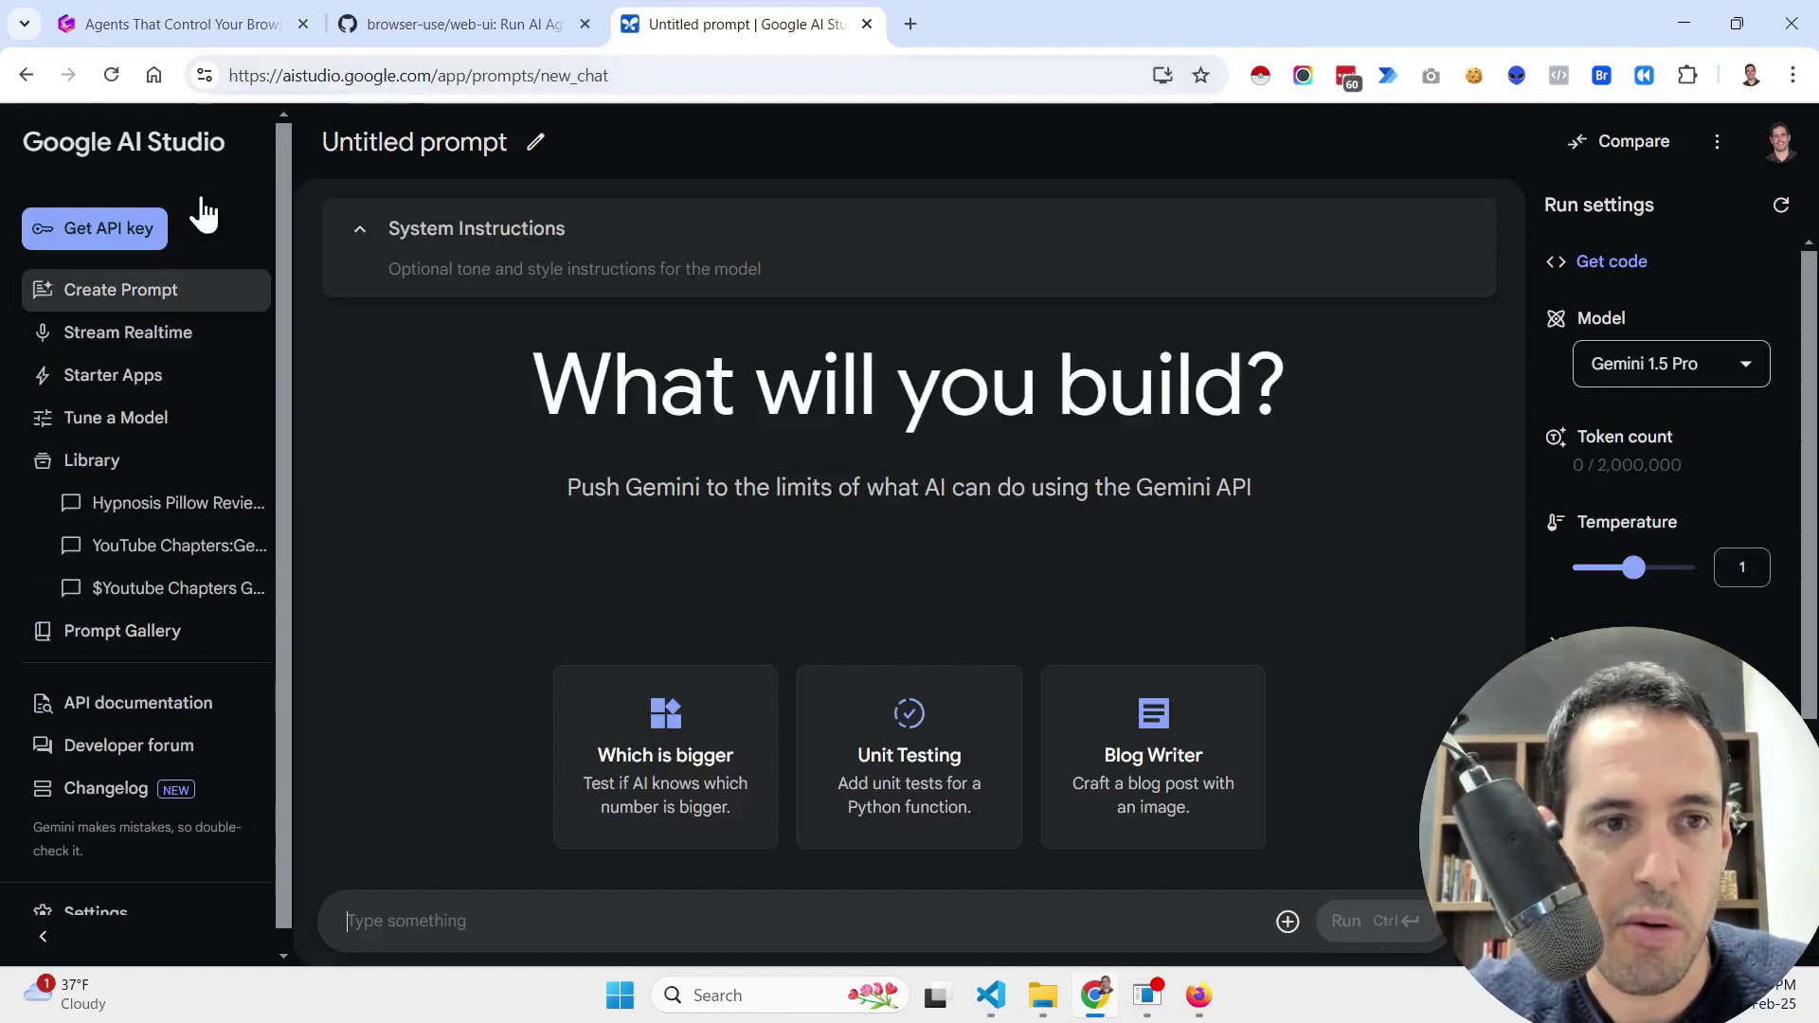
pyautogui.click(137, 238)
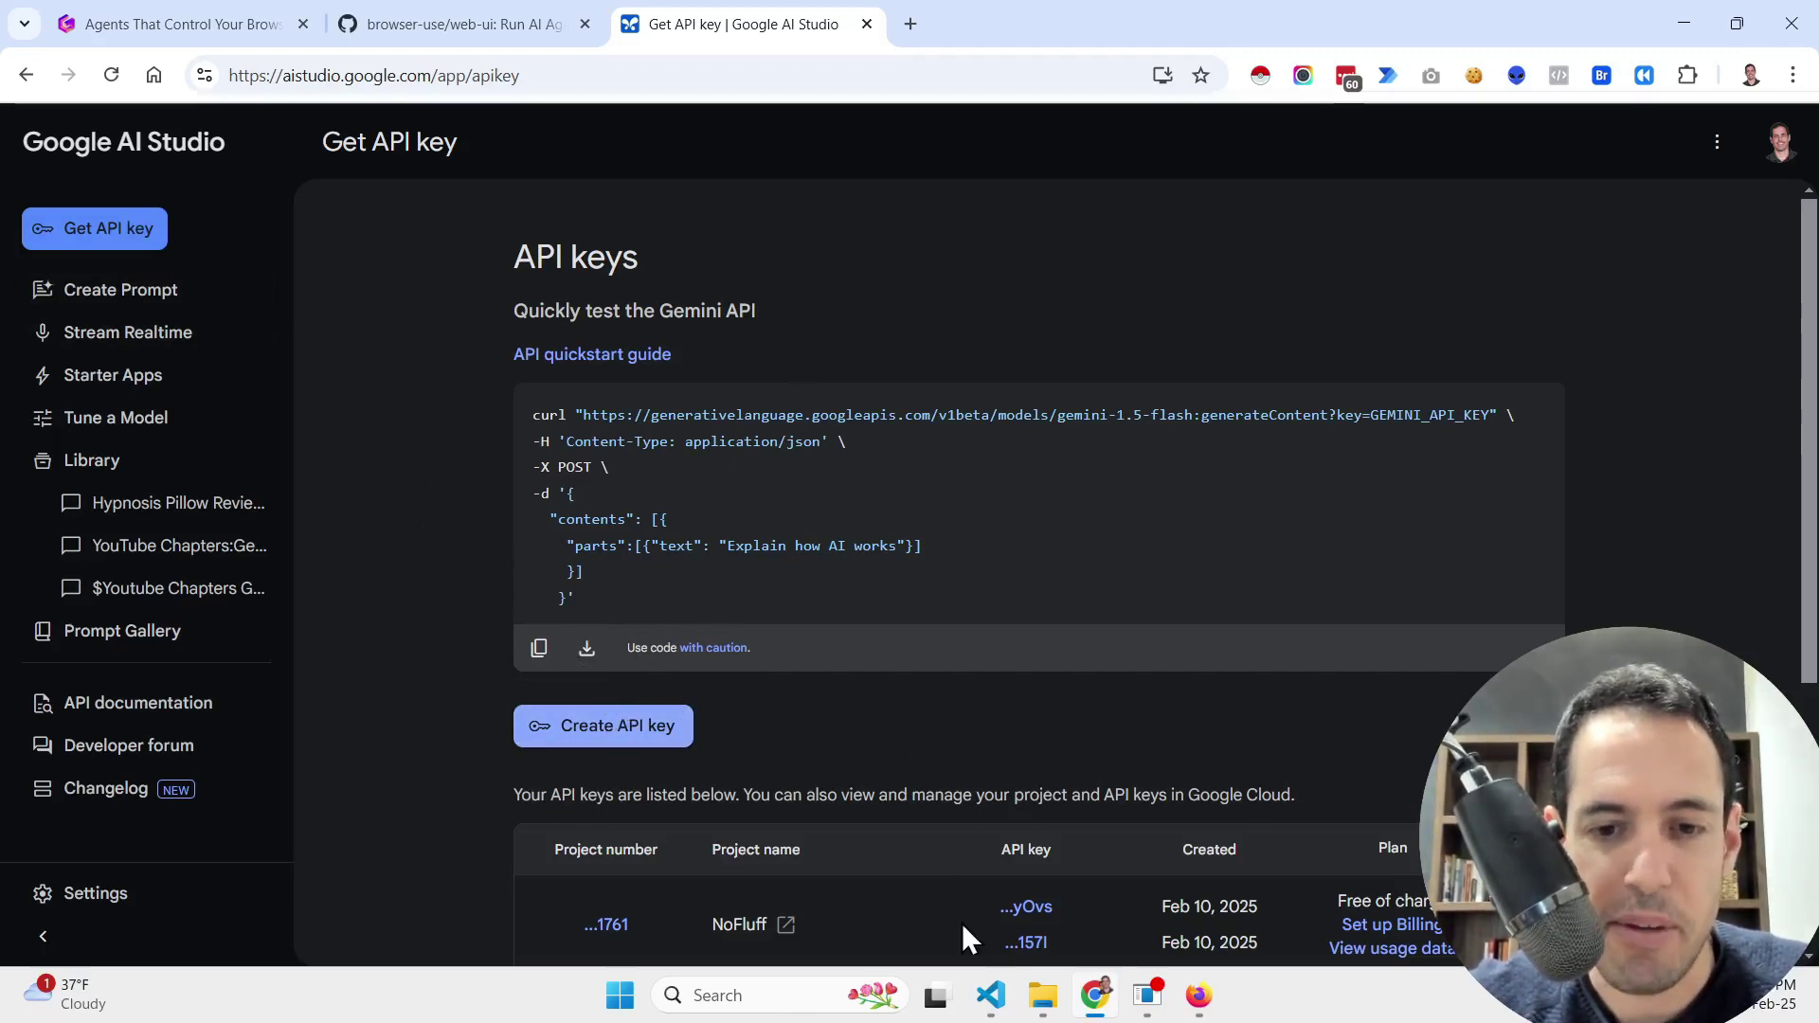
# Step: In VS Code, open .env.example, then return to .env and view its API key lines
pyautogui.click(990, 994)
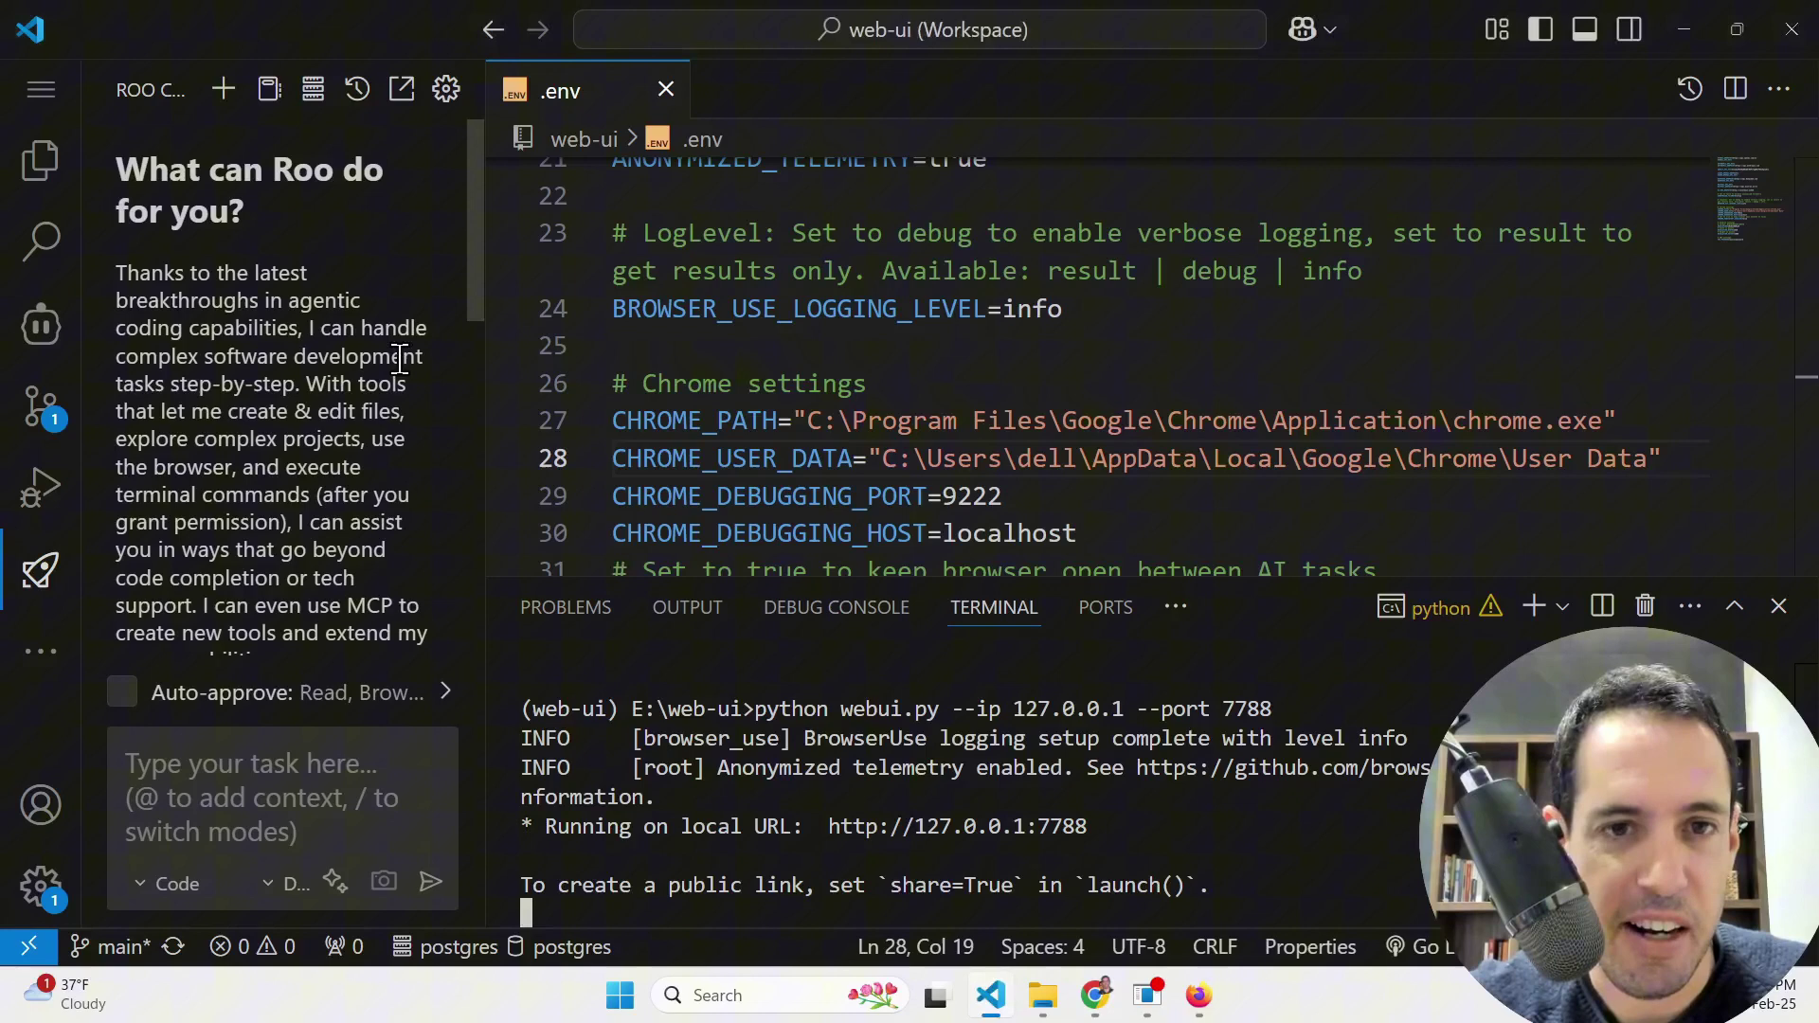
pyautogui.click(41, 162)
pyautogui.click(254, 591)
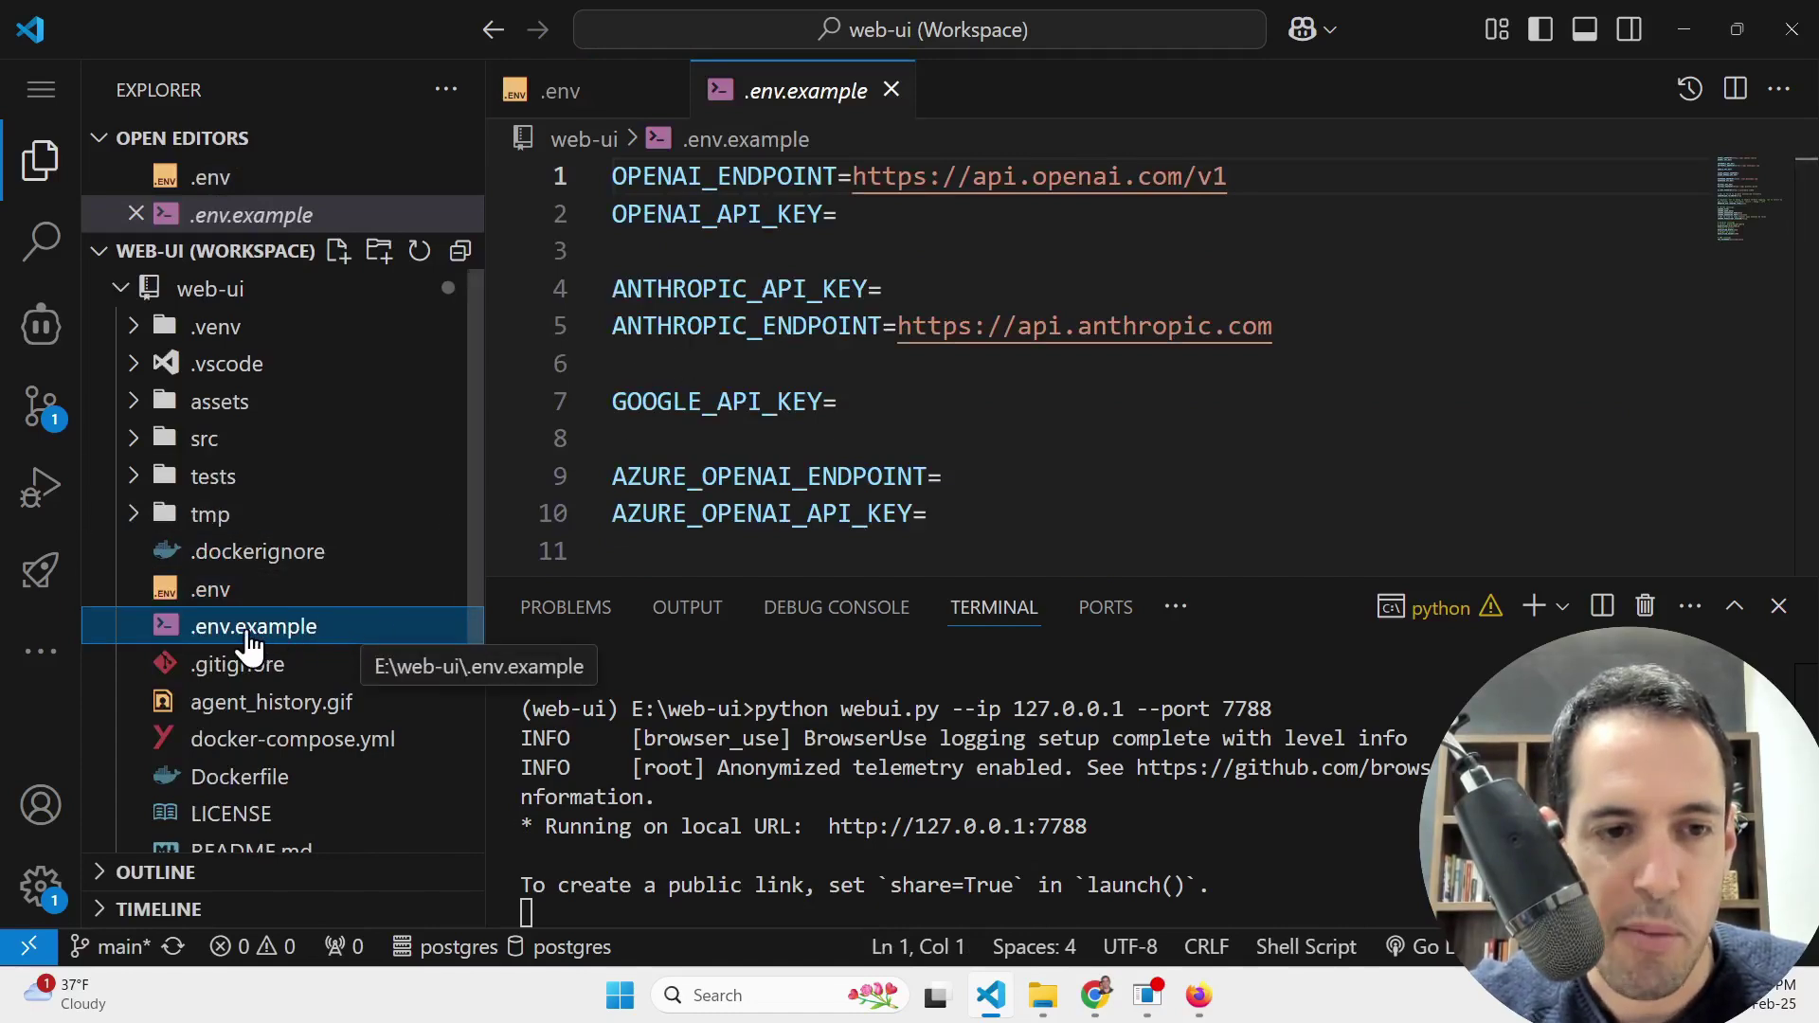
pyautogui.click(218, 591)
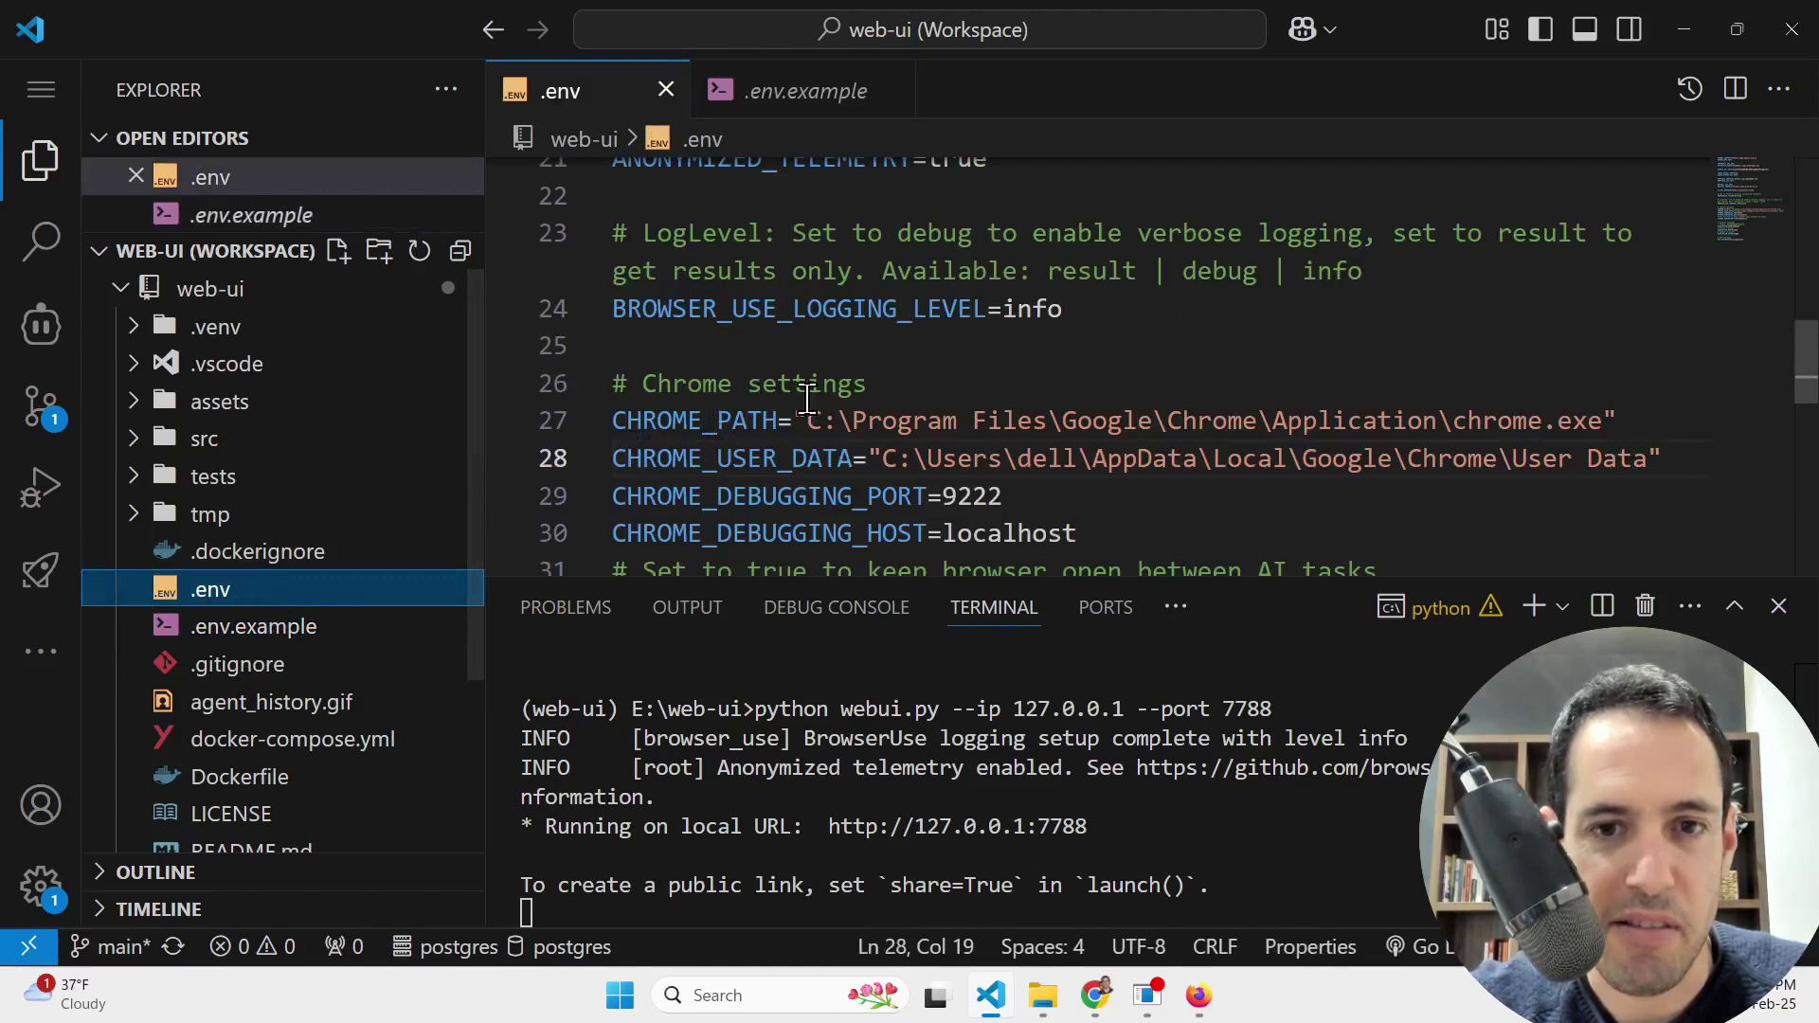
pyautogui.scroll(3, 927, 363)
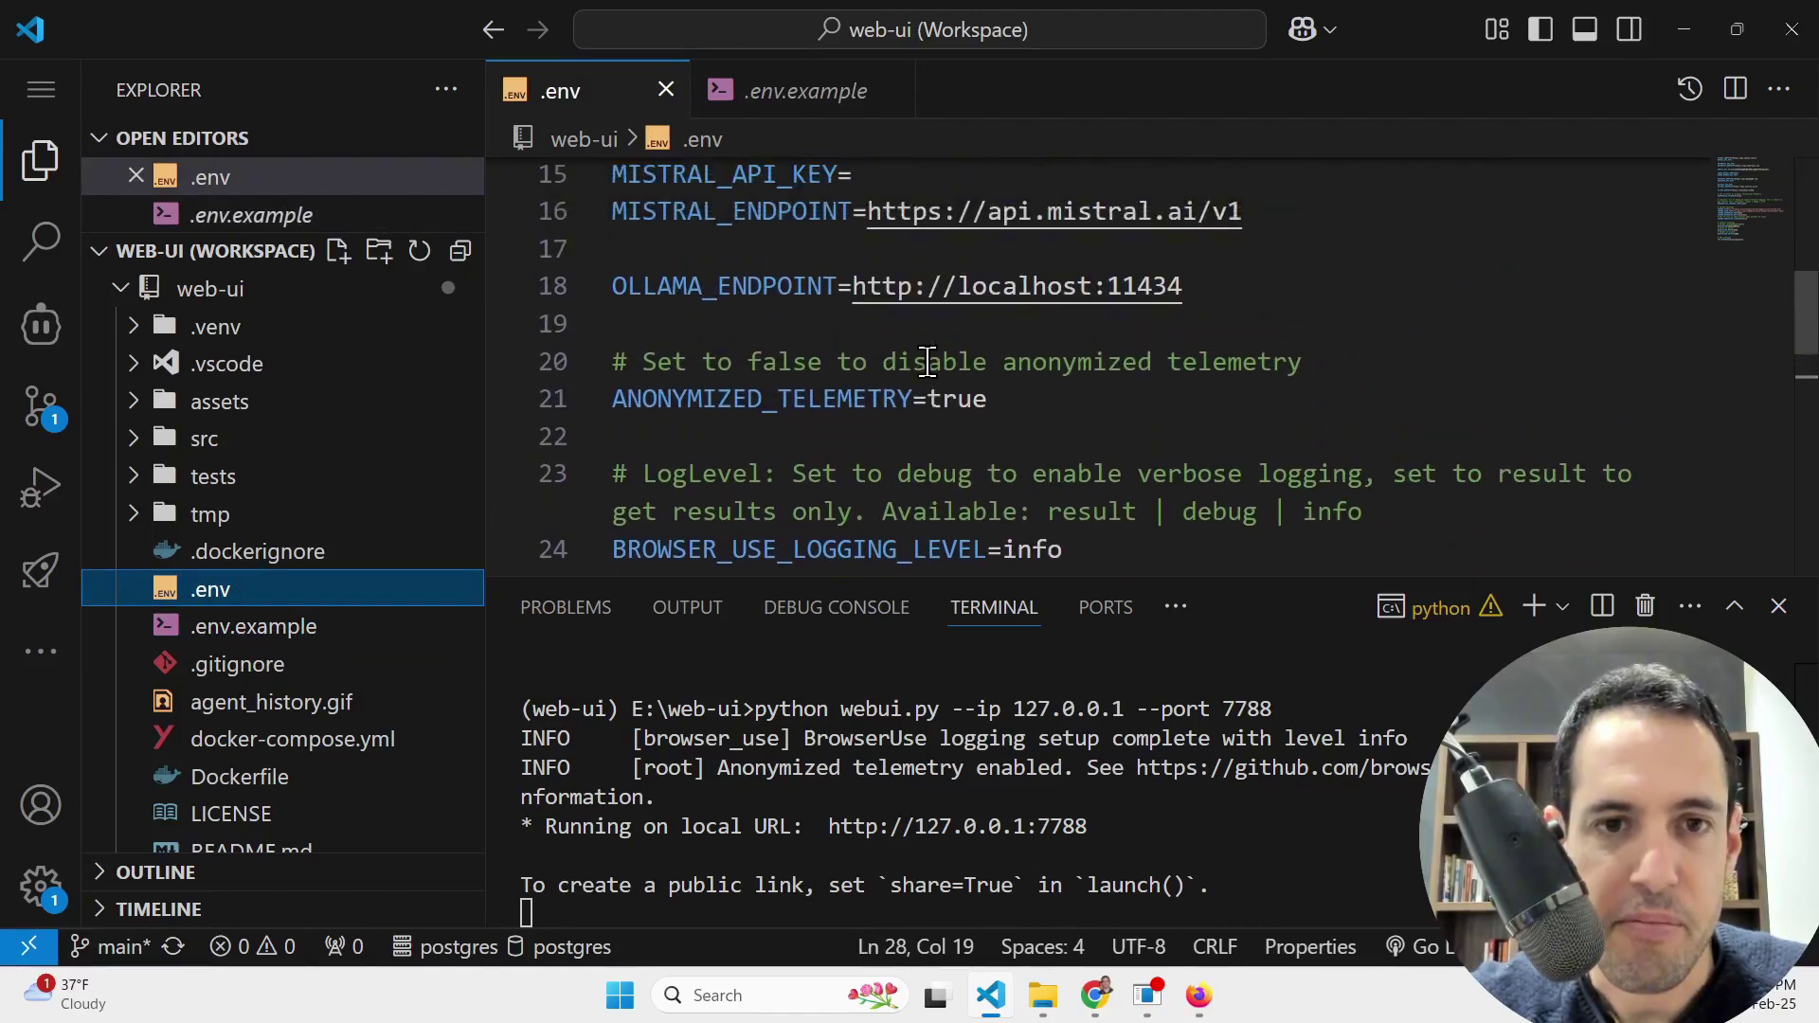
pyautogui.scroll(1, 928, 363)
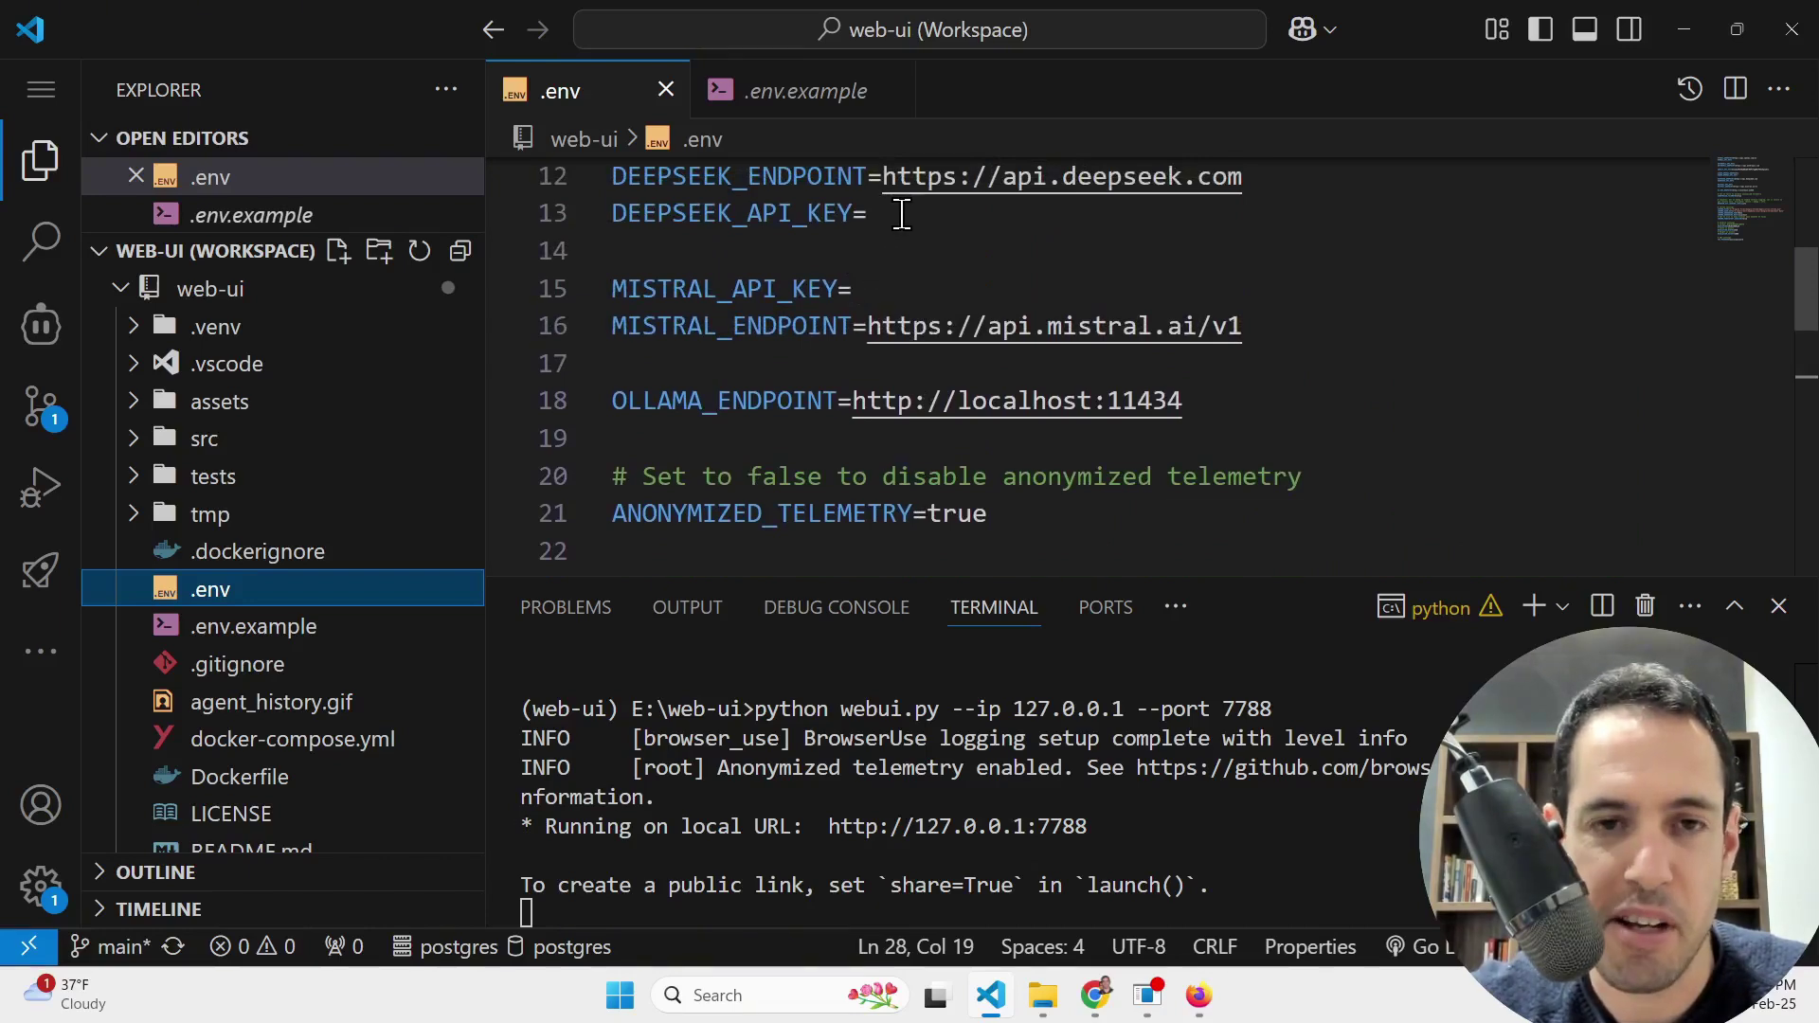
pyautogui.scroll(1, 902, 214)
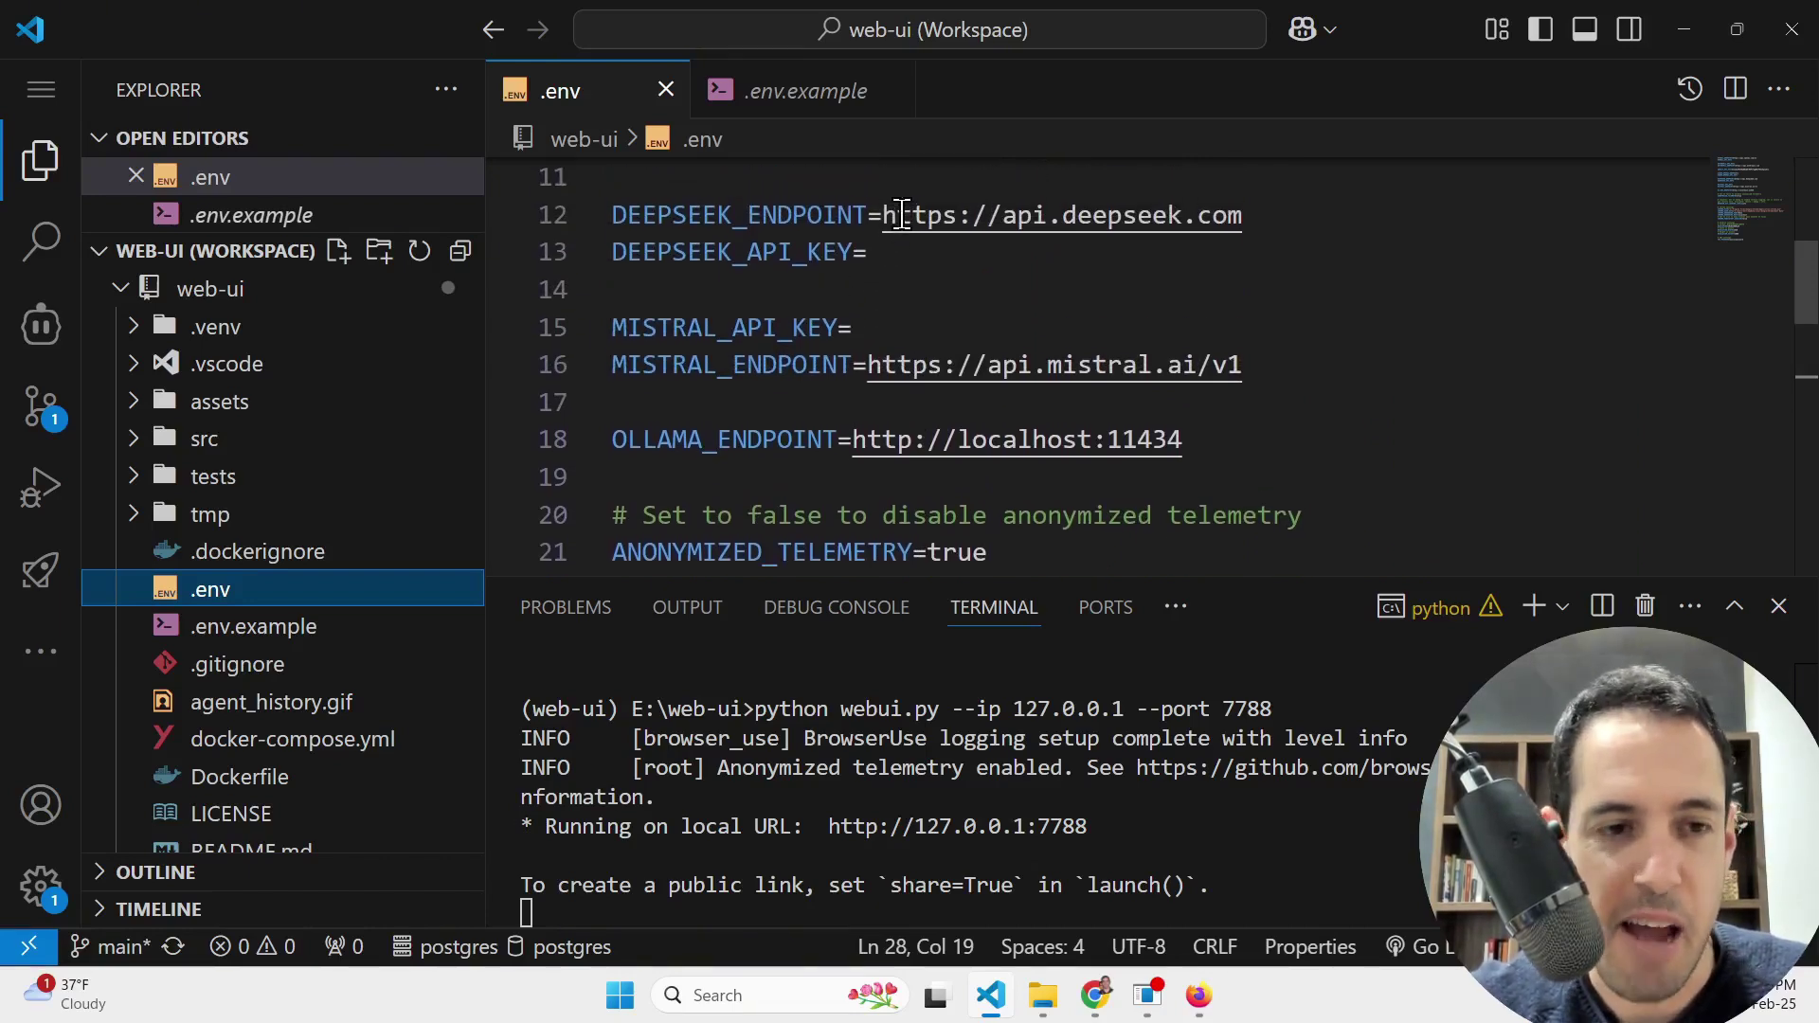
# Step: Advance the Gamma deck to the Examples slide, then switch to the web-ui GitHub tab
pyautogui.hotkey('alt', 'Tab')
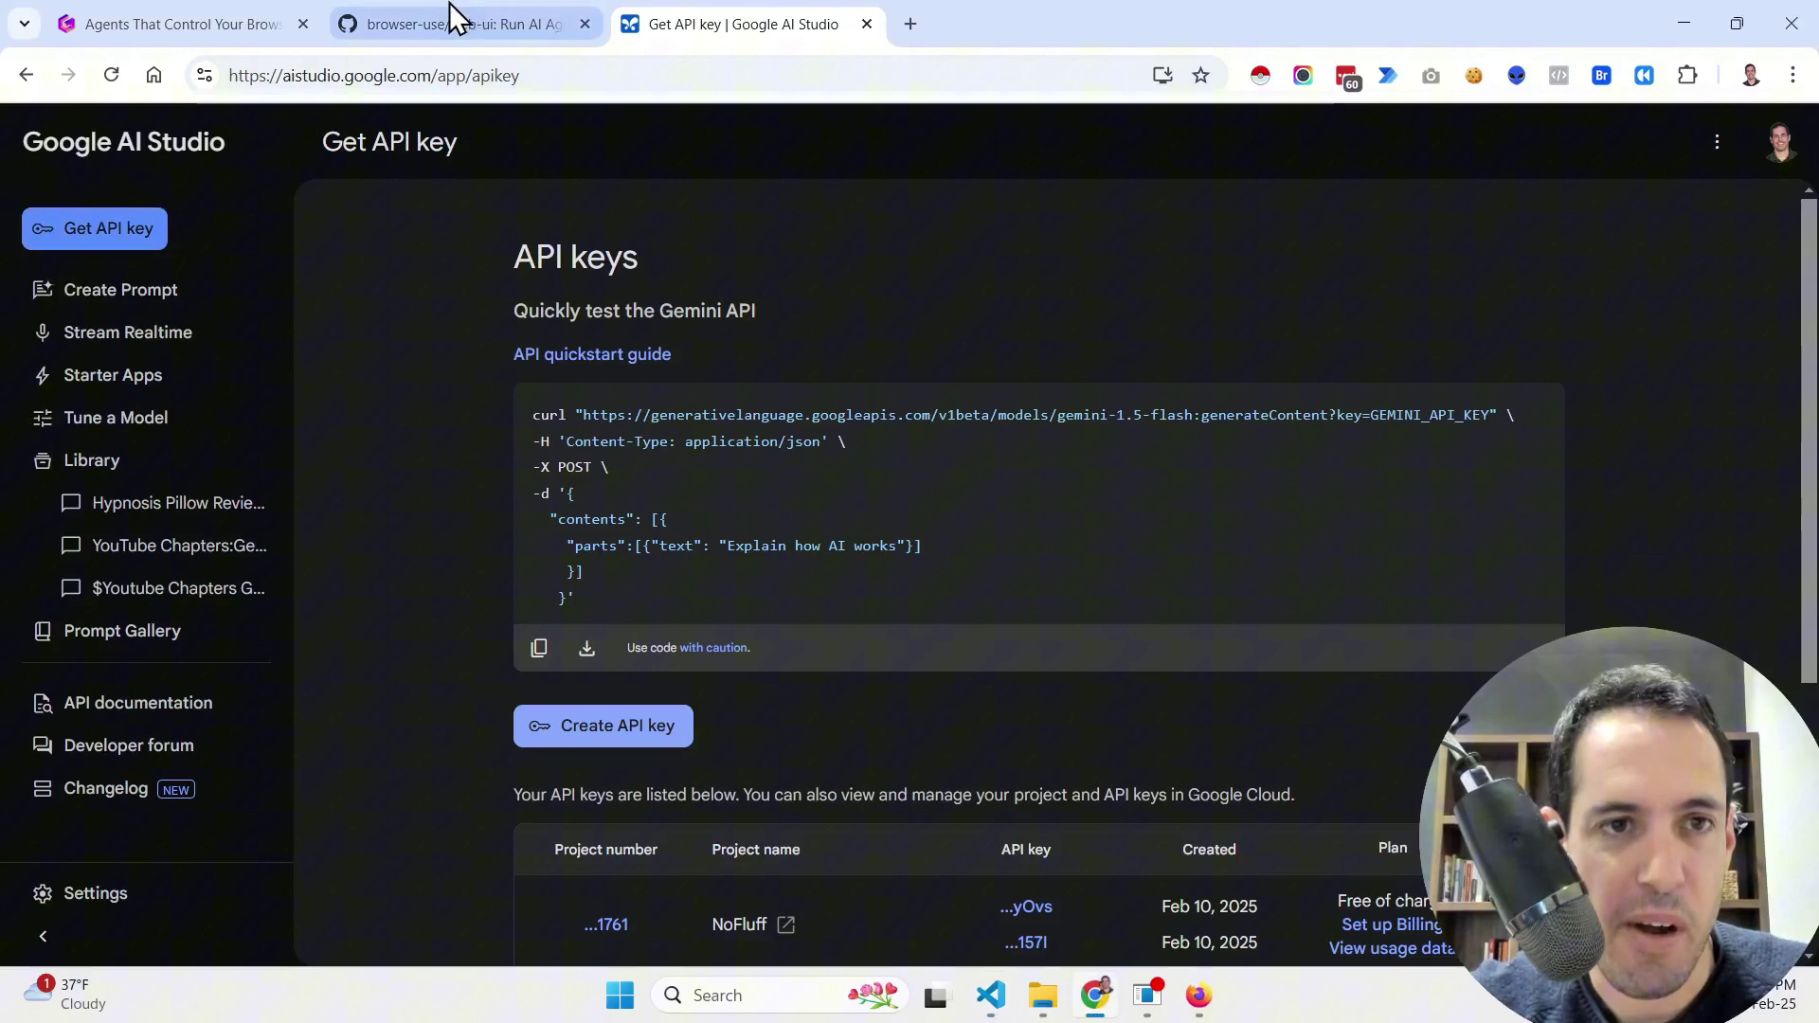
pyautogui.click(254, 21)
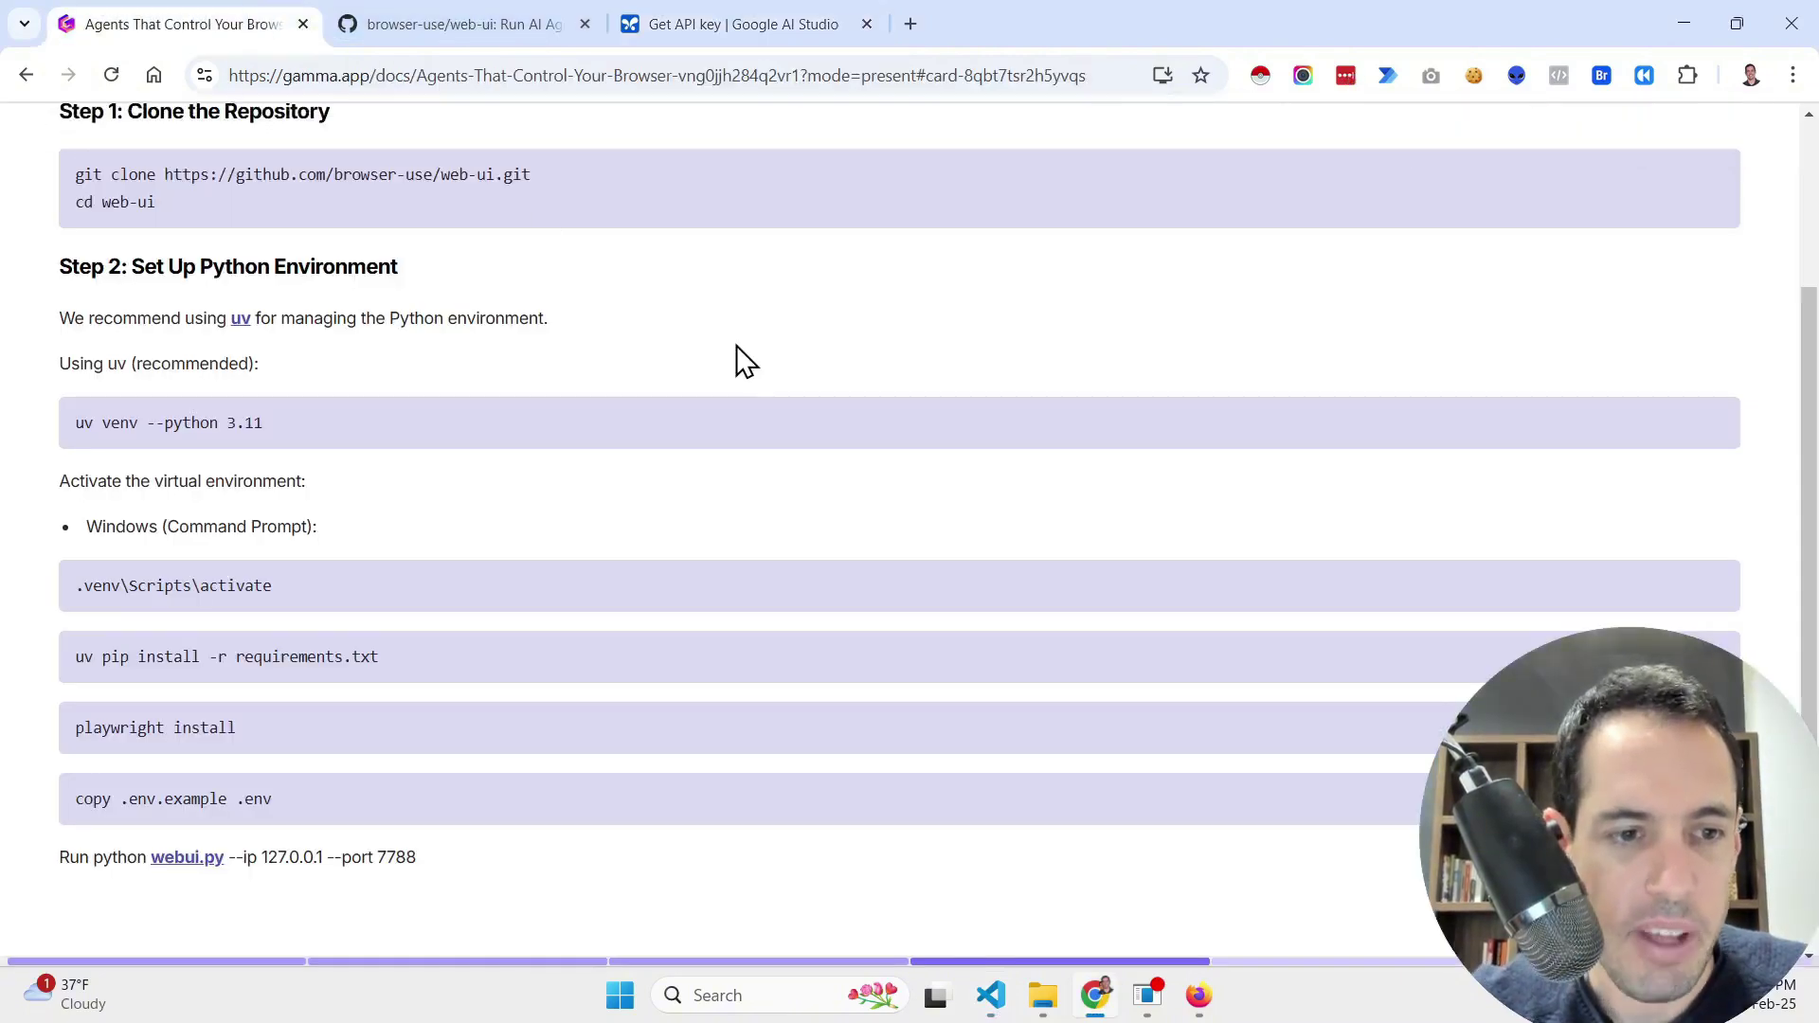
pyautogui.press('Right')
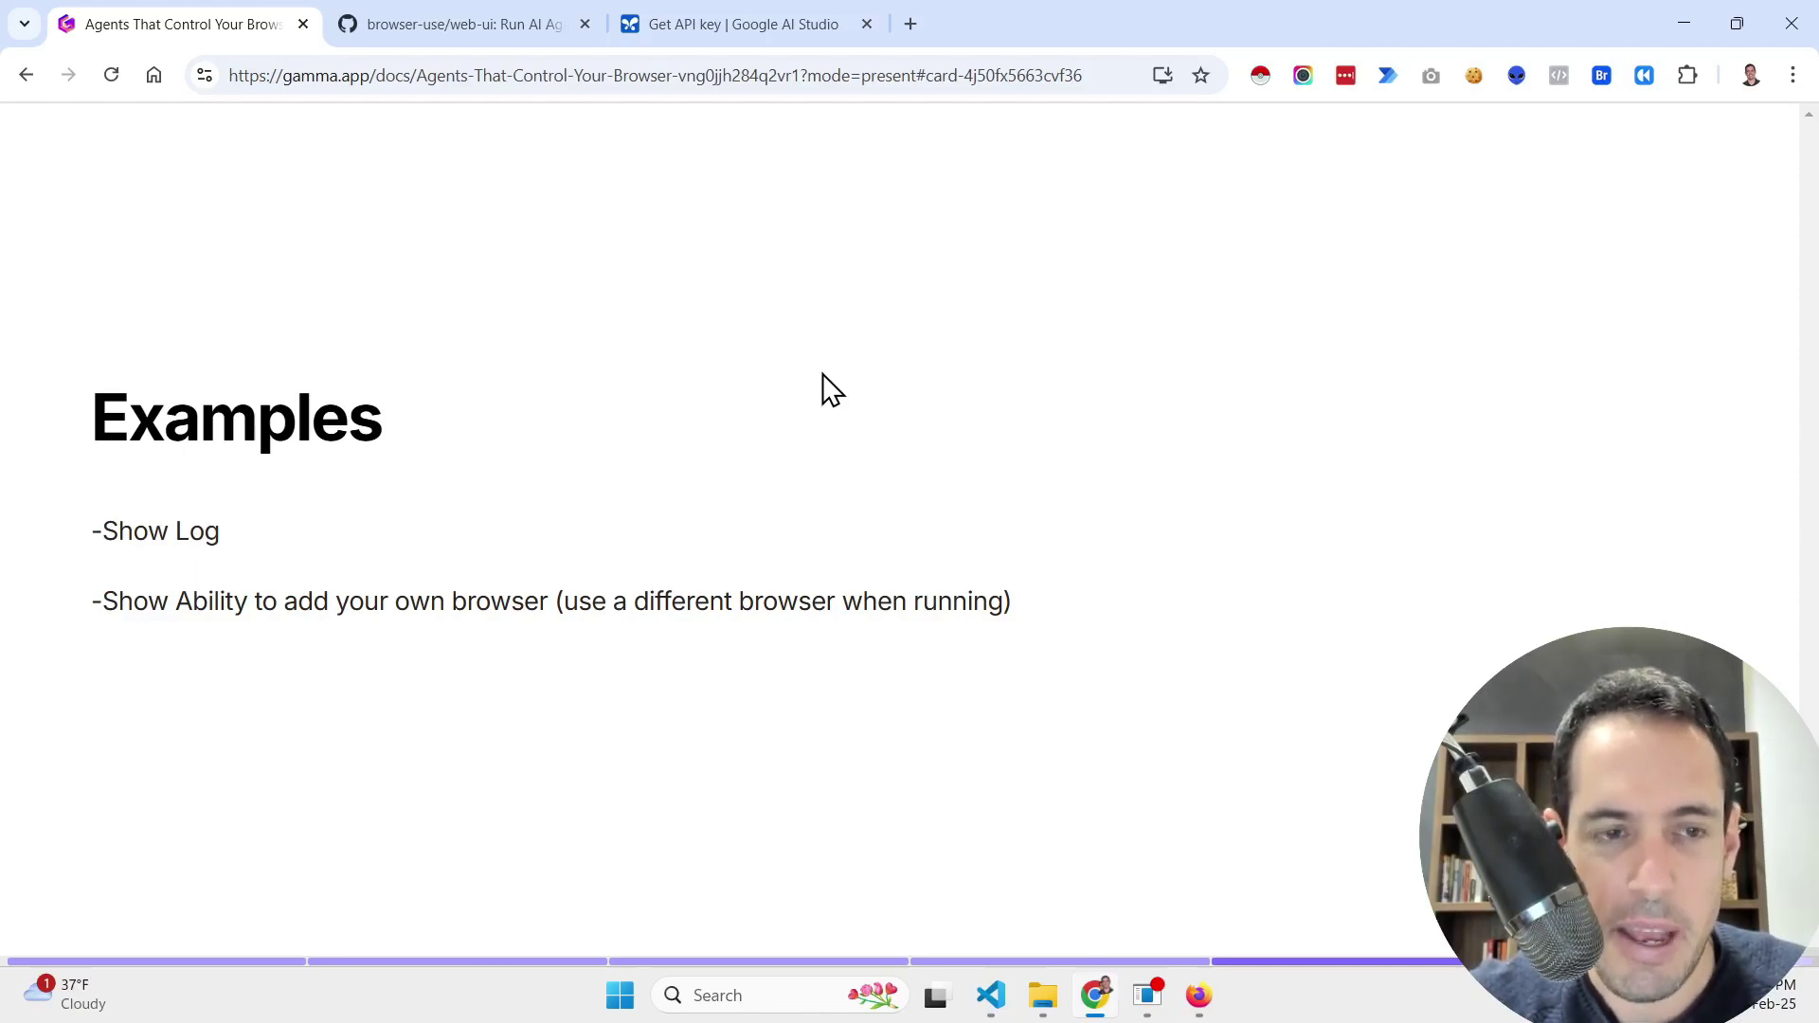
pyautogui.moveTo(852, 187)
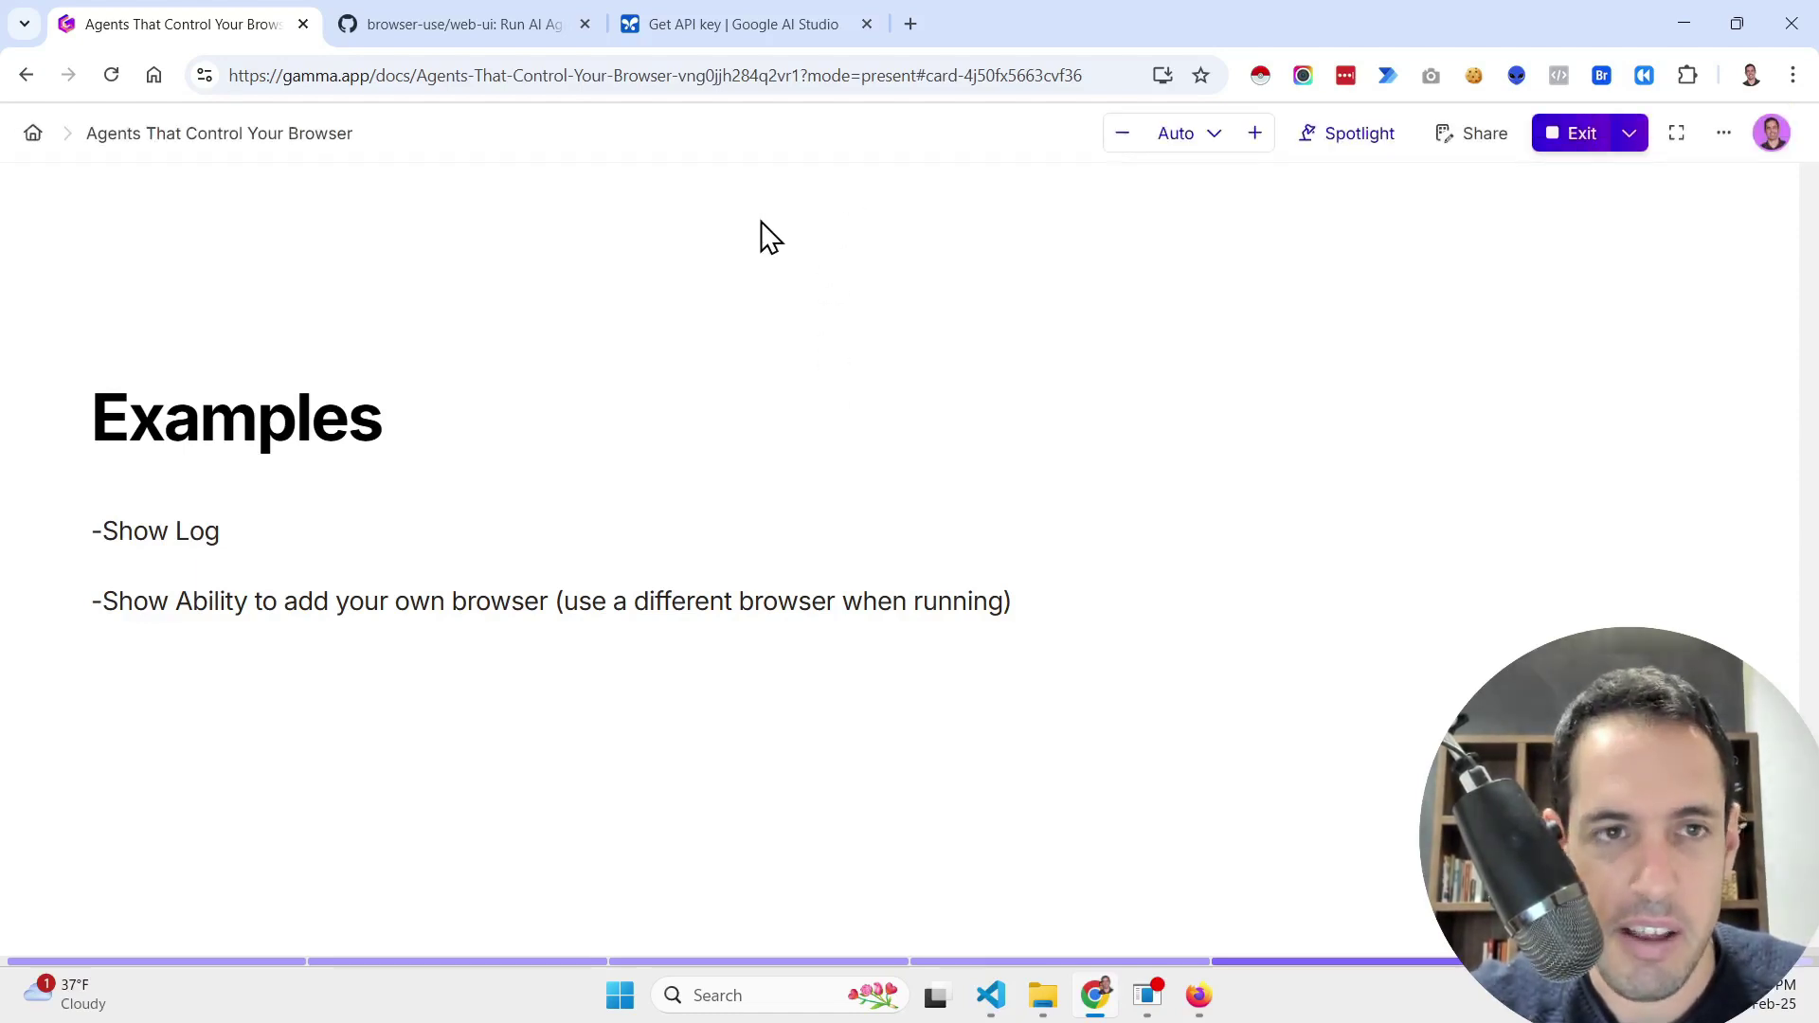
pyautogui.click(503, 27)
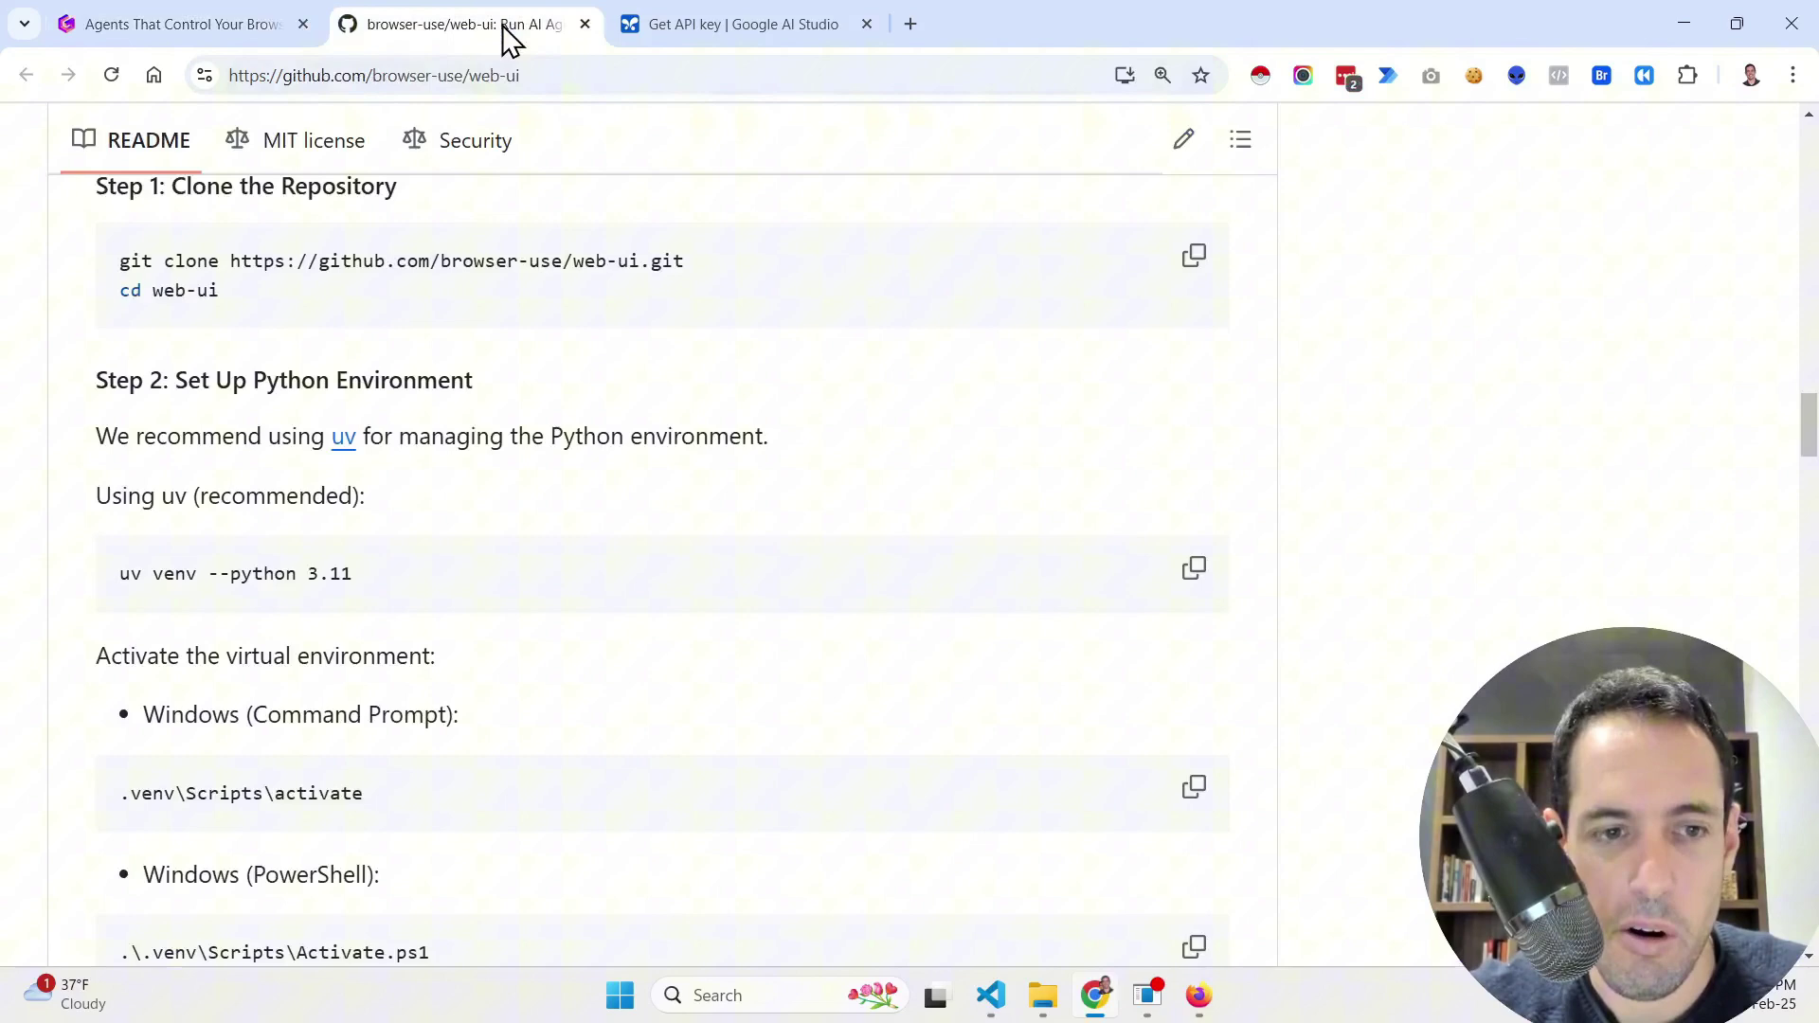
# Step: Bring VS Code forward and scroll .env to the # Chrome settings lines
pyautogui.click(990, 994)
pyautogui.scroll(-5, 1031, 430)
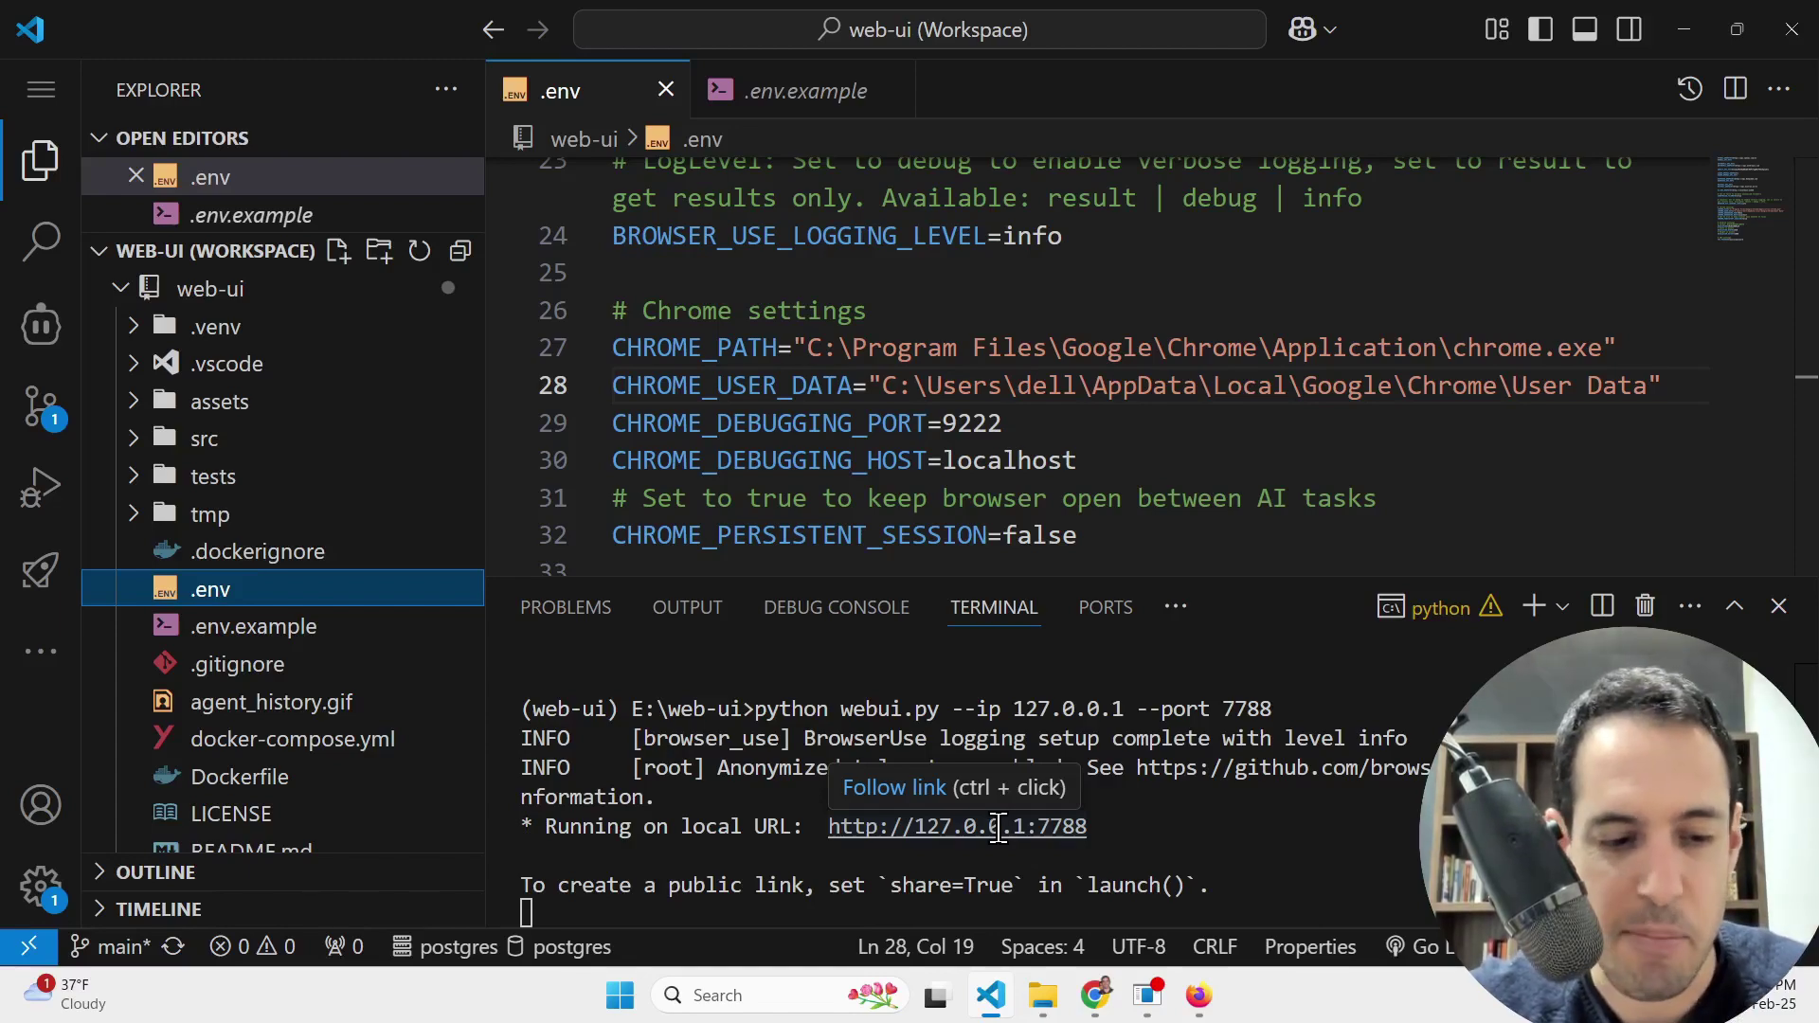
# Step: Open the web-ui Issues list and the 'Use Own Browser Error' issue #244
pyautogui.hotkey('alt', 'Tab')
pyautogui.scroll(20, 584, 193)
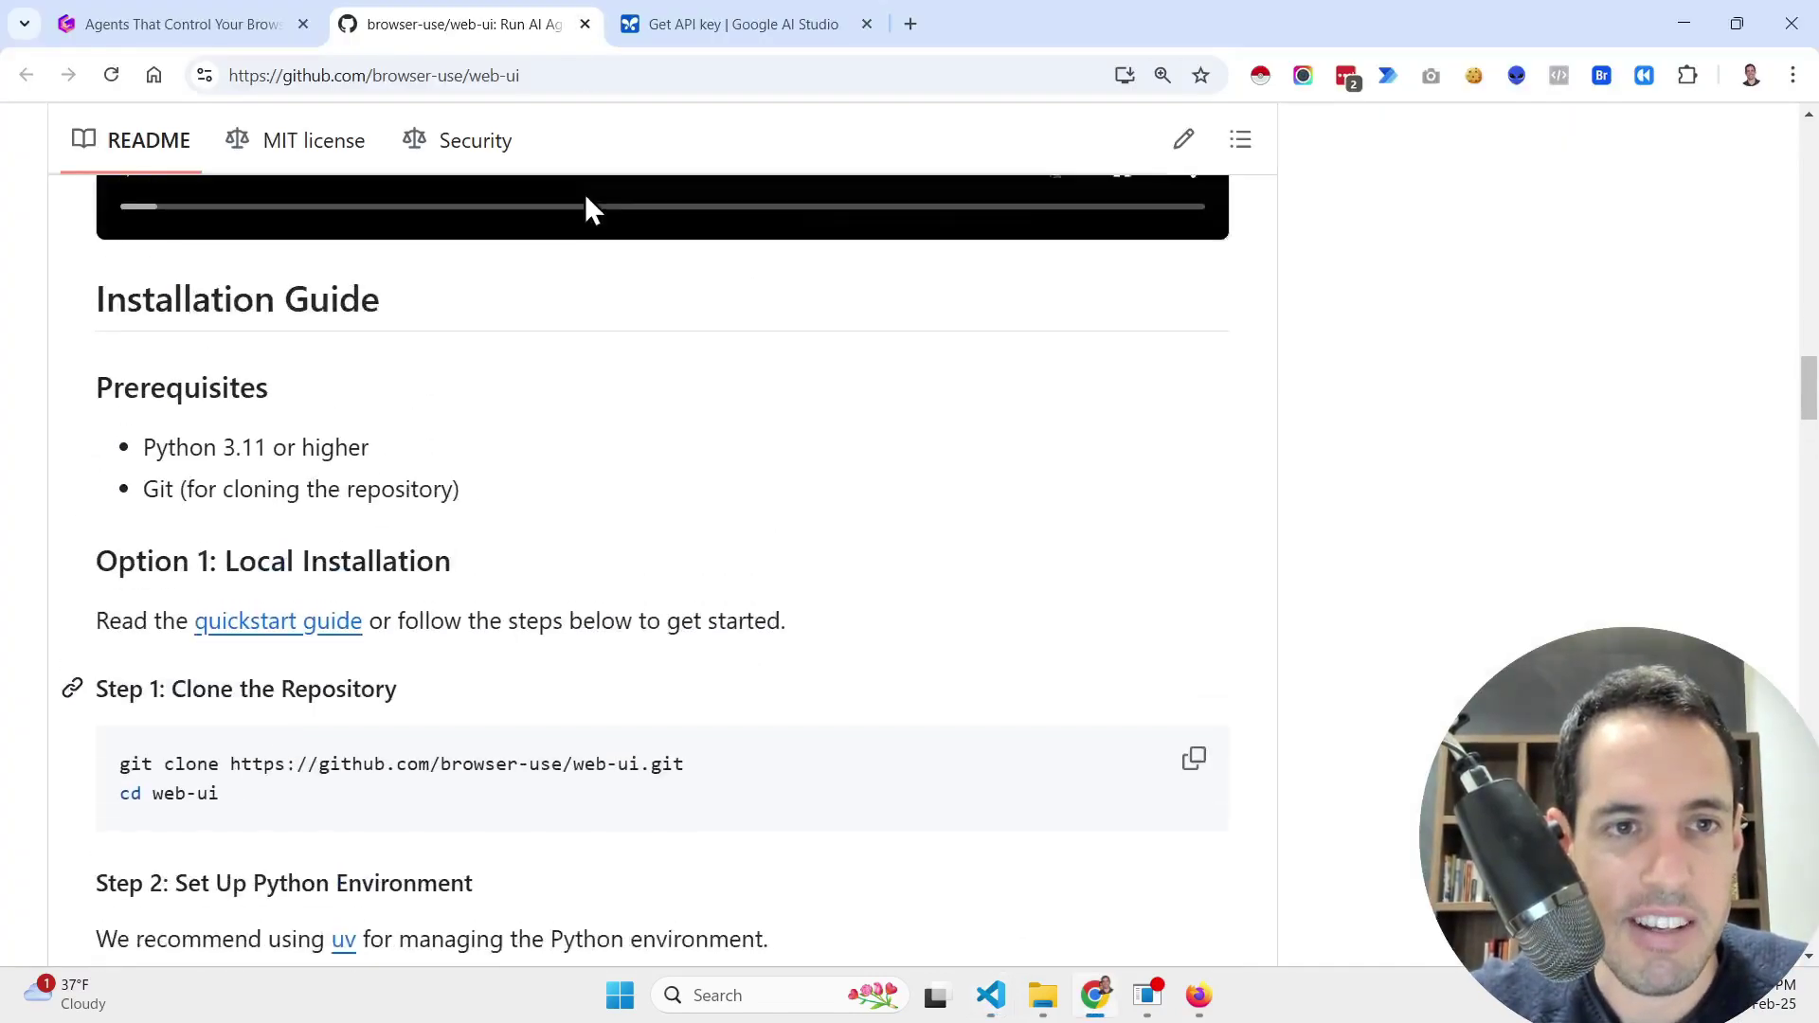
pyautogui.scroll(7, 583, 193)
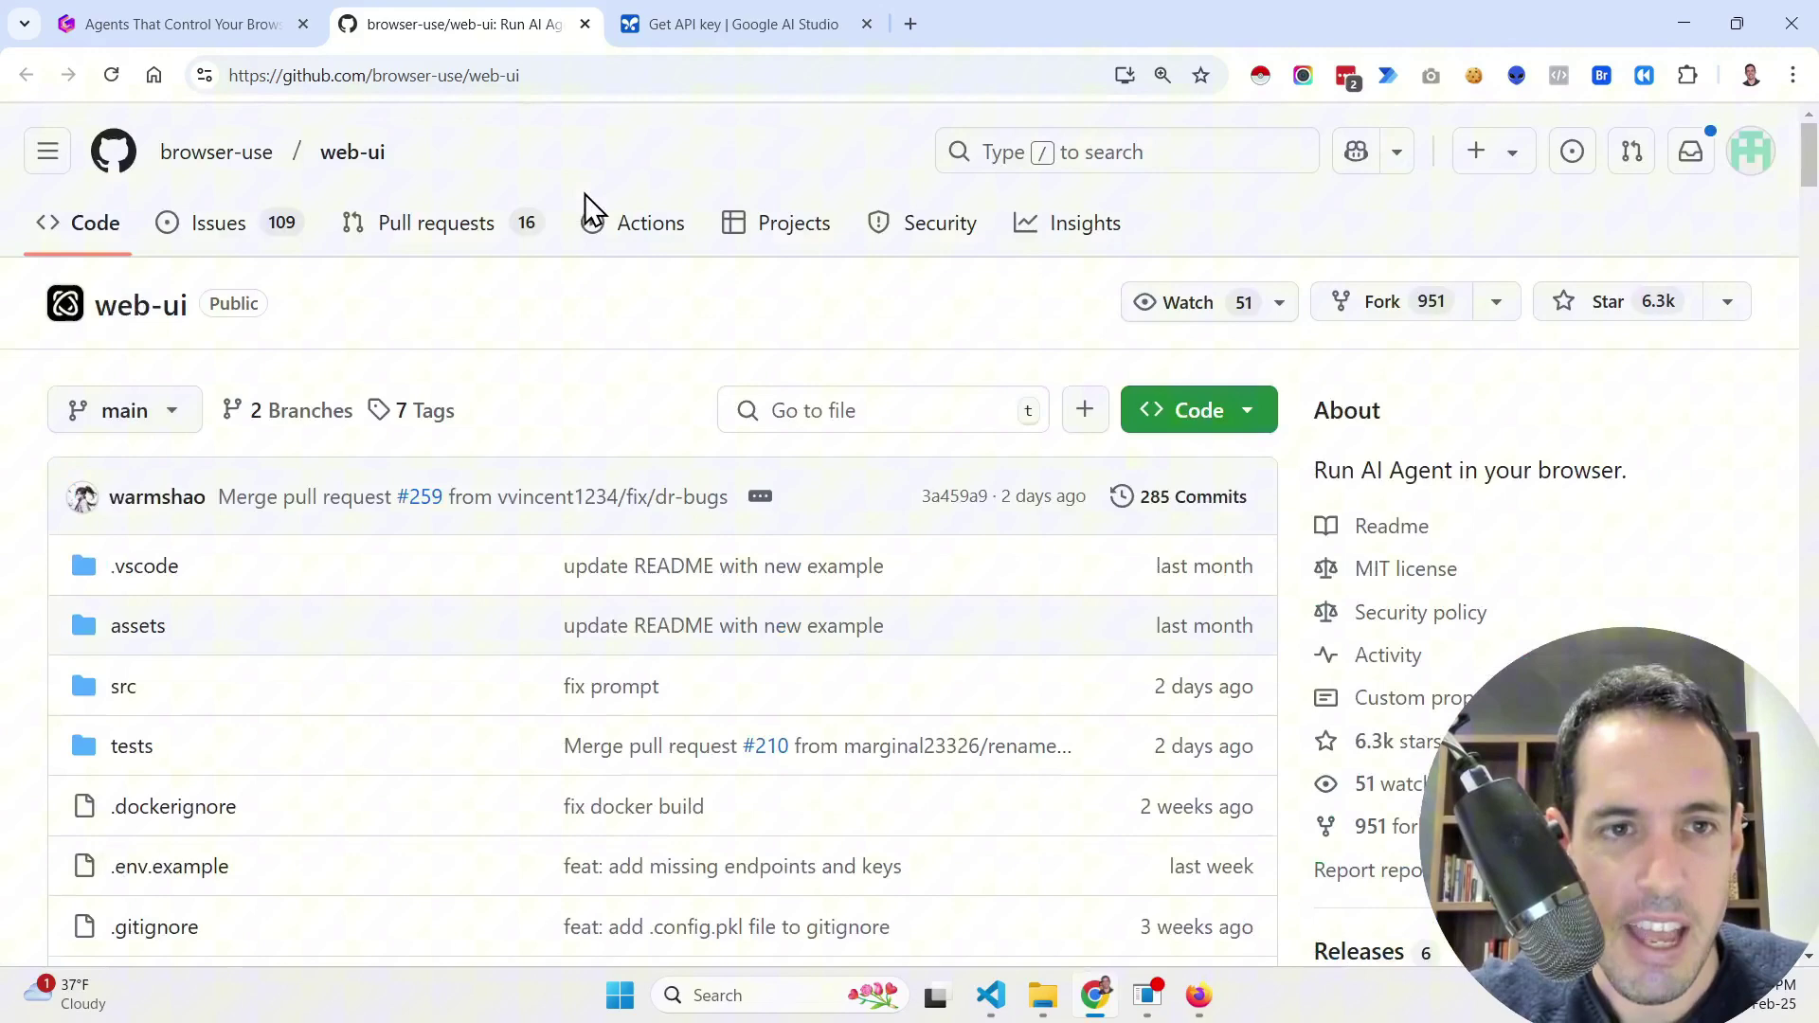
pyautogui.click(281, 246)
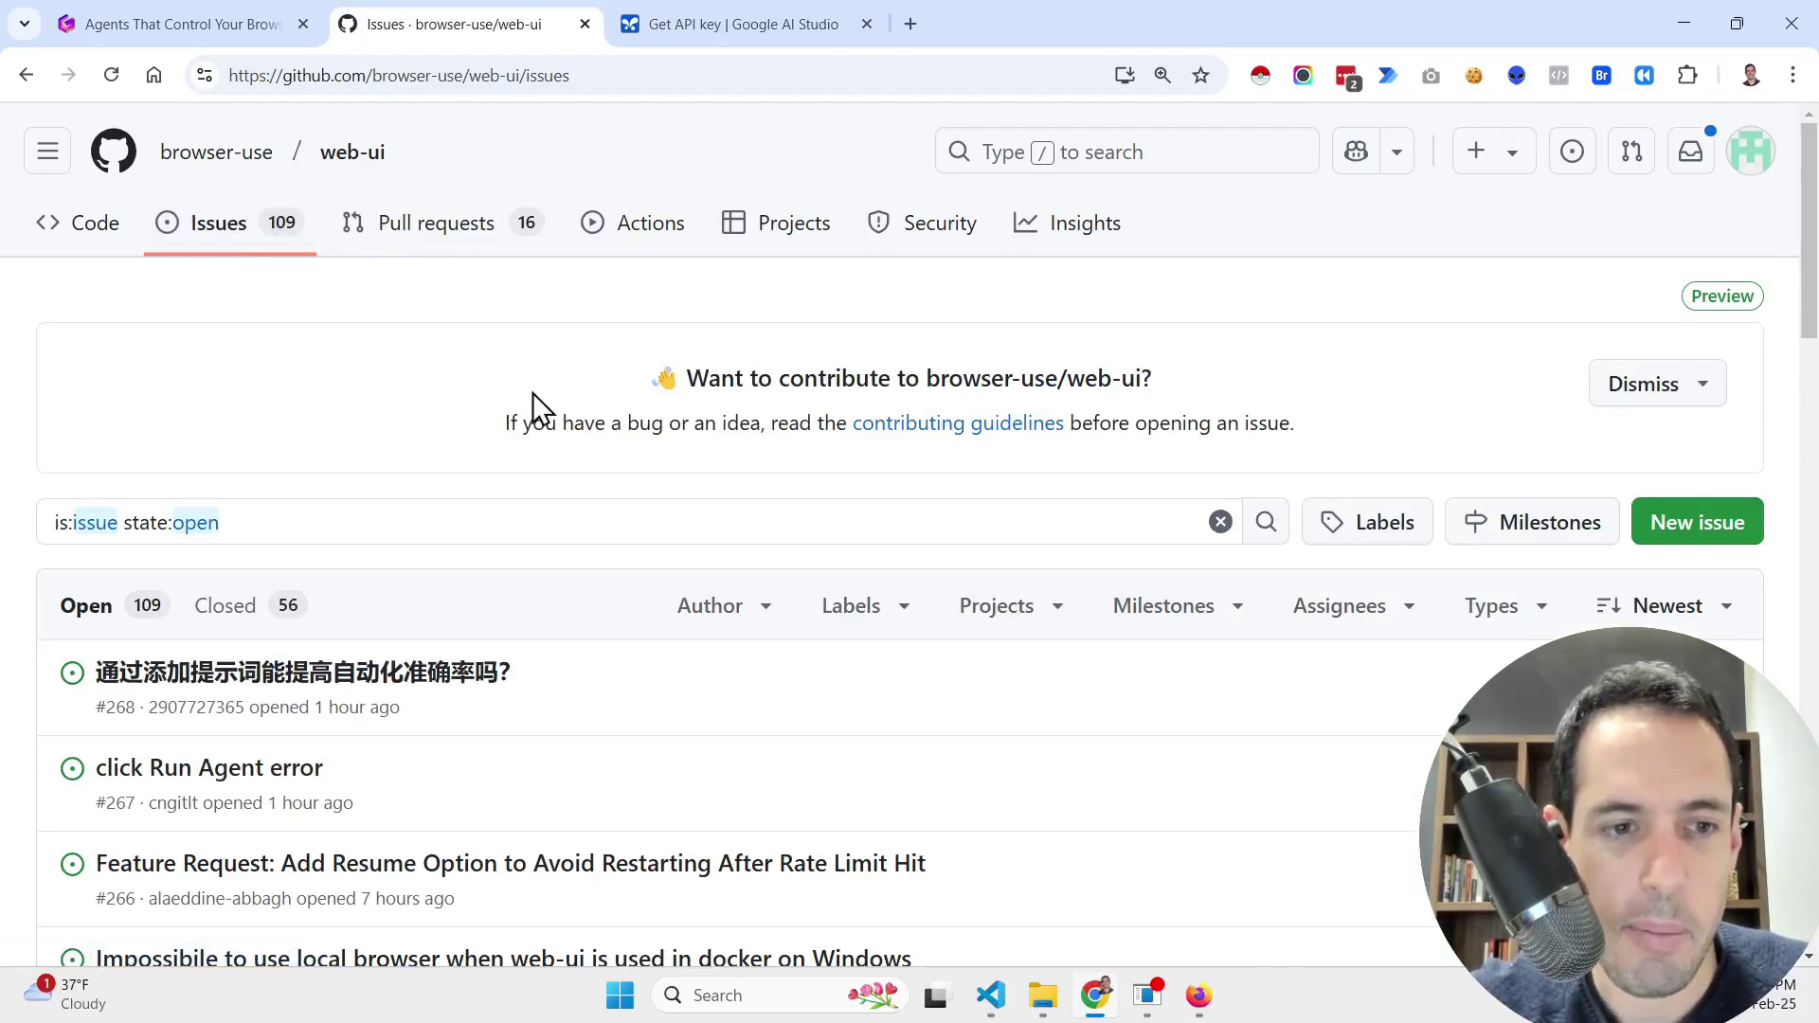
pyautogui.scroll(-10, 531, 405)
pyautogui.scroll(-2, 541, 407)
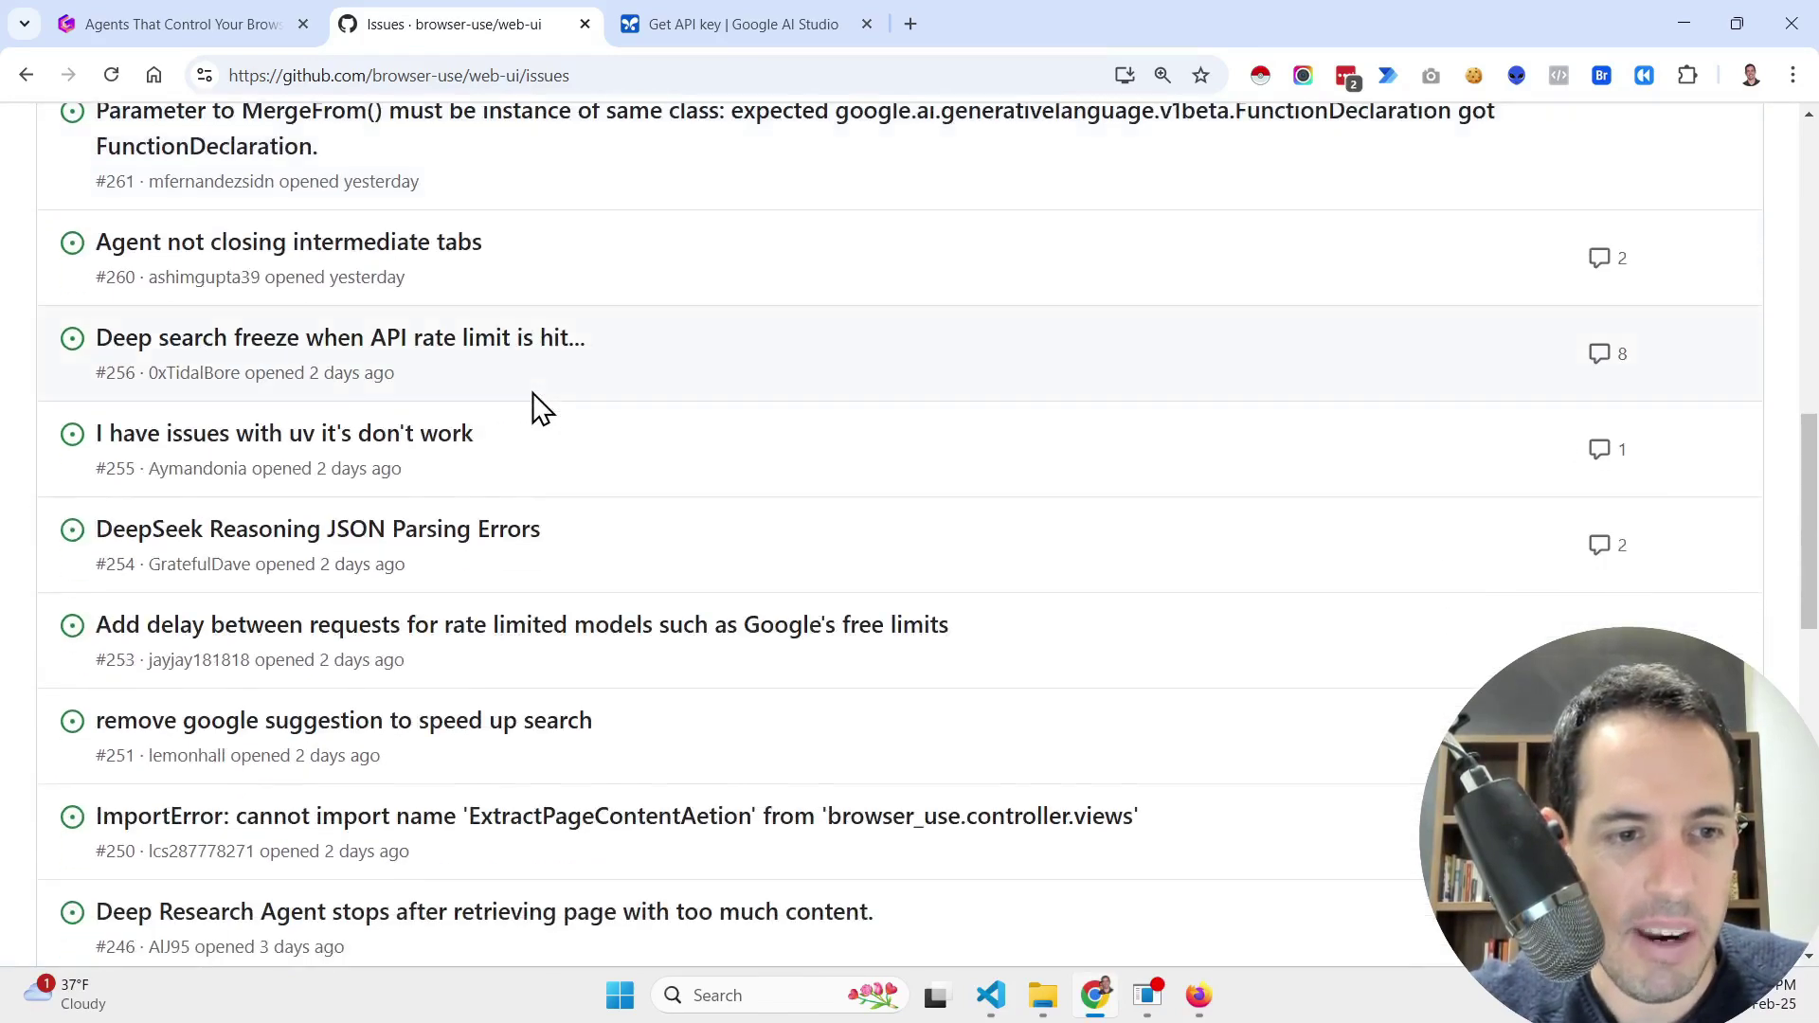
pyautogui.scroll(-4, 507, 560)
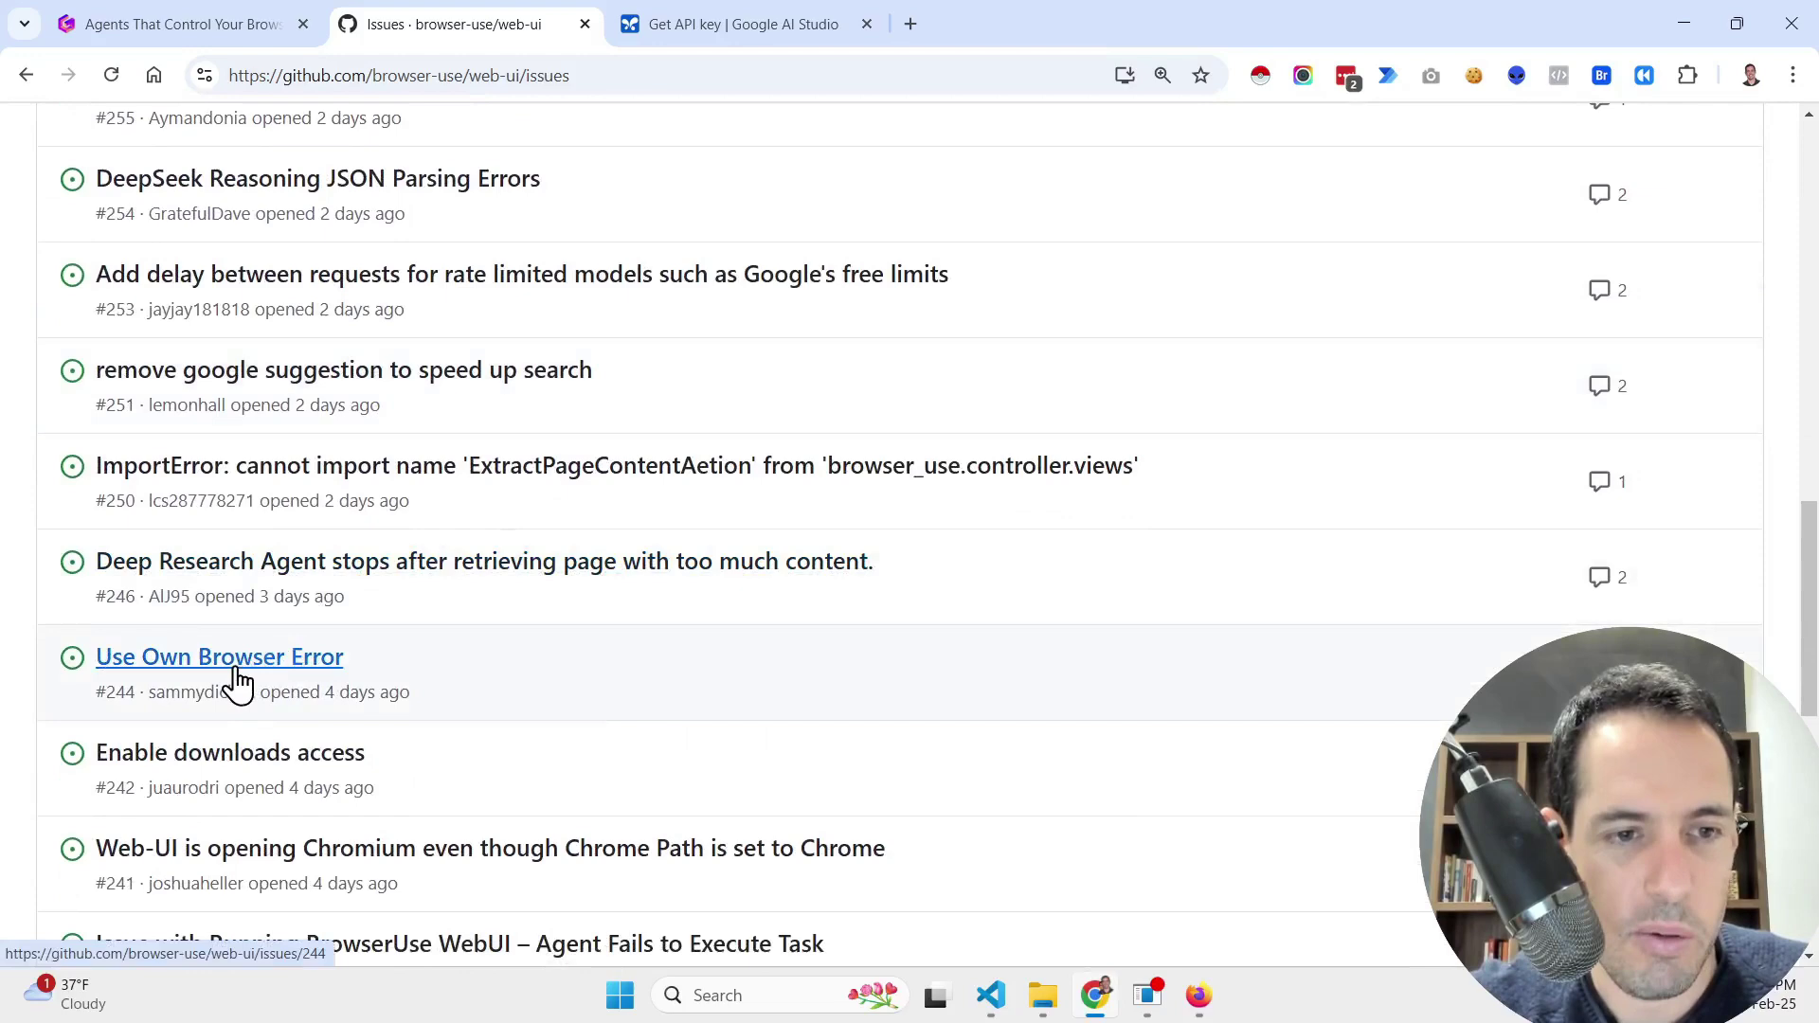
pyautogui.click(237, 681)
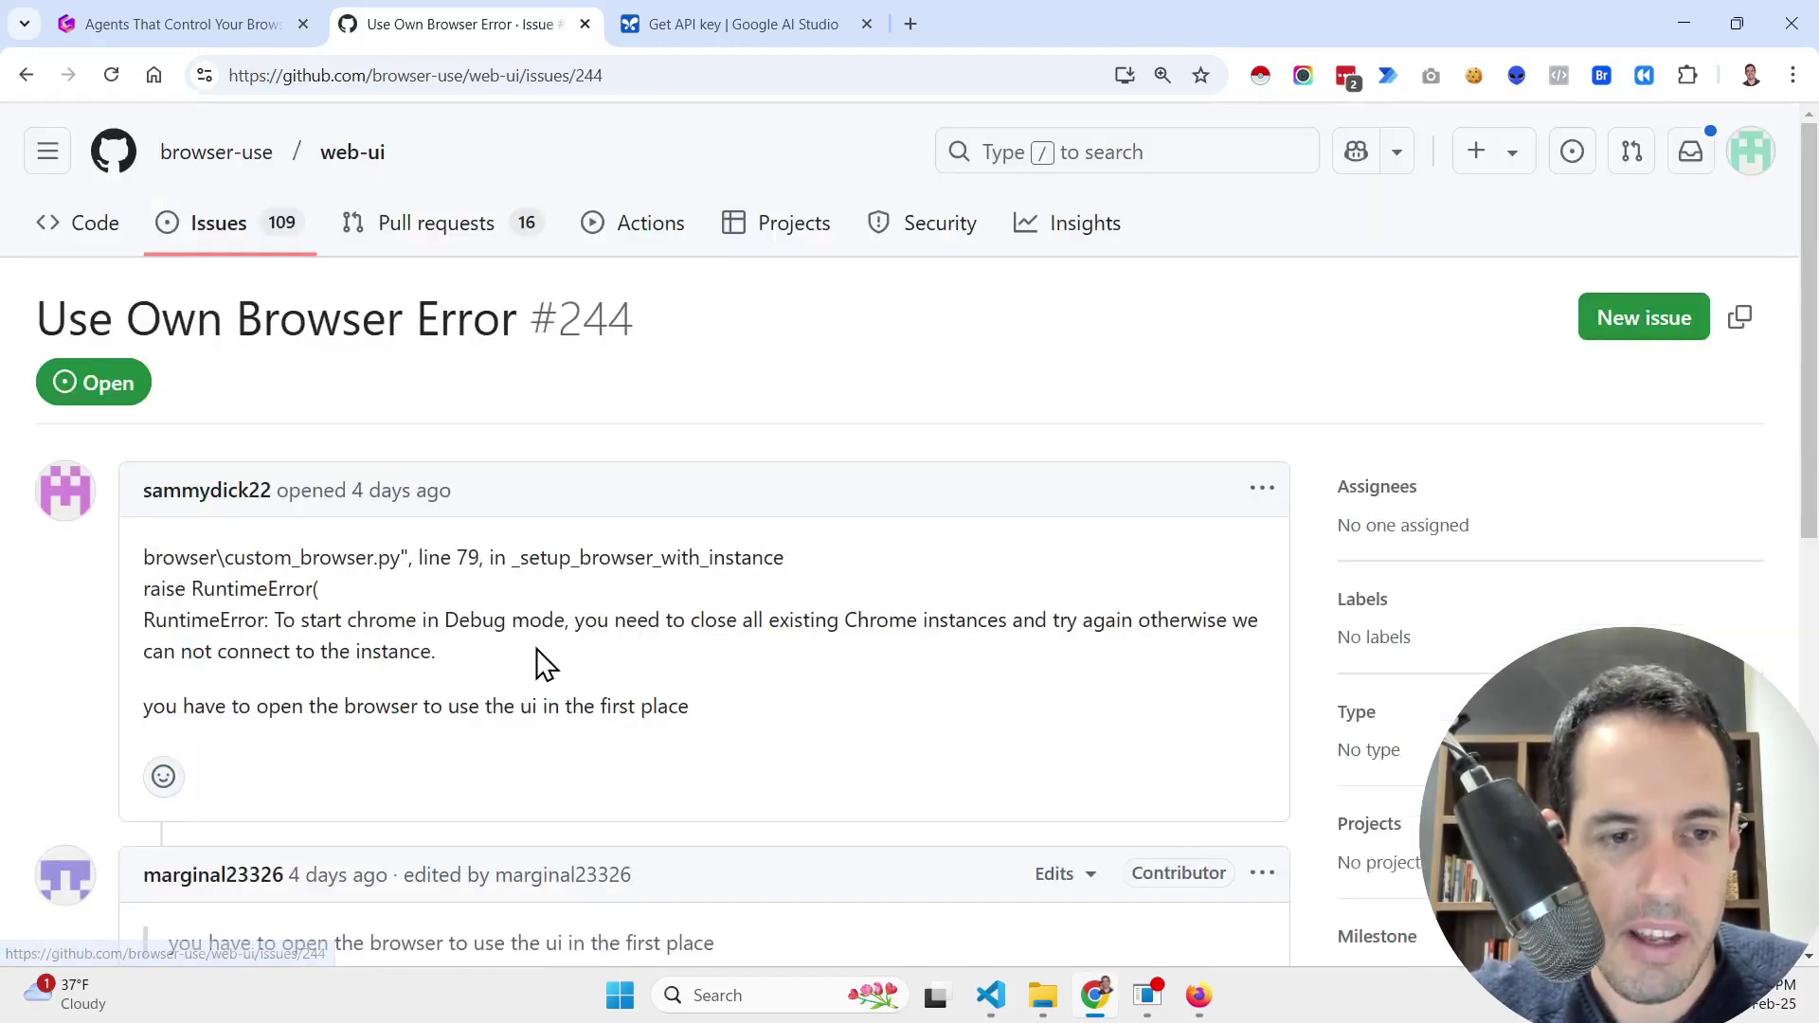
# Step: Select the issue's RuntimeError line, go back to the issues, then return to VS Code
pyautogui.tripleClick(331, 618)
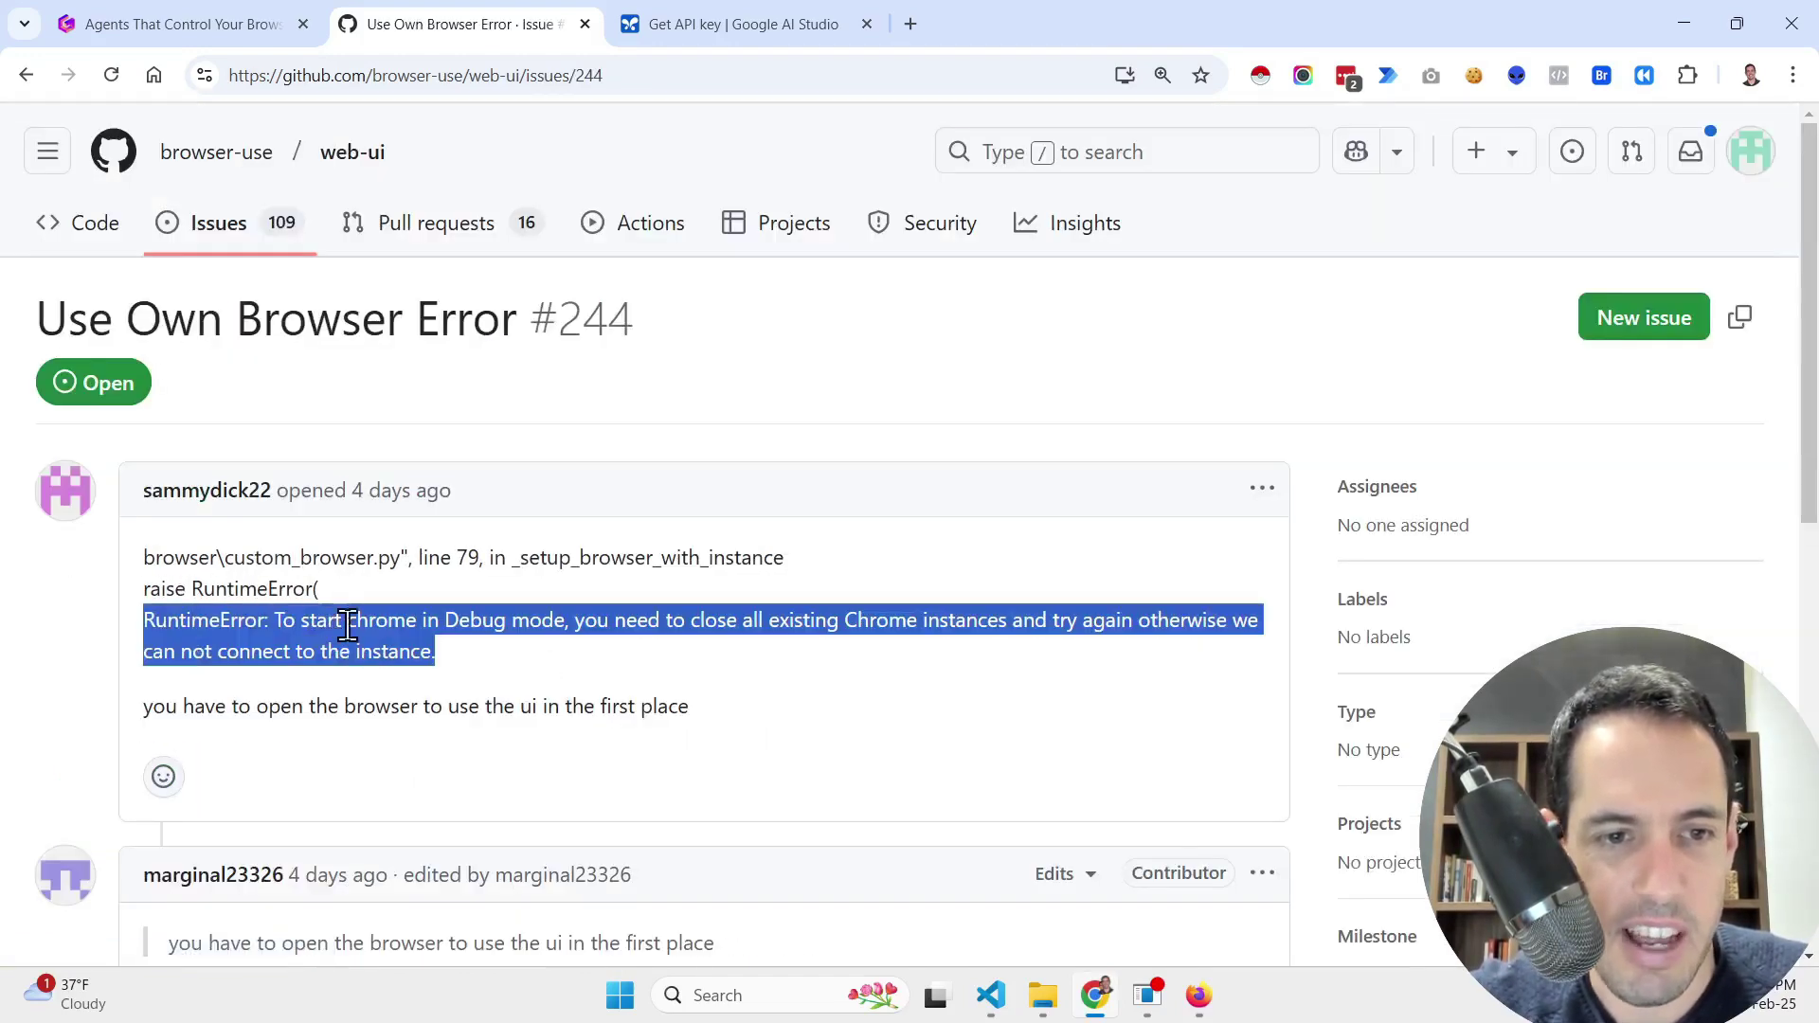
pyautogui.scroll(-2, 424, 658)
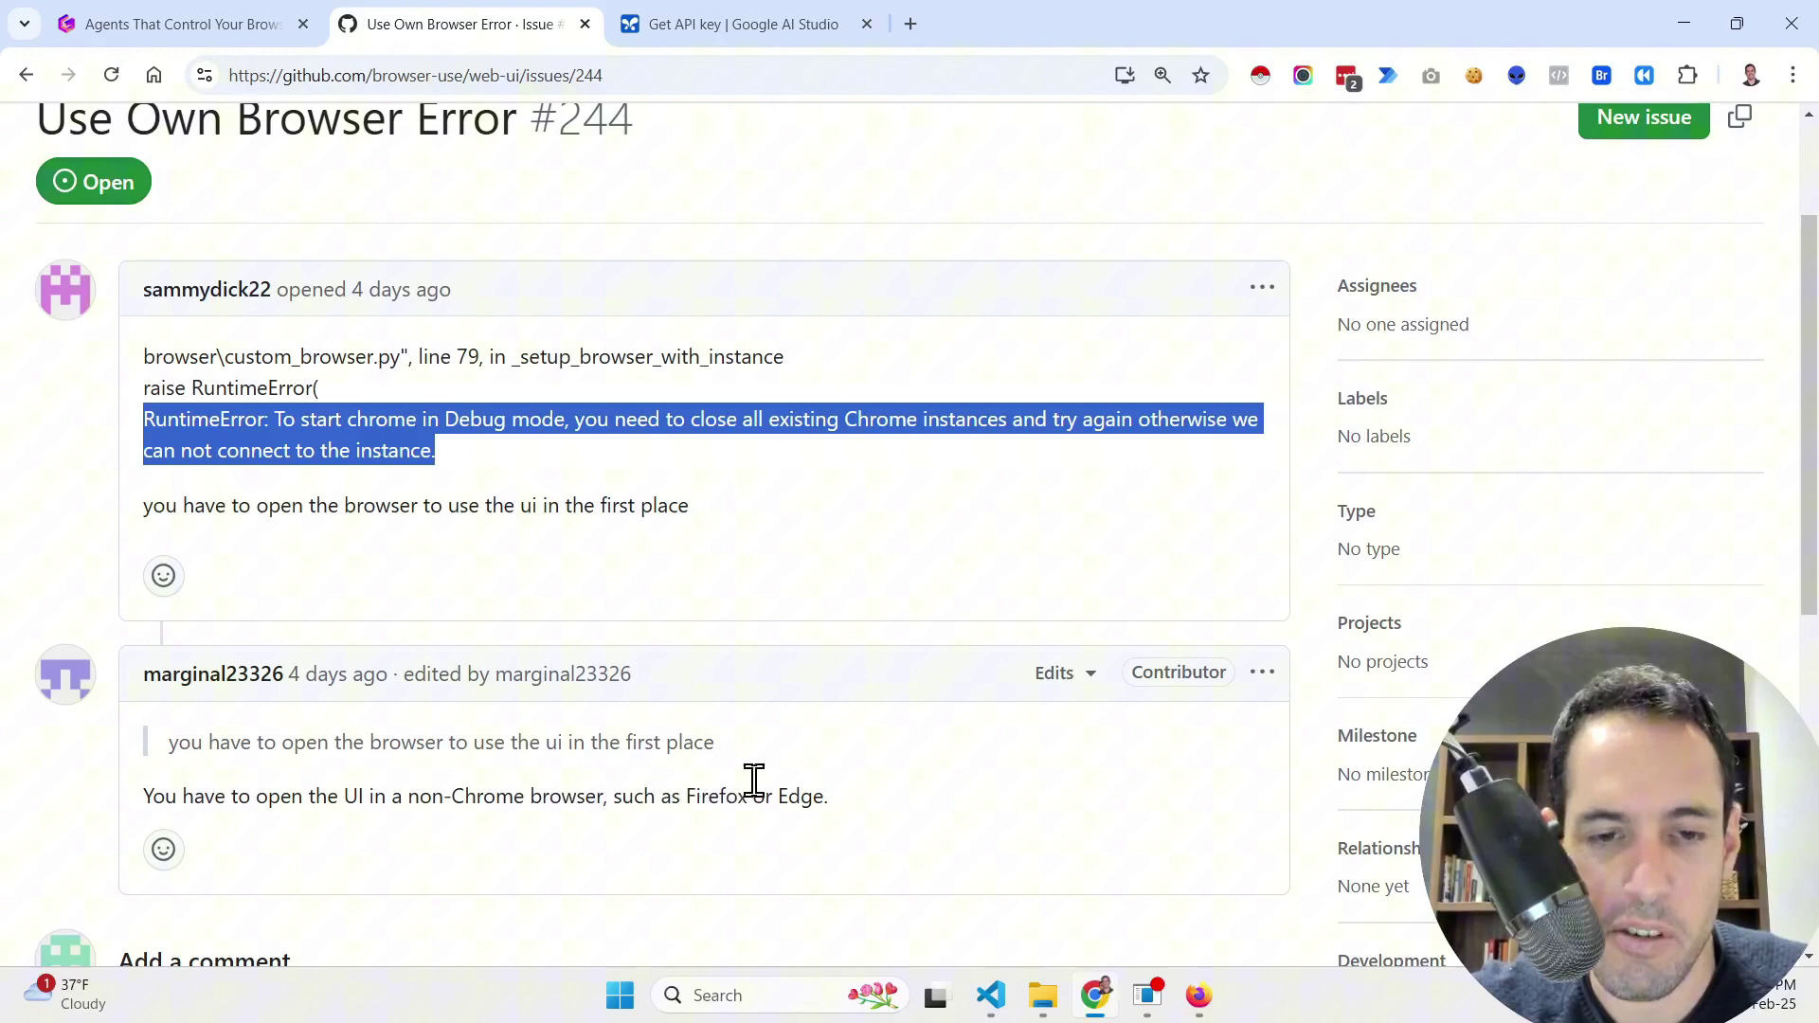
pyautogui.scroll(2, 815, 753)
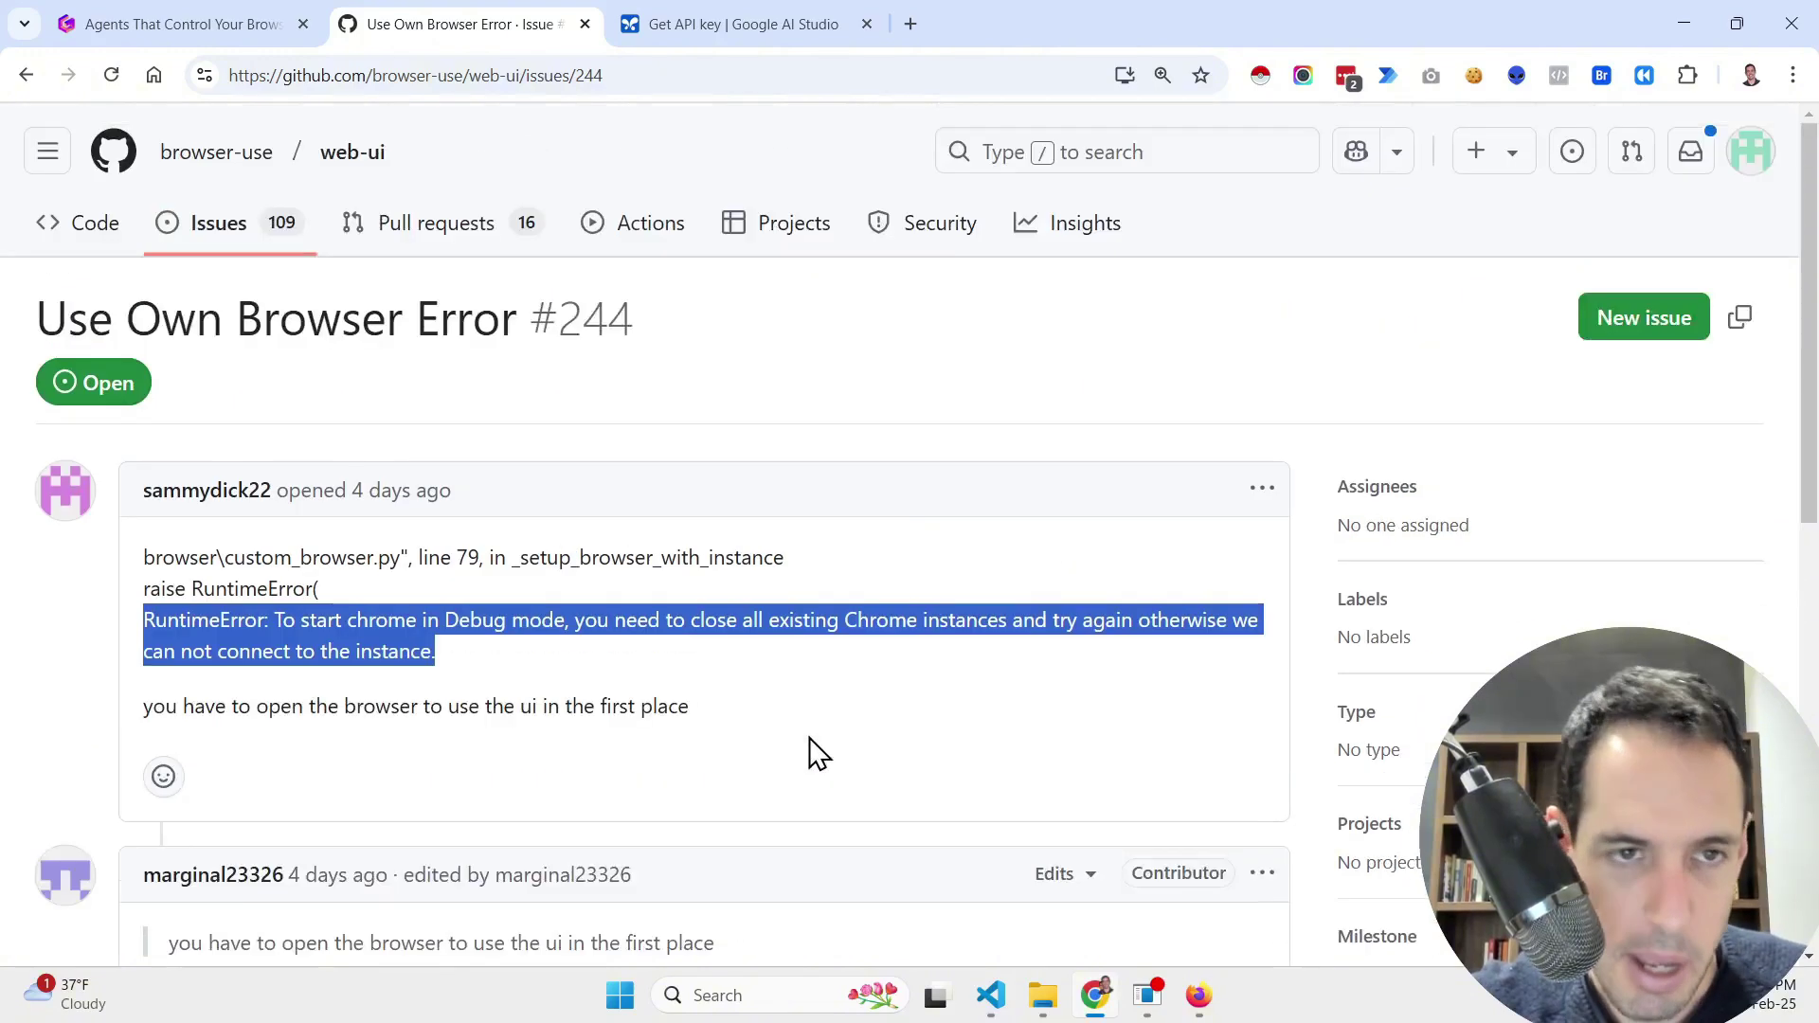
pyautogui.click(75, 244)
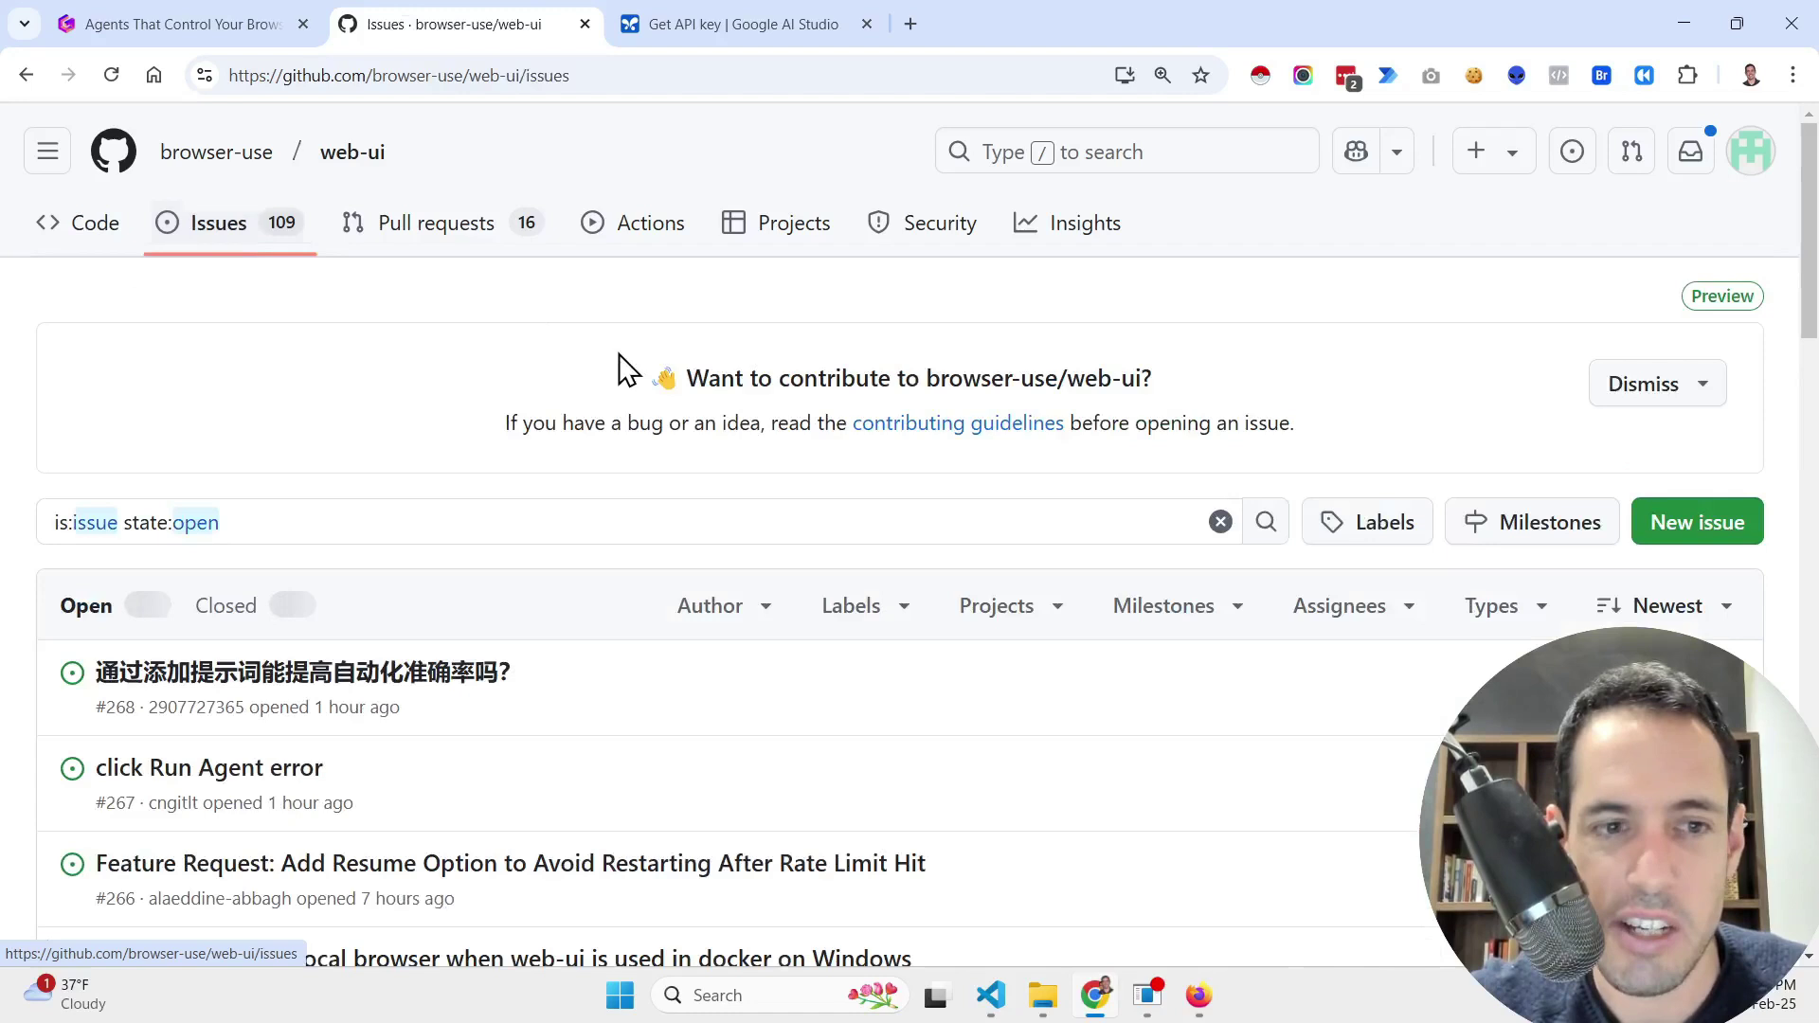
pyautogui.click(445, 524)
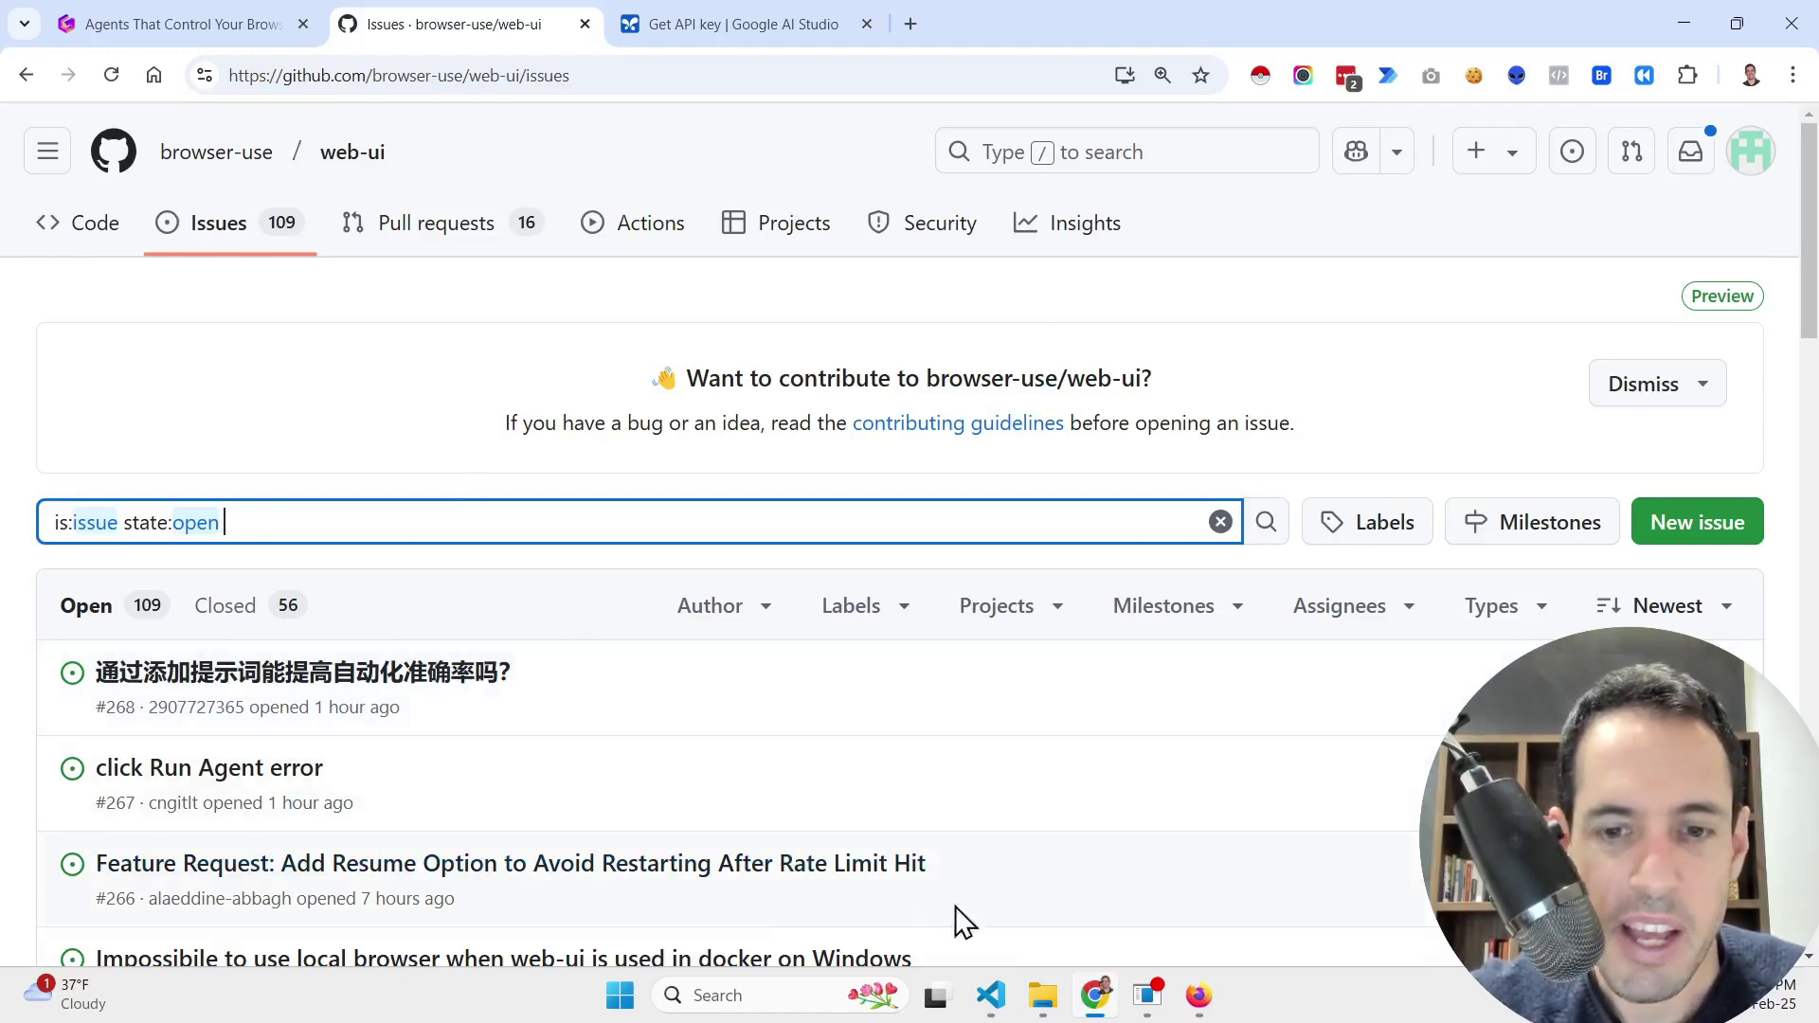
pyautogui.click(1002, 1006)
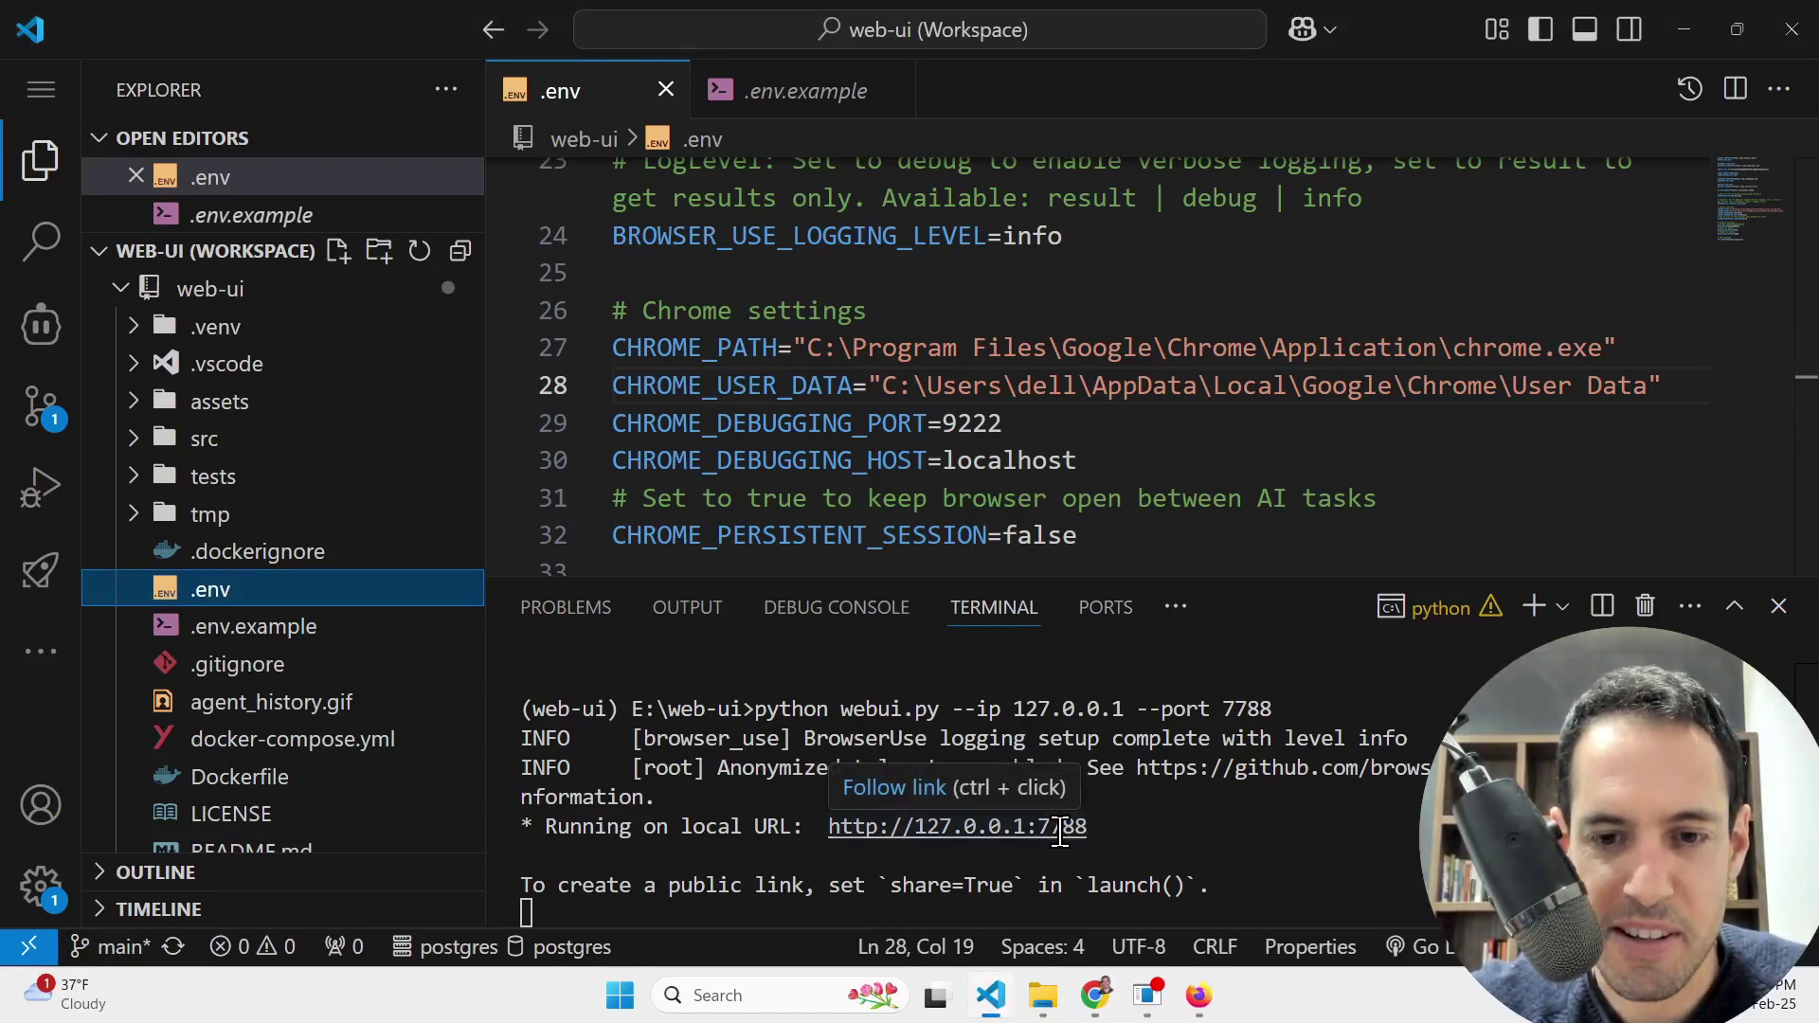
# Step: Maximize the WebUI, keep google / gemini-2.0-flash-exp as the LLM, and open Browser Settings
pyautogui.click(1198, 995)
pyautogui.doubleClick(1139, 112)
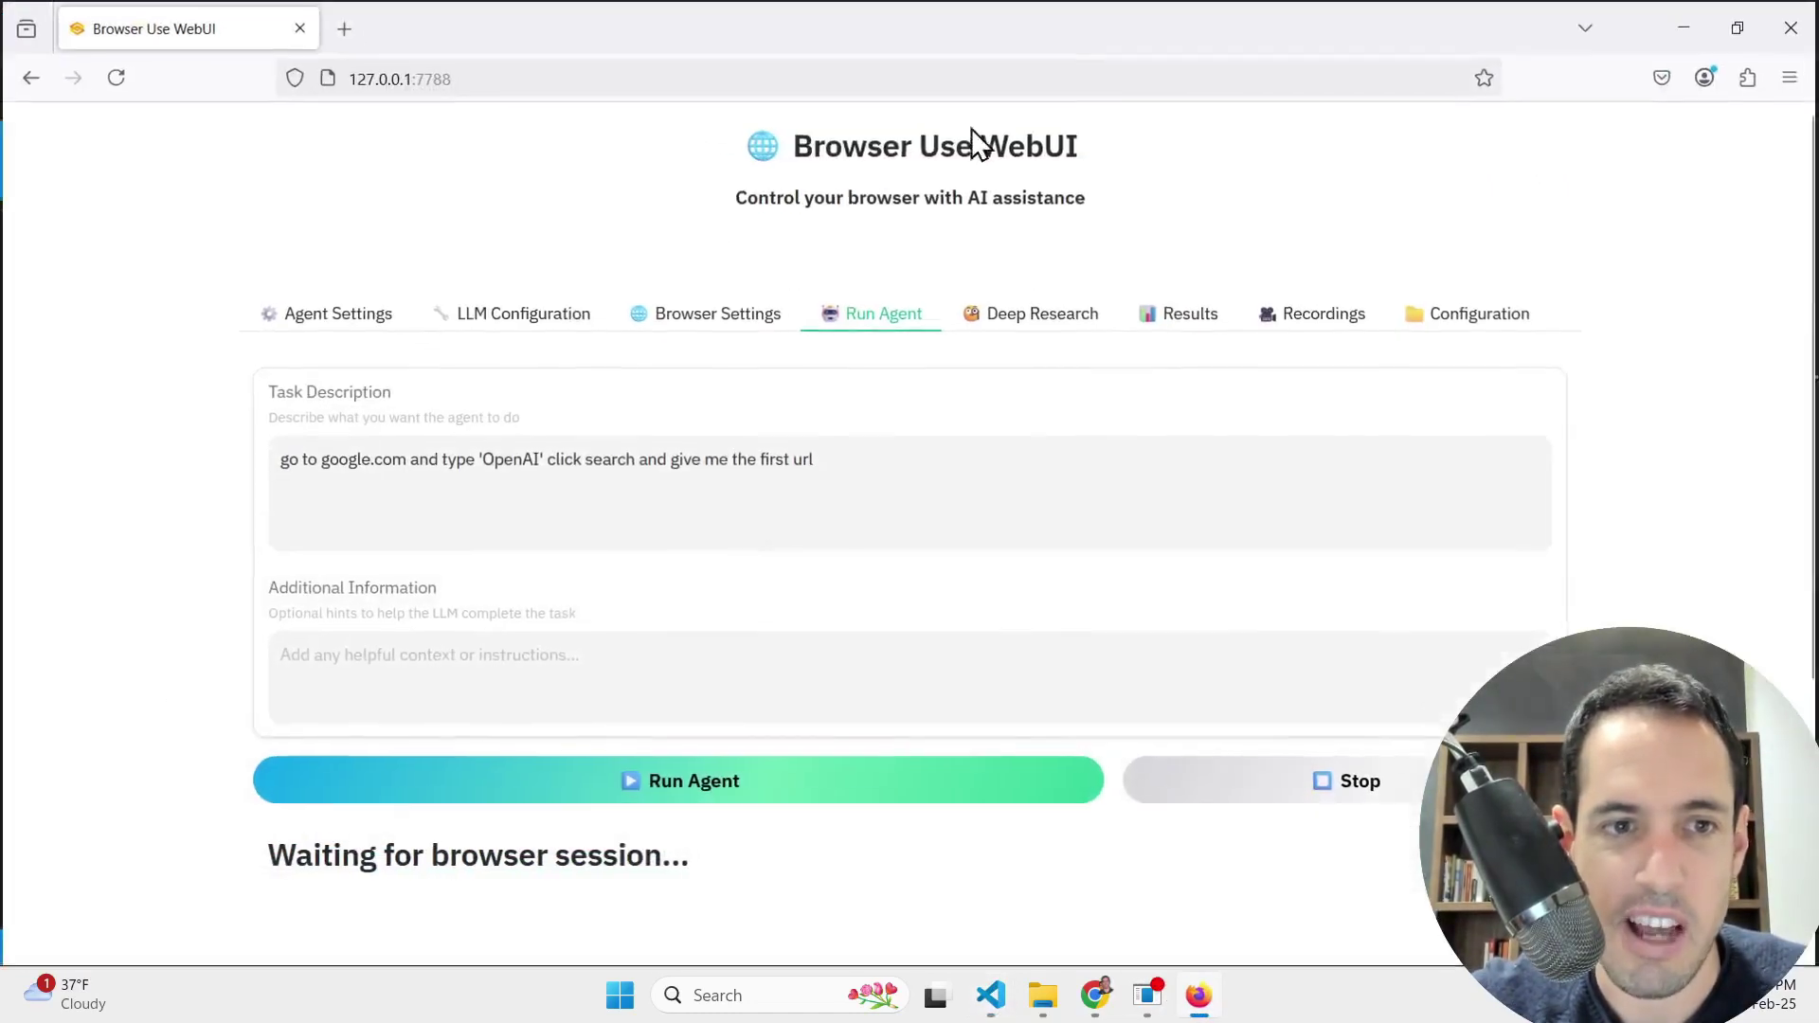
pyautogui.click(363, 317)
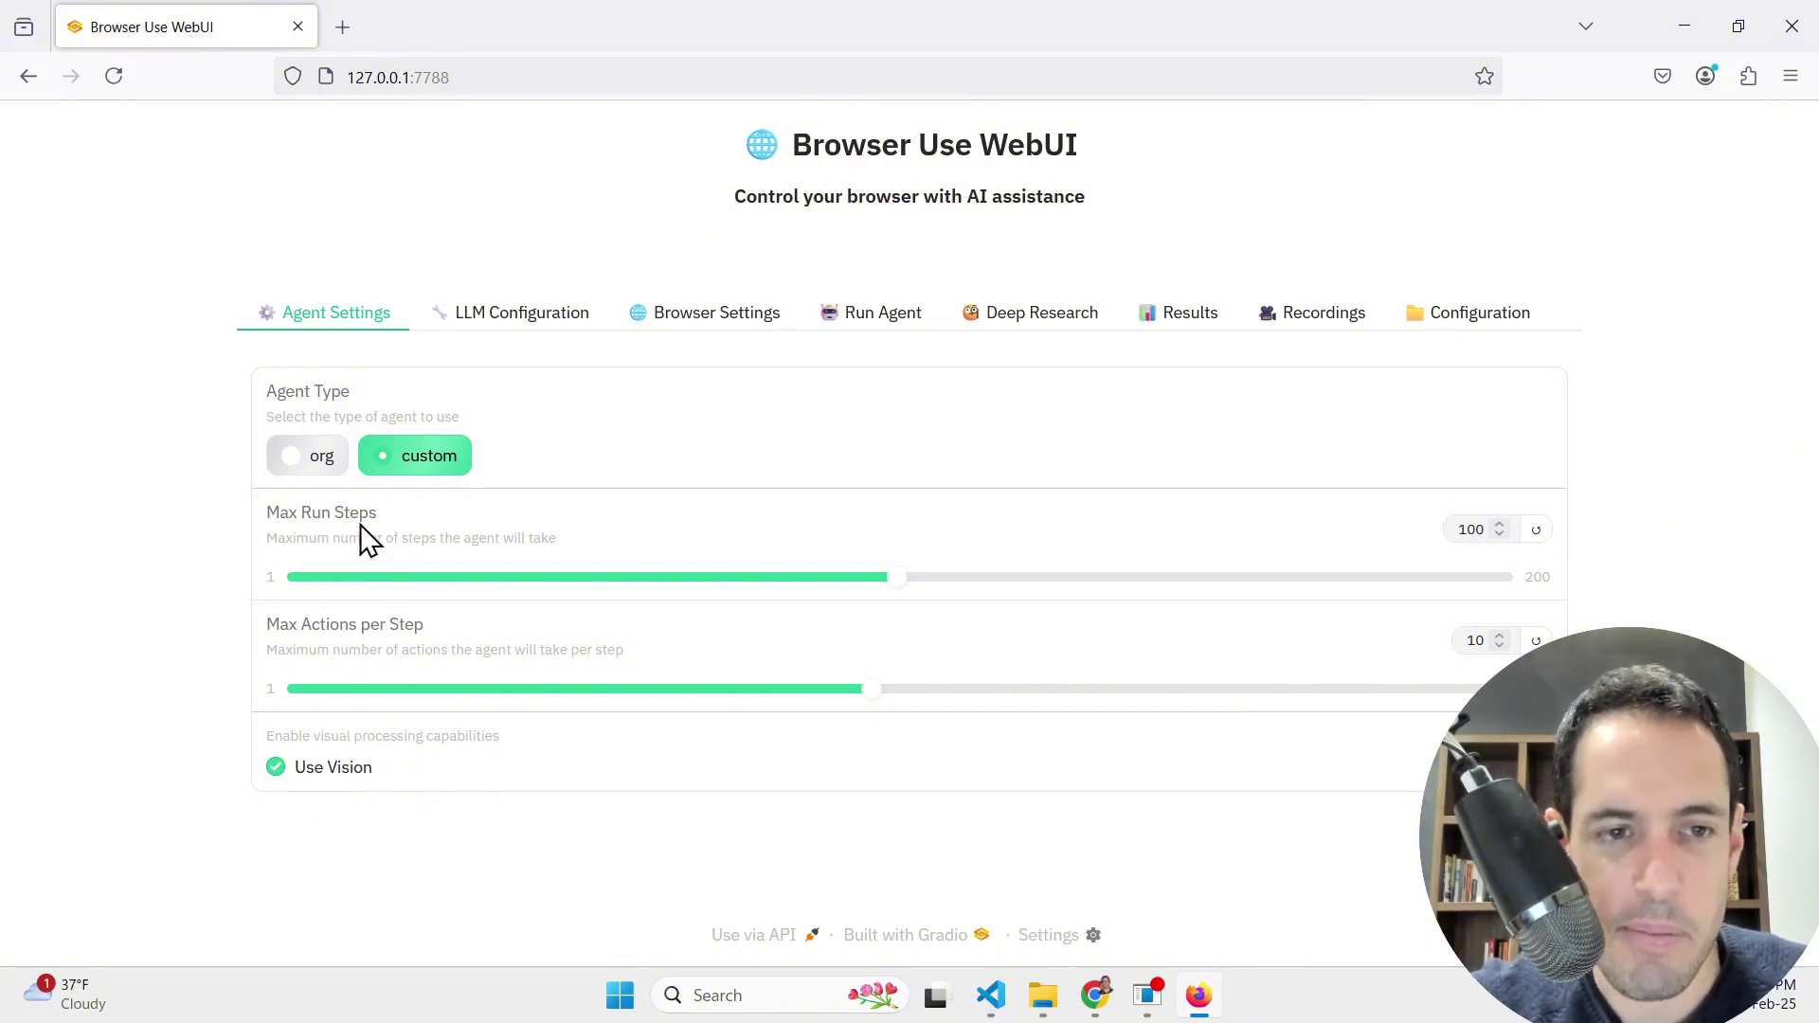
pyautogui.click(512, 322)
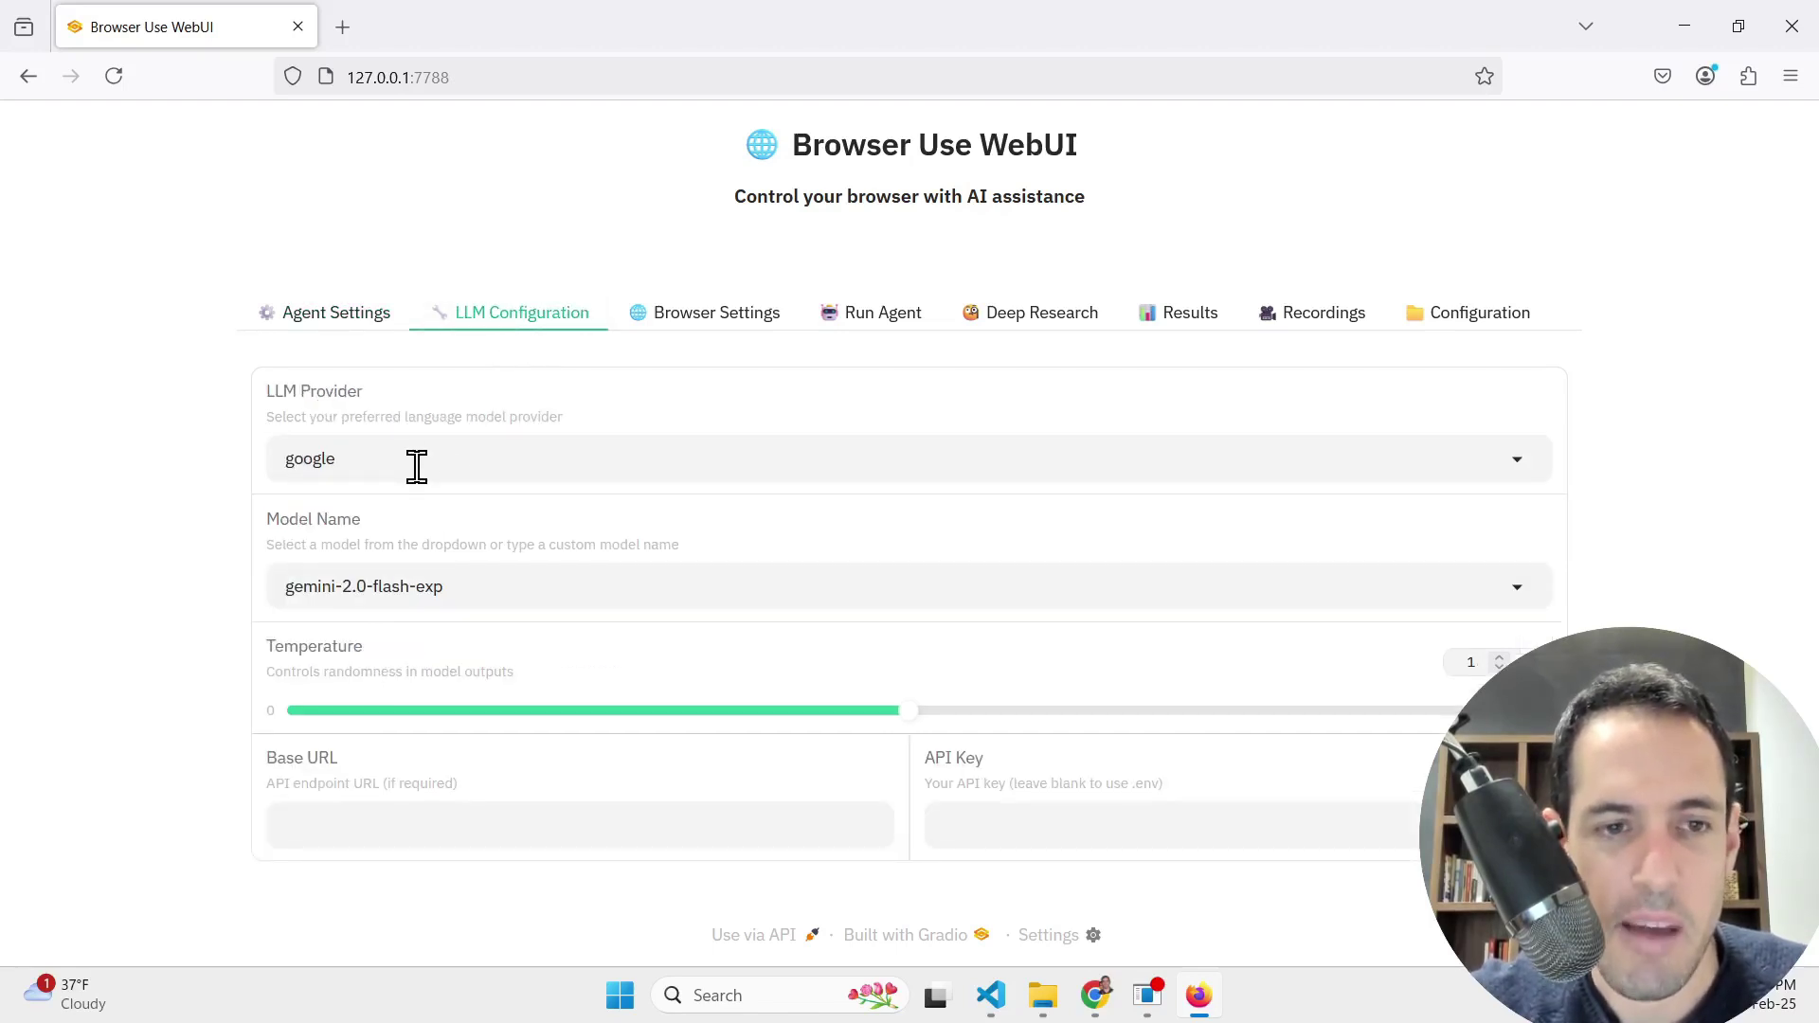
pyautogui.click(471, 466)
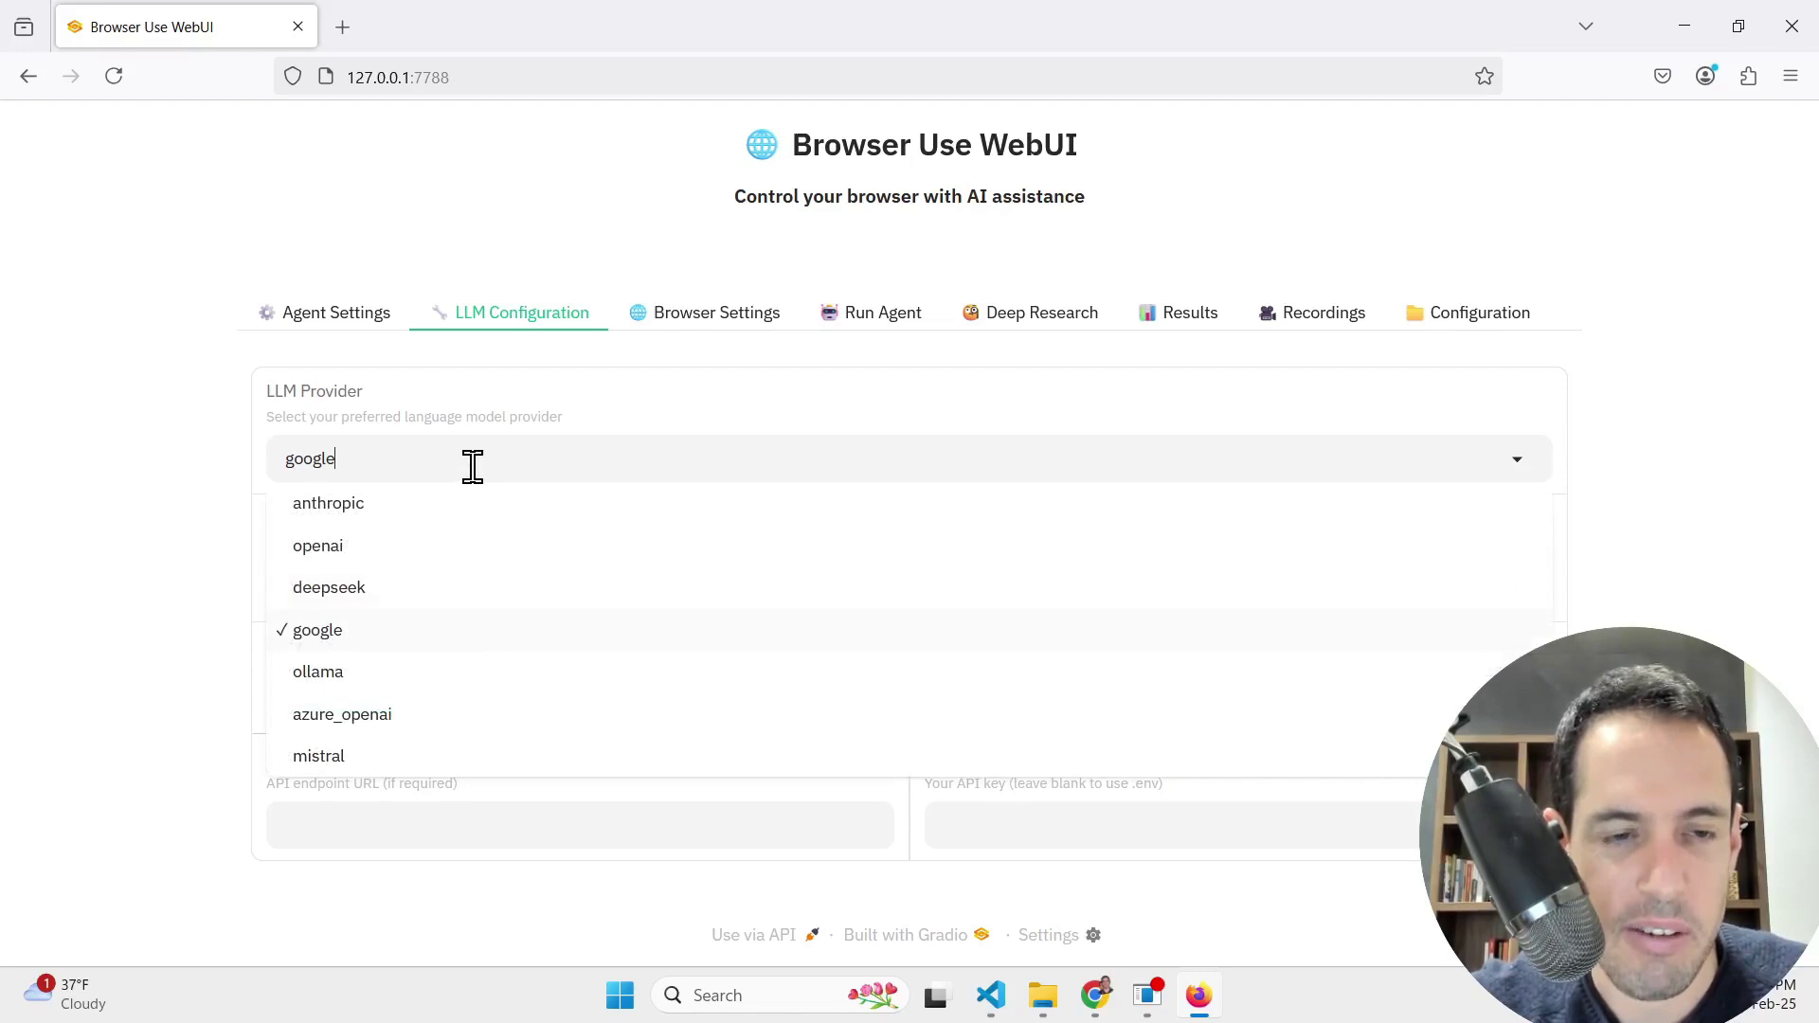
pyautogui.click(383, 630)
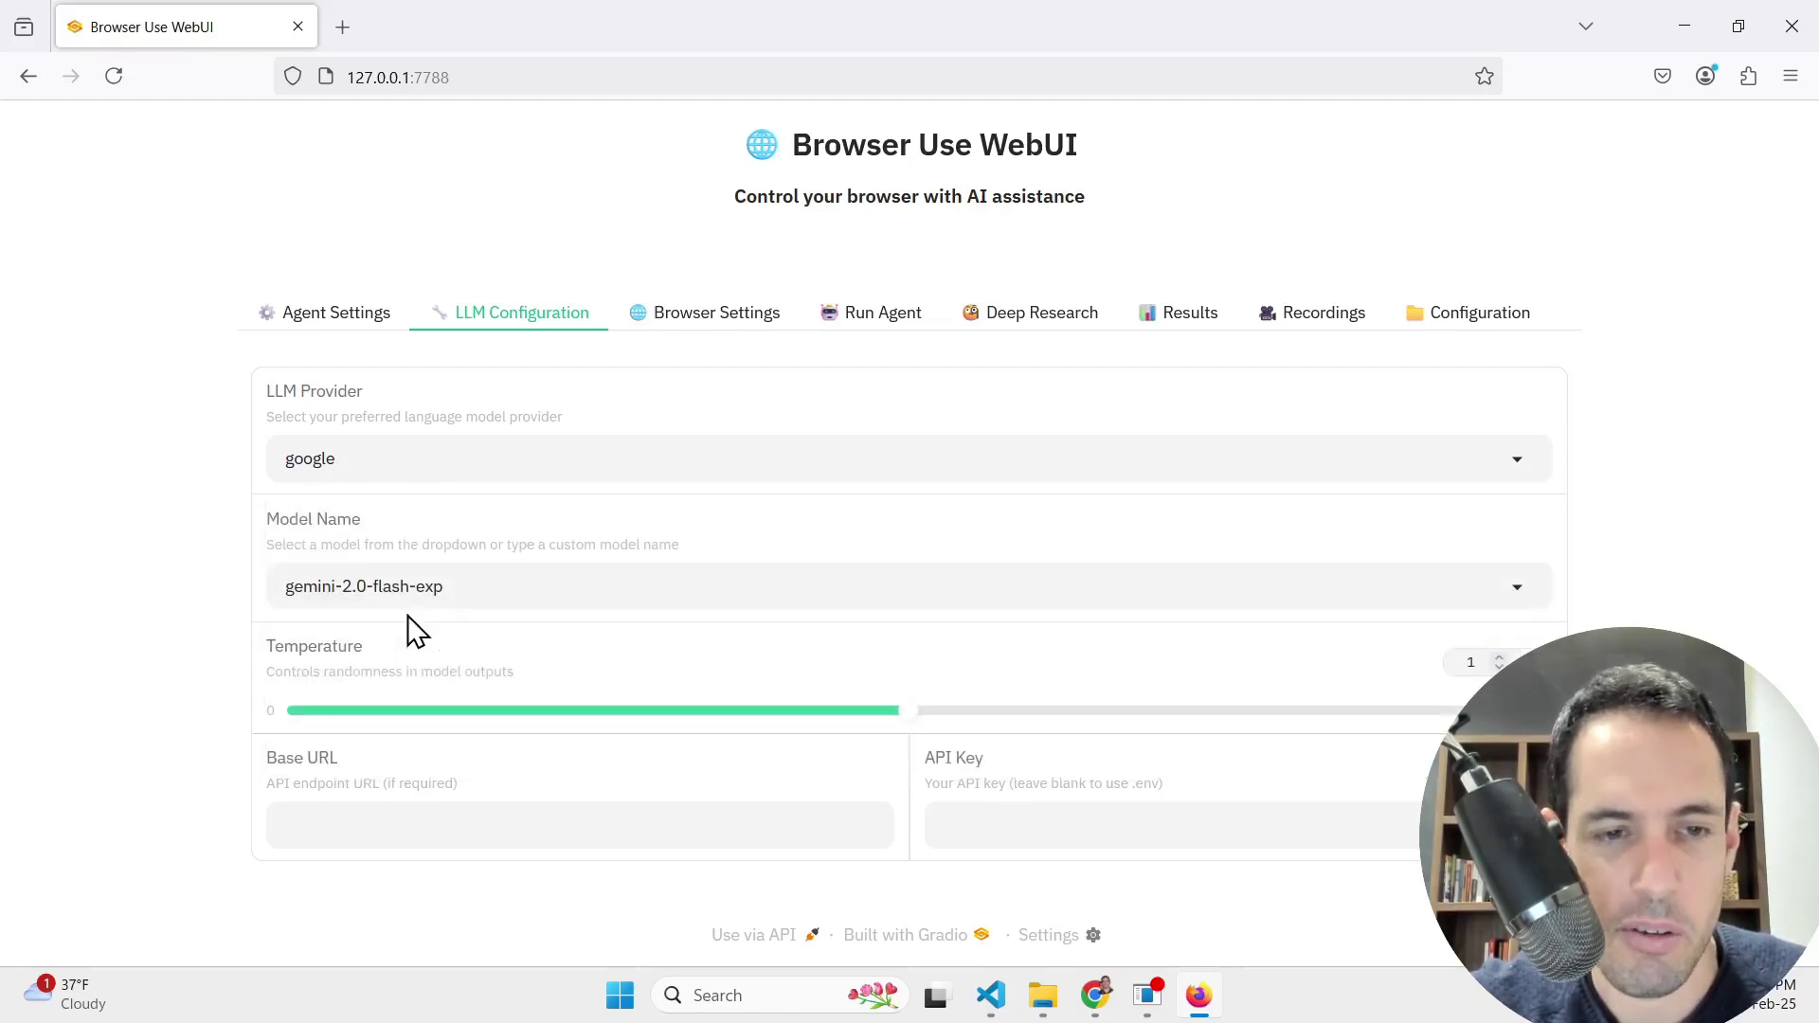
pyautogui.click(469, 592)
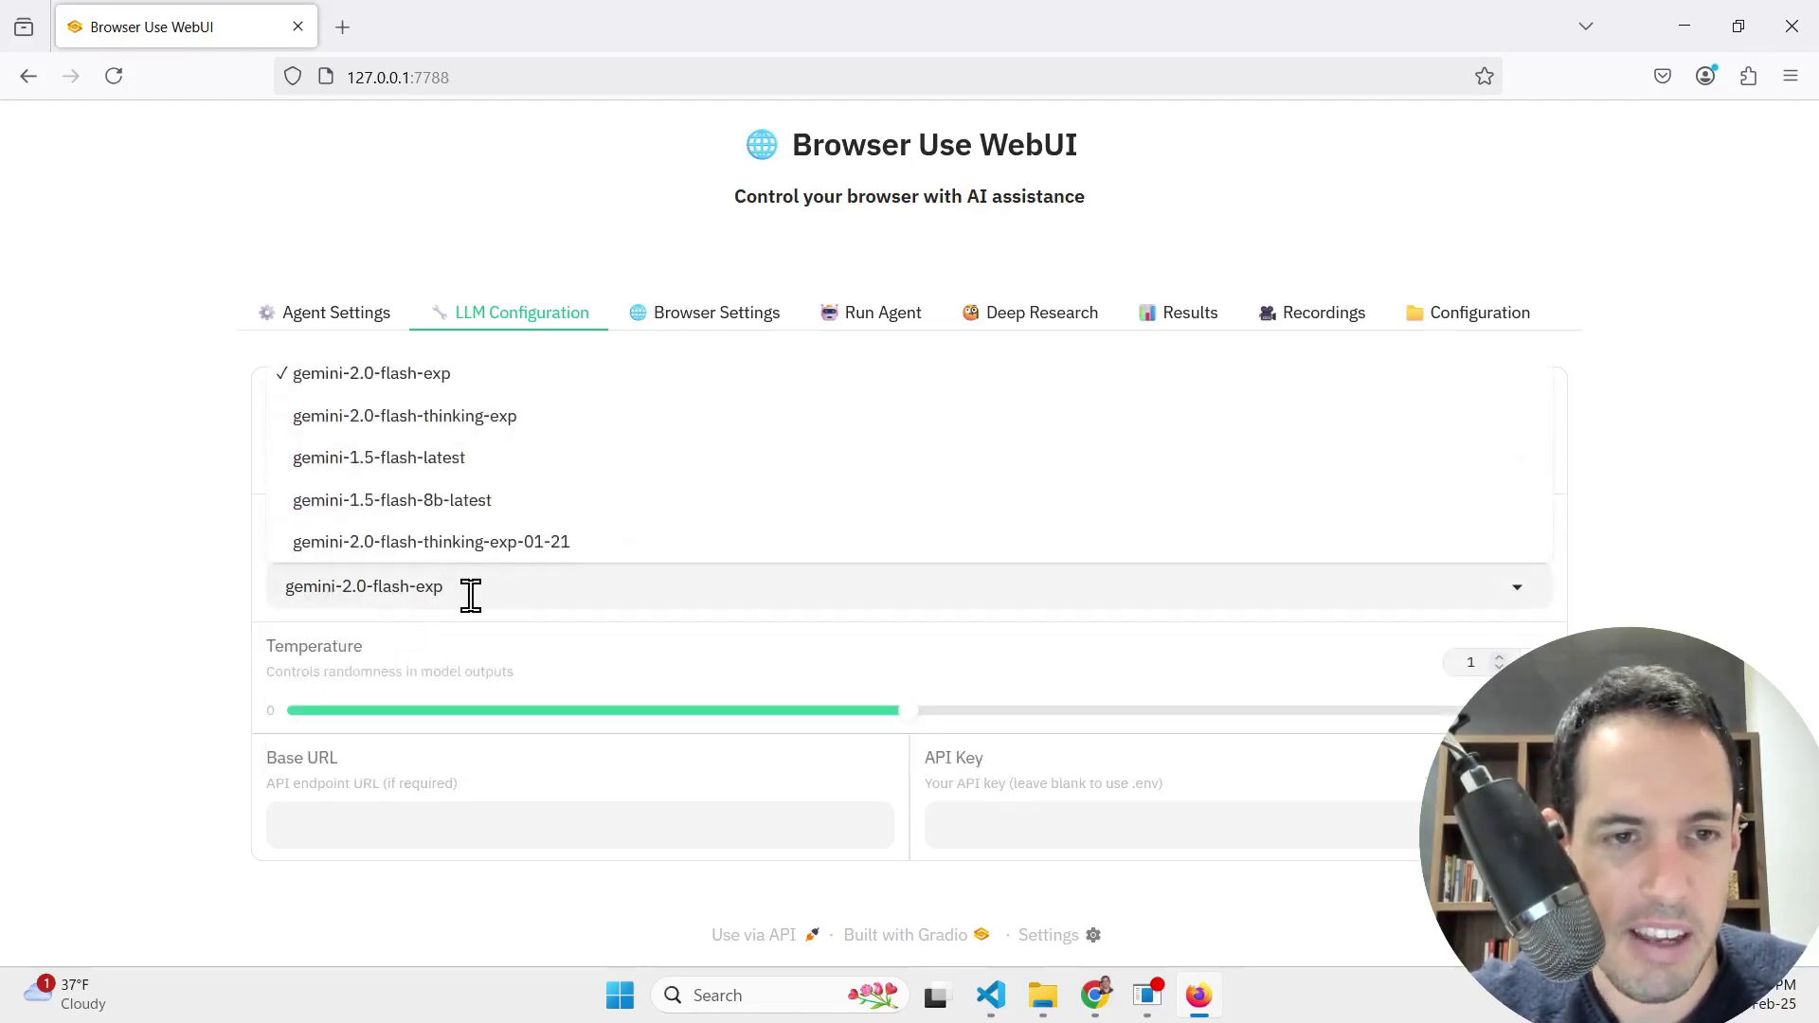
pyautogui.click(487, 376)
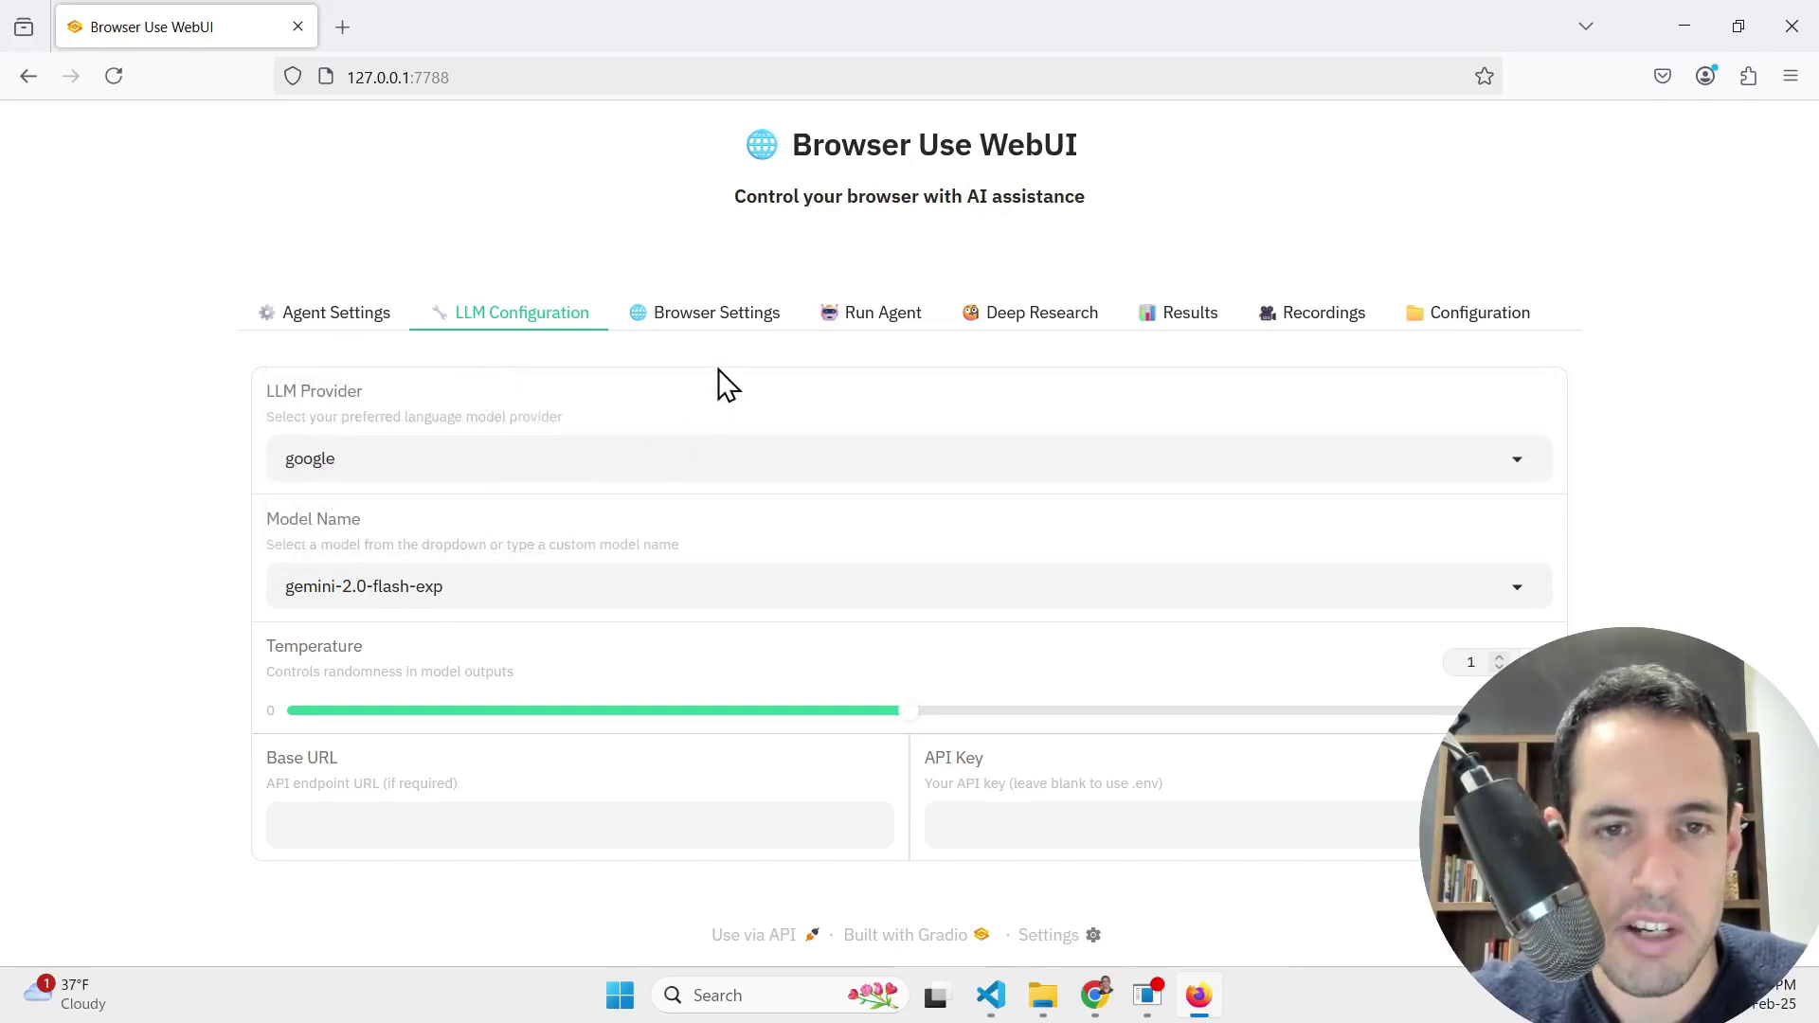
pyautogui.click(720, 318)
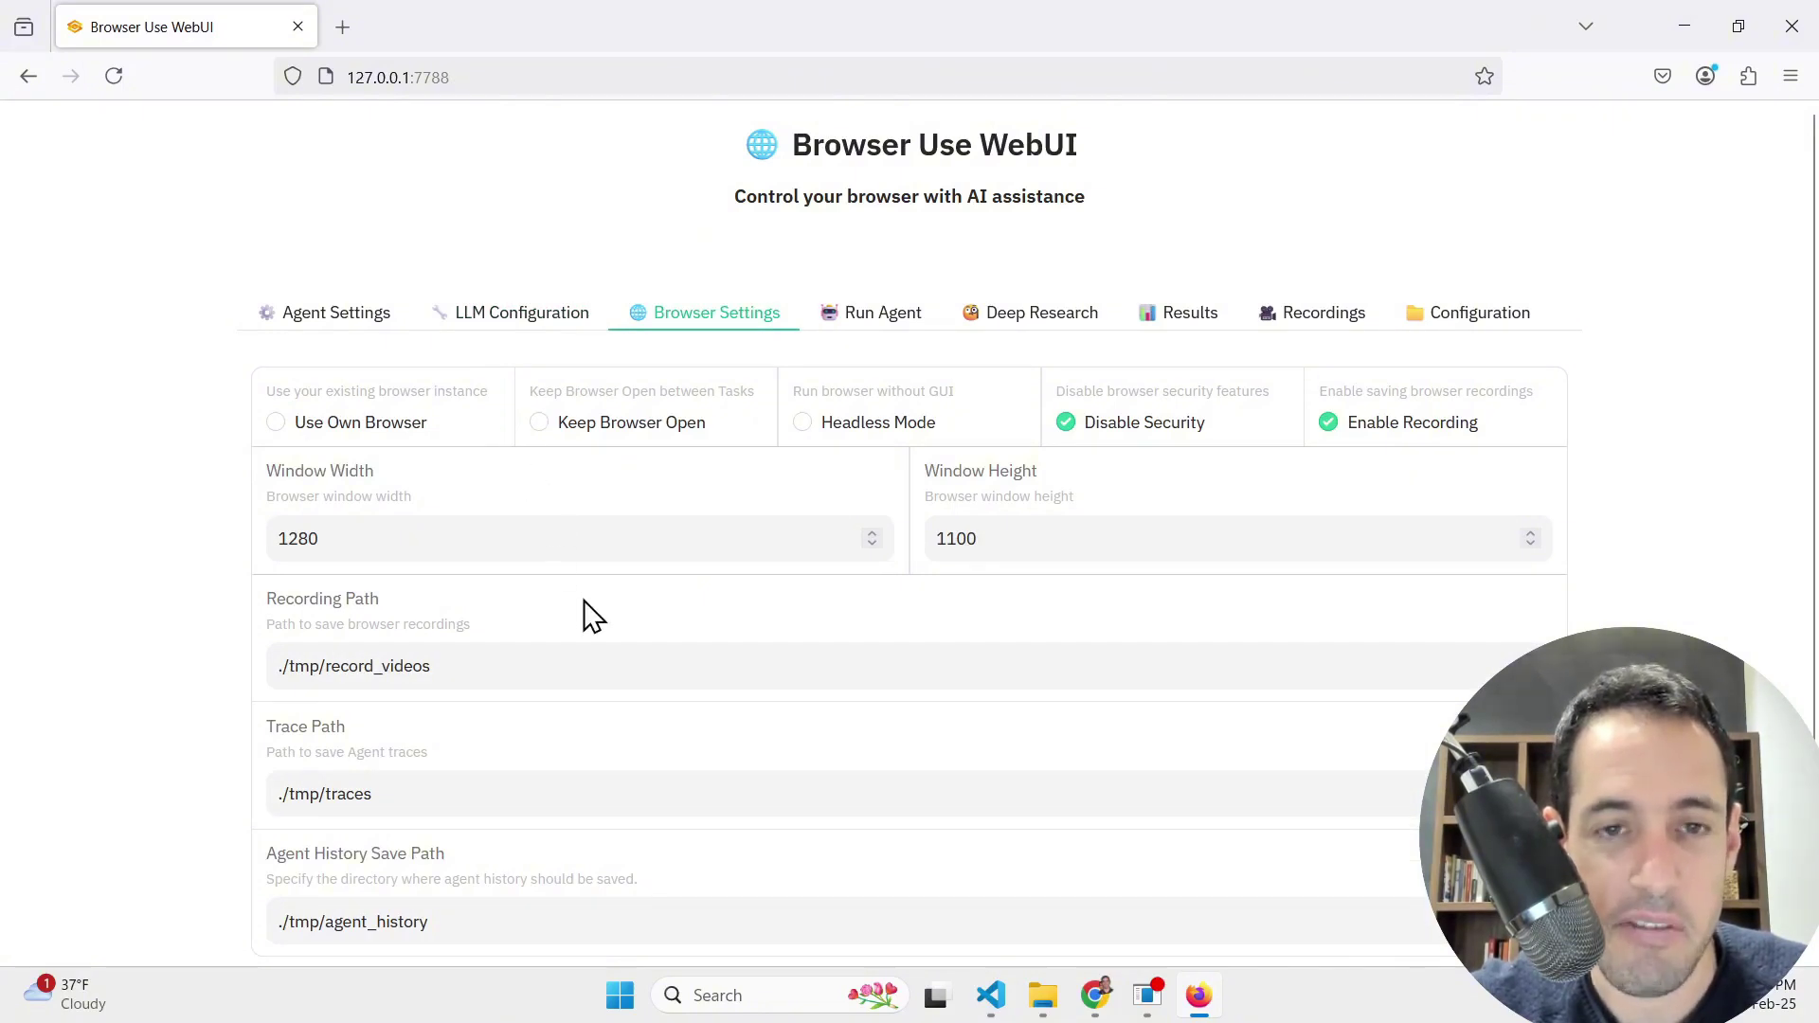
# Step: Tick the Use Own Browser checkbox in Browser Settings
pyautogui.click(420, 434)
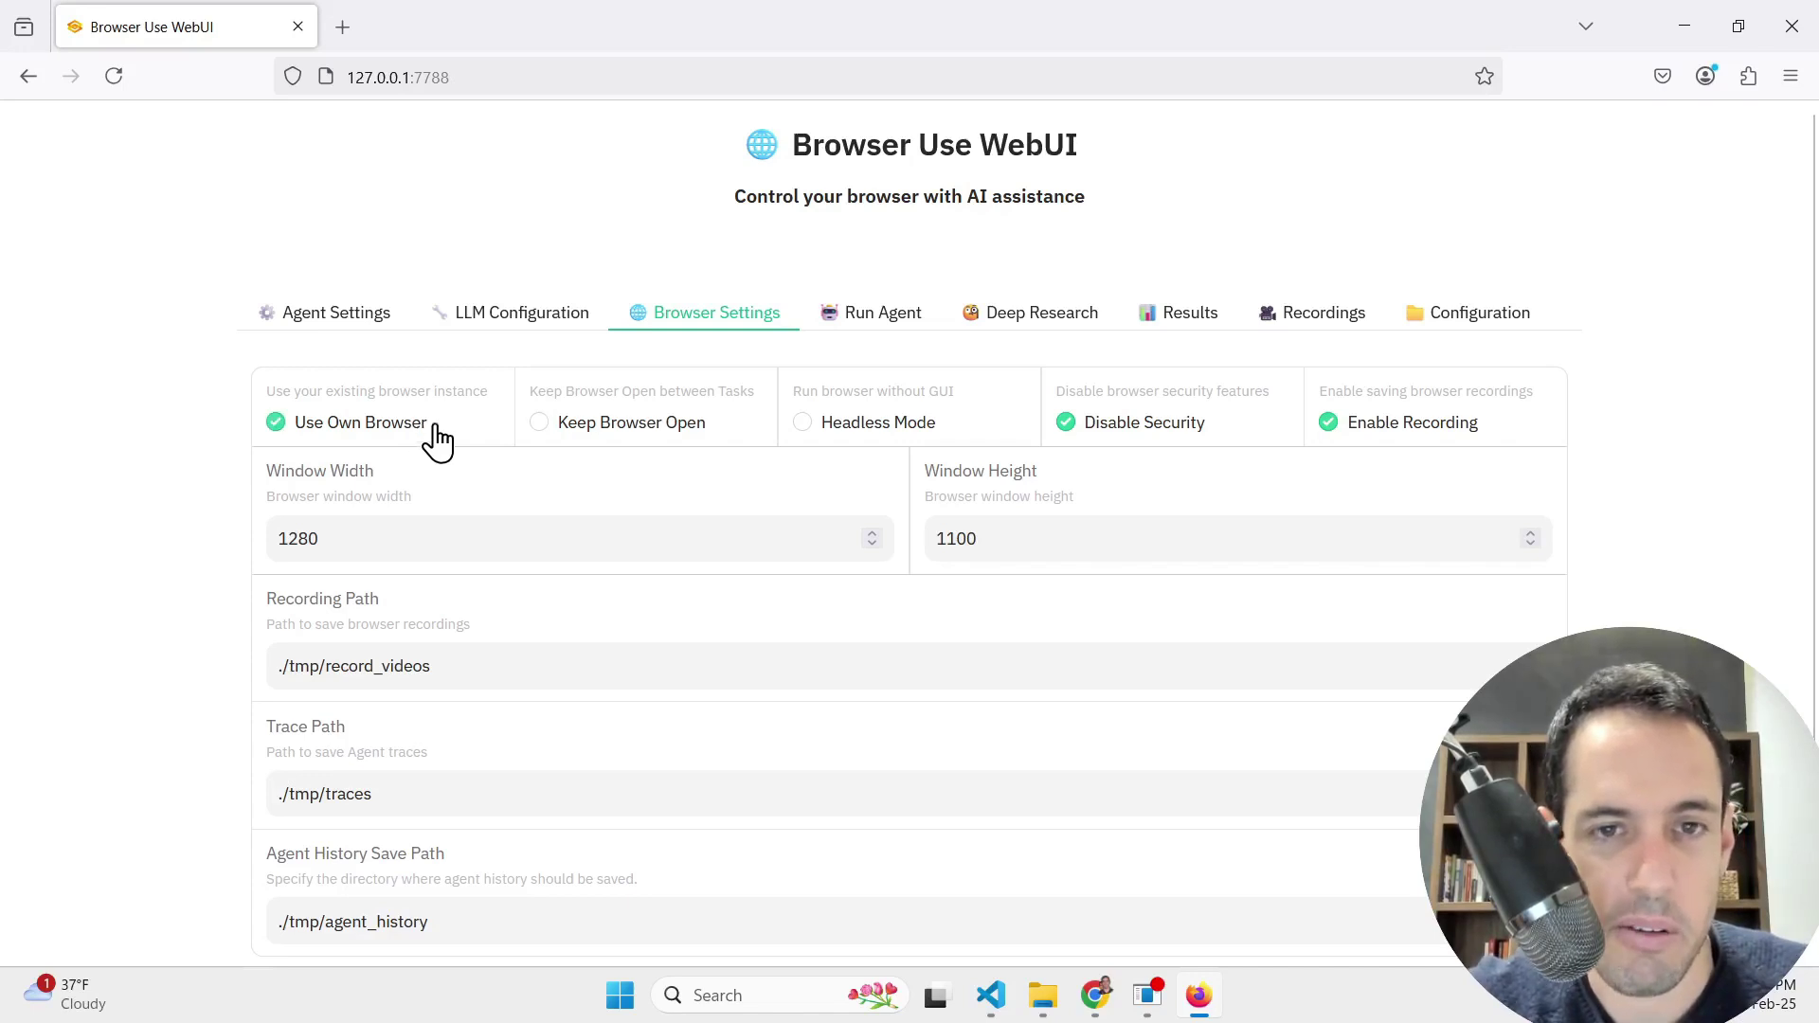
pyautogui.scroll(-1, 593, 557)
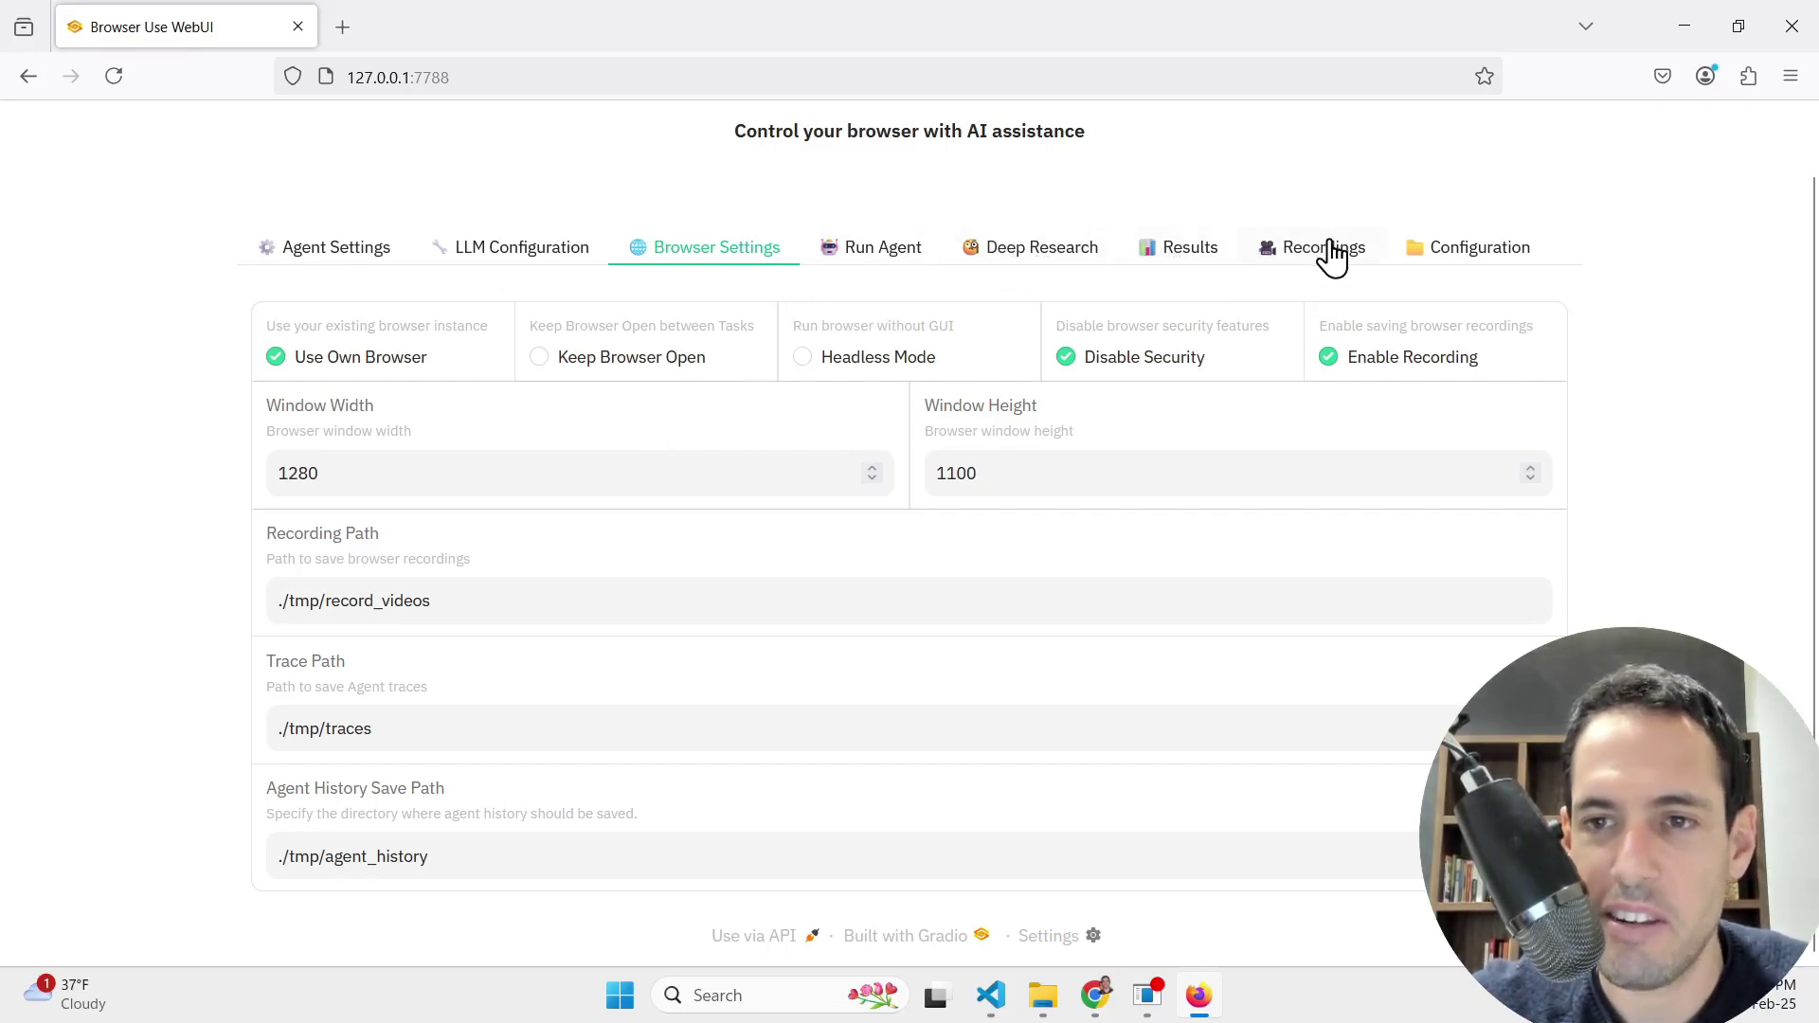
# Step: Replace the Run Agent task with 'Go to Nofluff.online, find the input field for…' and dictate the rest by voice
pyautogui.click(884, 260)
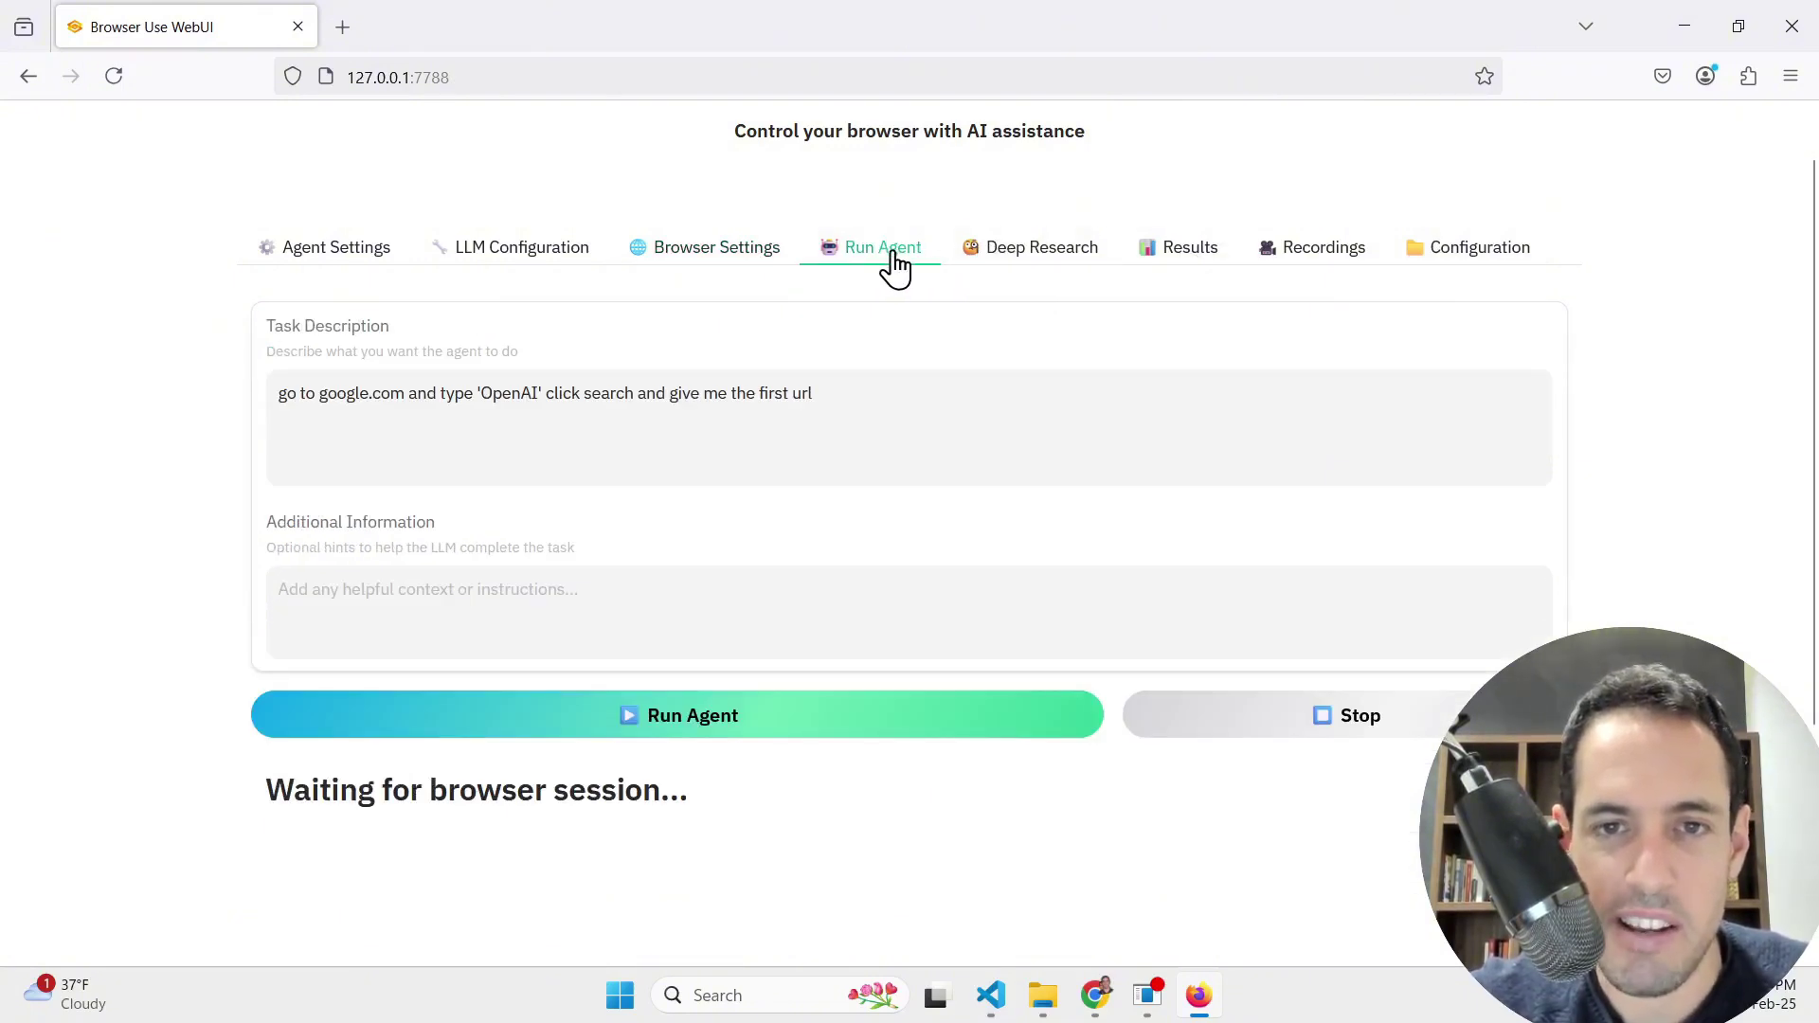
pyautogui.click(981, 270)
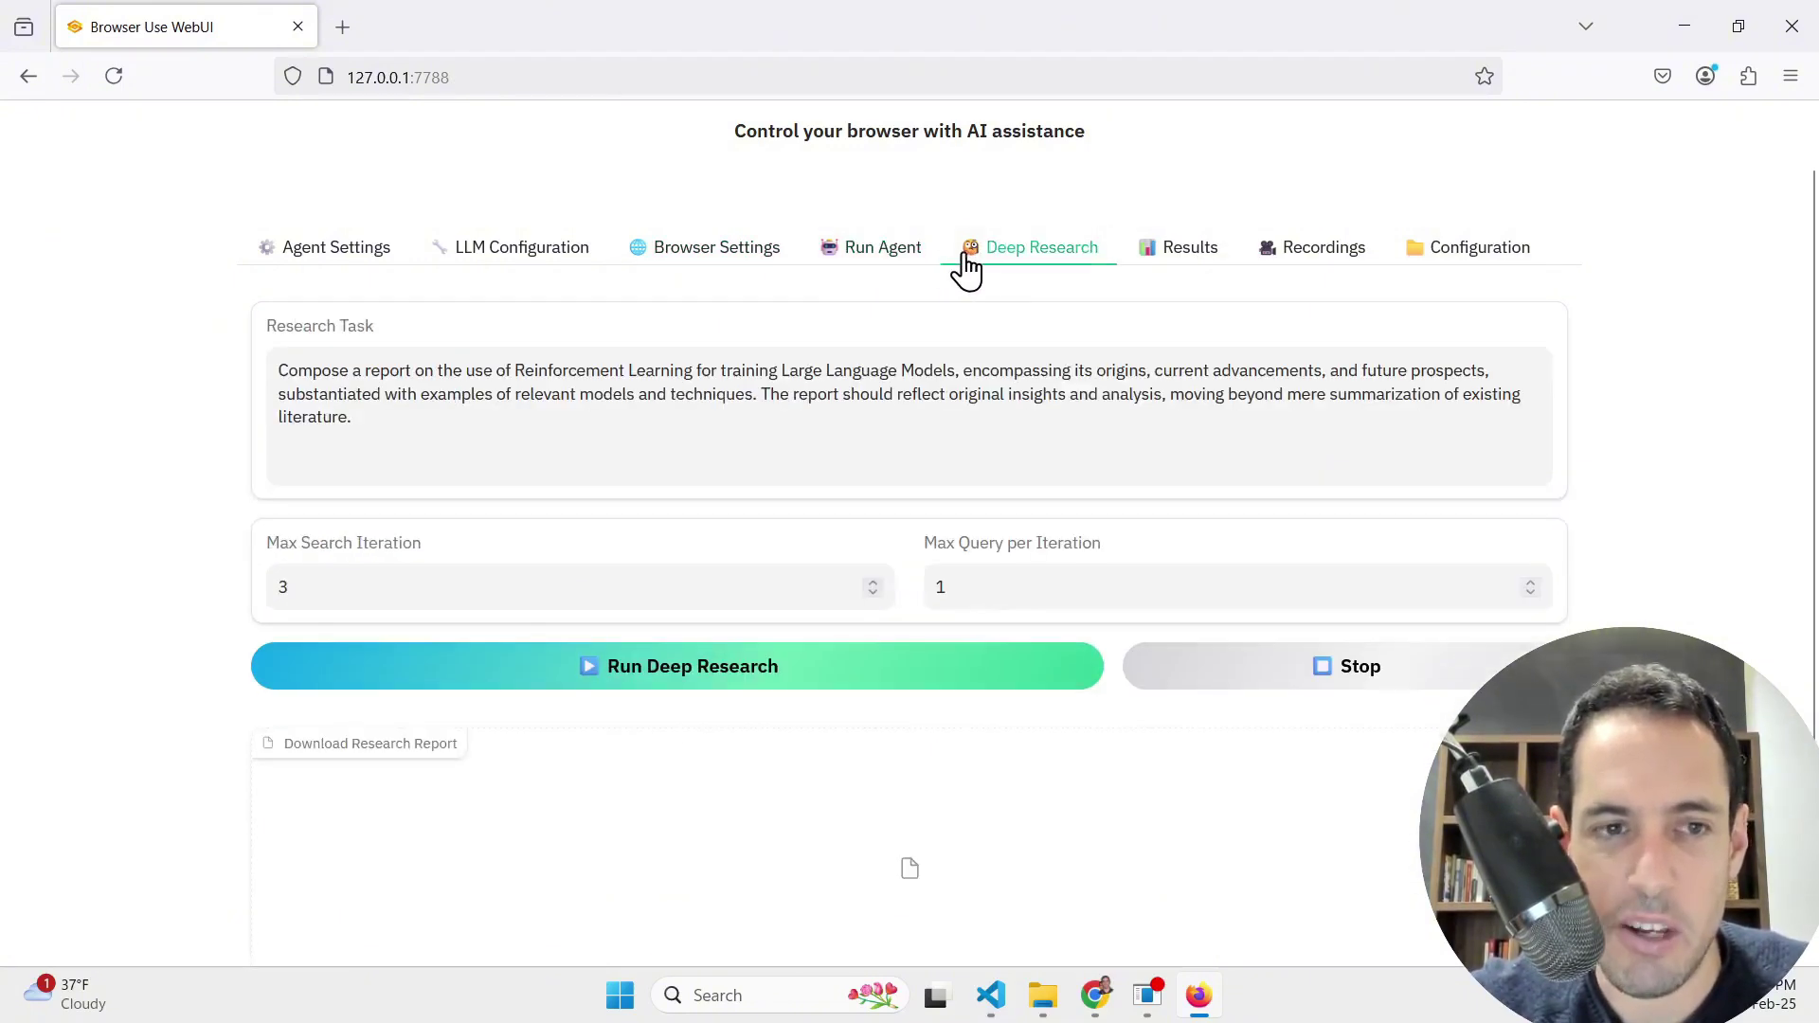
pyautogui.click(900, 269)
pyautogui.tripleClick(830, 390)
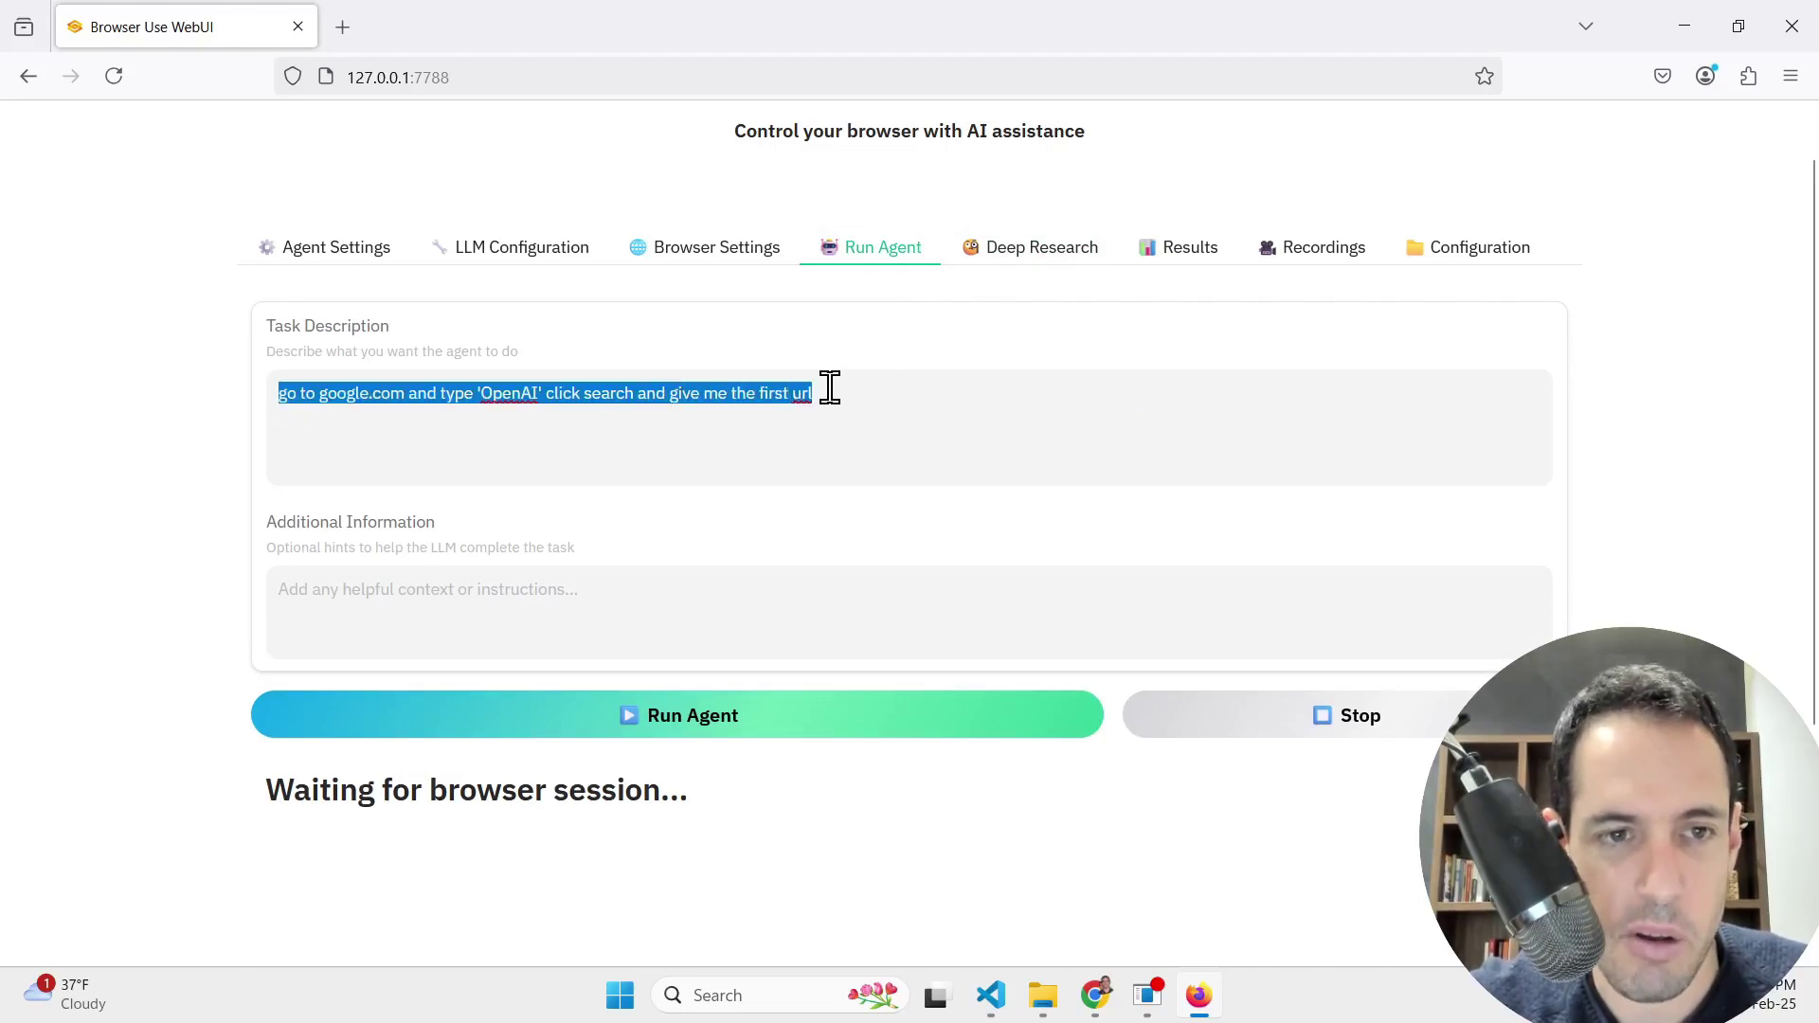
pyautogui.write('Go')
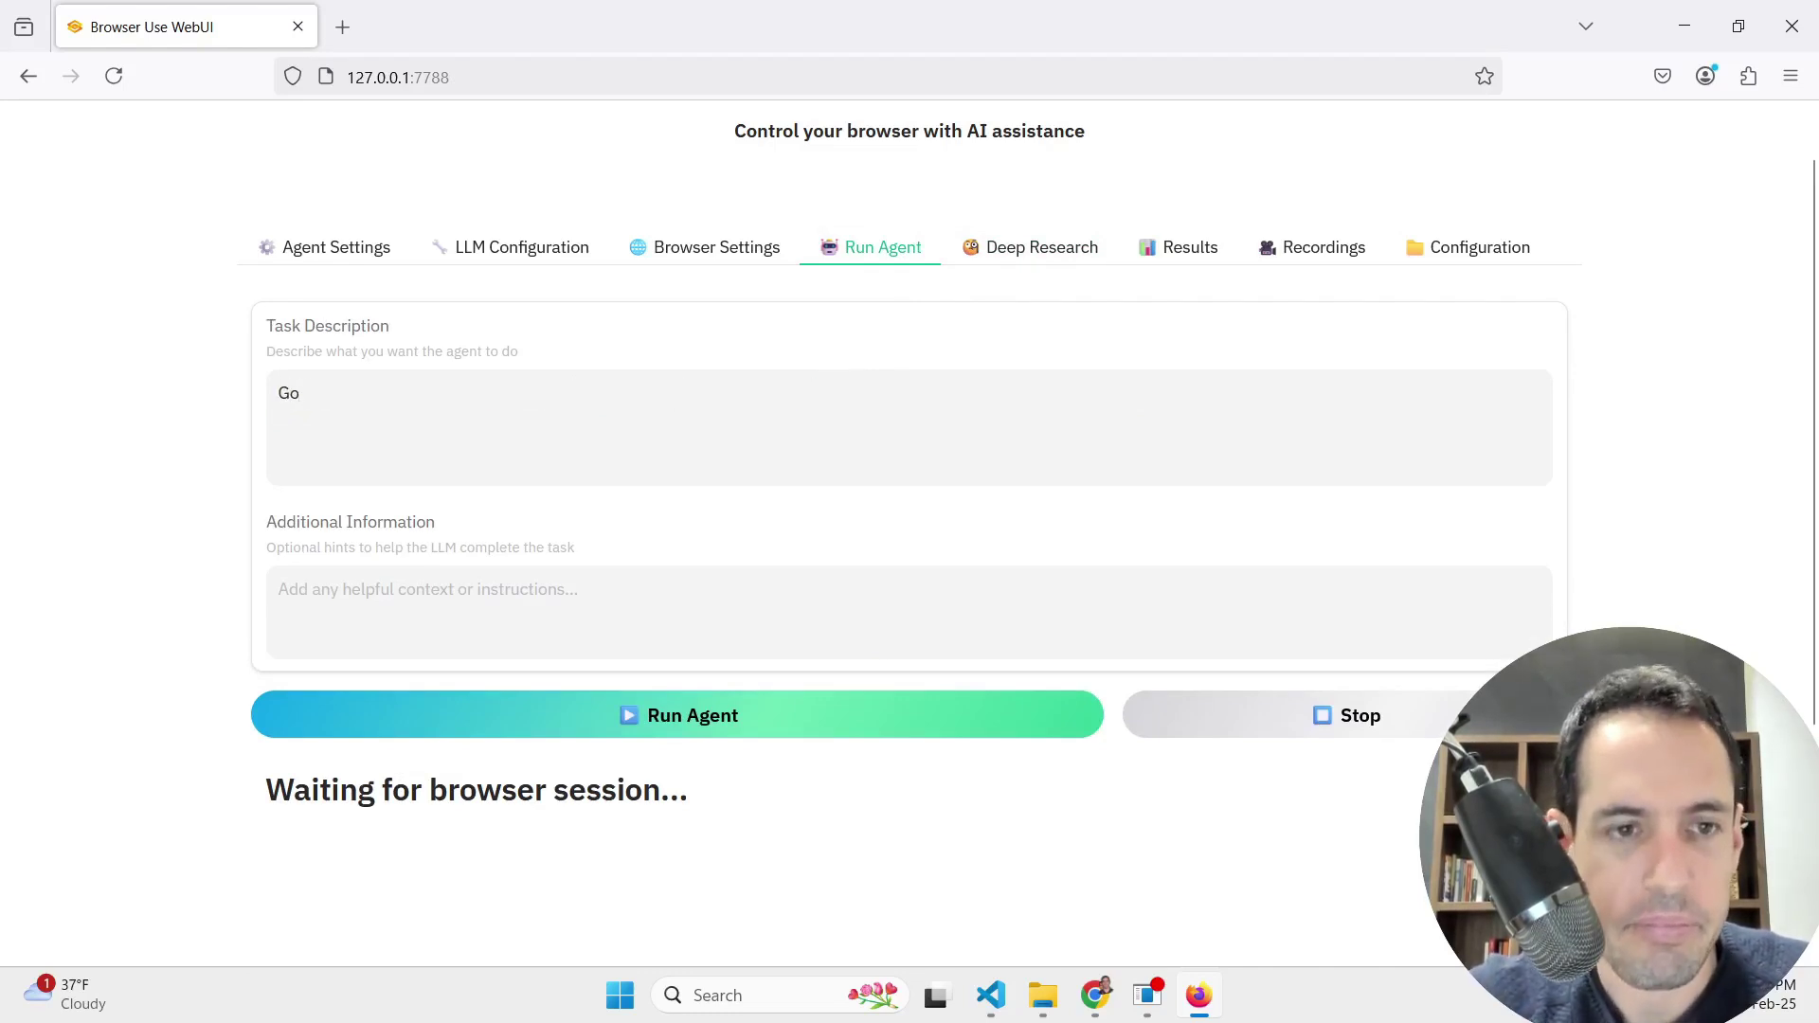
pyautogui.write(' to')
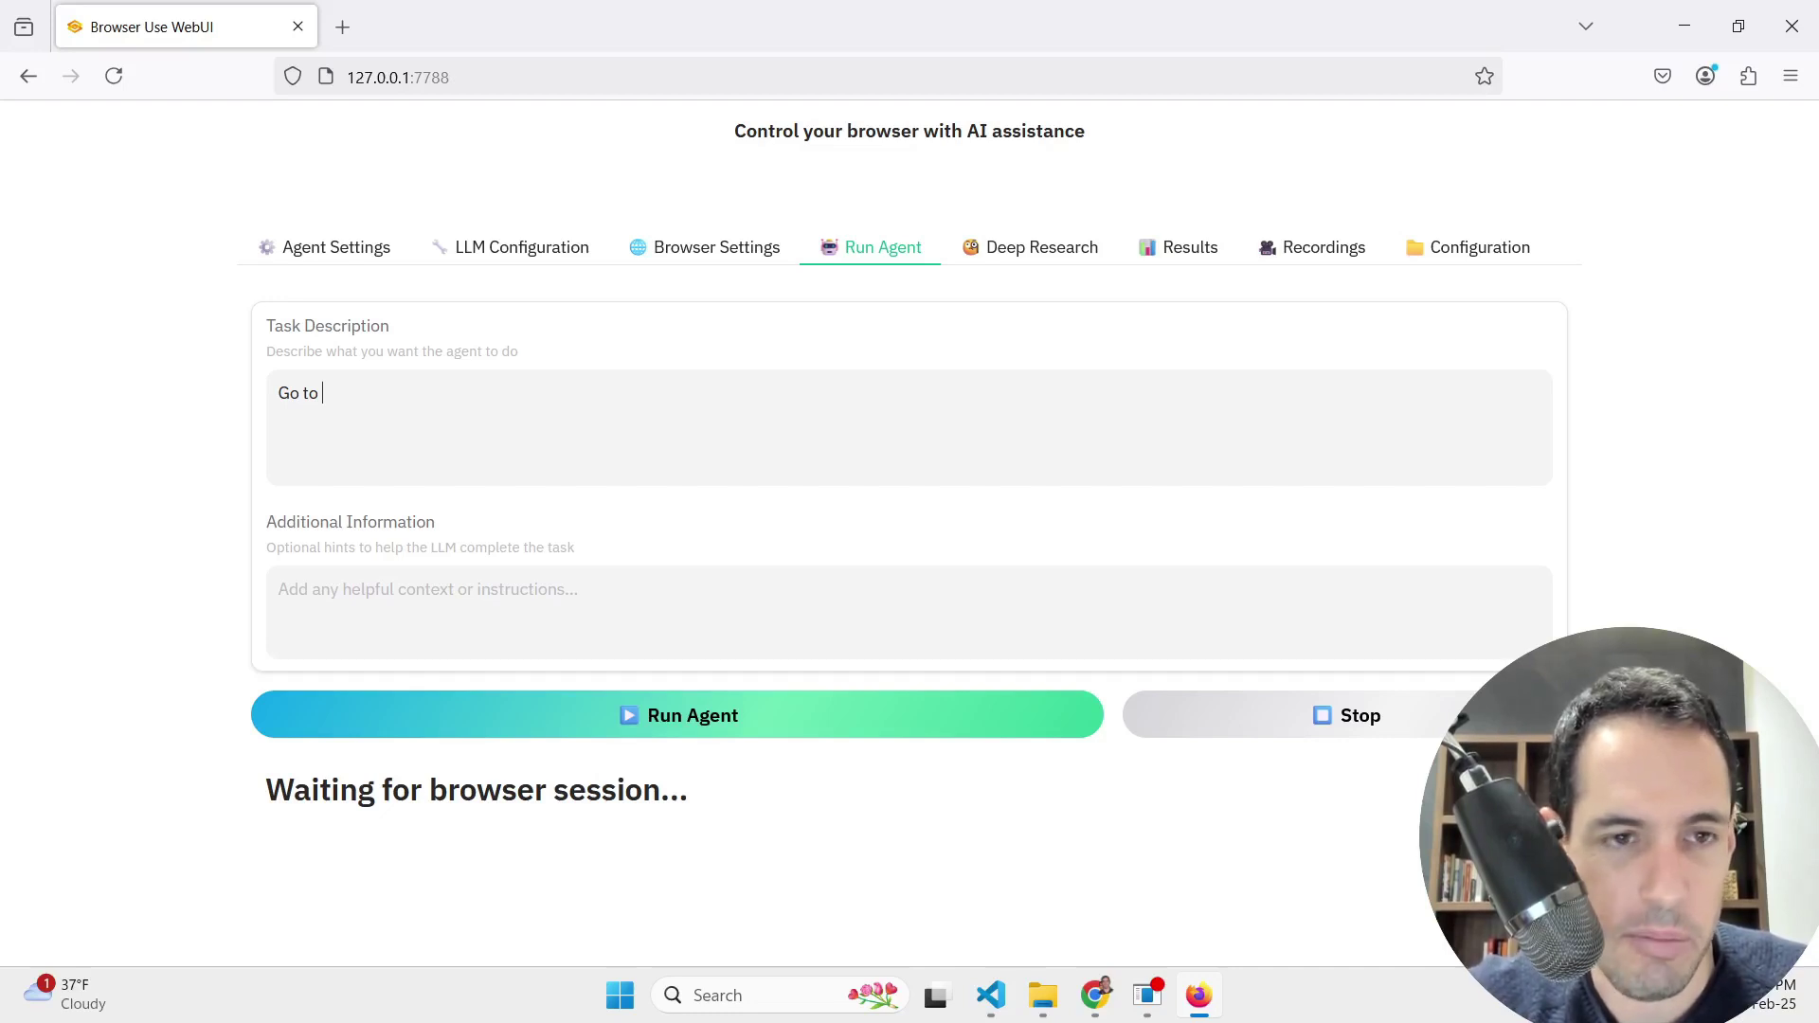
pyautogui.write('Nofluu')
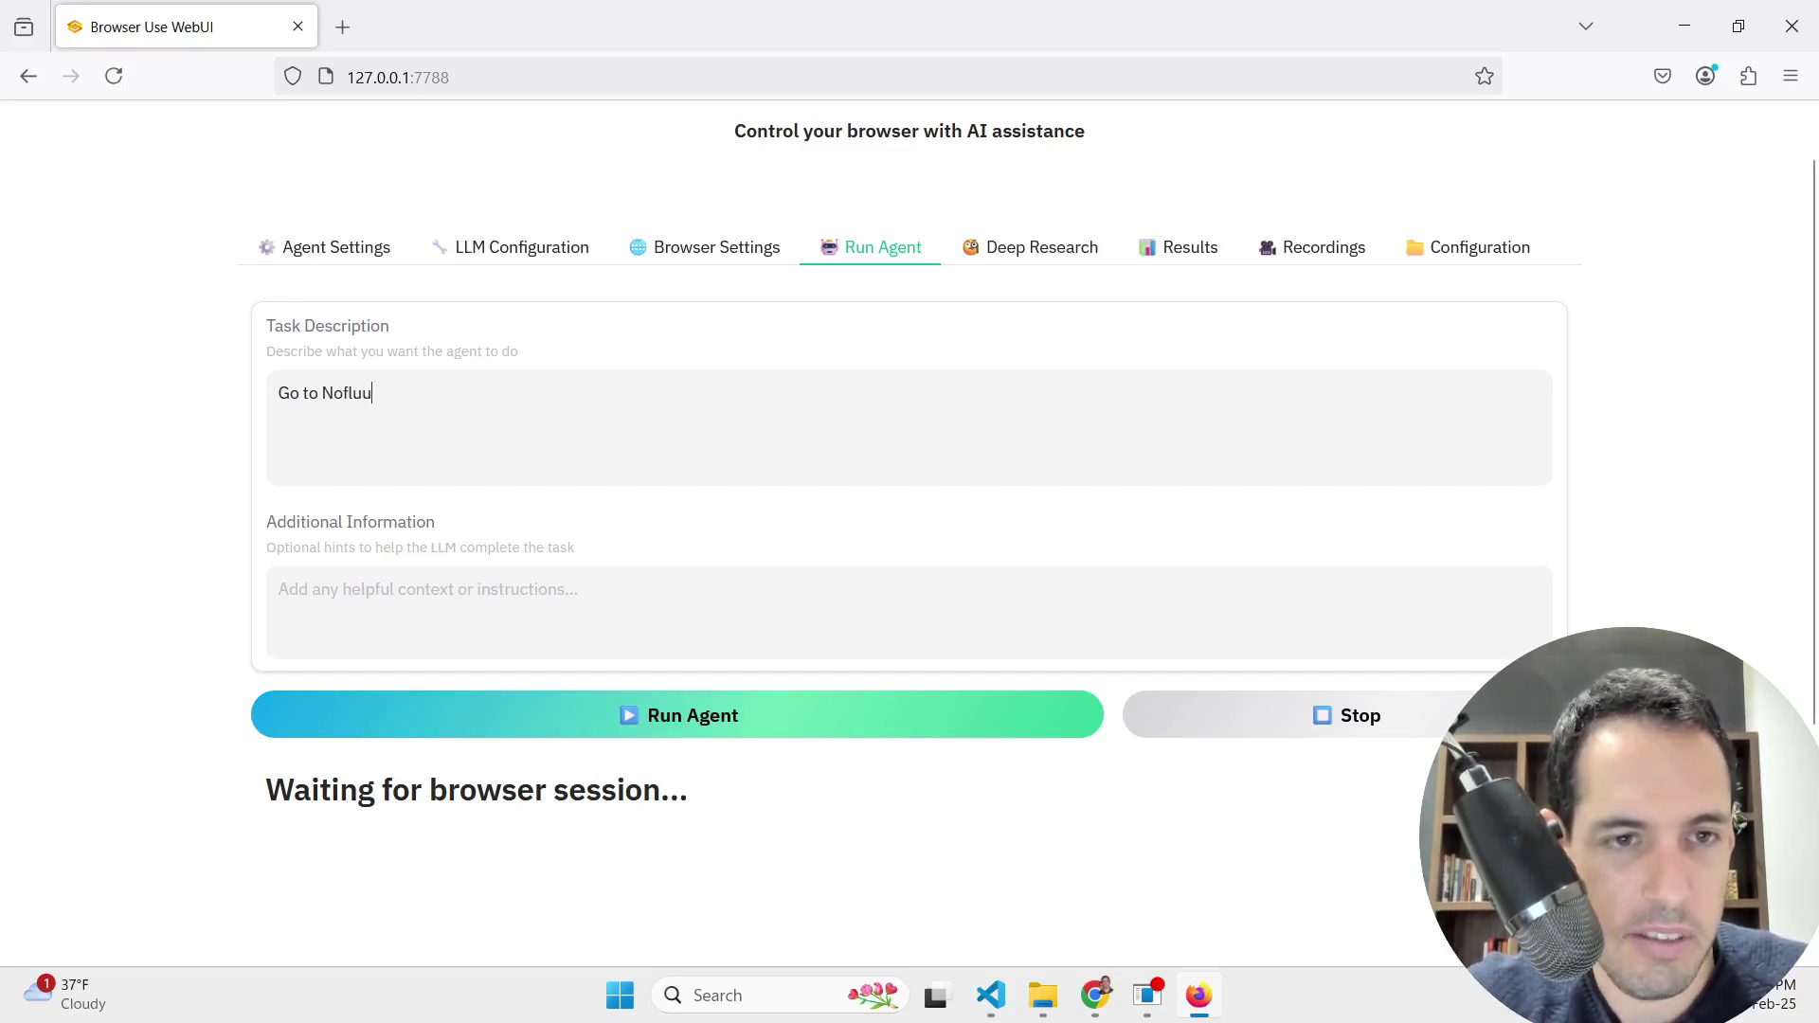
pyautogui.press('BackSpace')
pyautogui.write('ff.o')
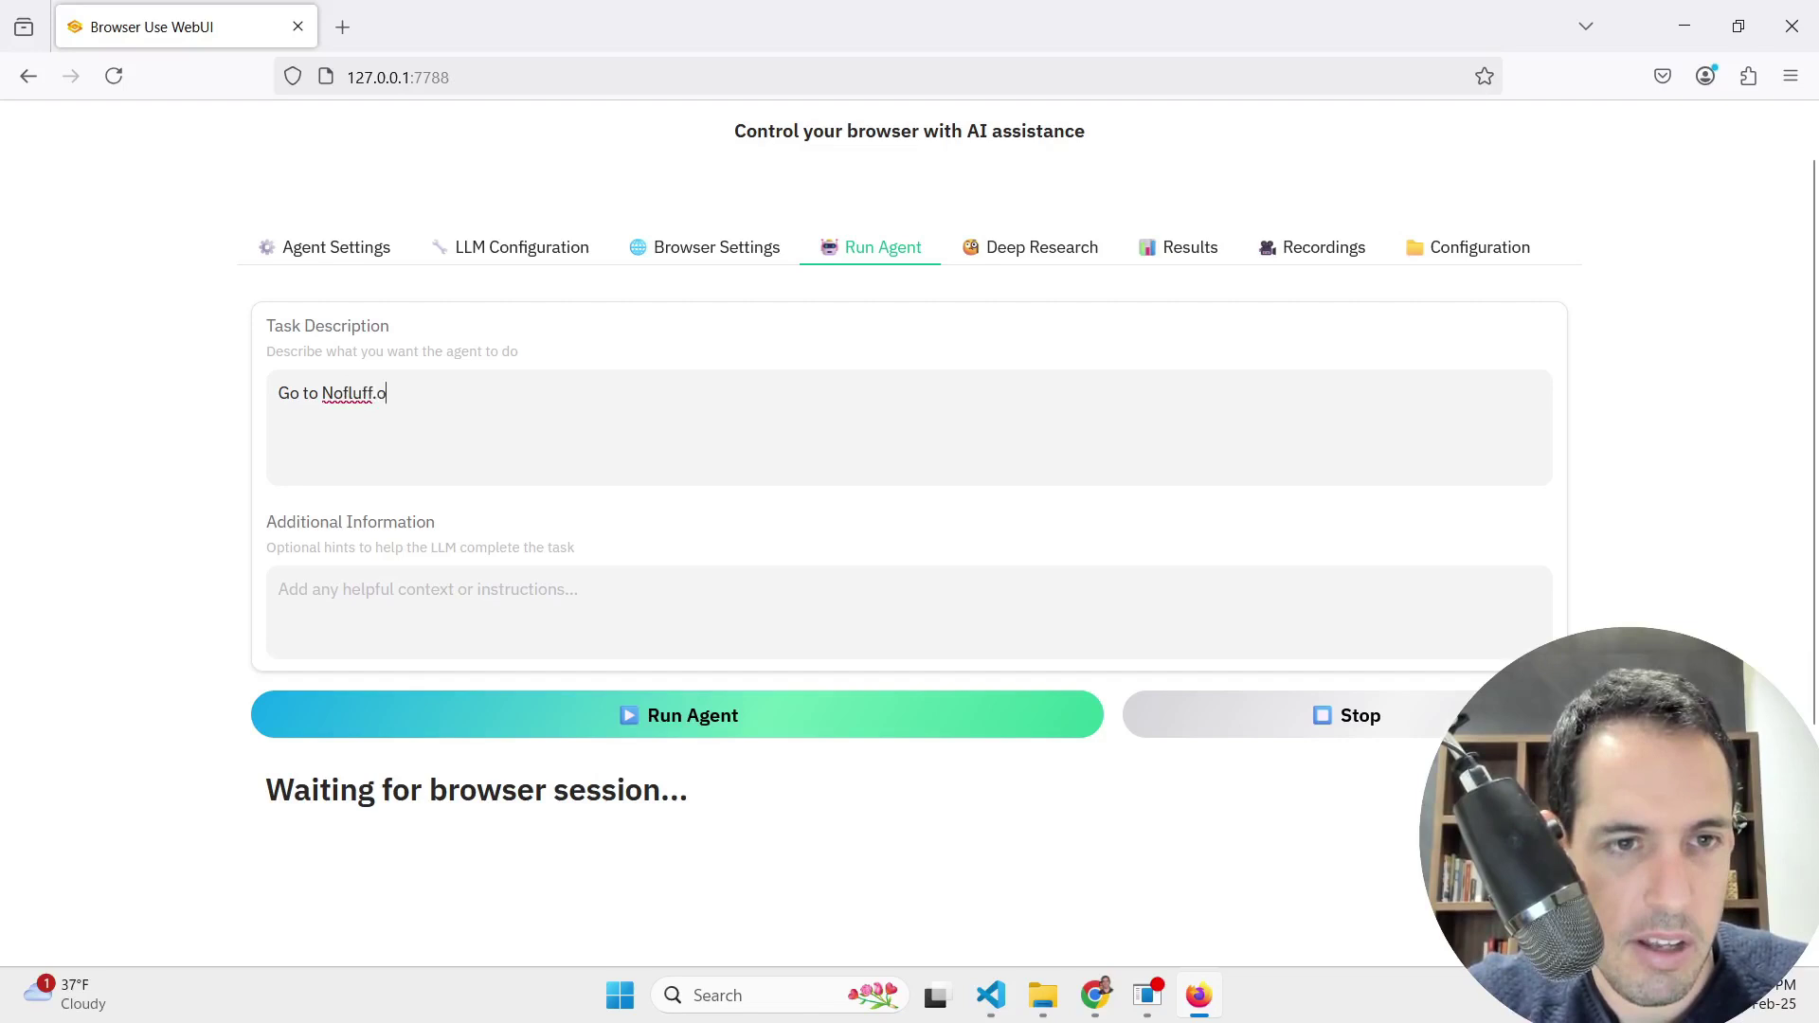
pyautogui.write('nline, ')
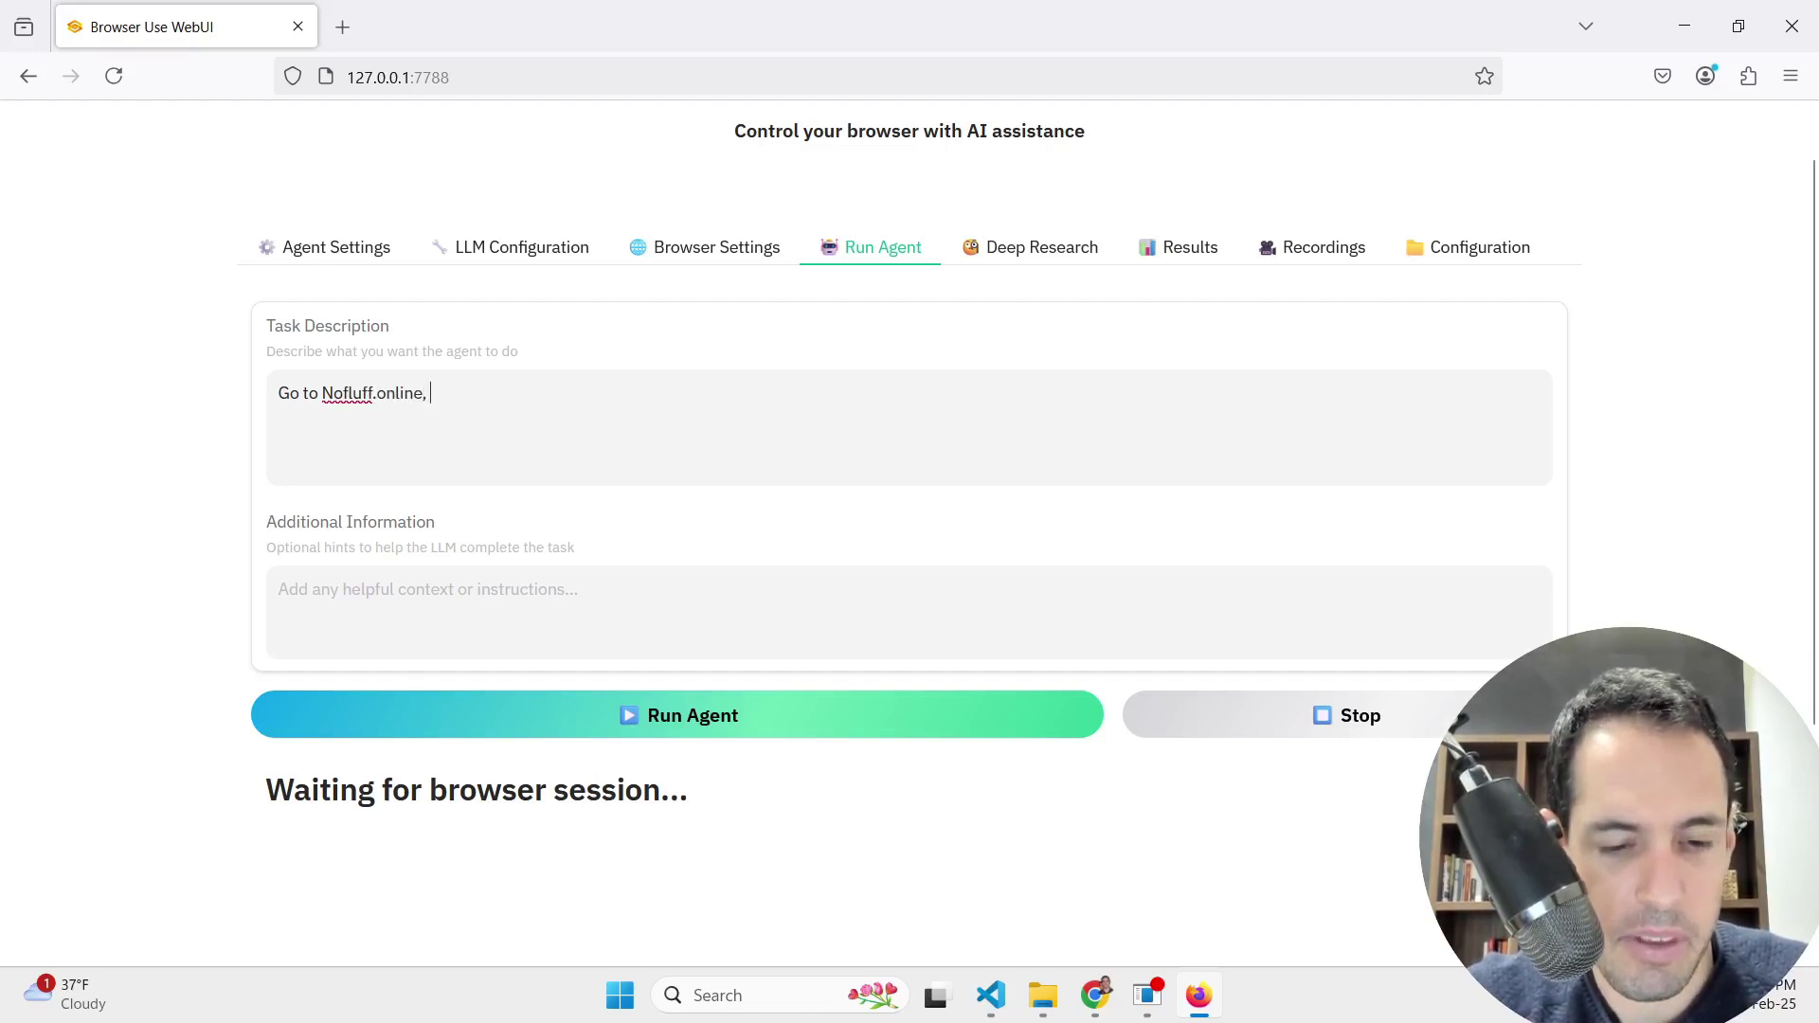
pyautogui.write('find the')
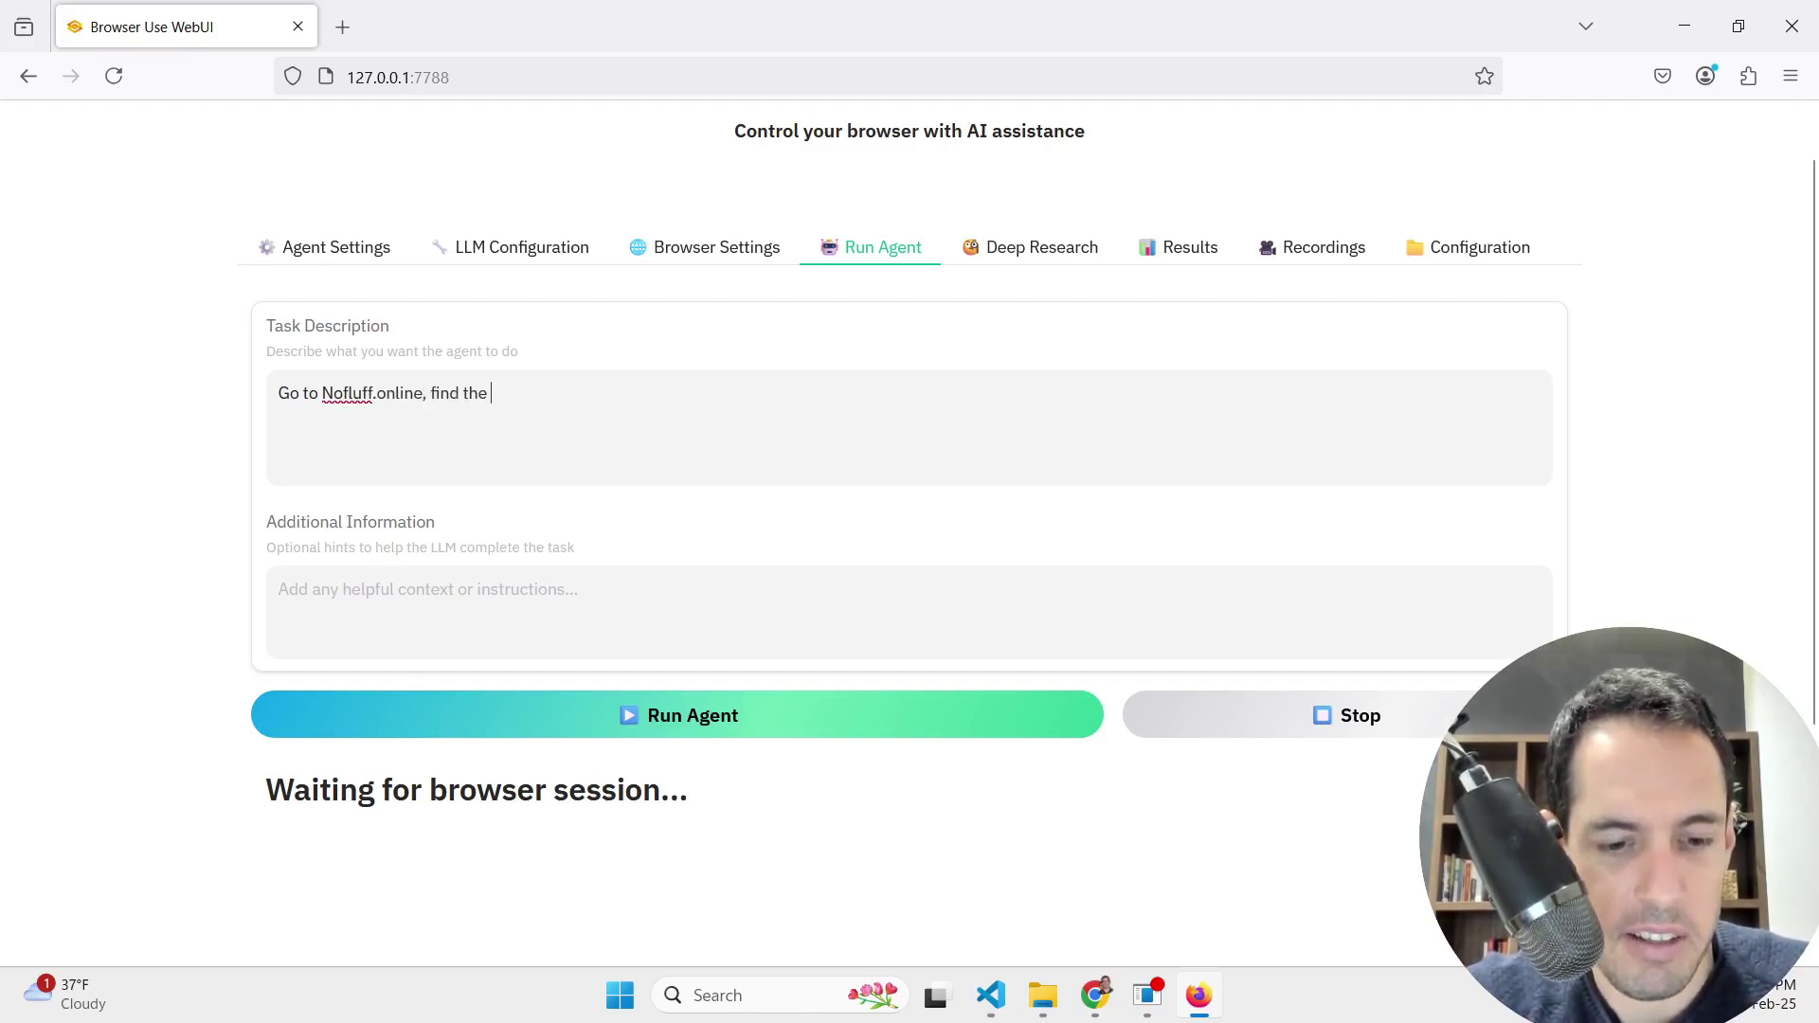
pyautogui.write(' the input fiu')
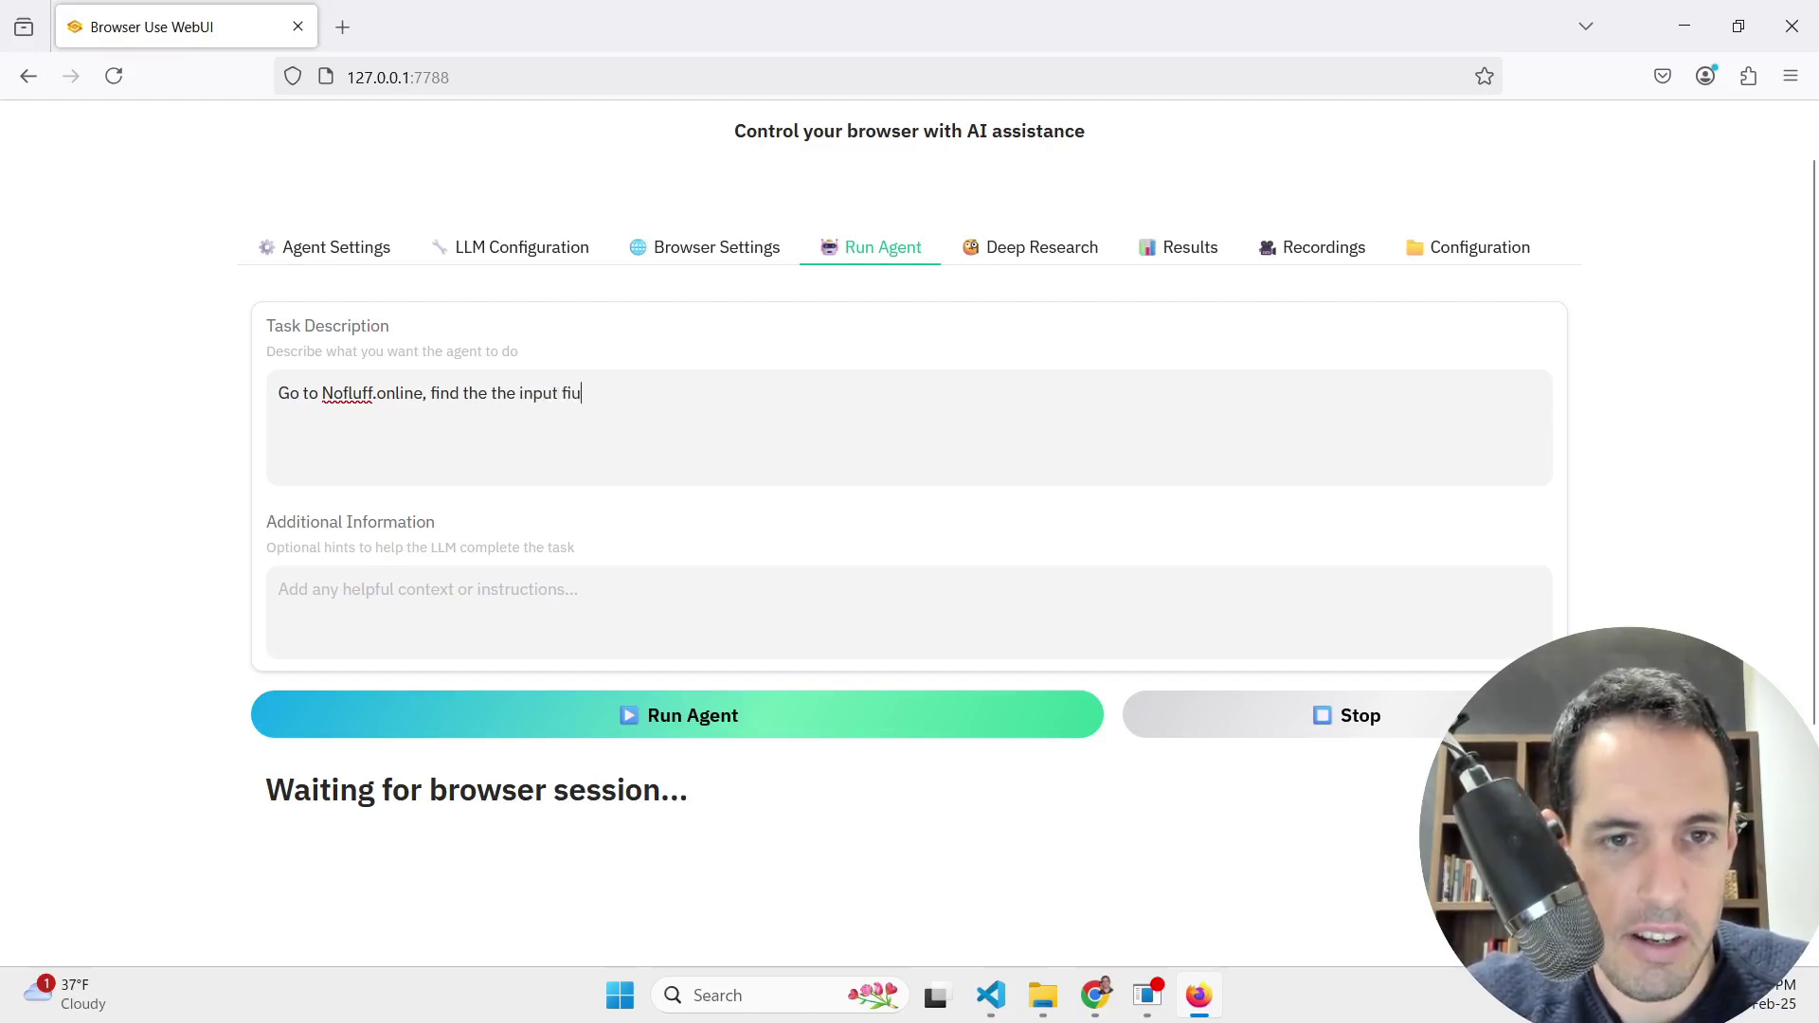
pyautogui.press('BackSpace')
pyautogui.write('eld for')
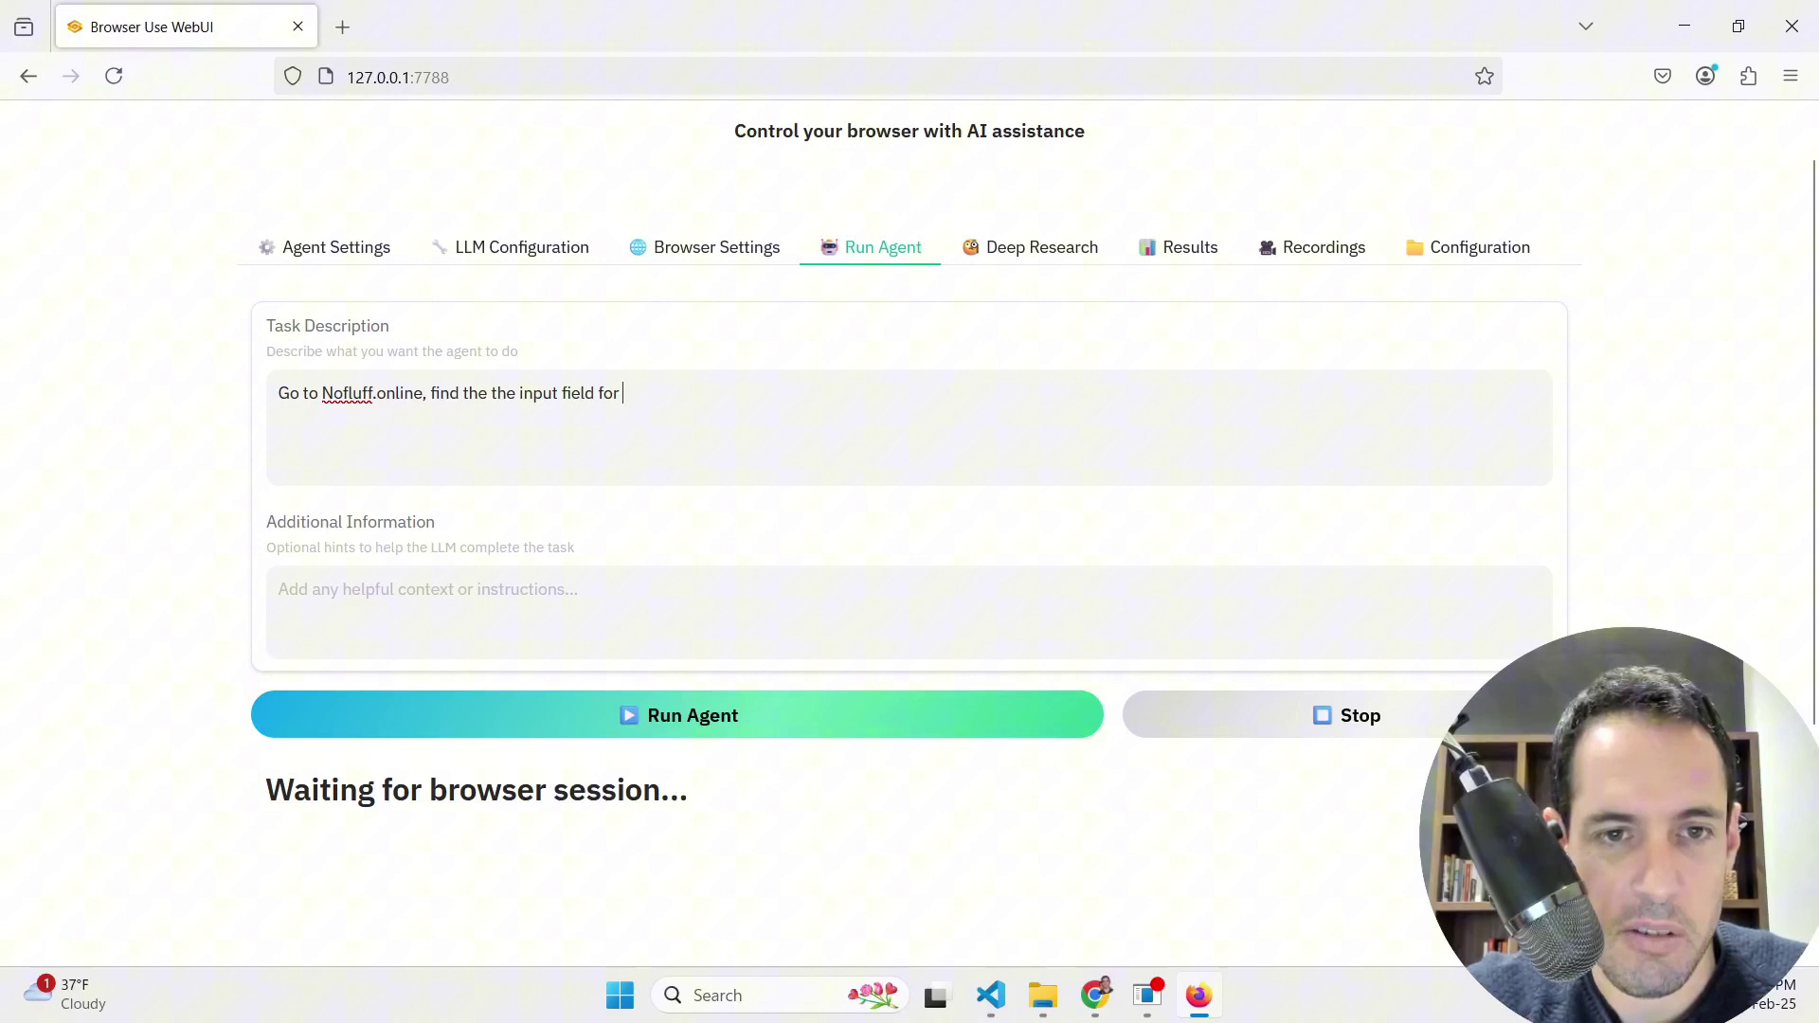
pyautogui.press('super+h')
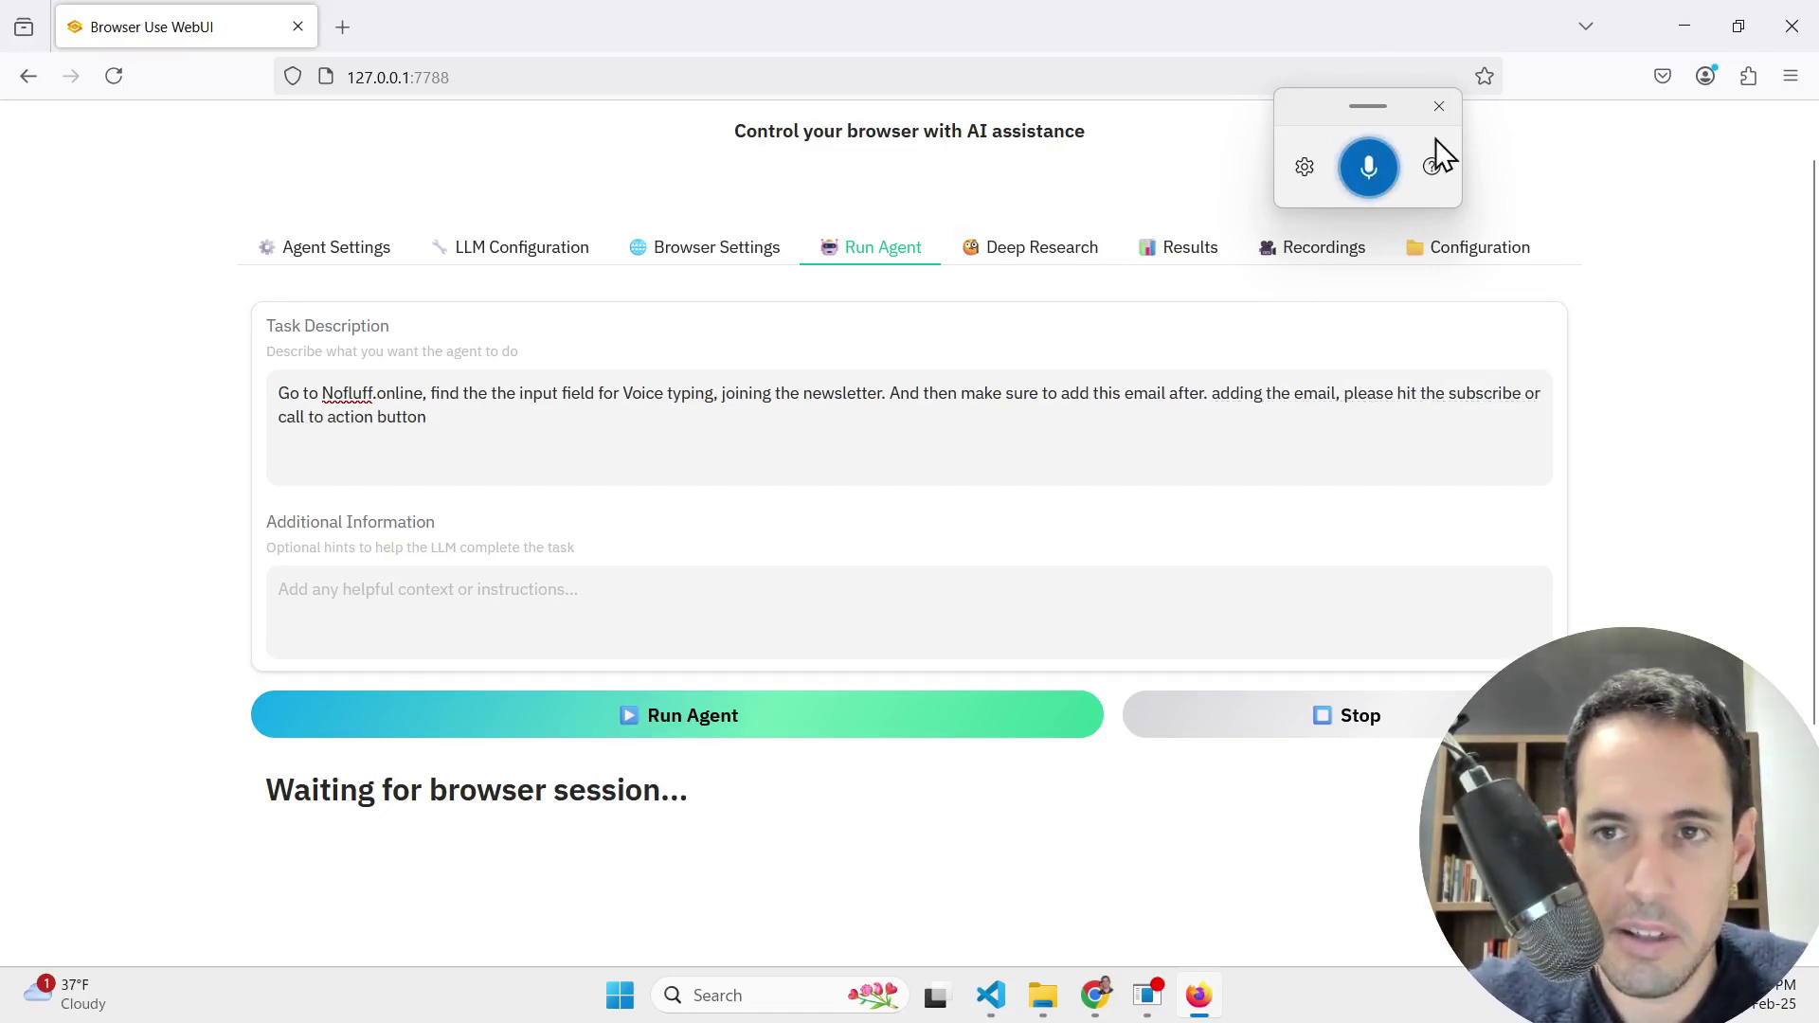
# Step: Remove the stray 'Voice typing' words and add the plus-tagged Gmail address after 'email' in the task
pyautogui.click(1441, 109)
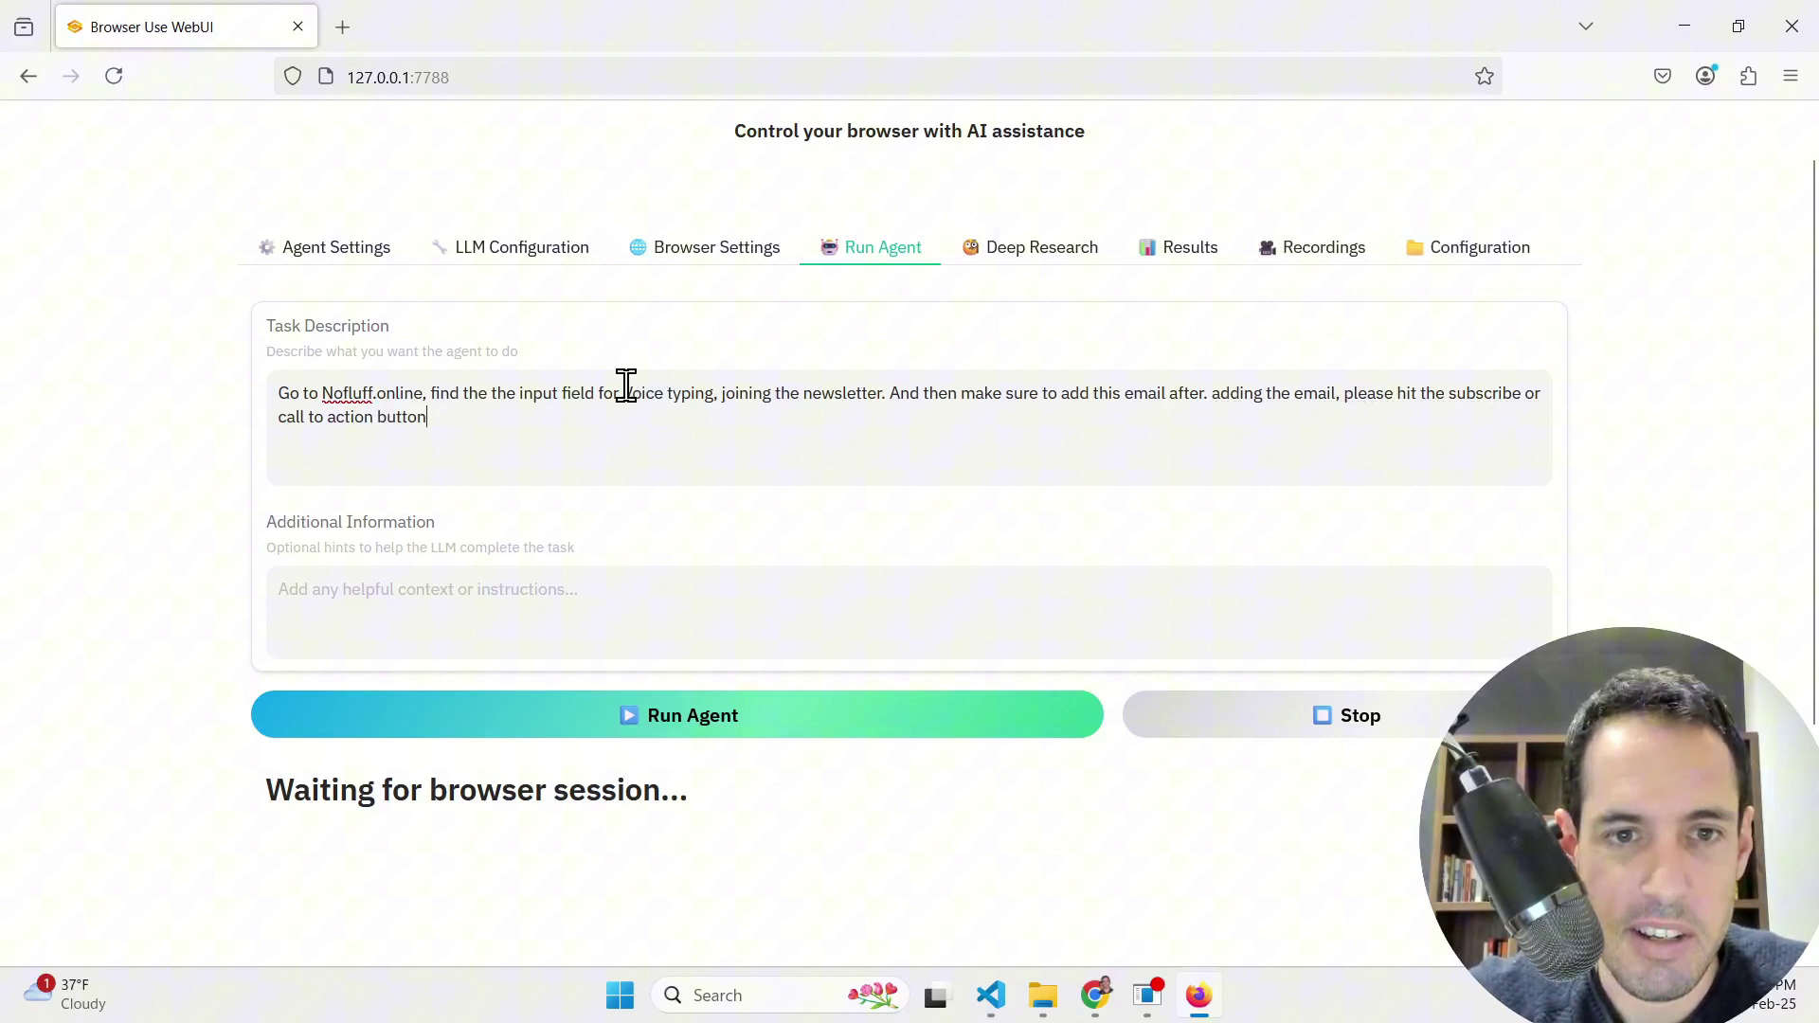
pyautogui.moveTo(625, 386); pyautogui.dragTo(722, 390)
pyautogui.press('BackSpace')
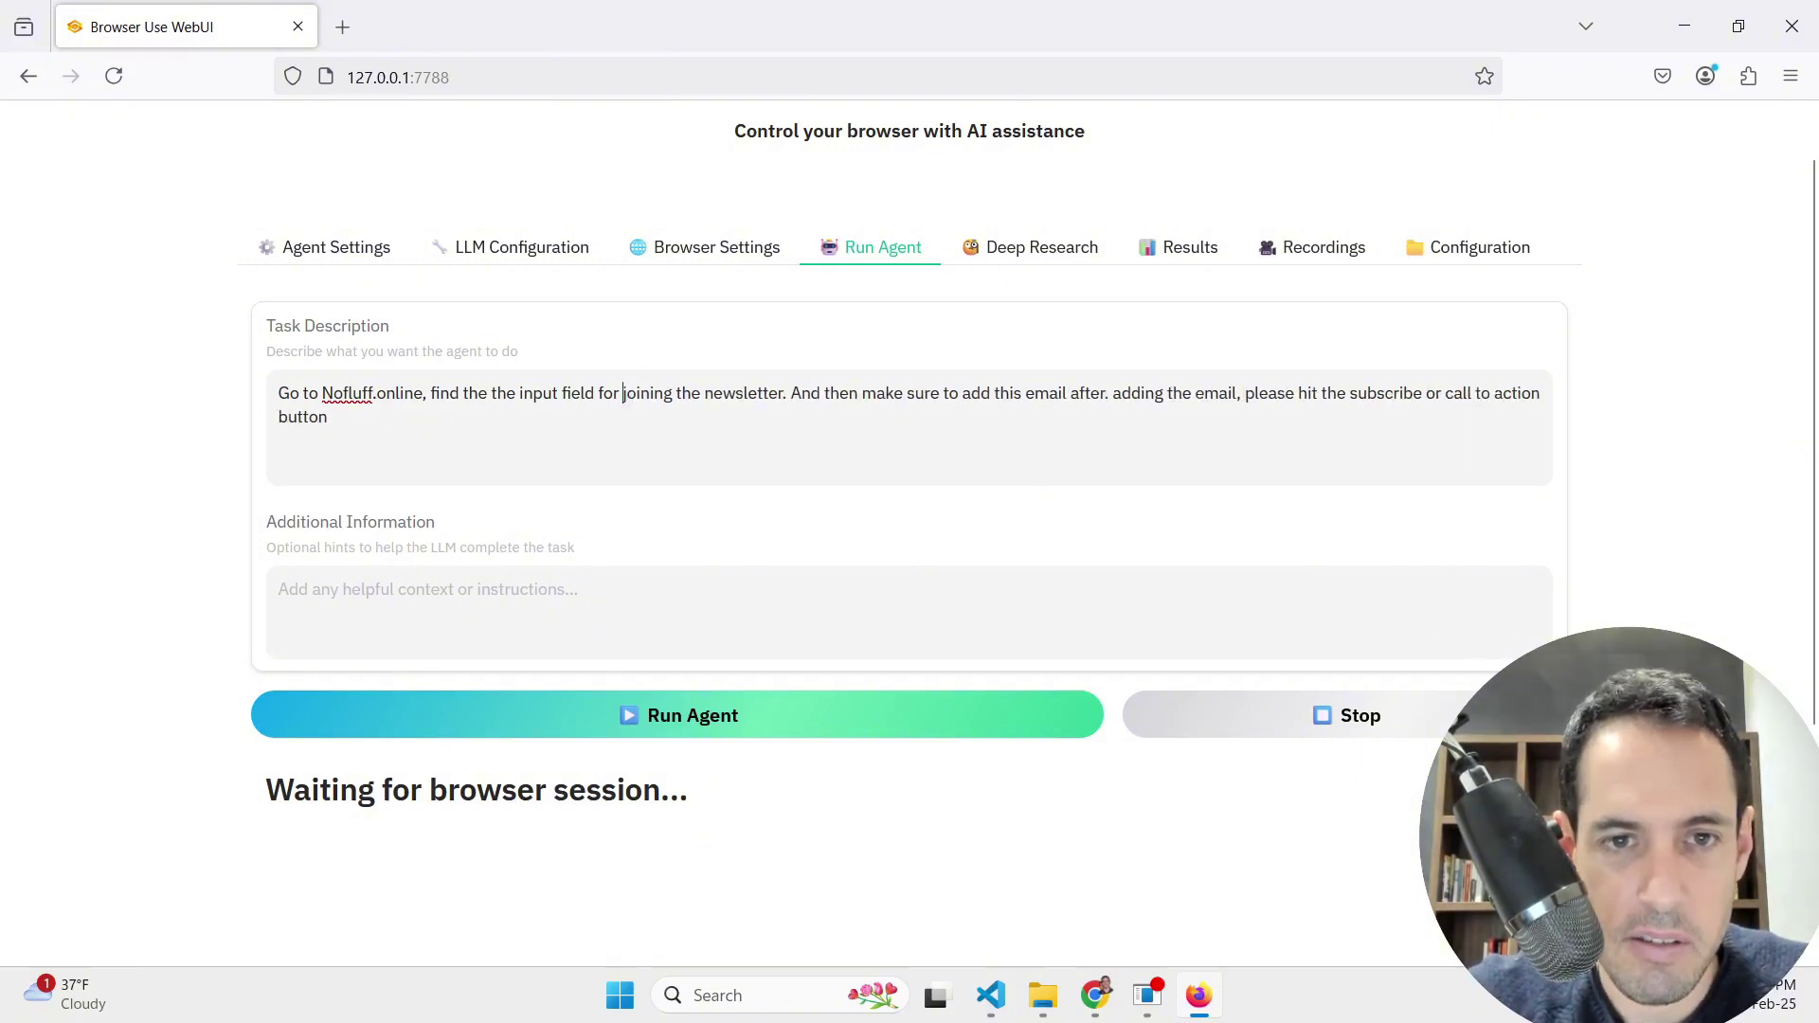
pyautogui.click(1067, 393)
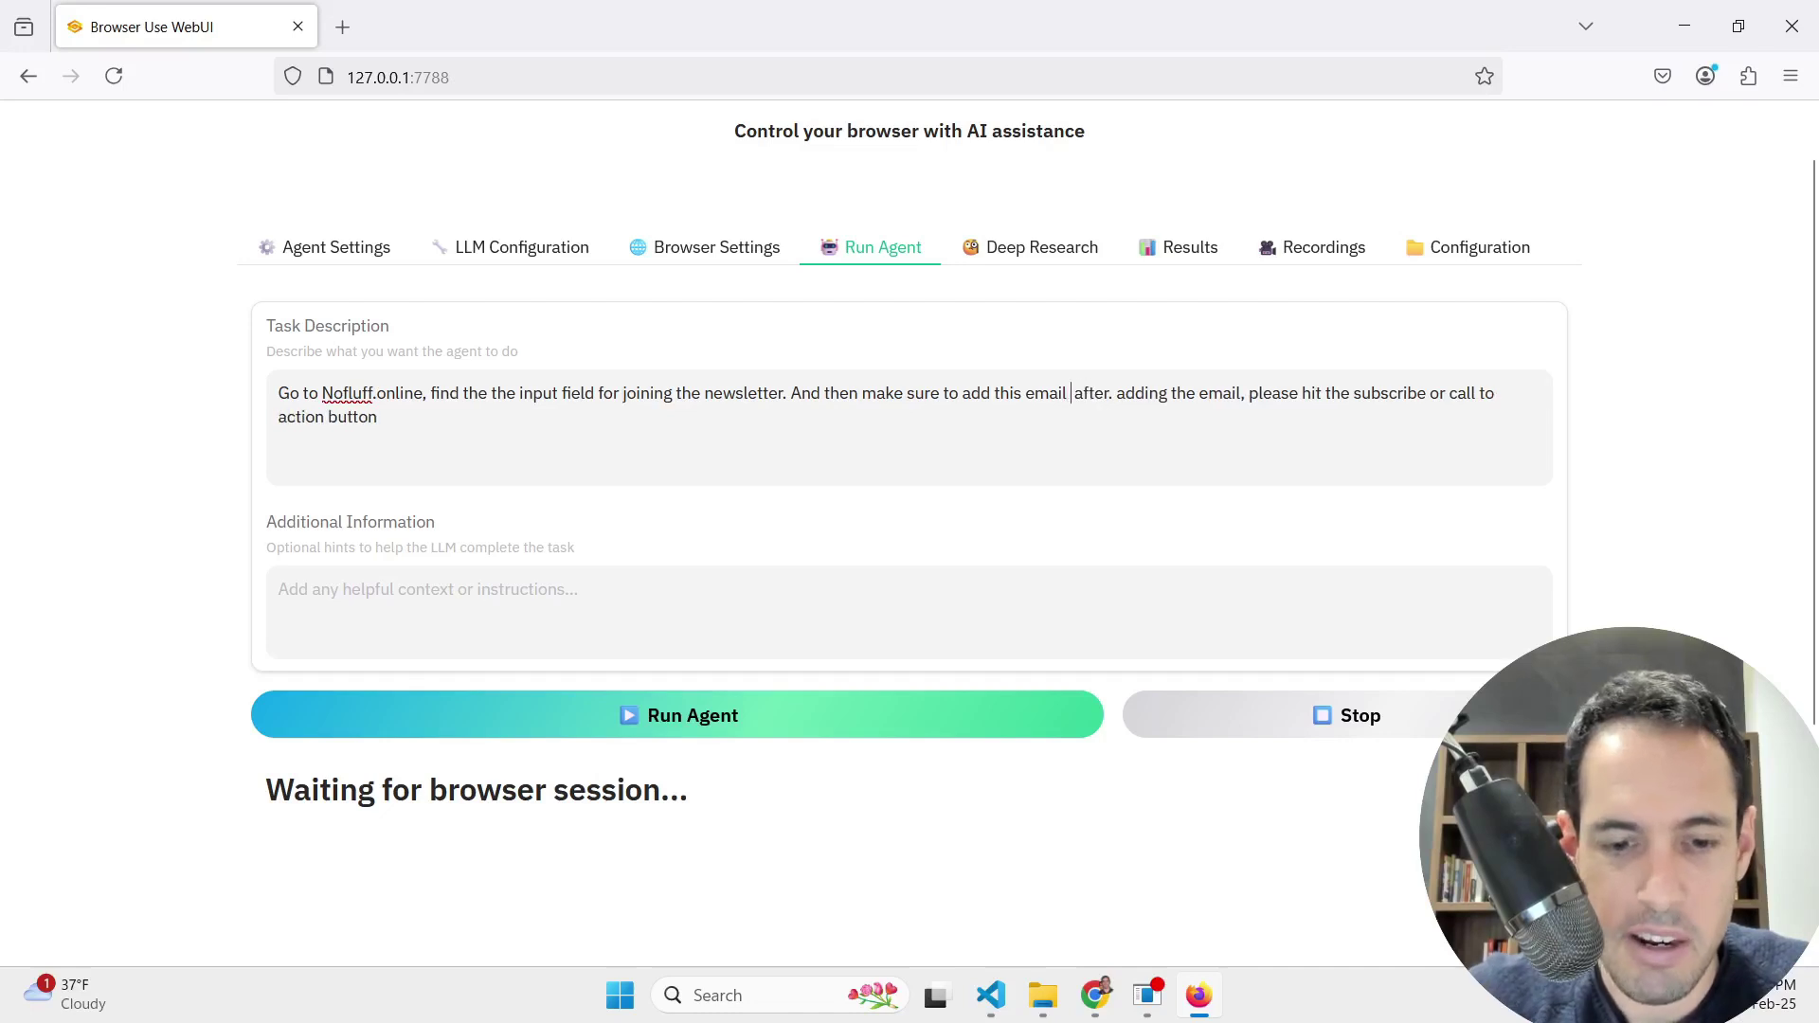
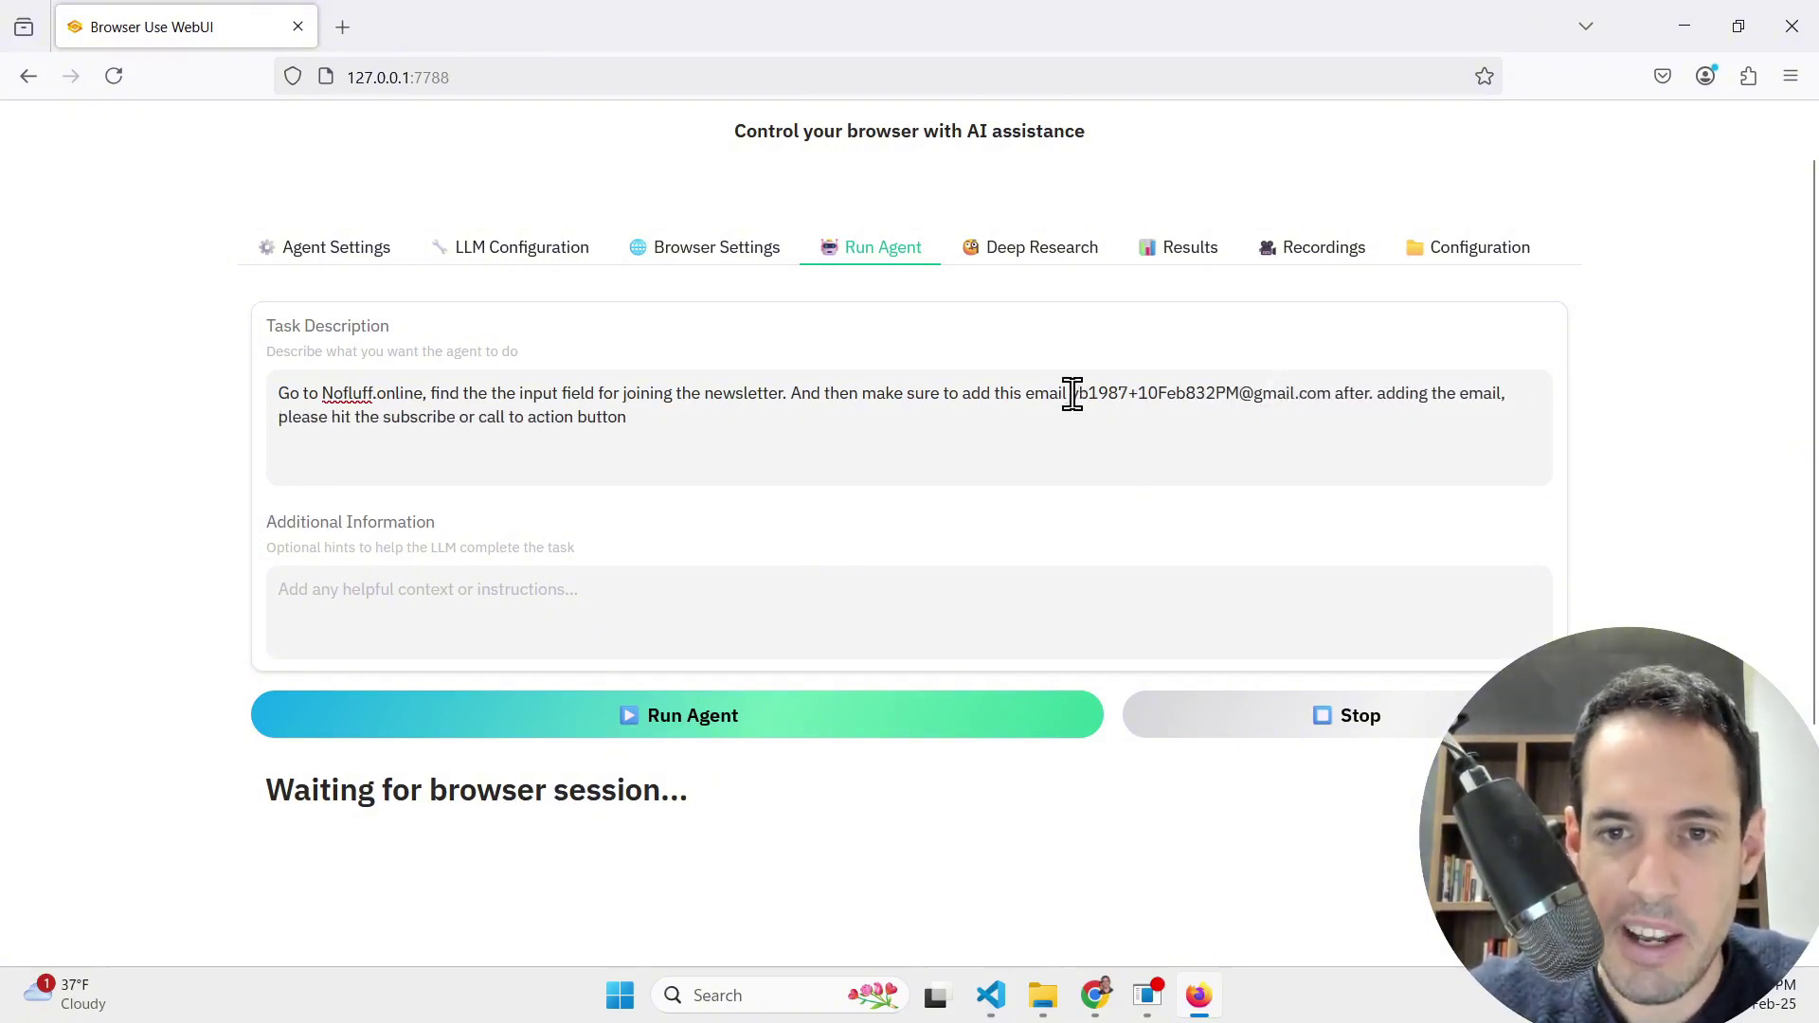
# Step: Review the name and plus-tag parts of the address, ending with the whole address selected
pyautogui.moveTo(1072, 393); pyautogui.dragTo(1122, 396)
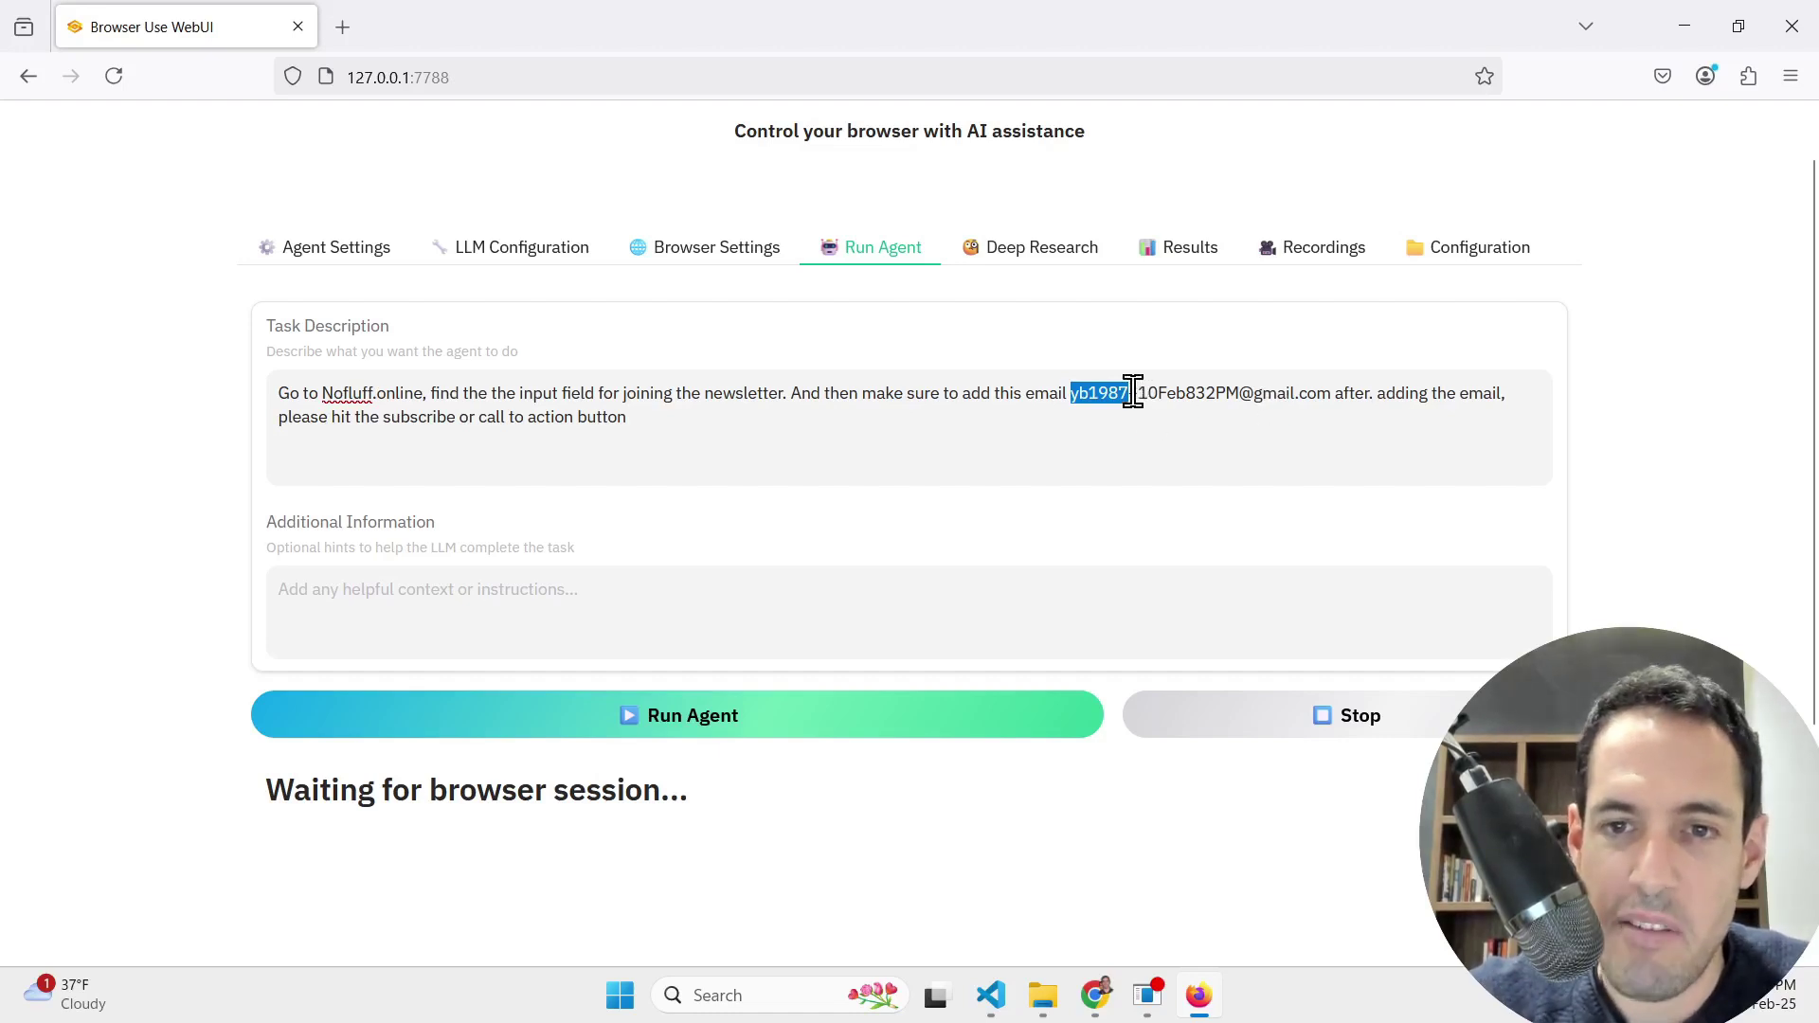
pyautogui.moveTo(1130, 394); pyautogui.dragTo(1234, 396)
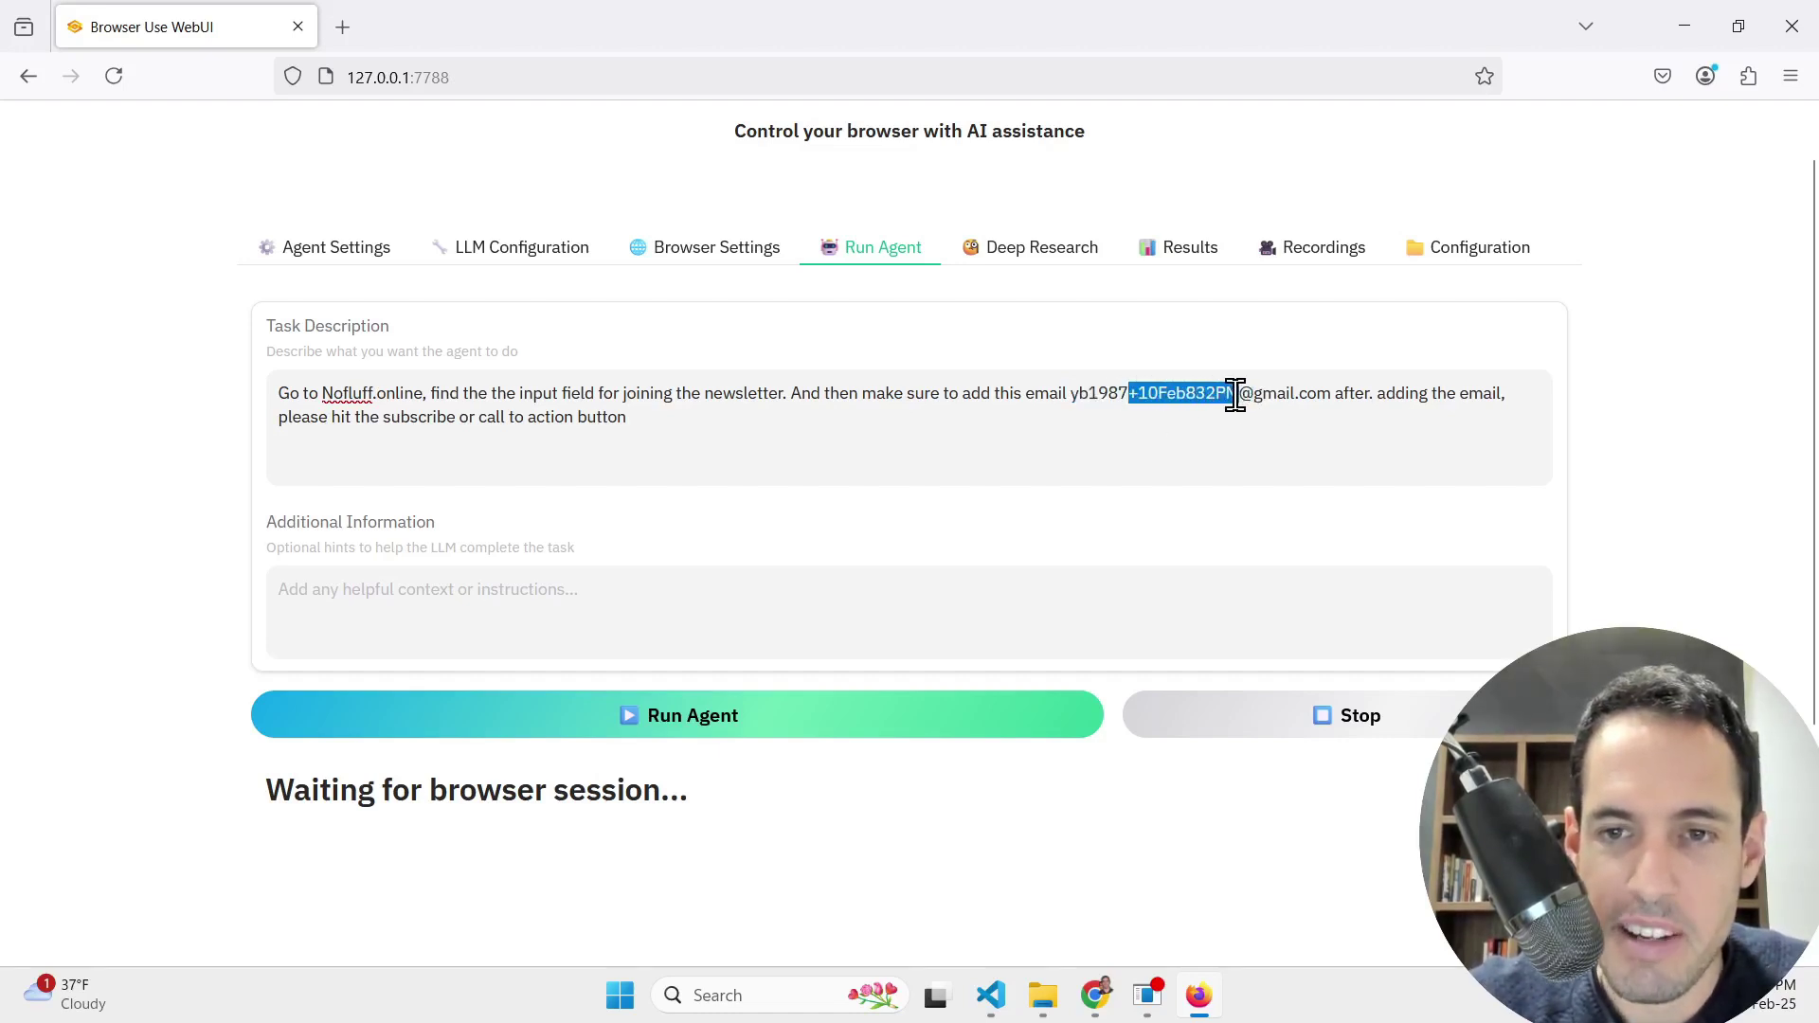
pyautogui.doubleClick(1096, 394)
pyautogui.click(1132, 396)
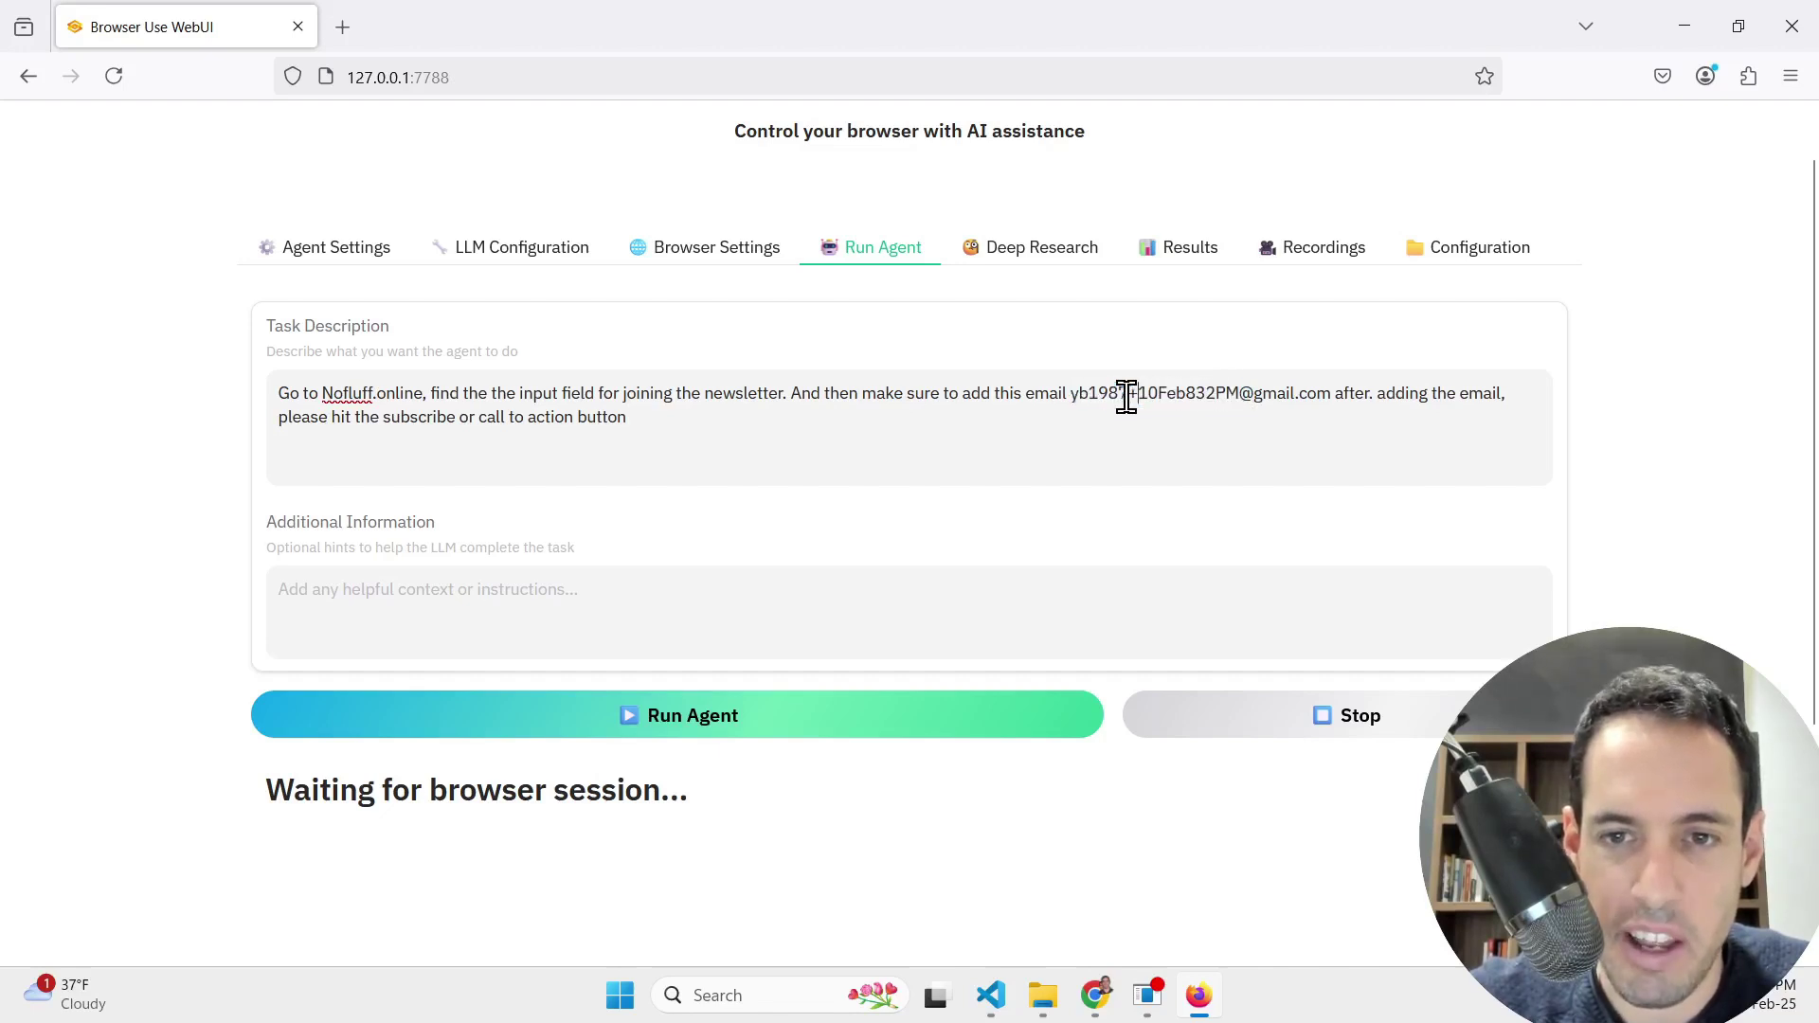
pyautogui.doubleClick(1107, 394)
pyautogui.click(1133, 396)
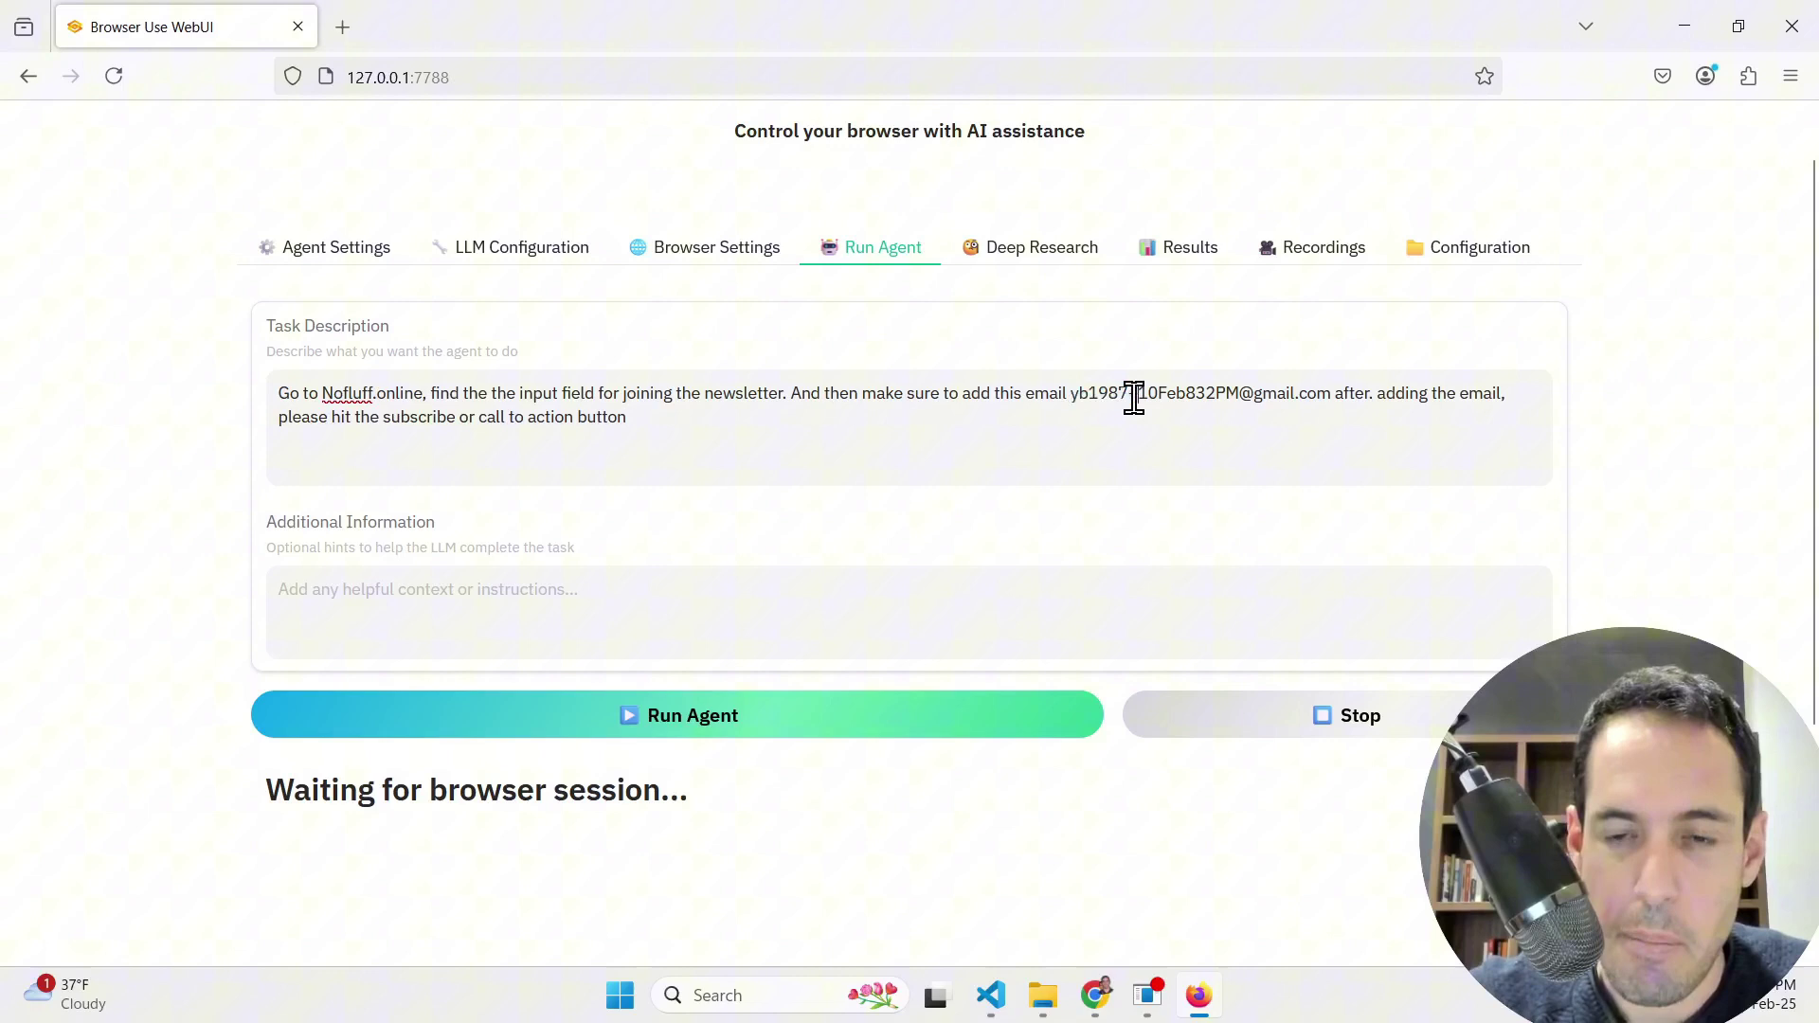
pyautogui.moveTo(1130, 396); pyautogui.dragTo(1233, 394)
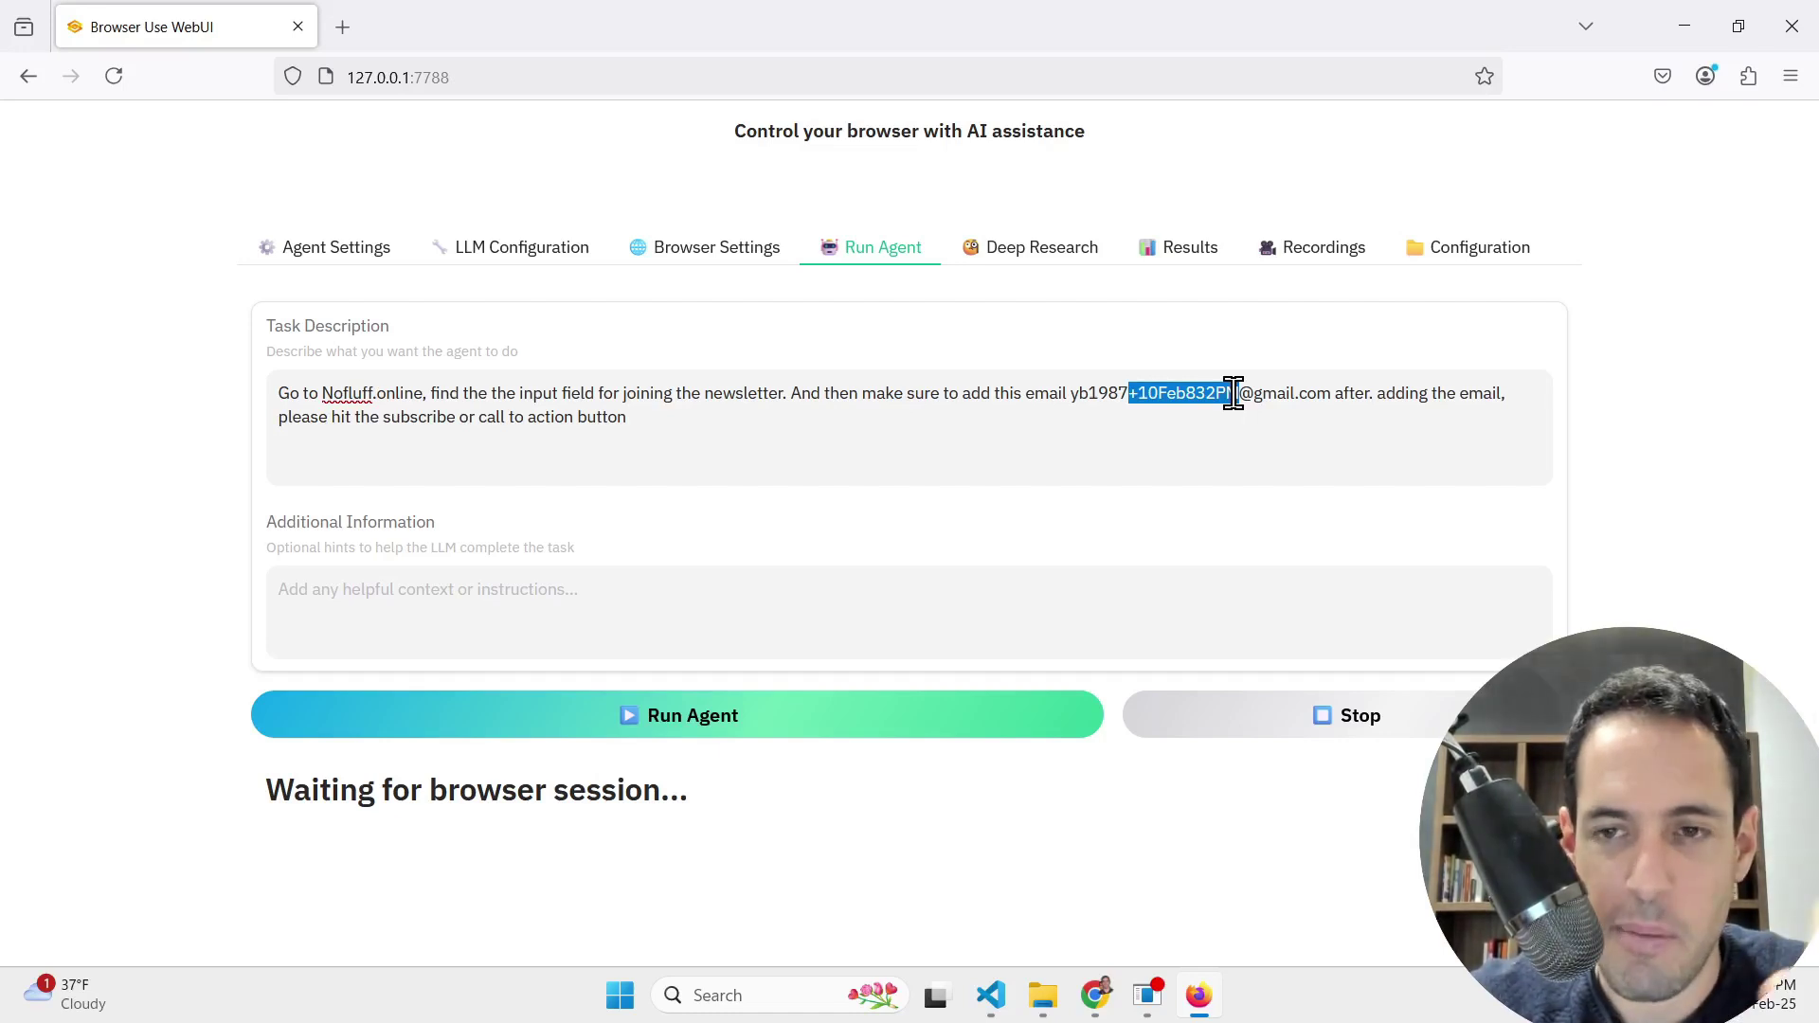
pyautogui.moveTo(1080, 396); pyautogui.dragTo(1187, 416)
pyautogui.click(1265, 398)
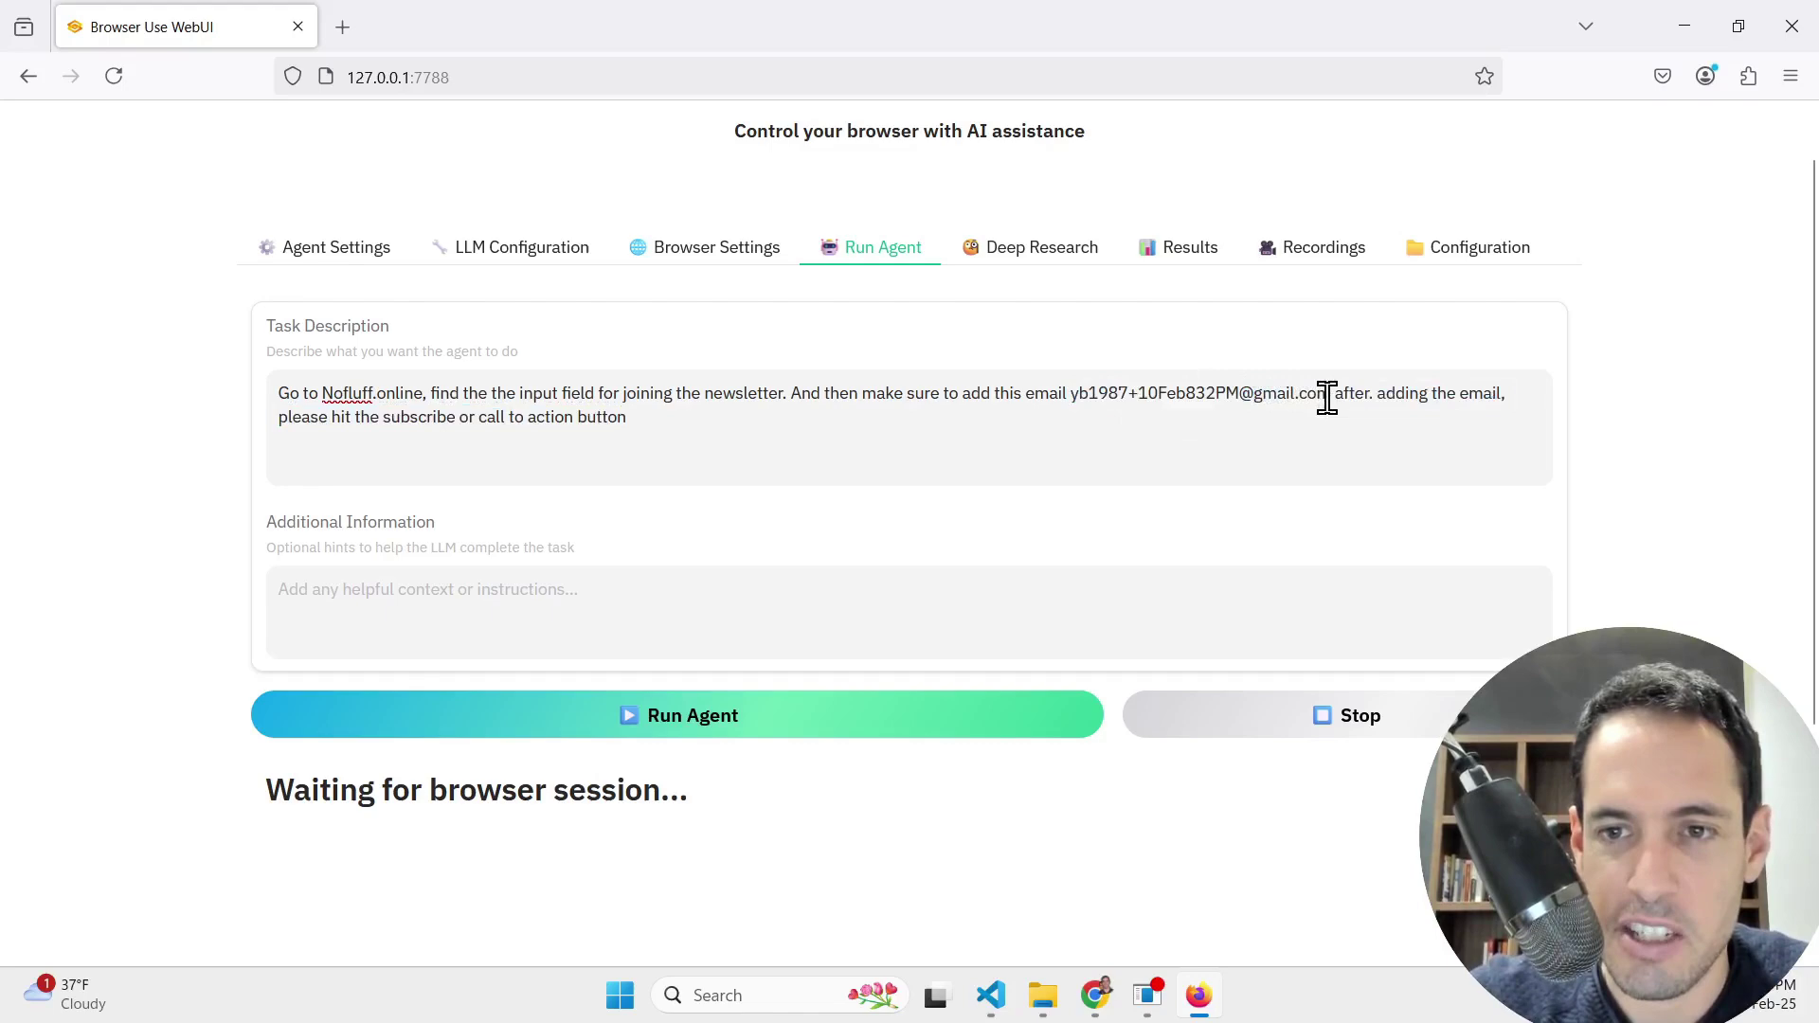
pyautogui.moveTo(1330, 397); pyautogui.dragTo(1071, 395)
pyautogui.hotkey('ctrl', 'c')
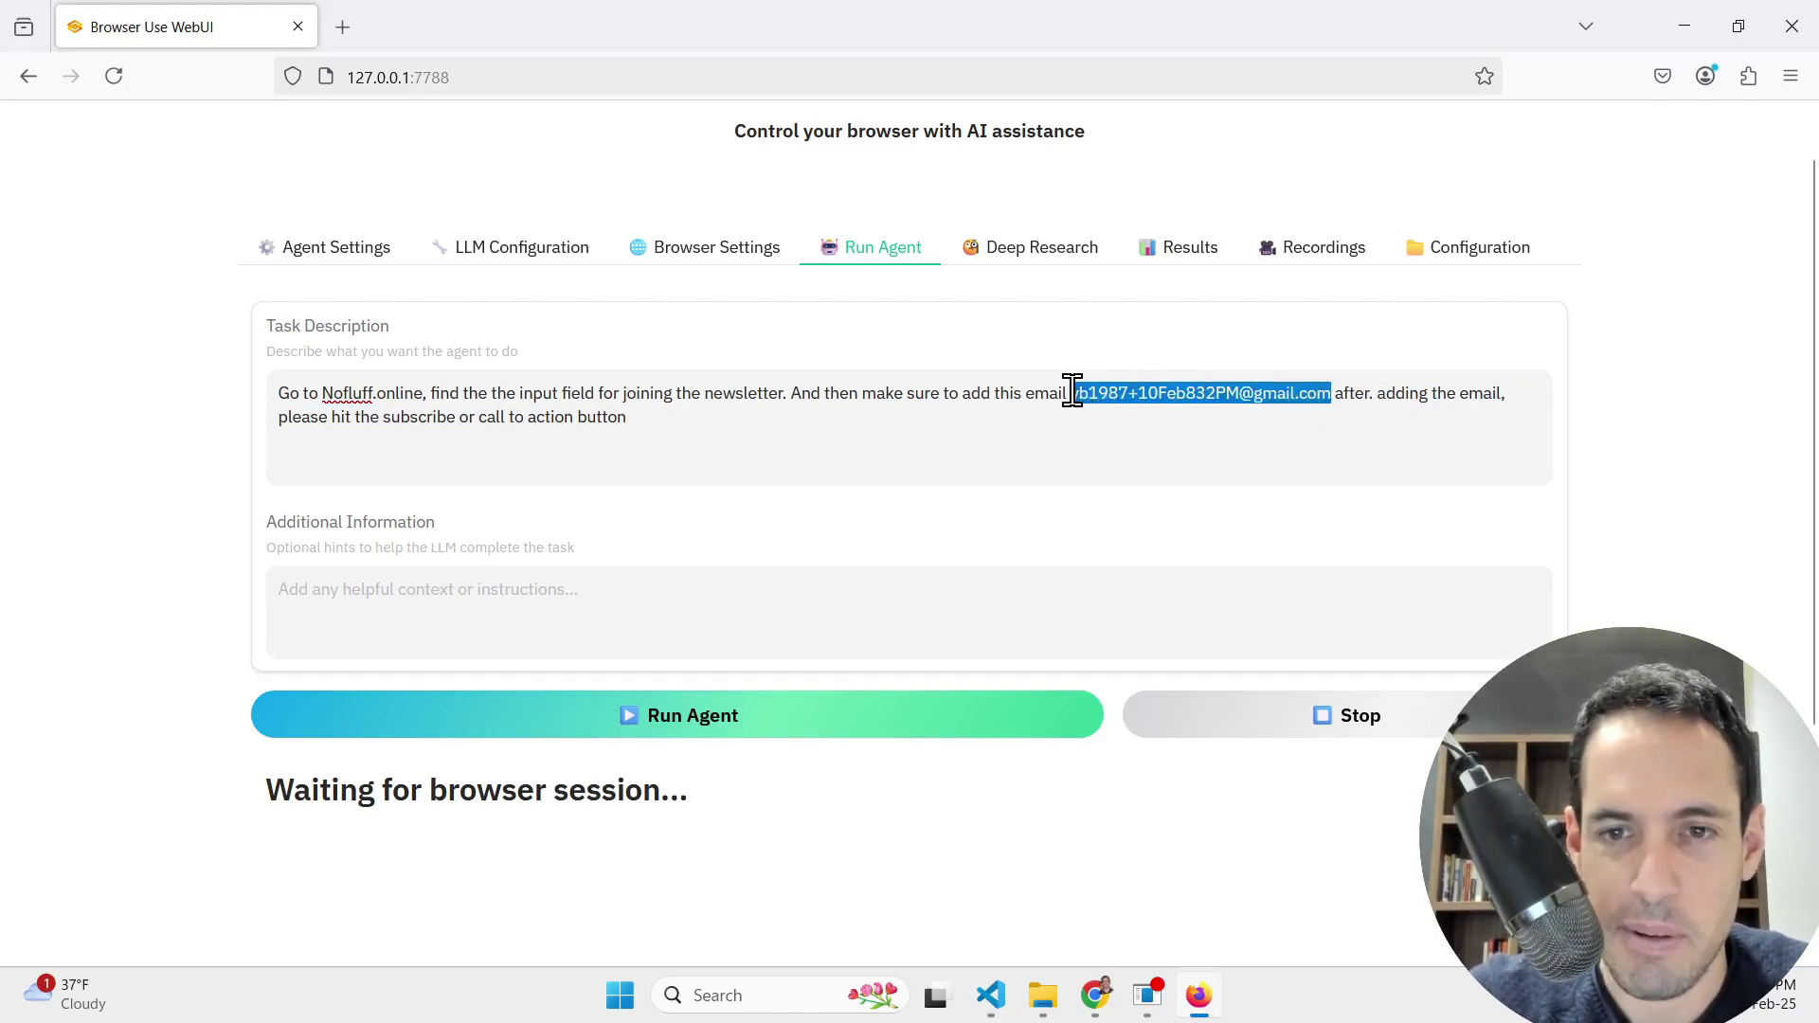
# Step: Load chatgpt.com in a new Chrome tab
pyautogui.click(1094, 992)
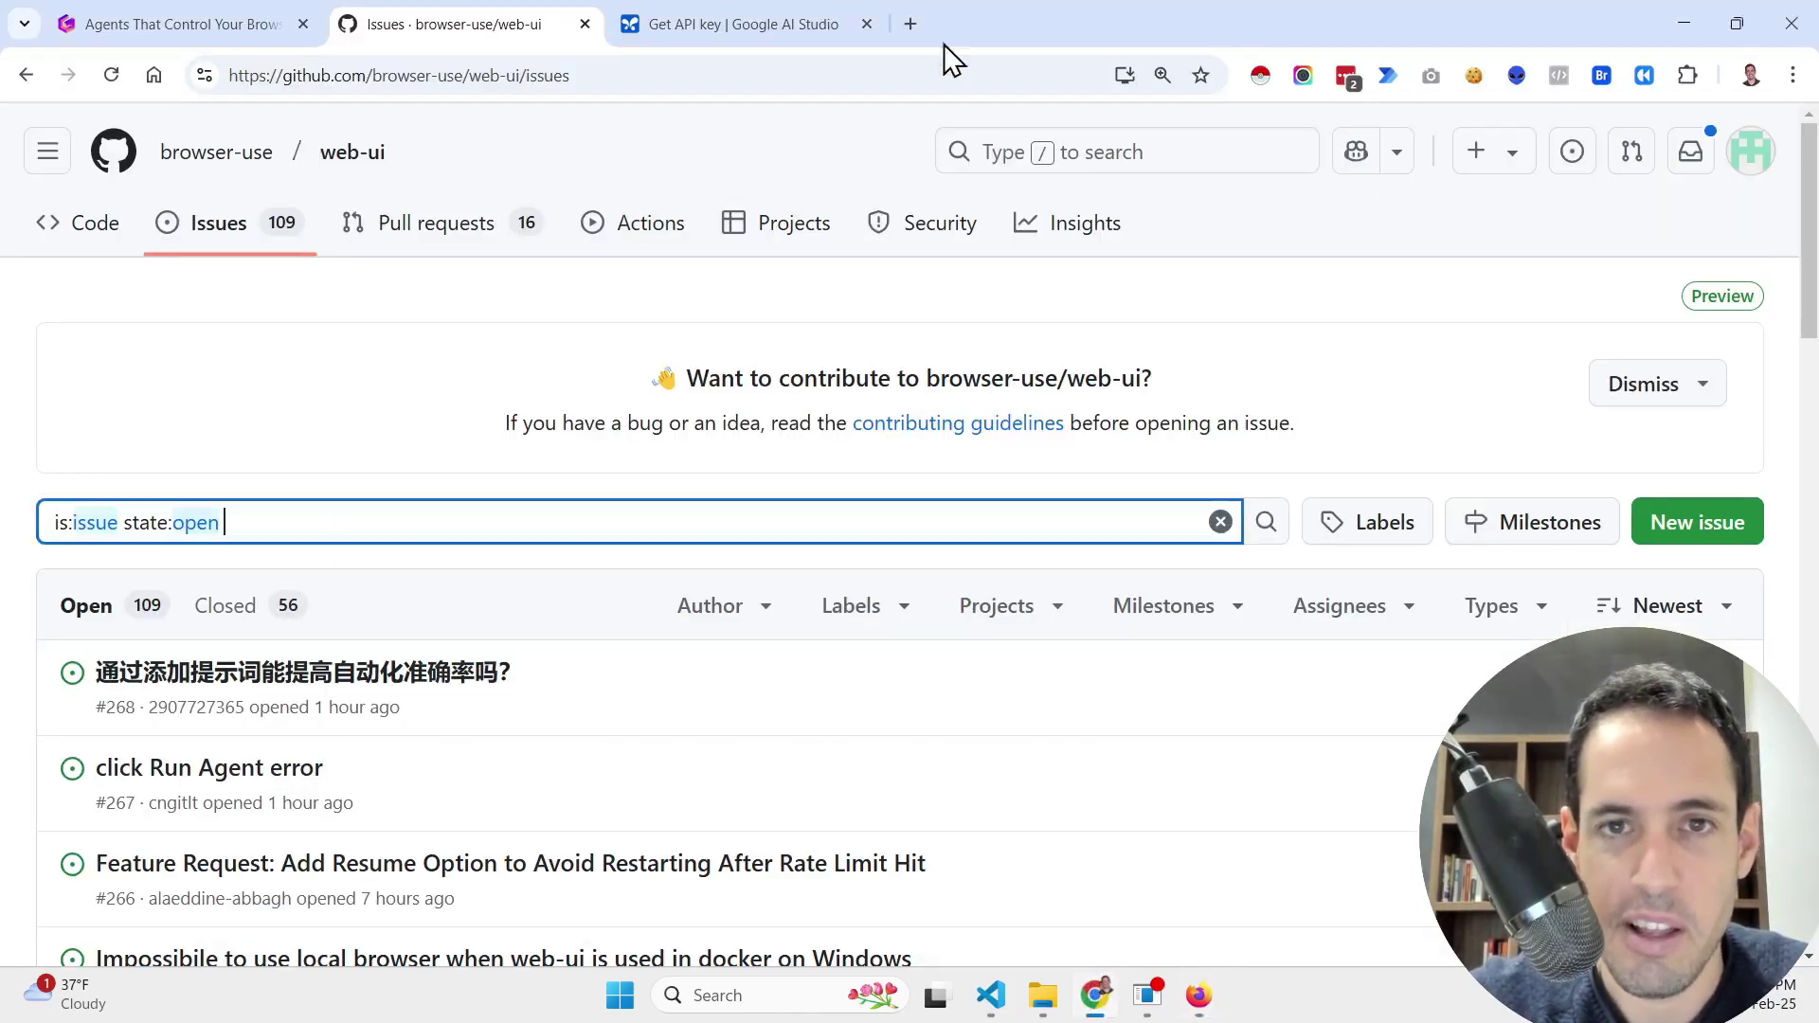
pyautogui.click(911, 25)
pyautogui.write('ch')
pyautogui.press('Return')
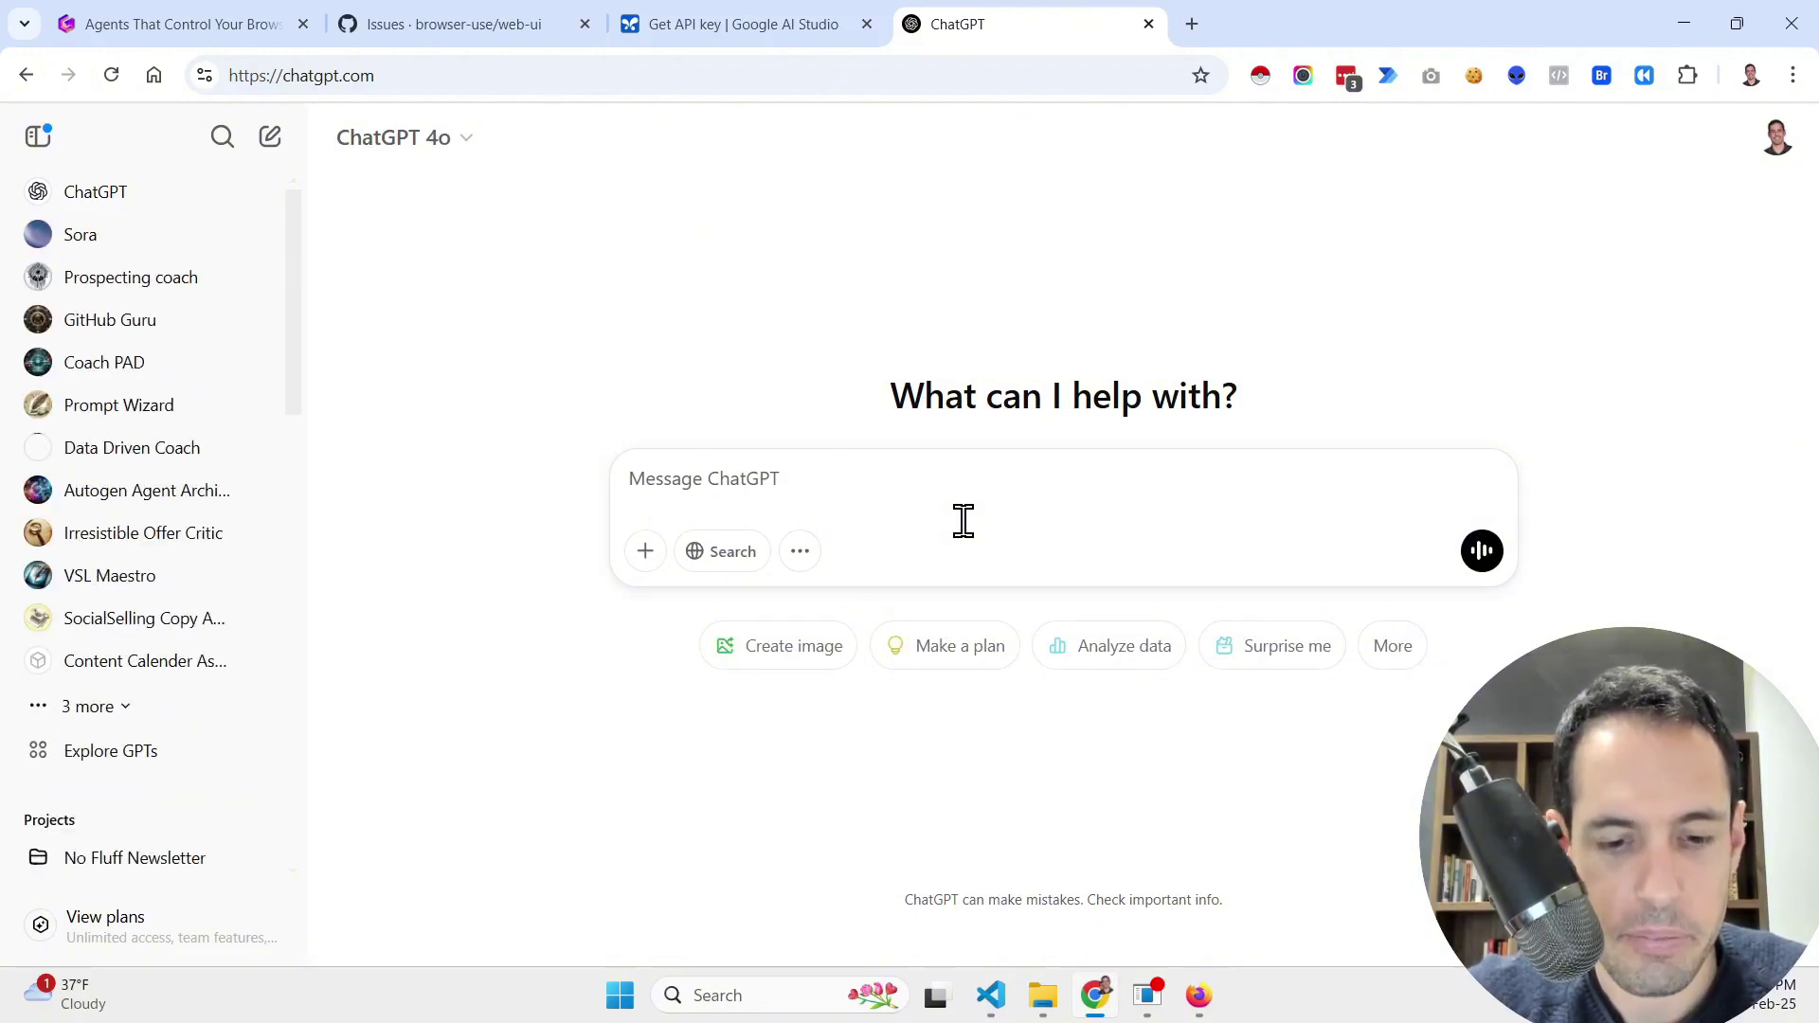
# Step: Ask ChatGPT what a plus before the email domain does, pasting the task's address as the example
pyautogui.press('super+h')
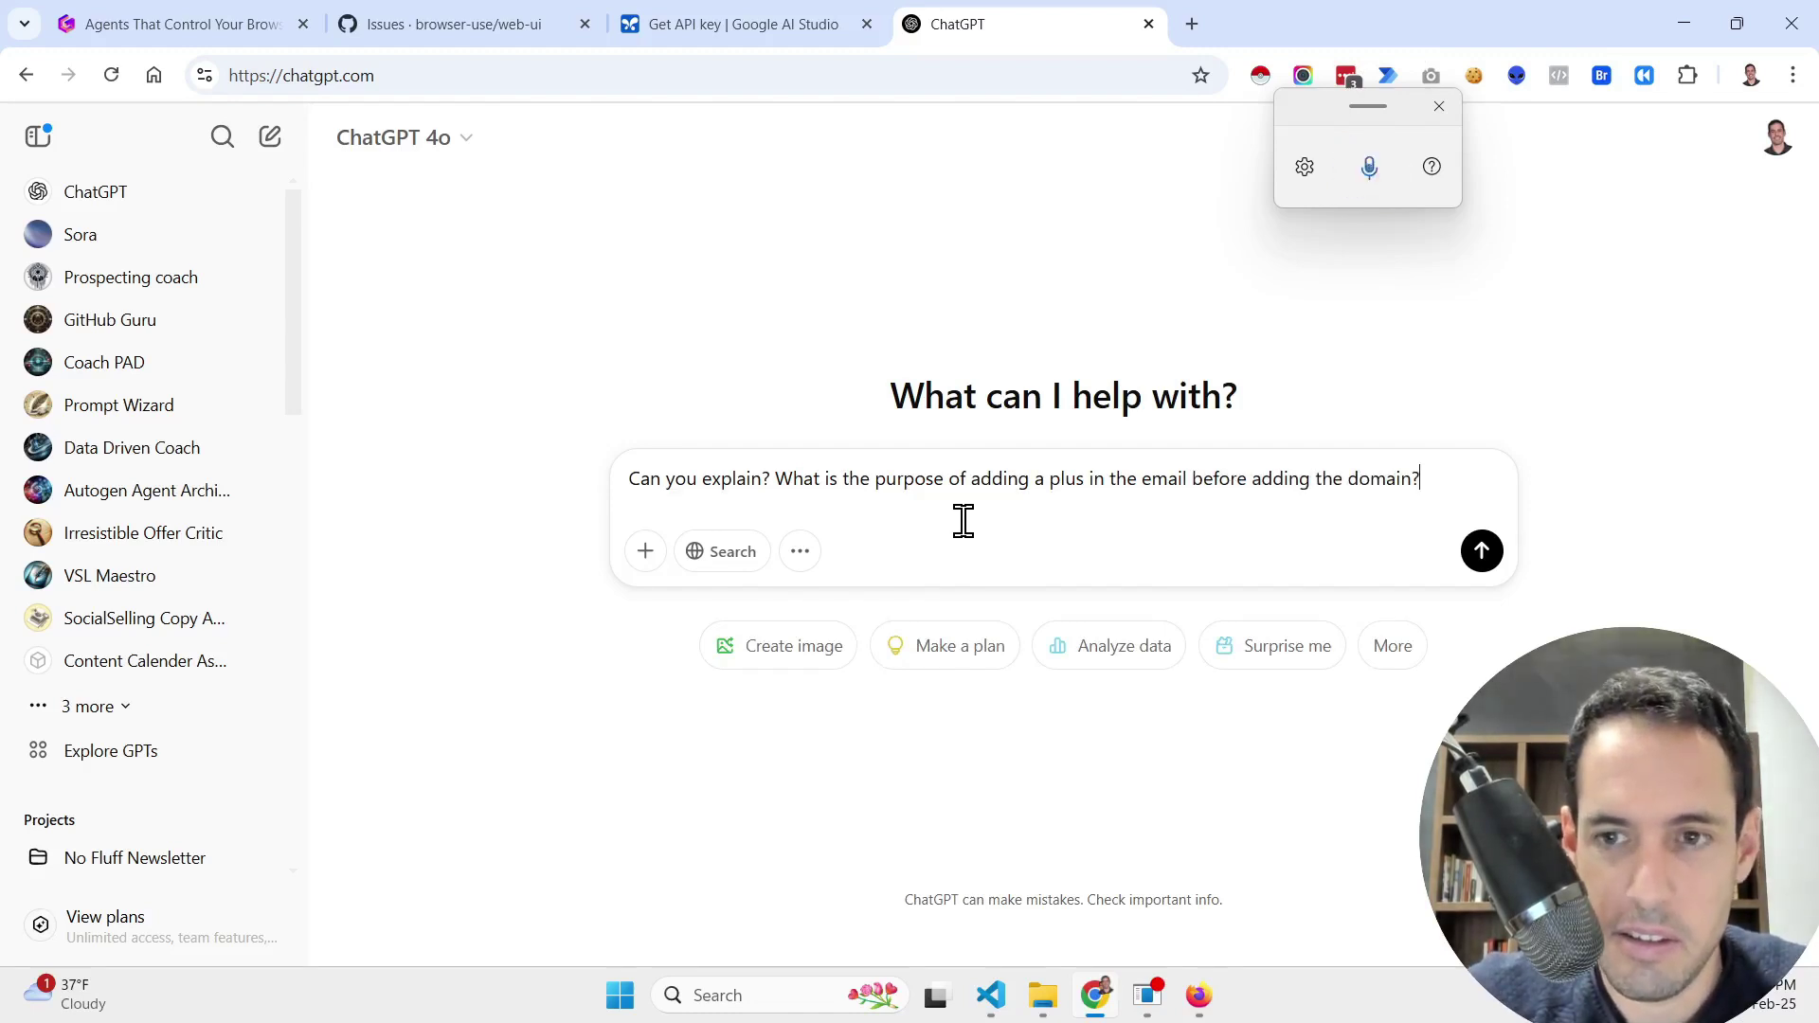
pyautogui.hotkey('shift', 'Return')
pyautogui.write('as an e')
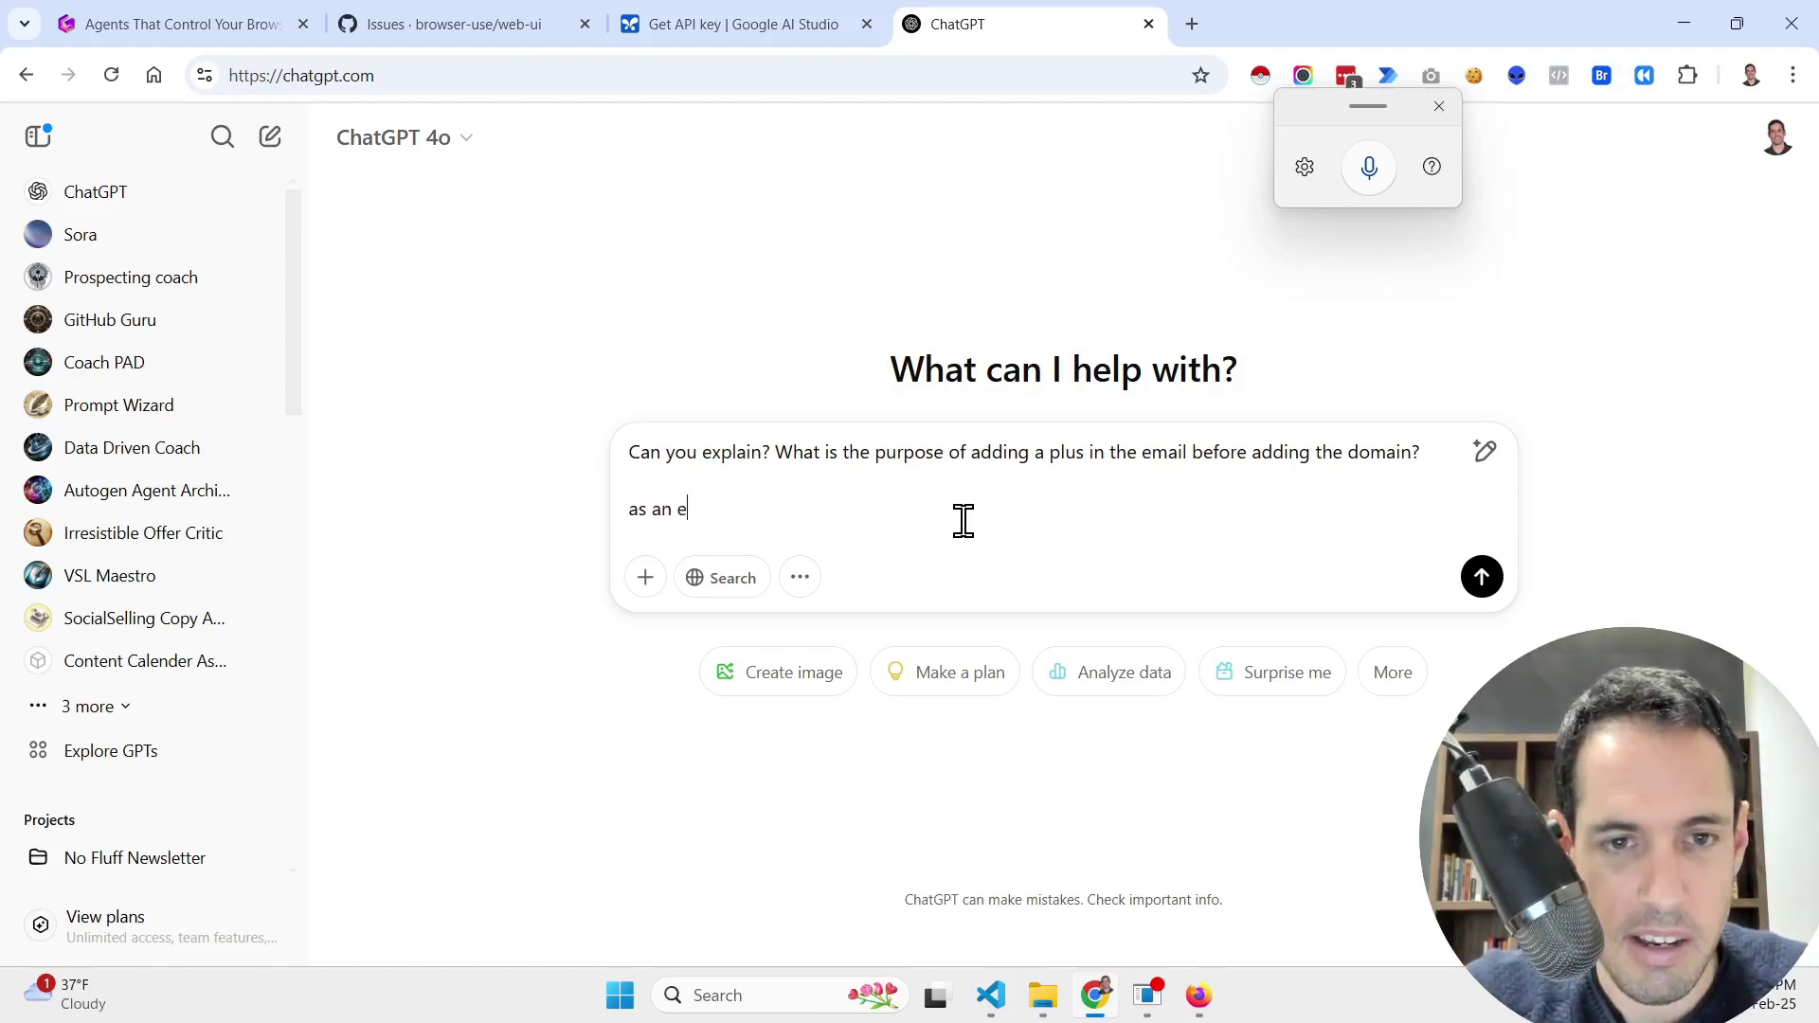
pyautogui.write('xmpample')
pyautogui.hotkey('ctrl', 'v')
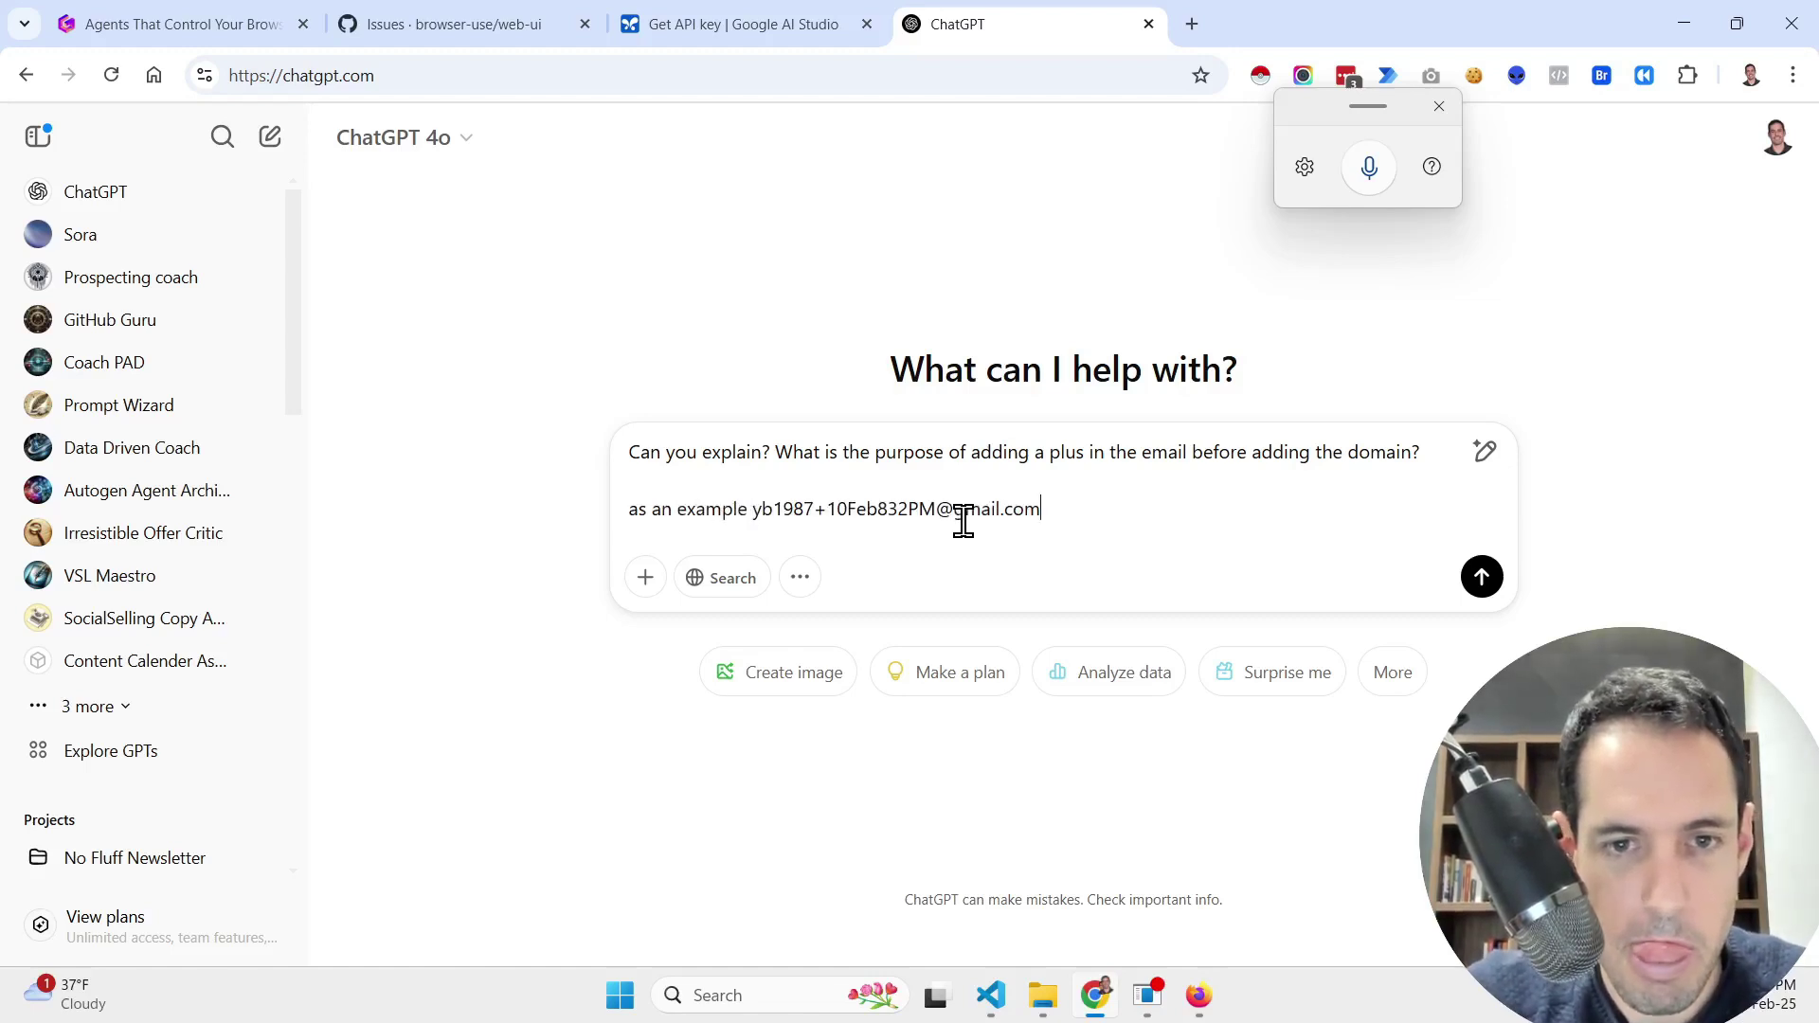
pyautogui.hotkey('shift', 'Return')
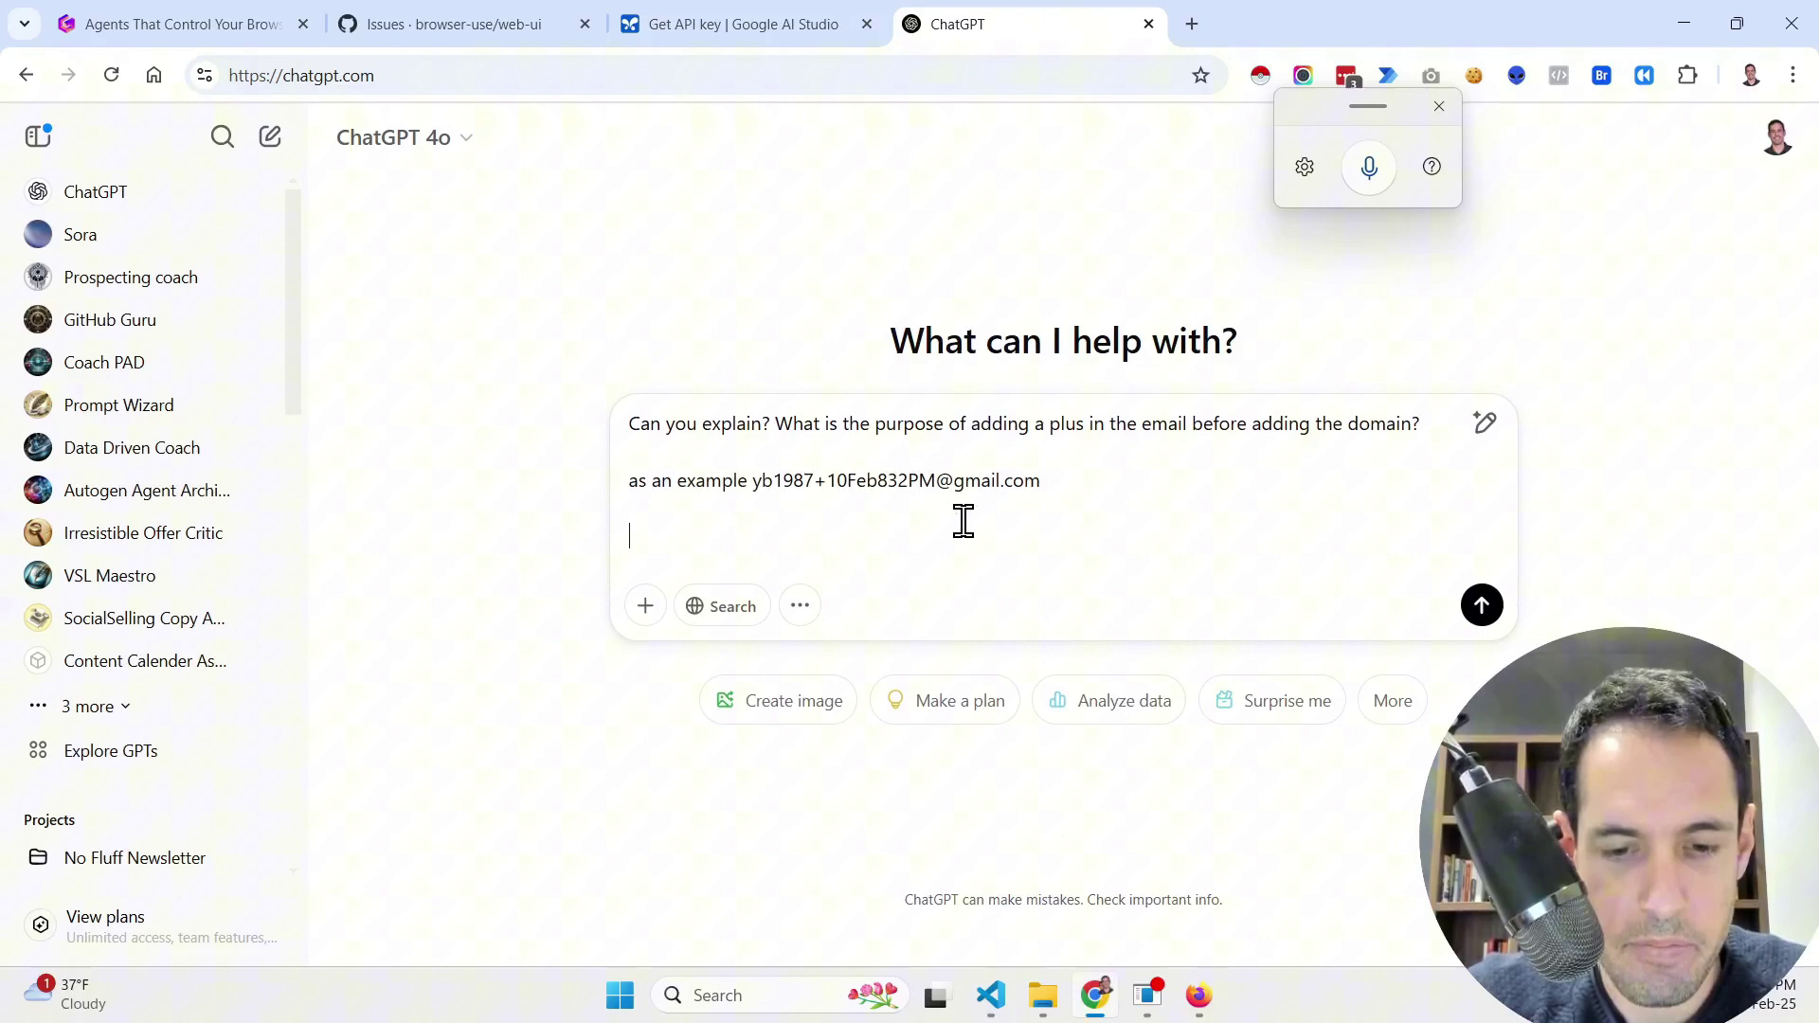
pyautogui.press('Return')
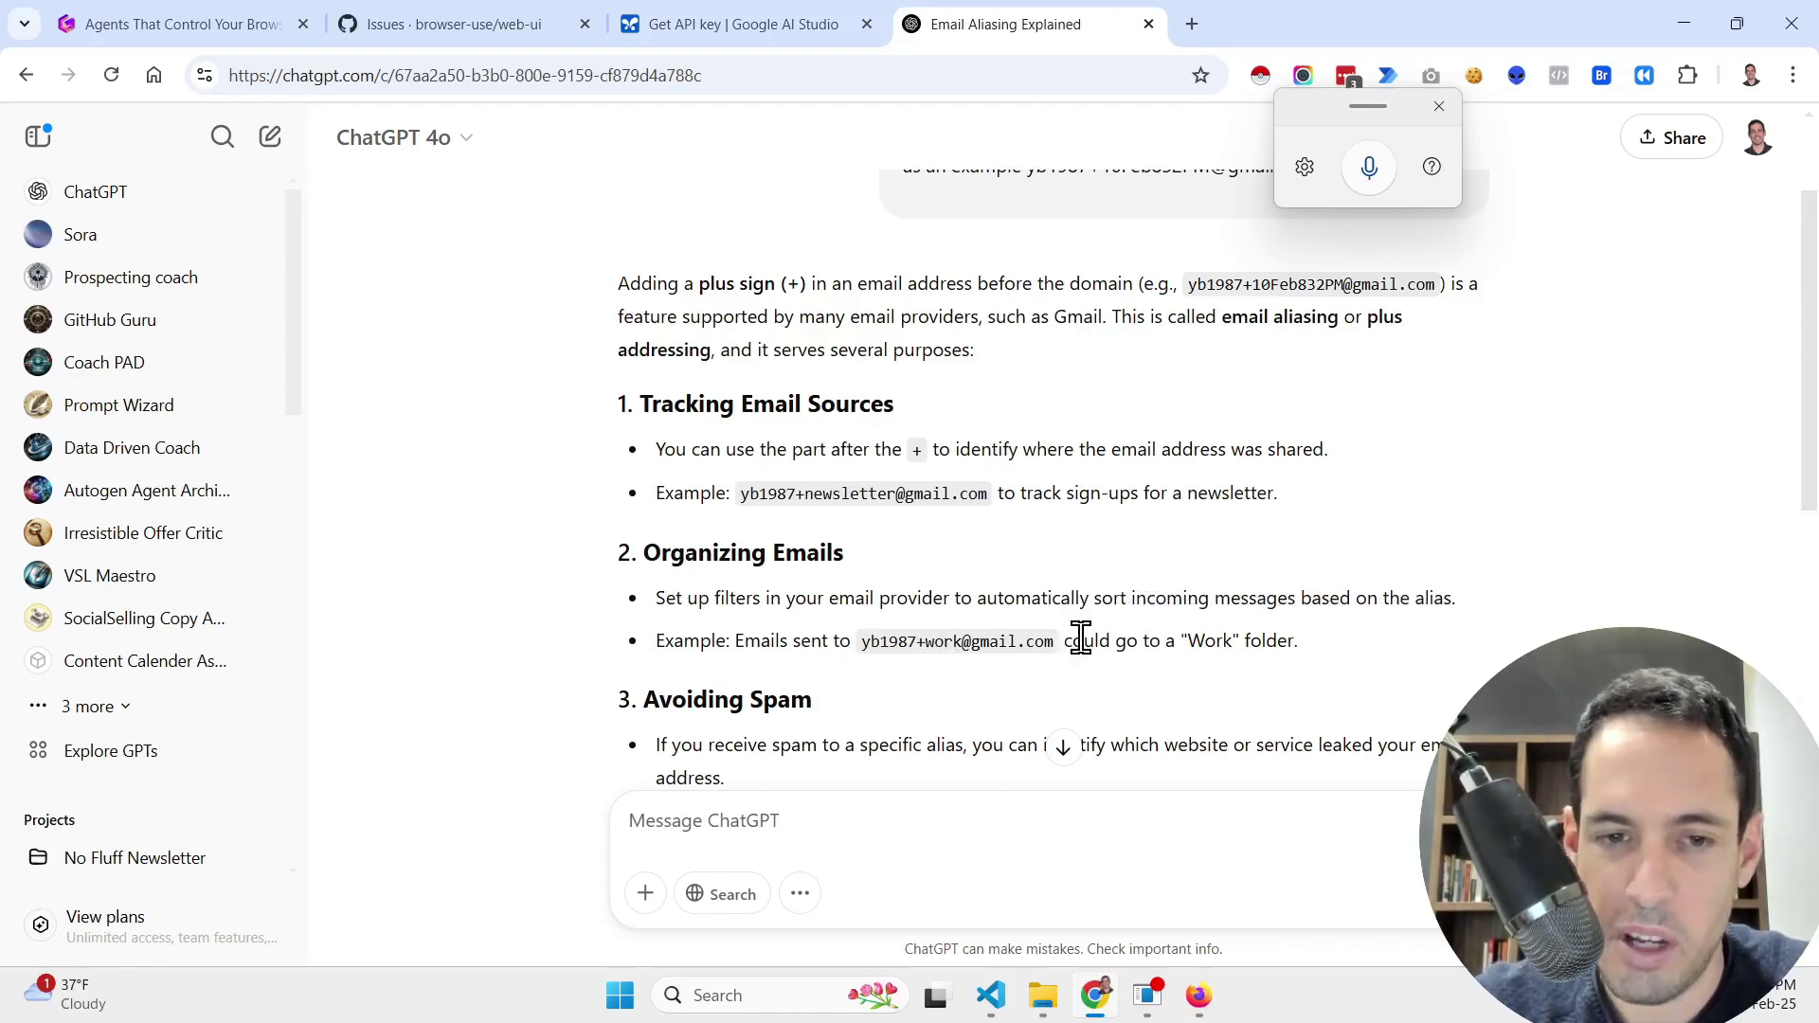
# Step: Scroll through ChatGPT's five uses of plus-sign aliases down to the duplicate-account point and closing note
pyautogui.scroll(-1, 1080, 636)
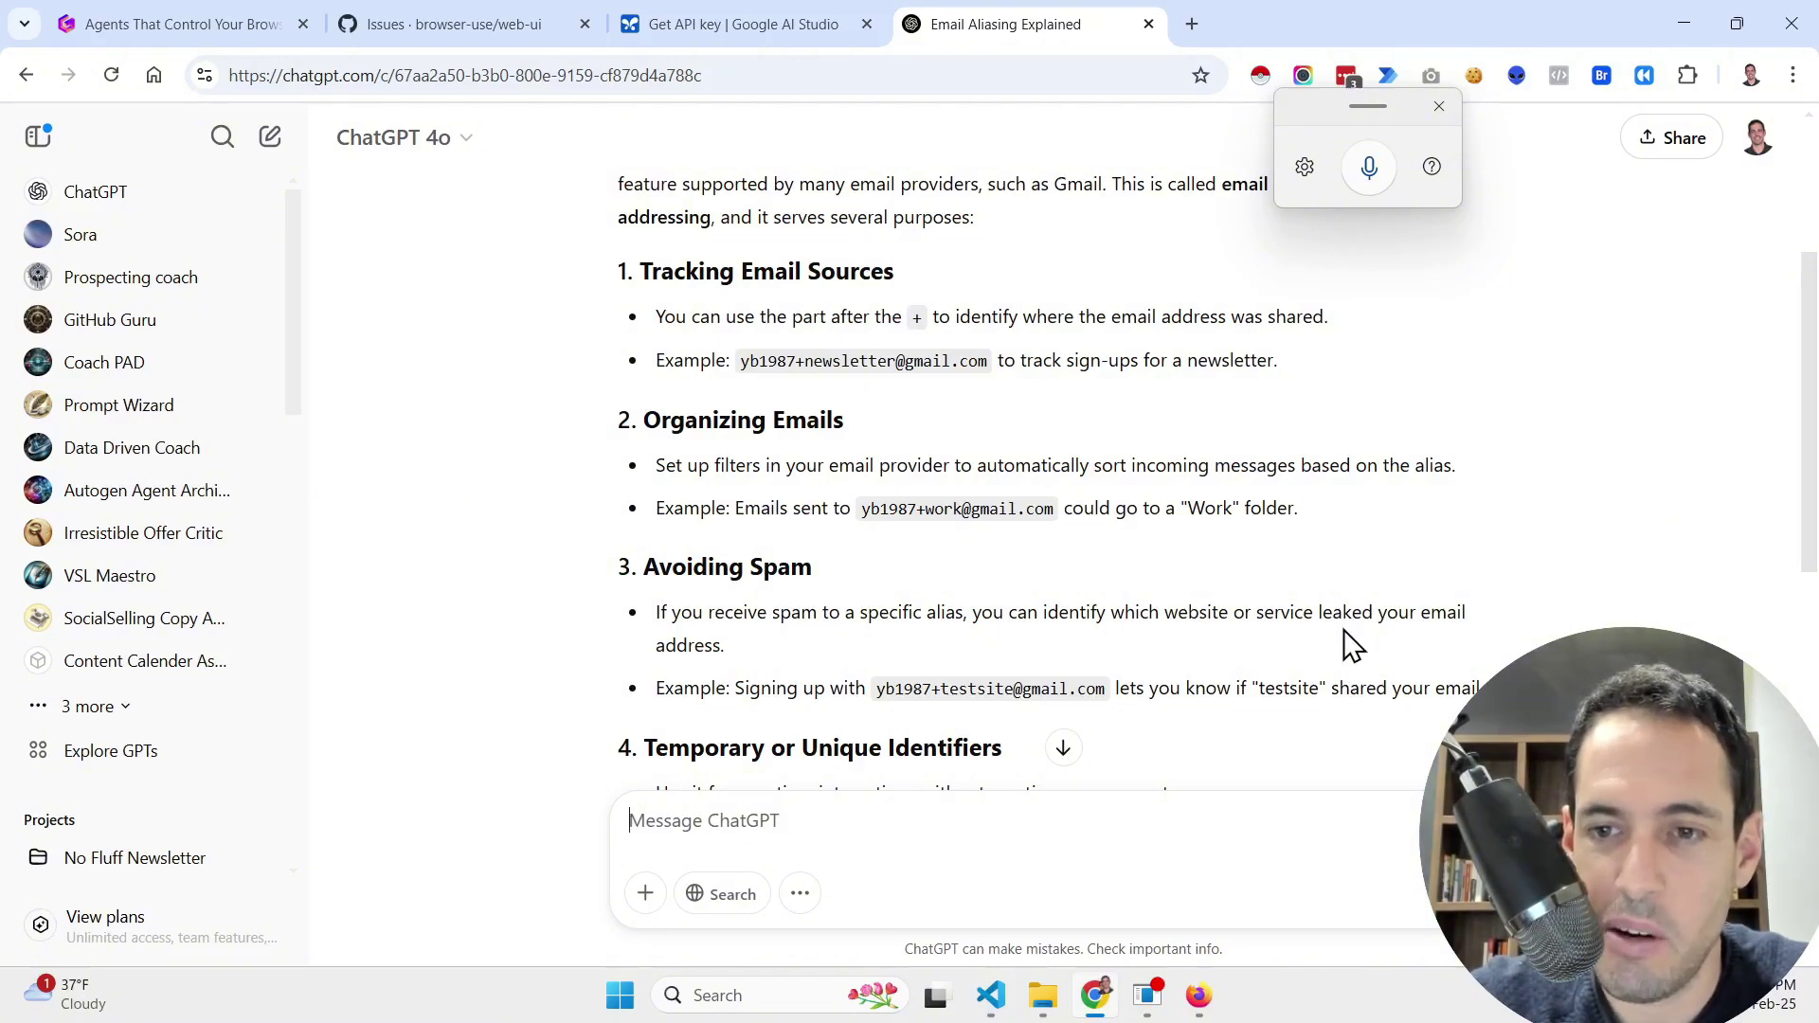
pyautogui.scroll(-1, 1350, 644)
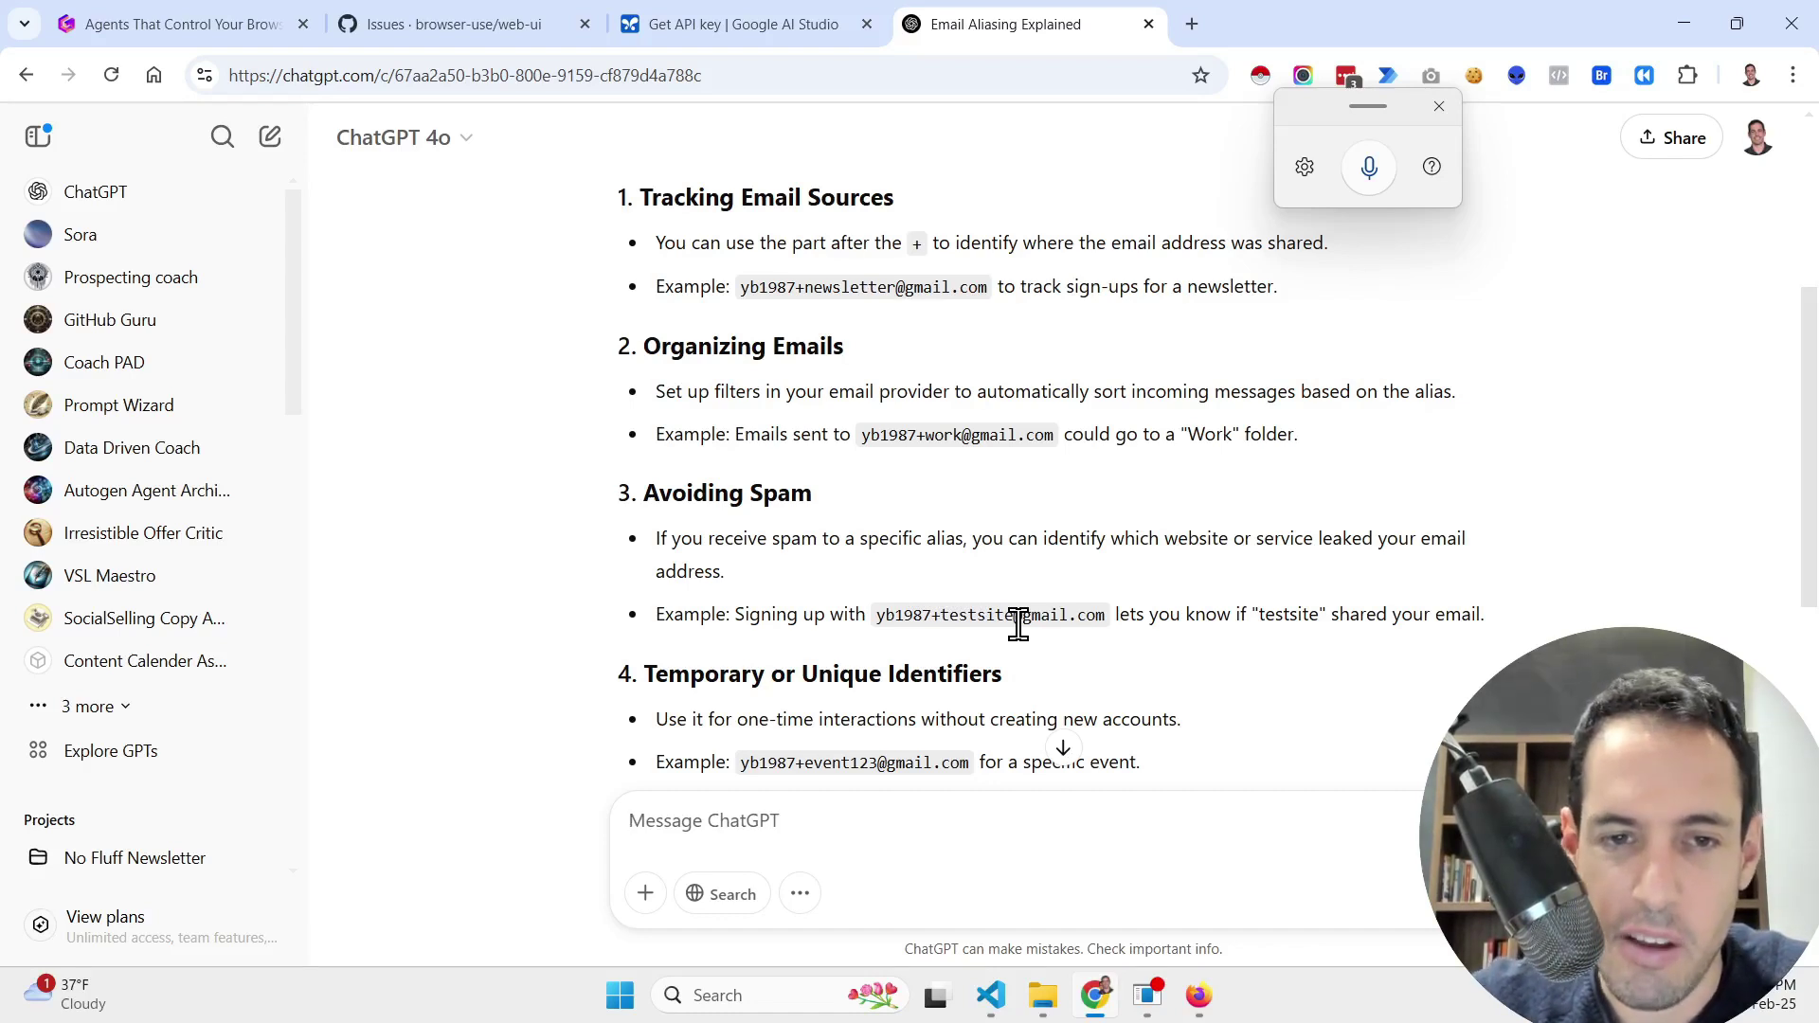
pyautogui.scroll(-1, 1019, 625)
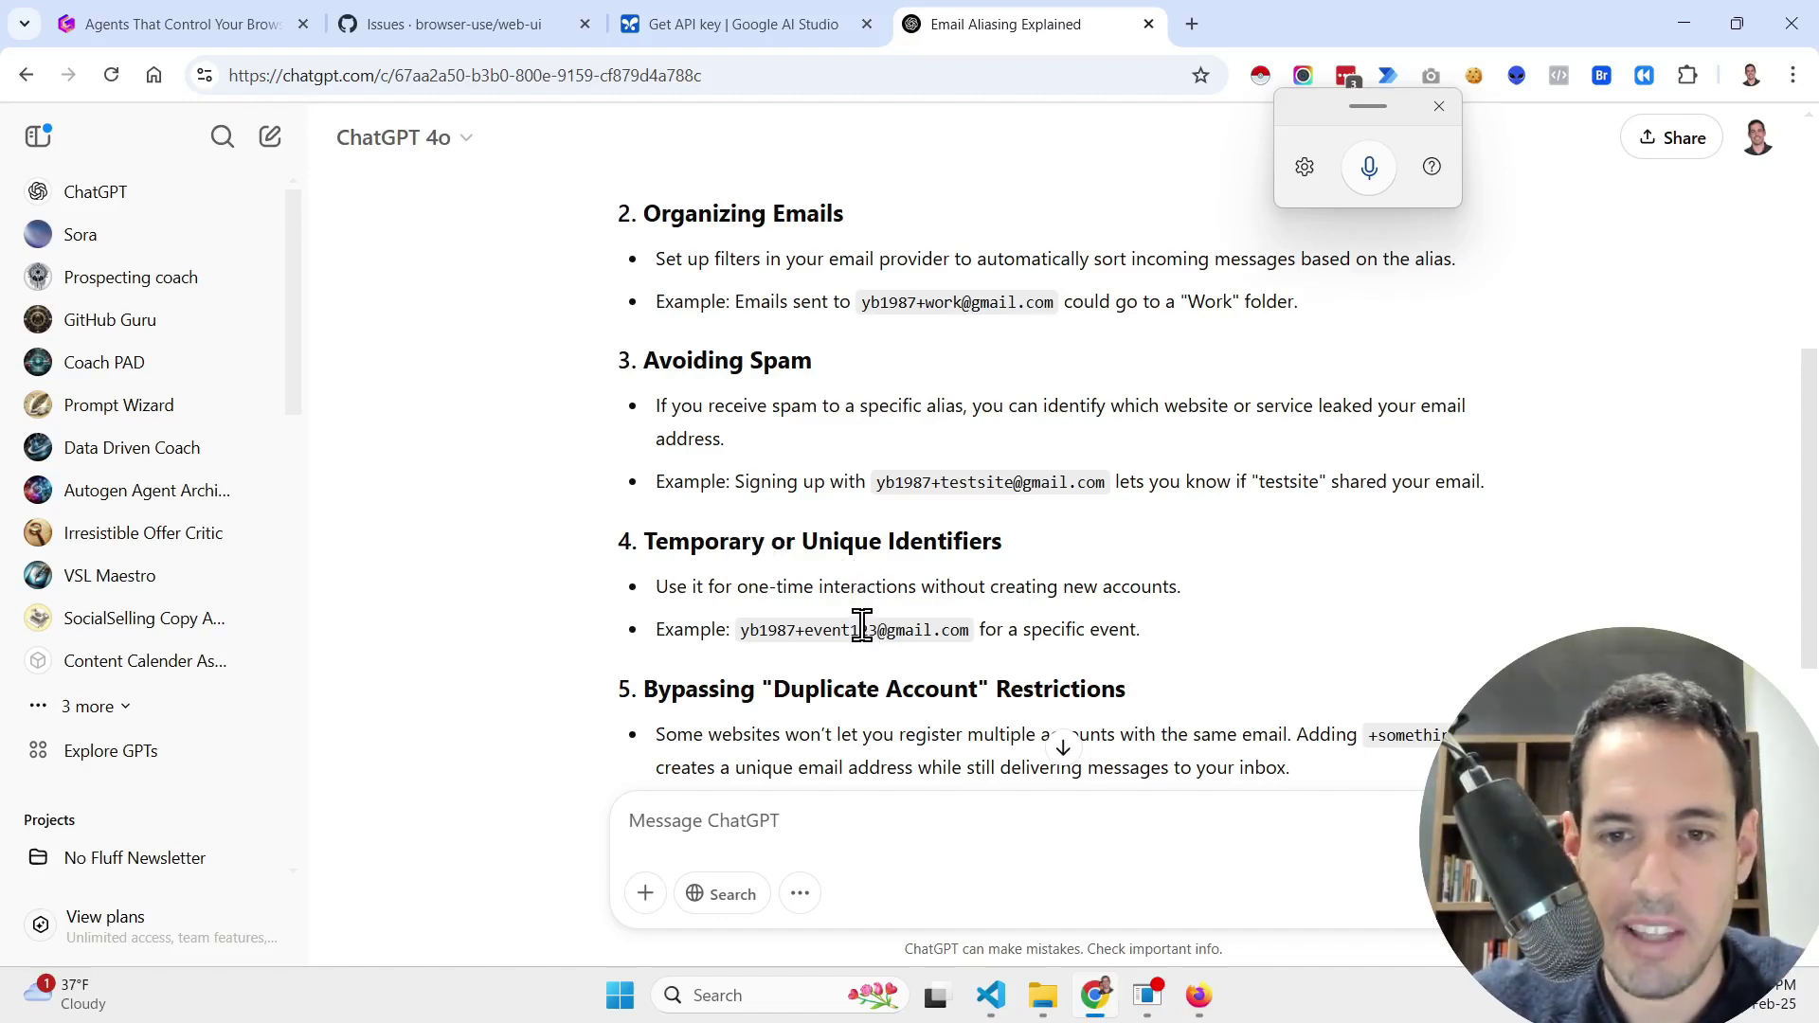
pyautogui.scroll(-1, 935, 626)
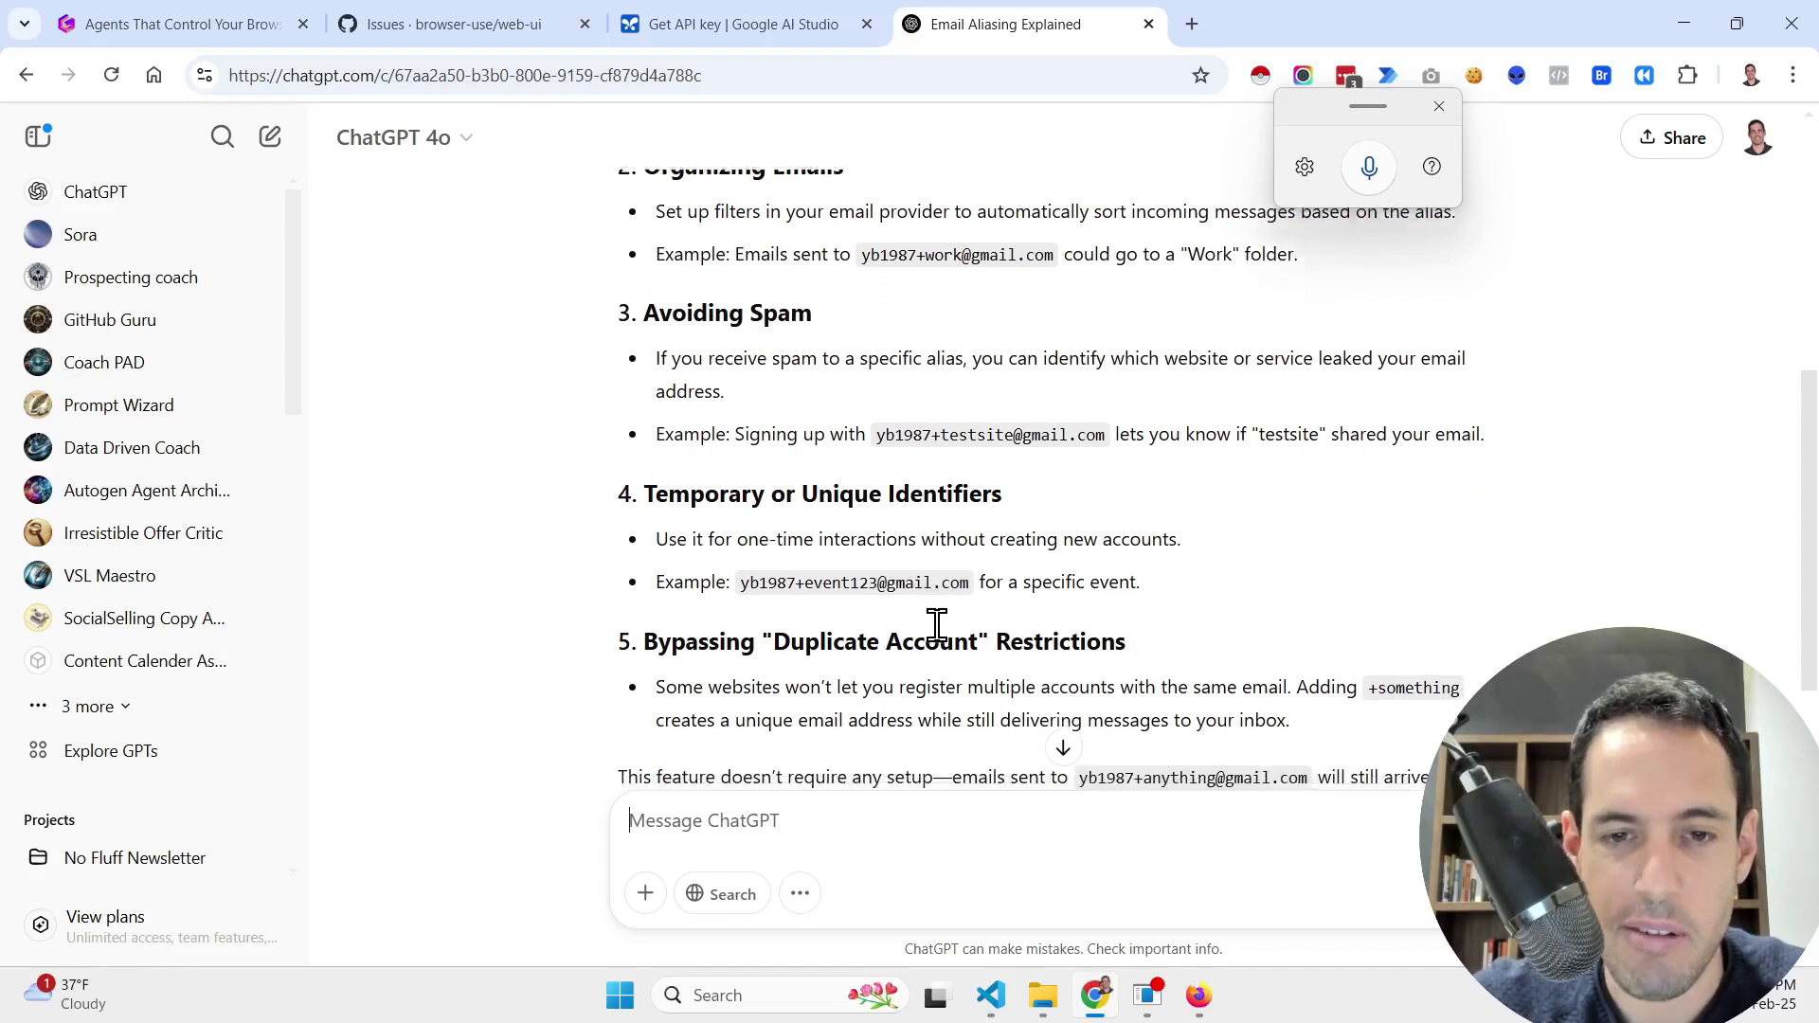
pyautogui.scroll(-1, 936, 625)
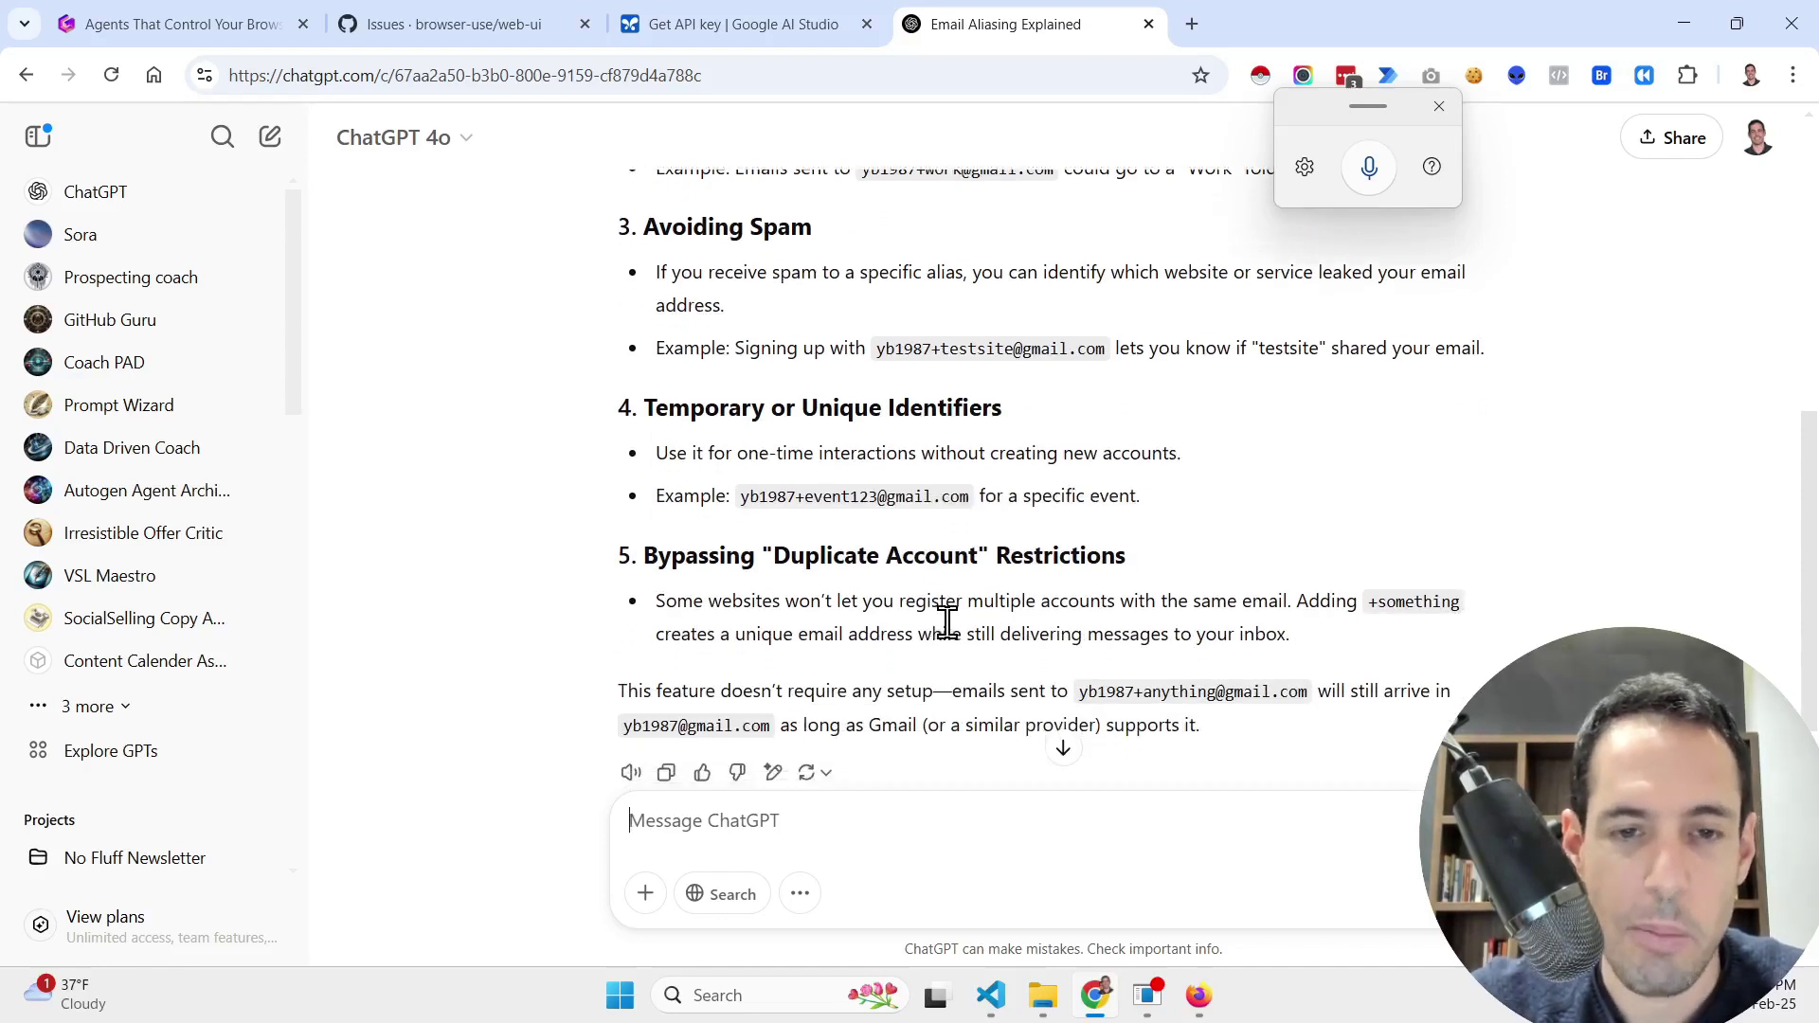
pyautogui.scroll(-1, 954, 622)
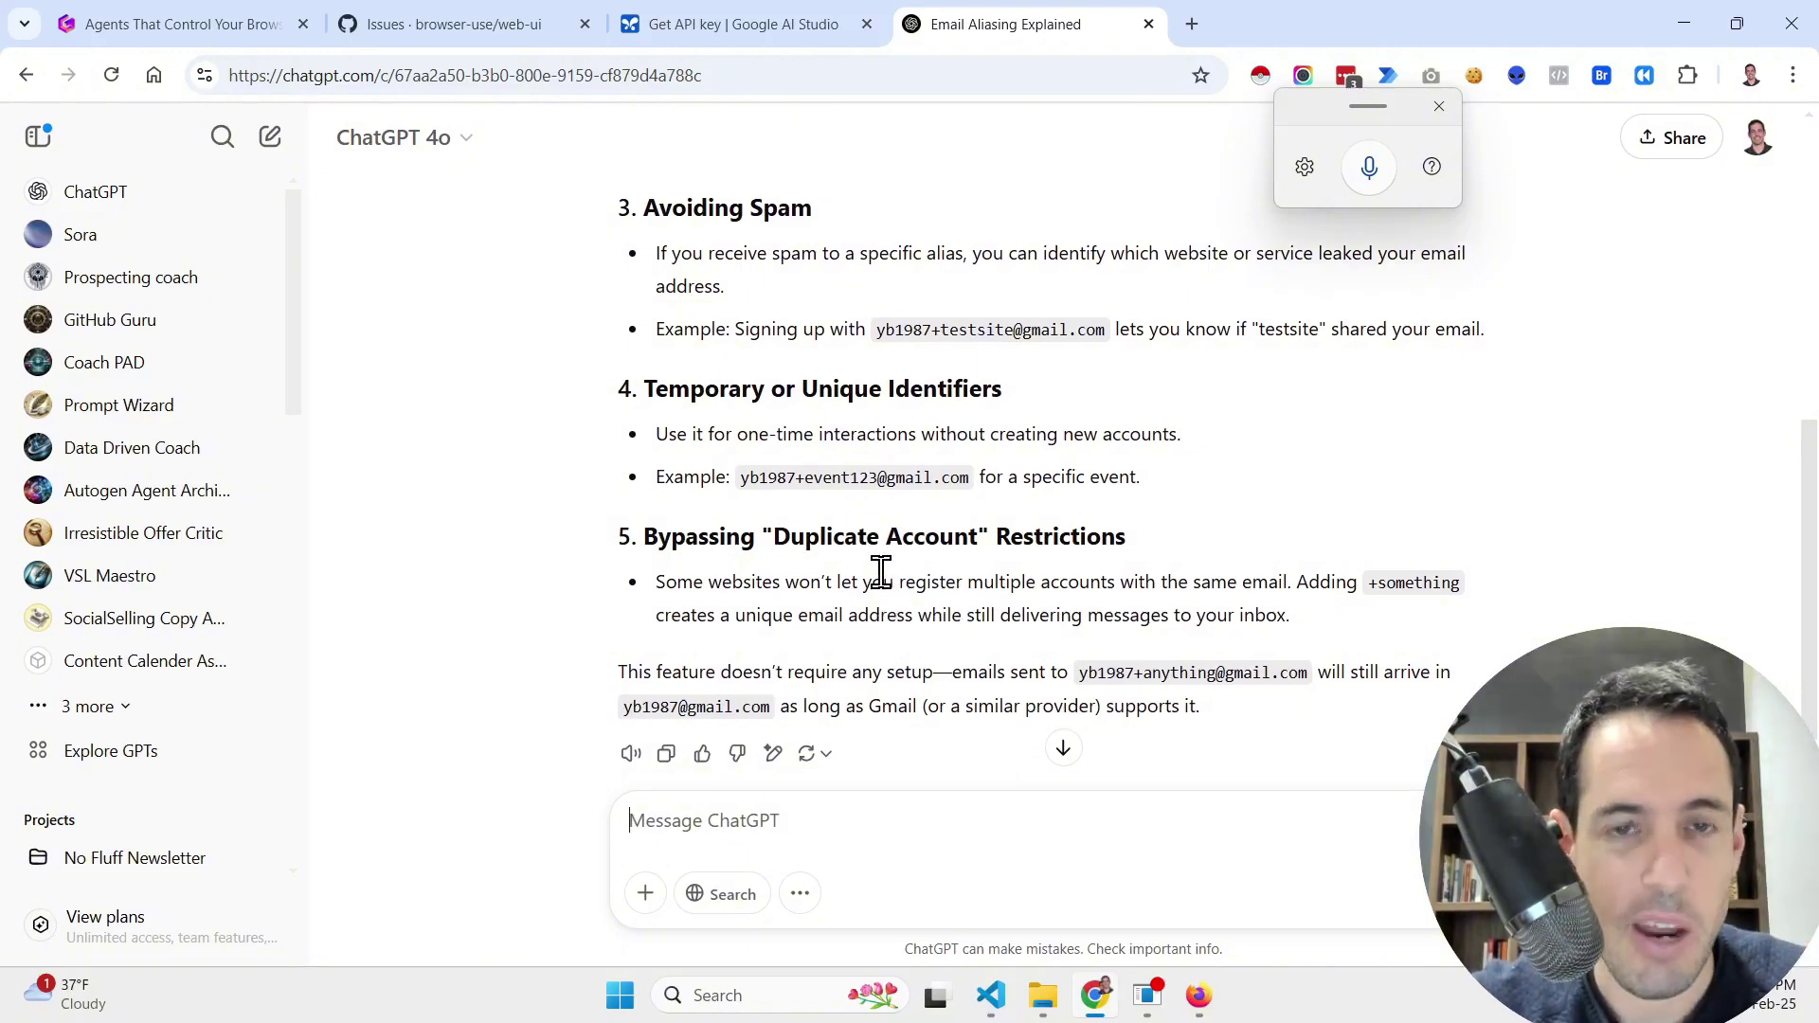
# Step: Return to the WebUI task with the address deselected and close the Chrome window from the taskbar
pyautogui.hotkey('alt', 'Tab')
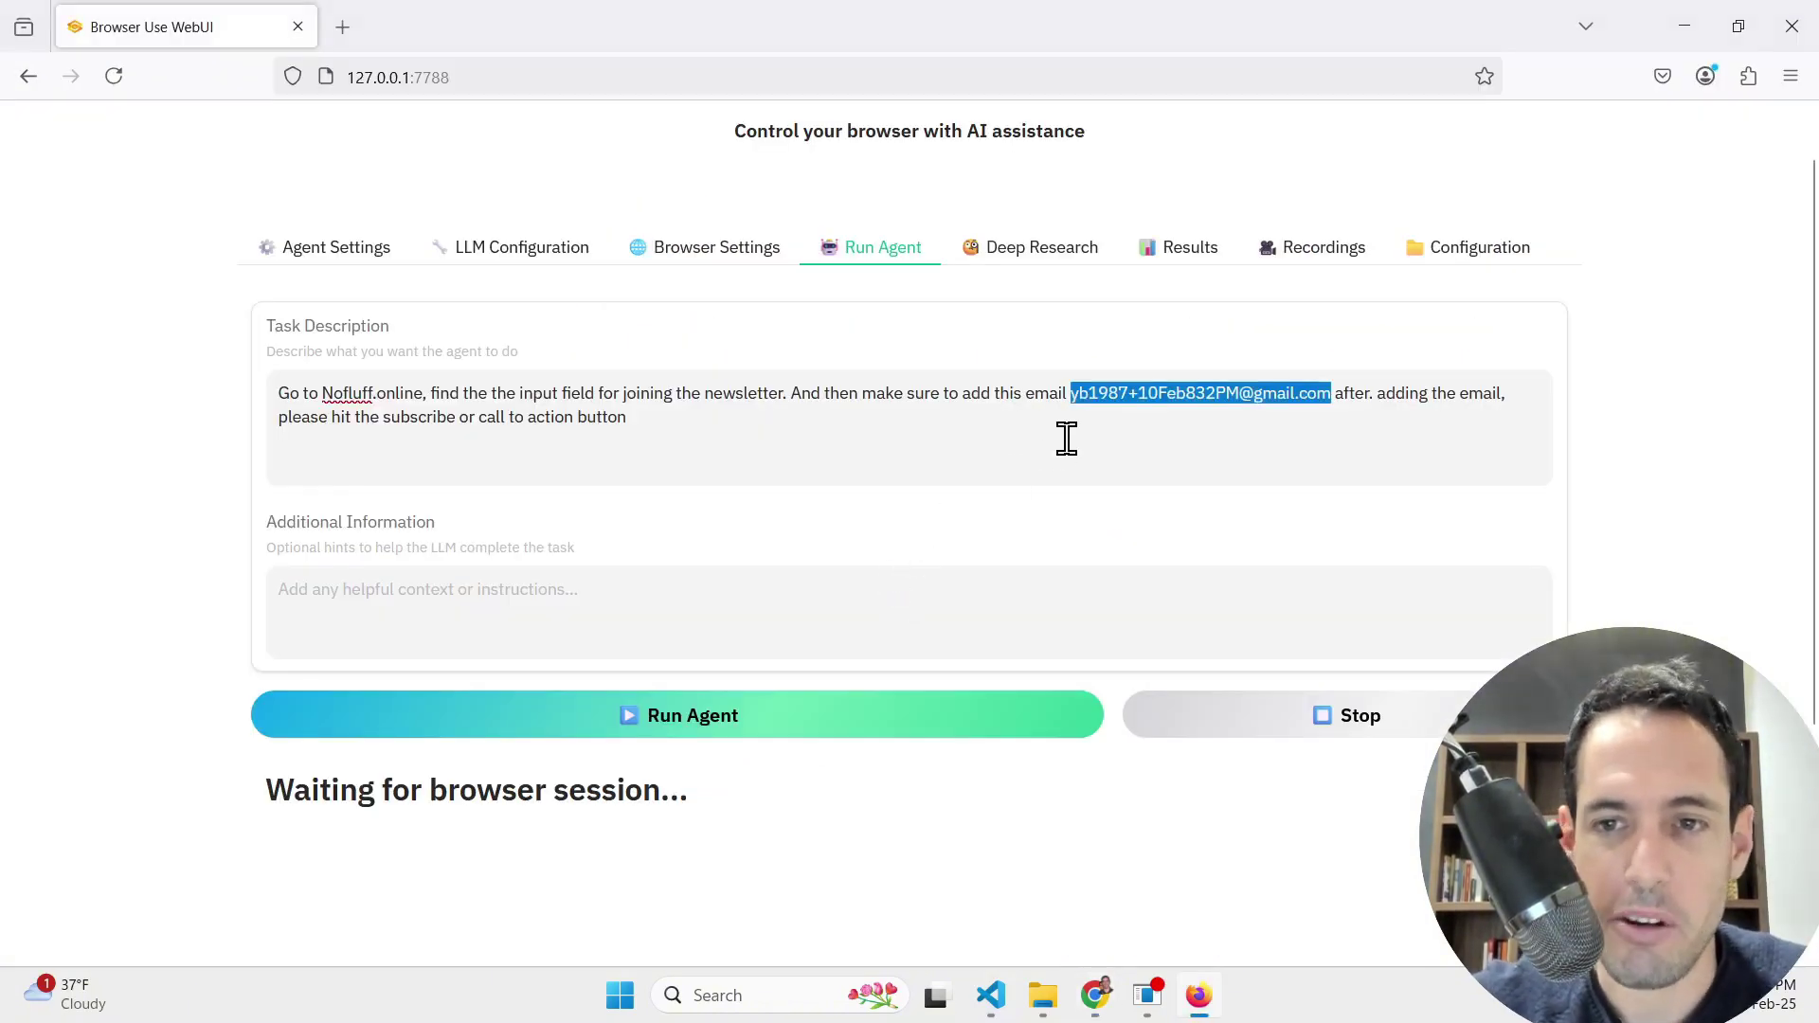
pyautogui.click(1064, 439)
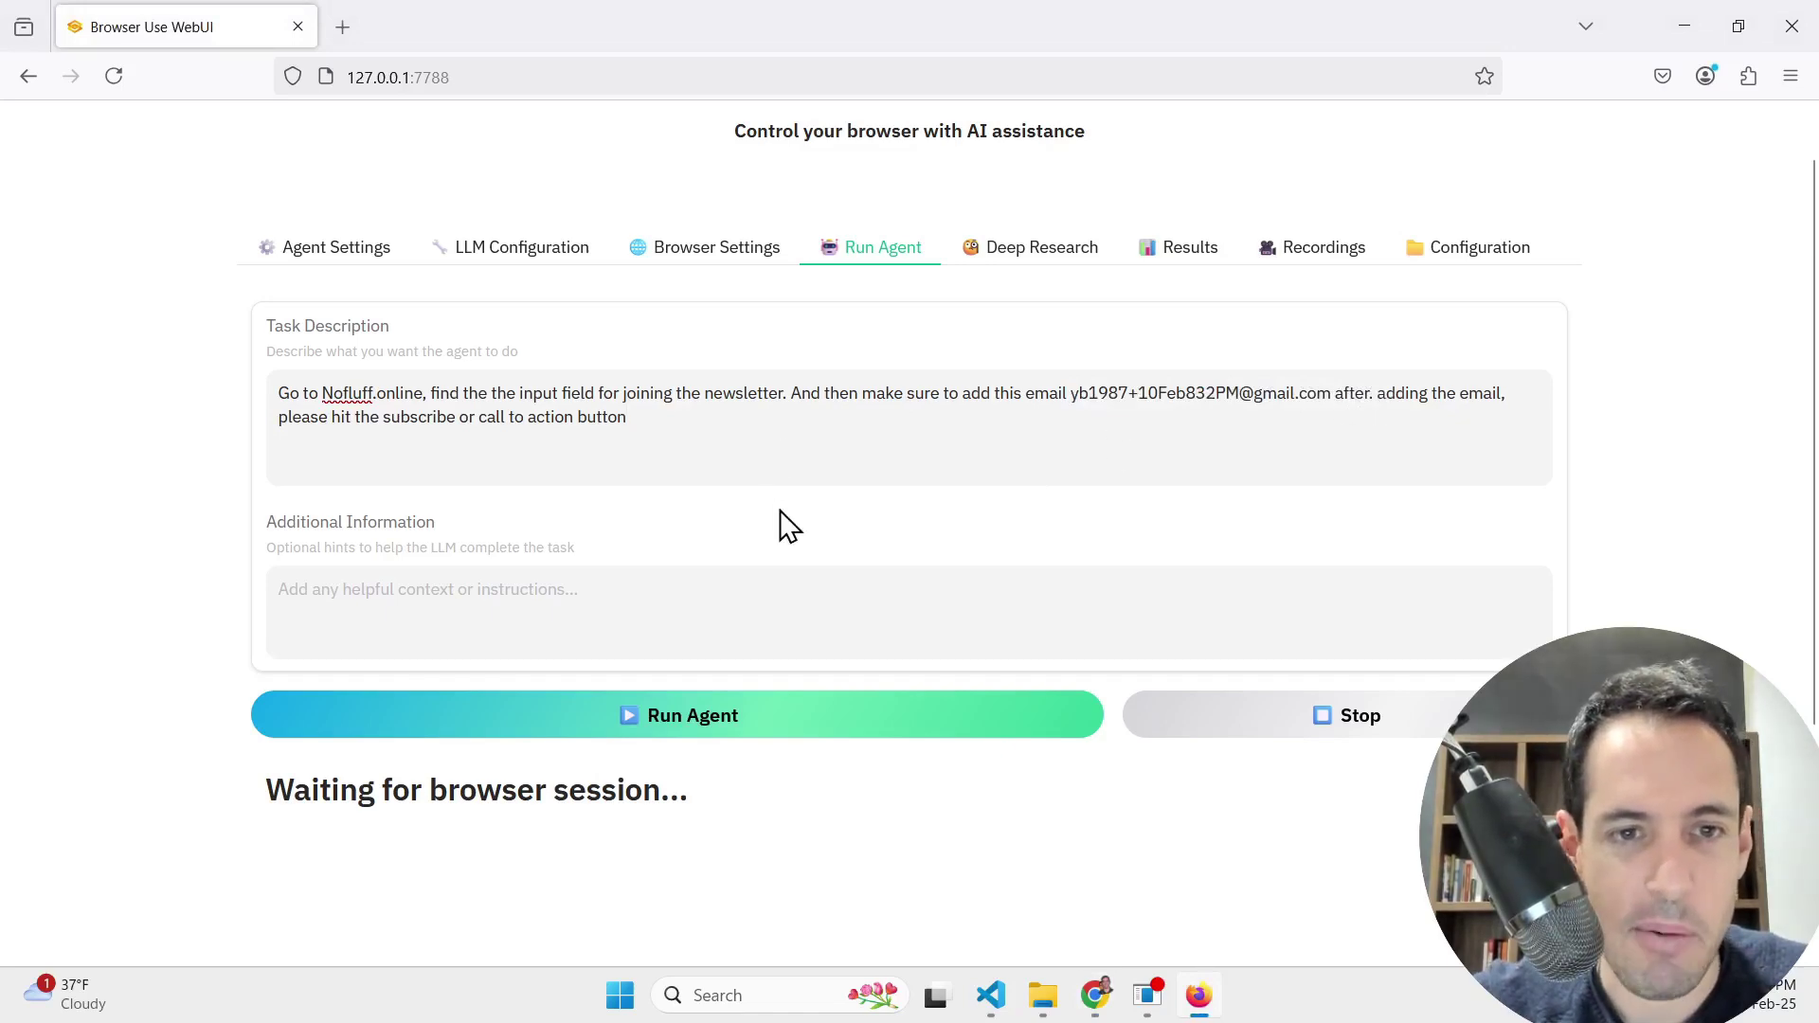
pyautogui.rightClick(1094, 994)
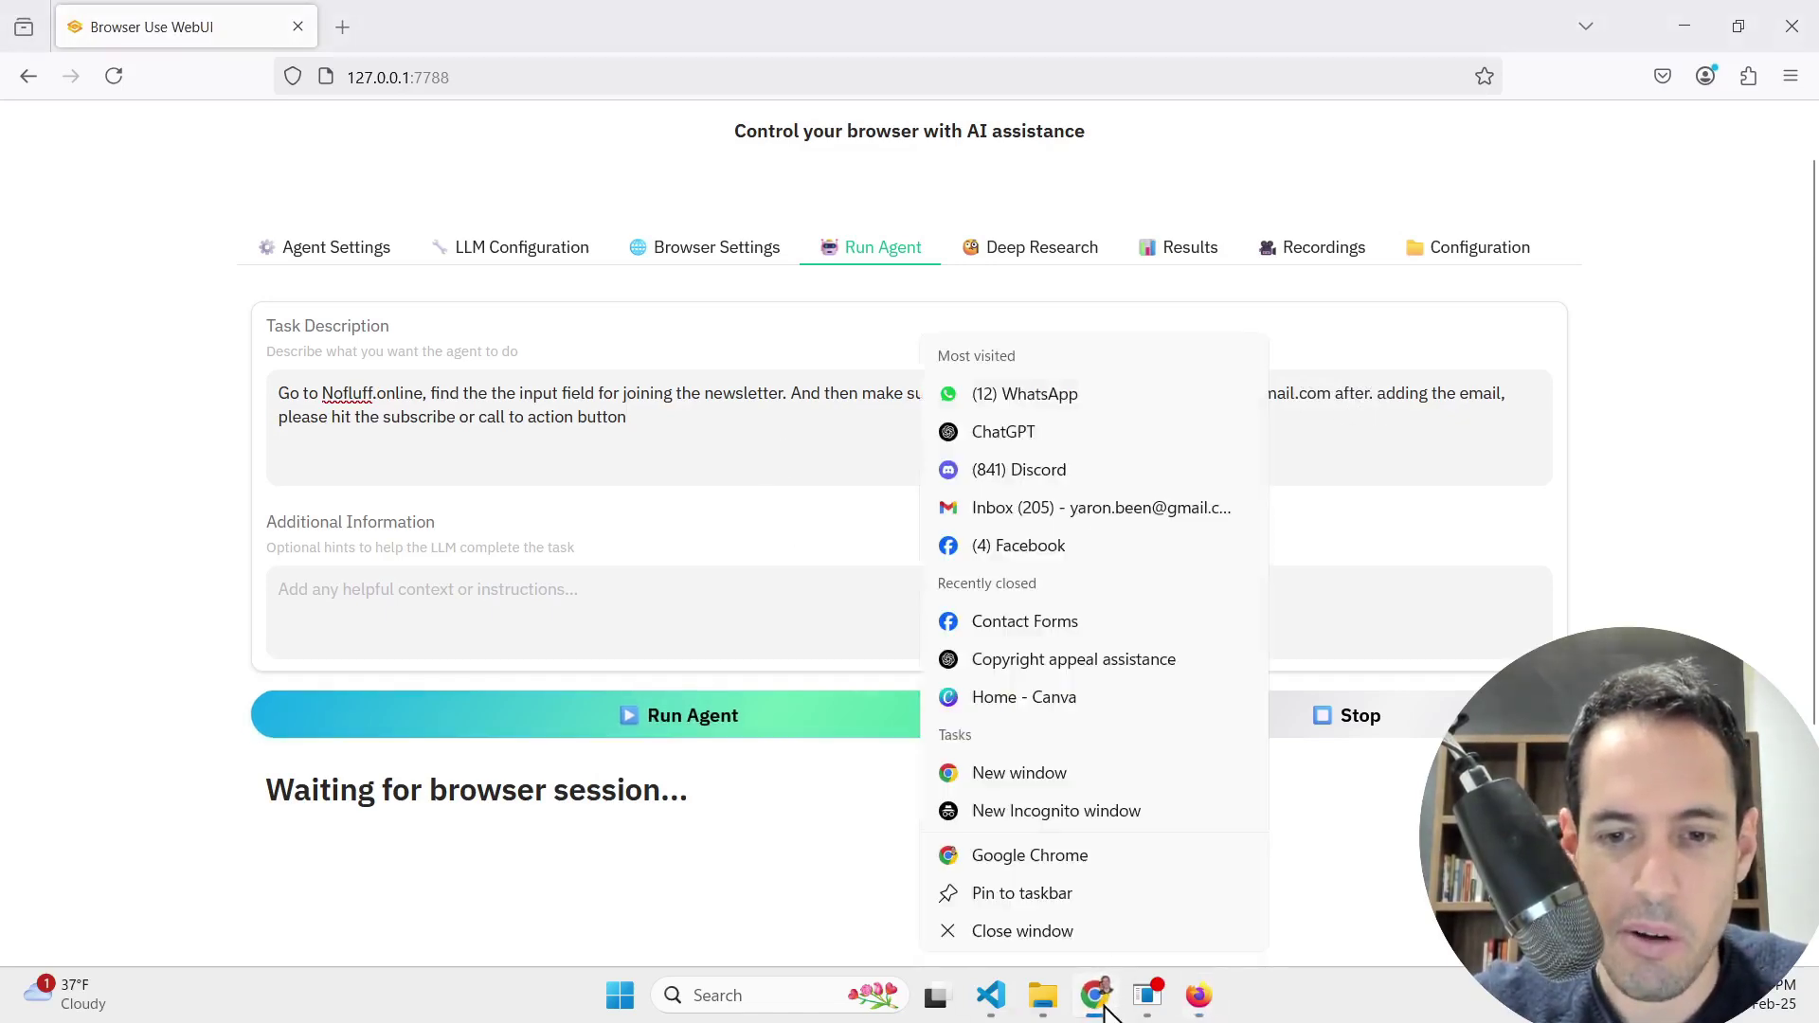
pyautogui.click(1087, 924)
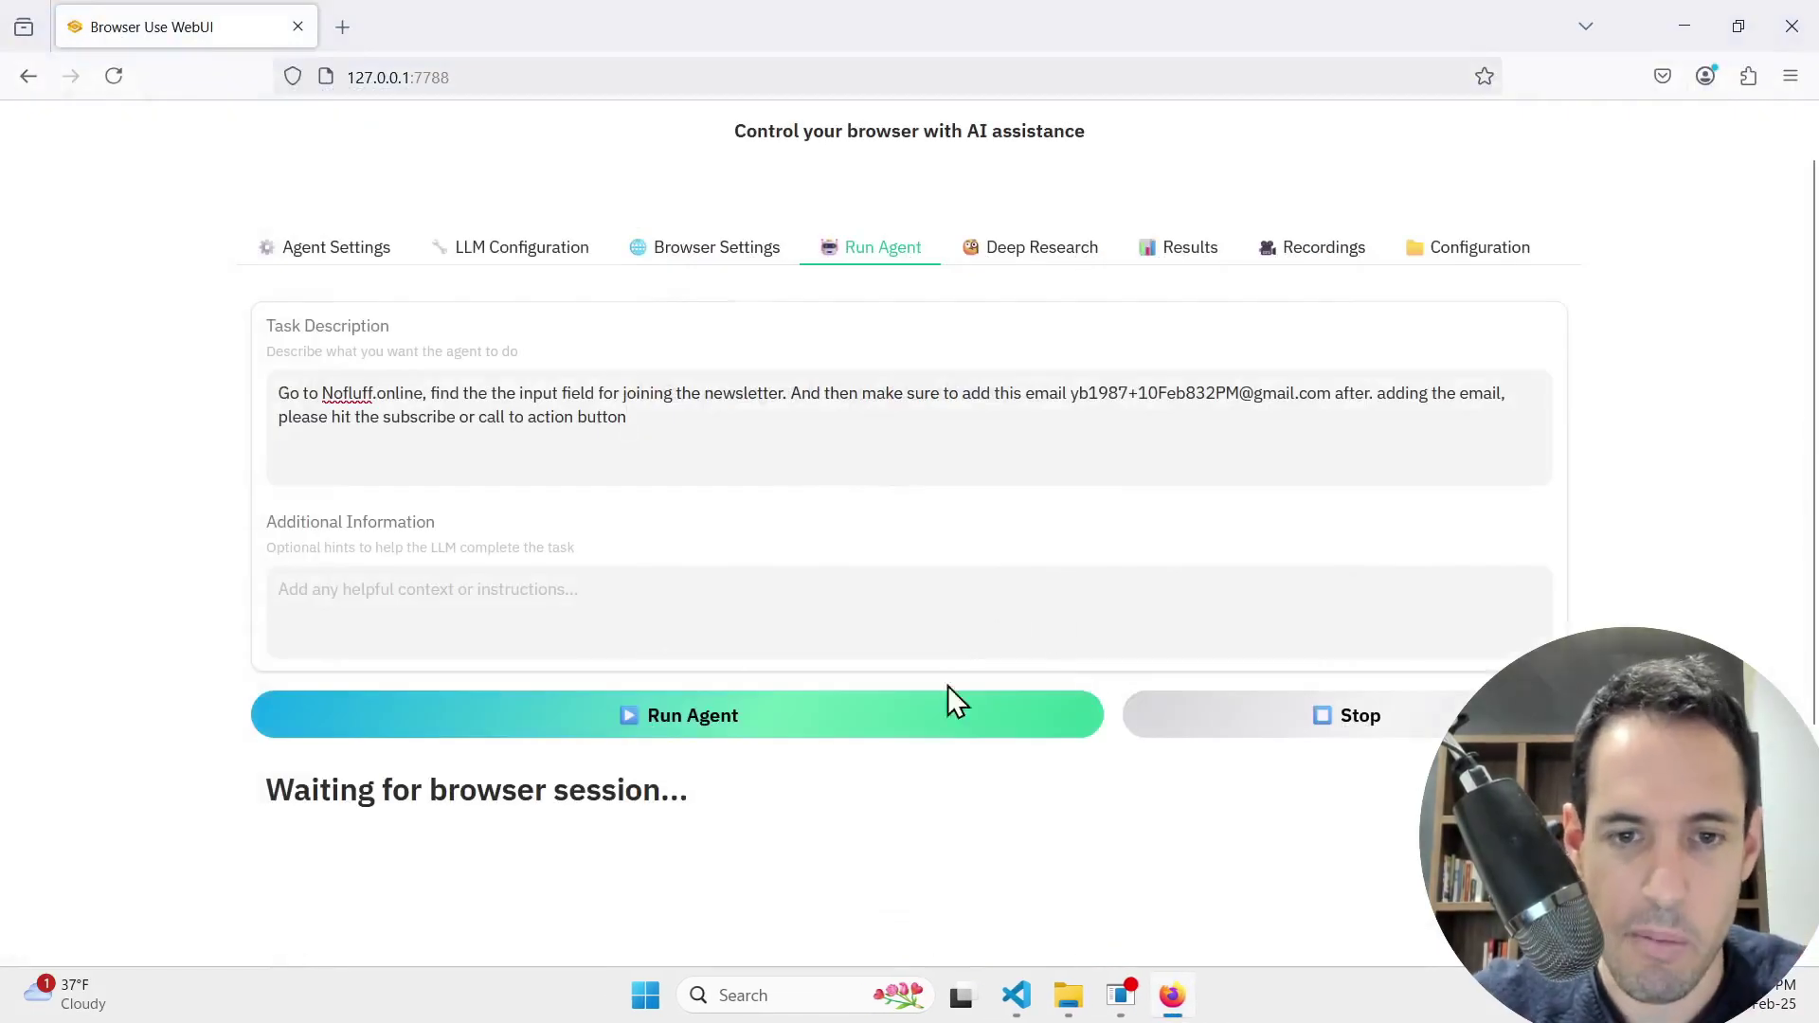
# Step: Run the agent so it signs the address up on Nofluff's newsletter page
pyautogui.click(840, 744)
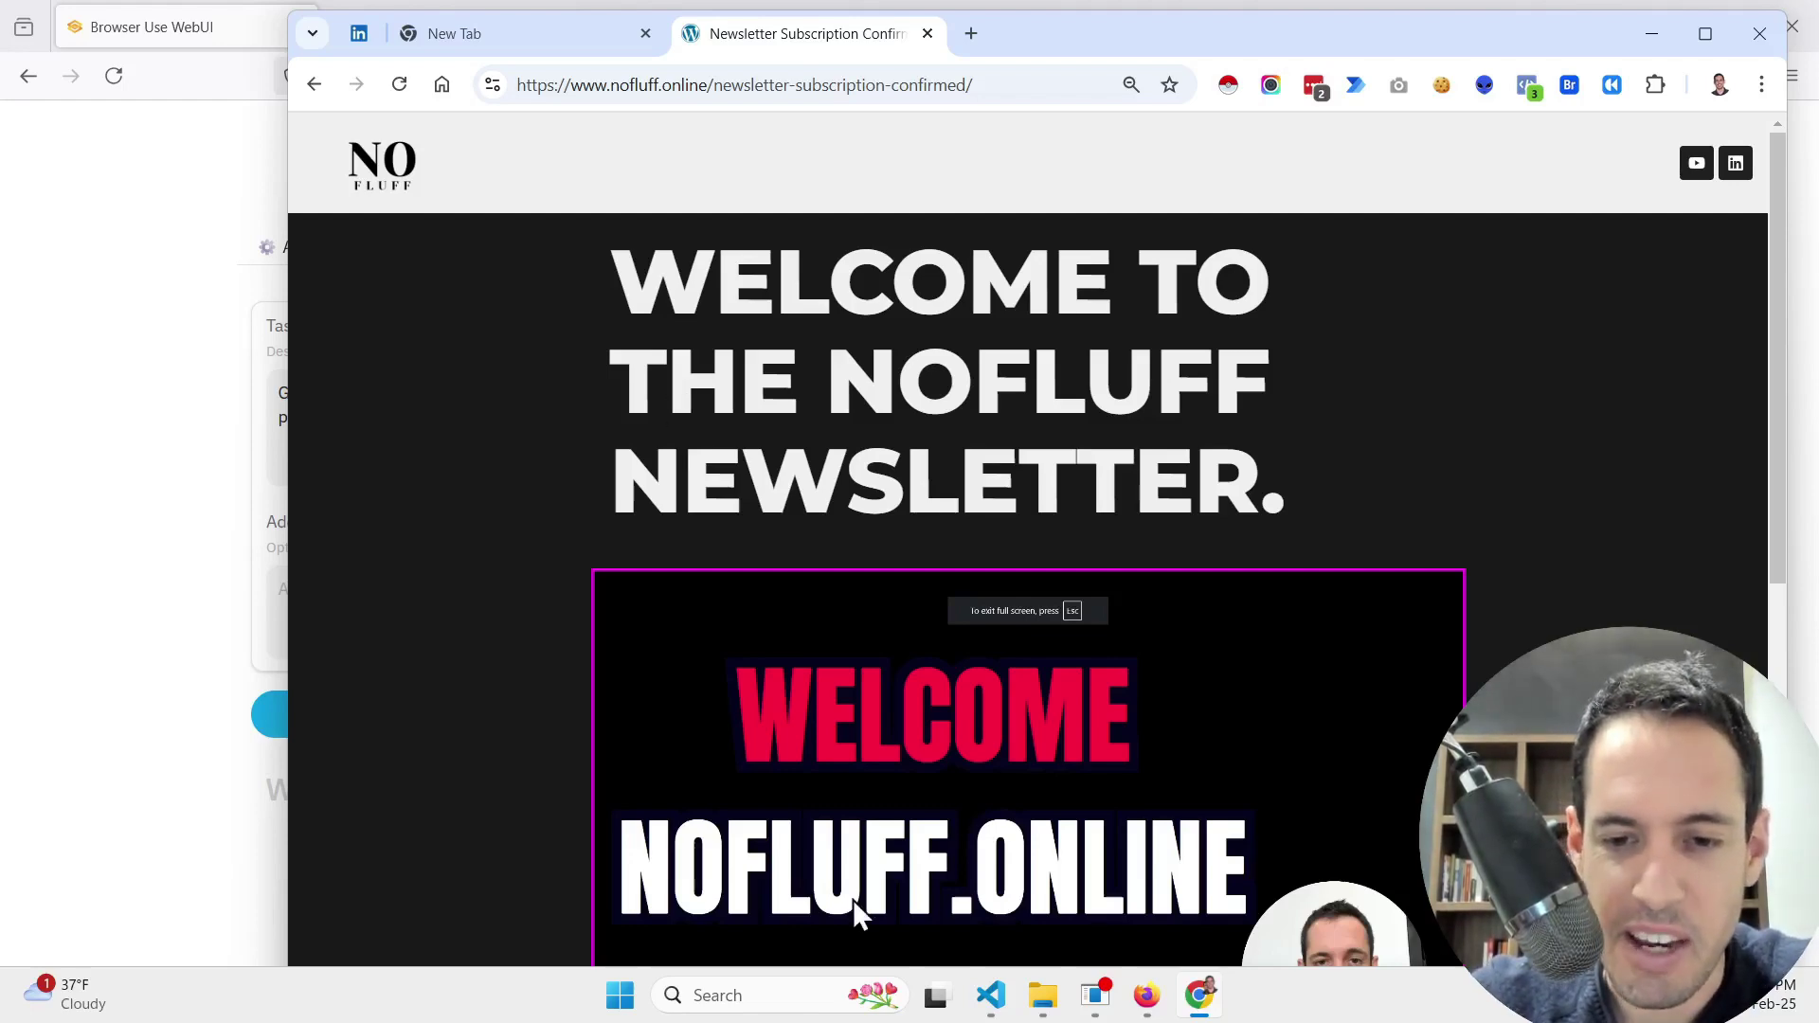
# Step: Enlarge VS Code's terminal and scroll the agent log to 'Task completed successfully' and the agent_history.gif note
pyautogui.click(991, 996)
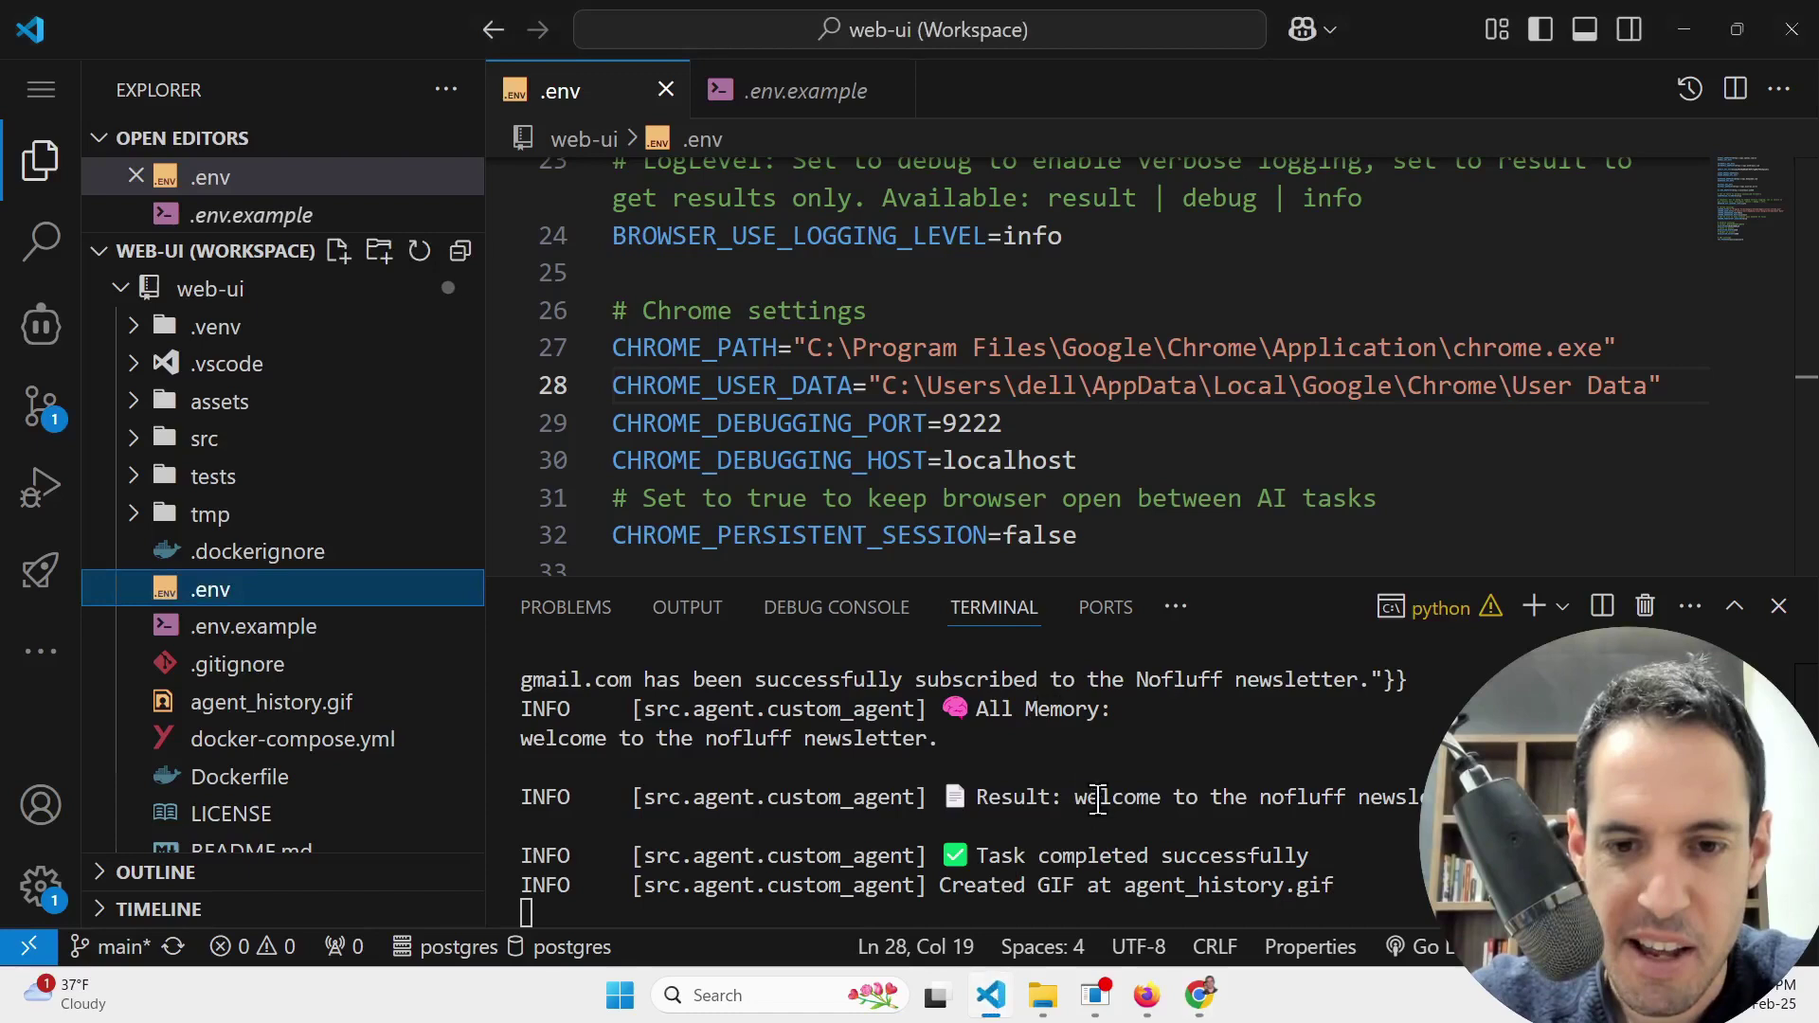
pyautogui.scroll(3, 1089, 805)
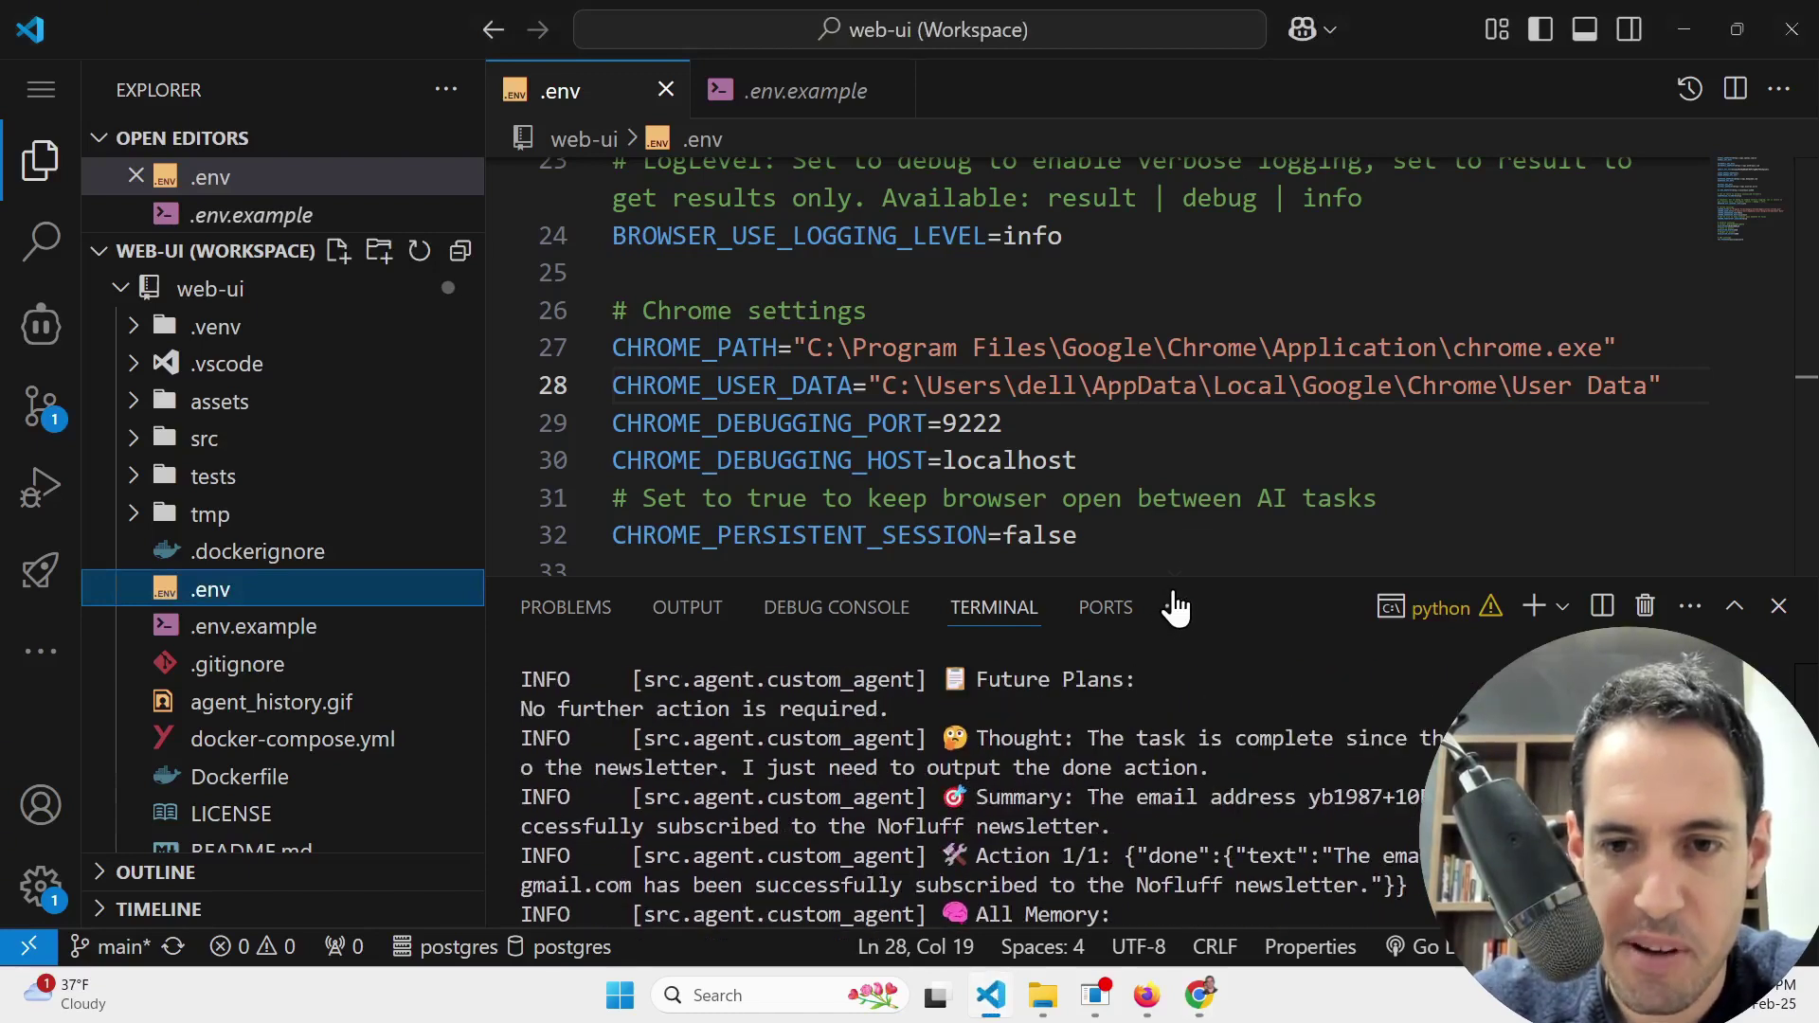
pyautogui.moveTo(1184, 574); pyautogui.dragTo(1157, 252)
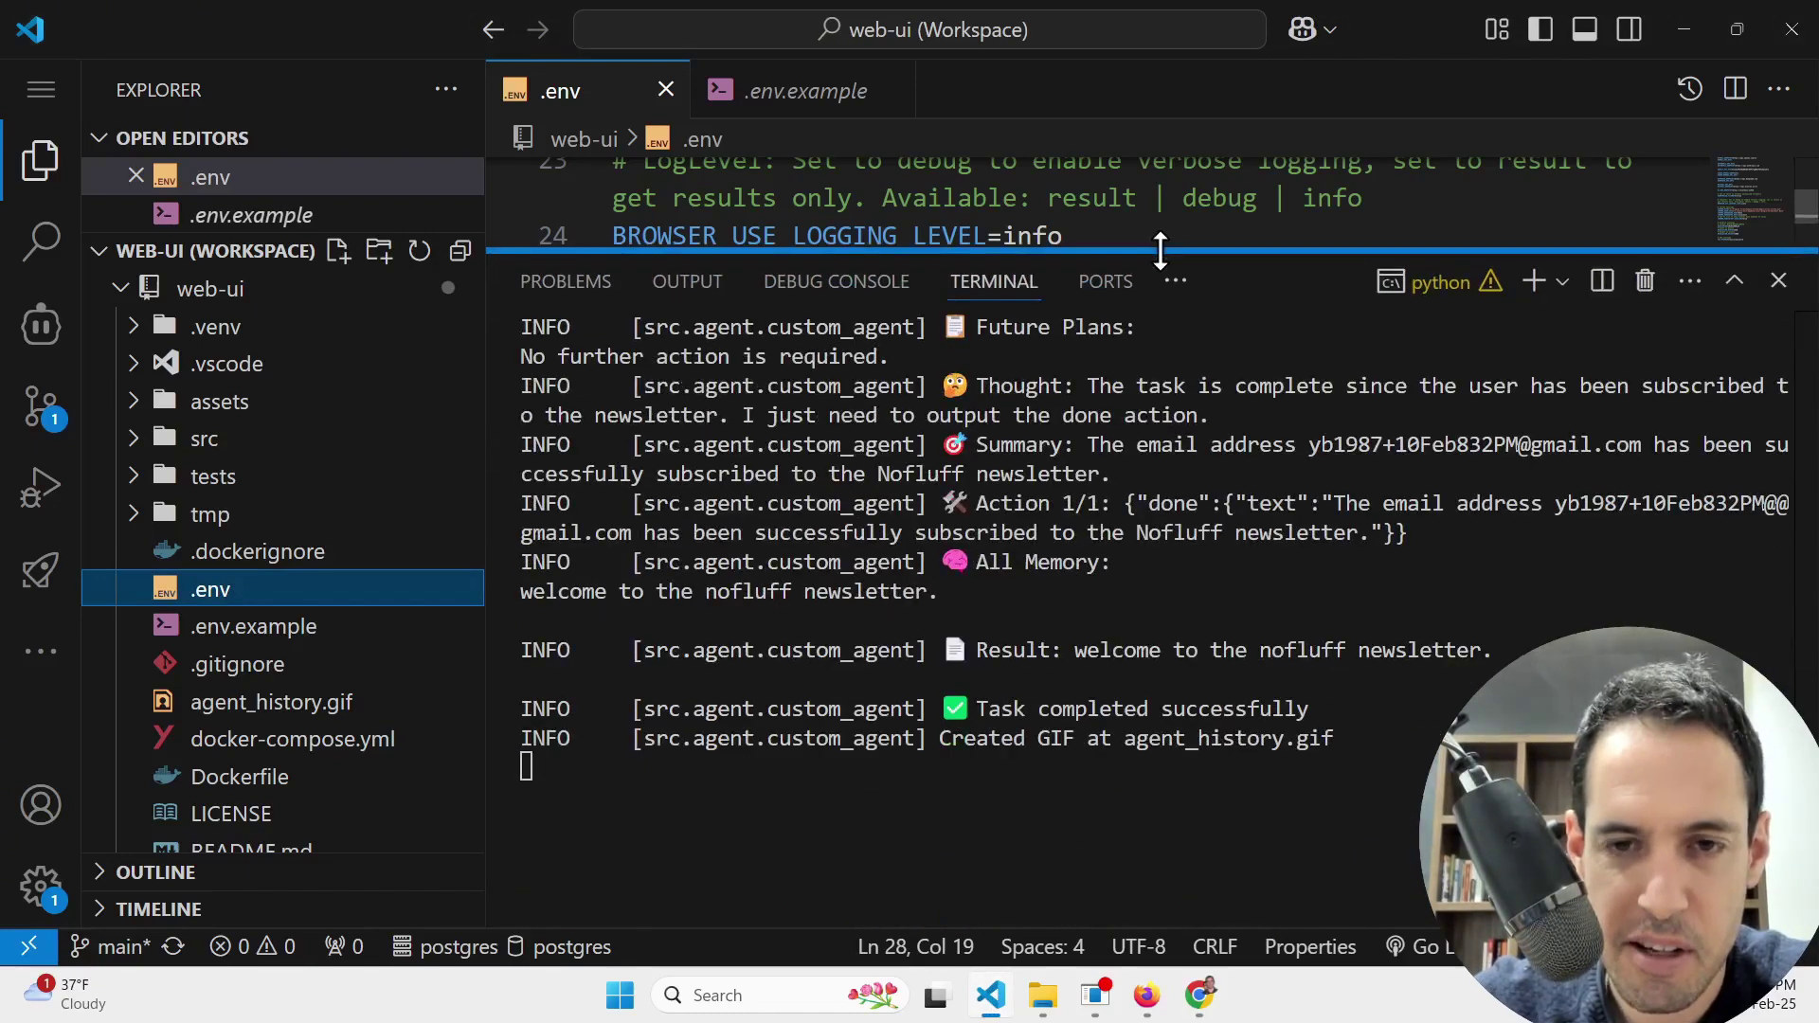
pyautogui.scroll(5, 1129, 560)
pyautogui.scroll(20, 1129, 561)
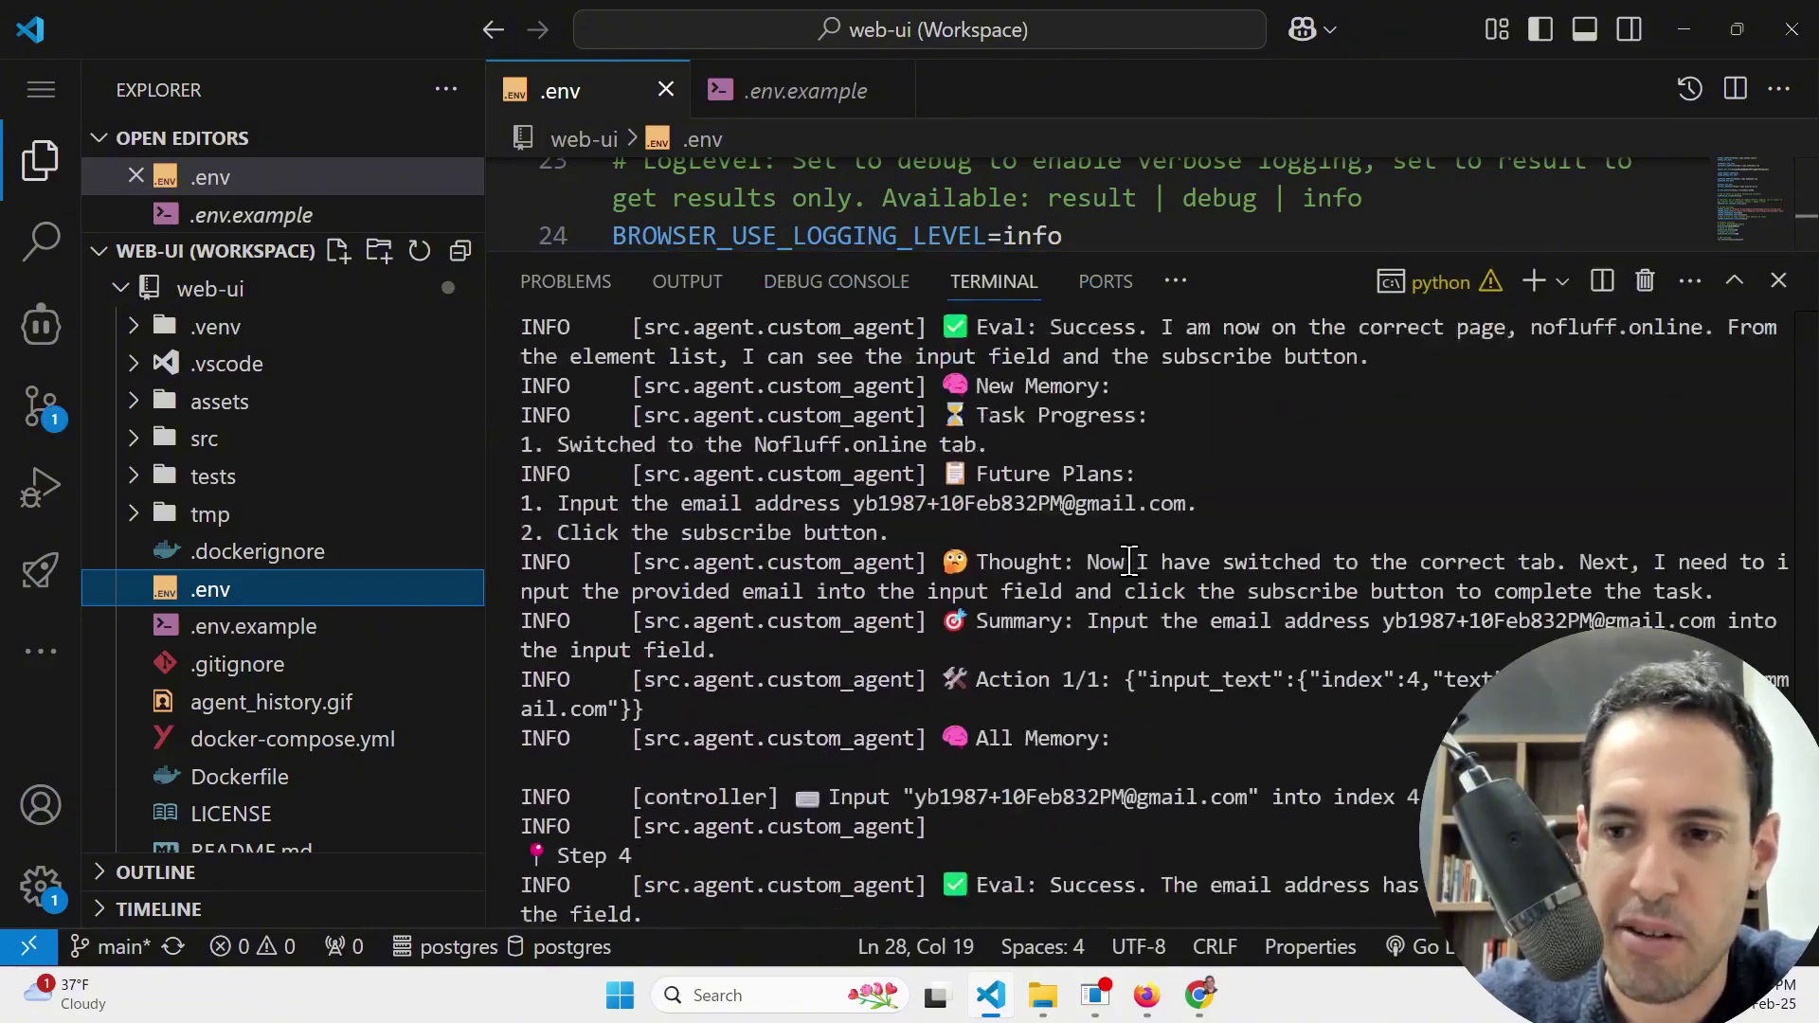
pyautogui.scroll(-10, 1129, 561)
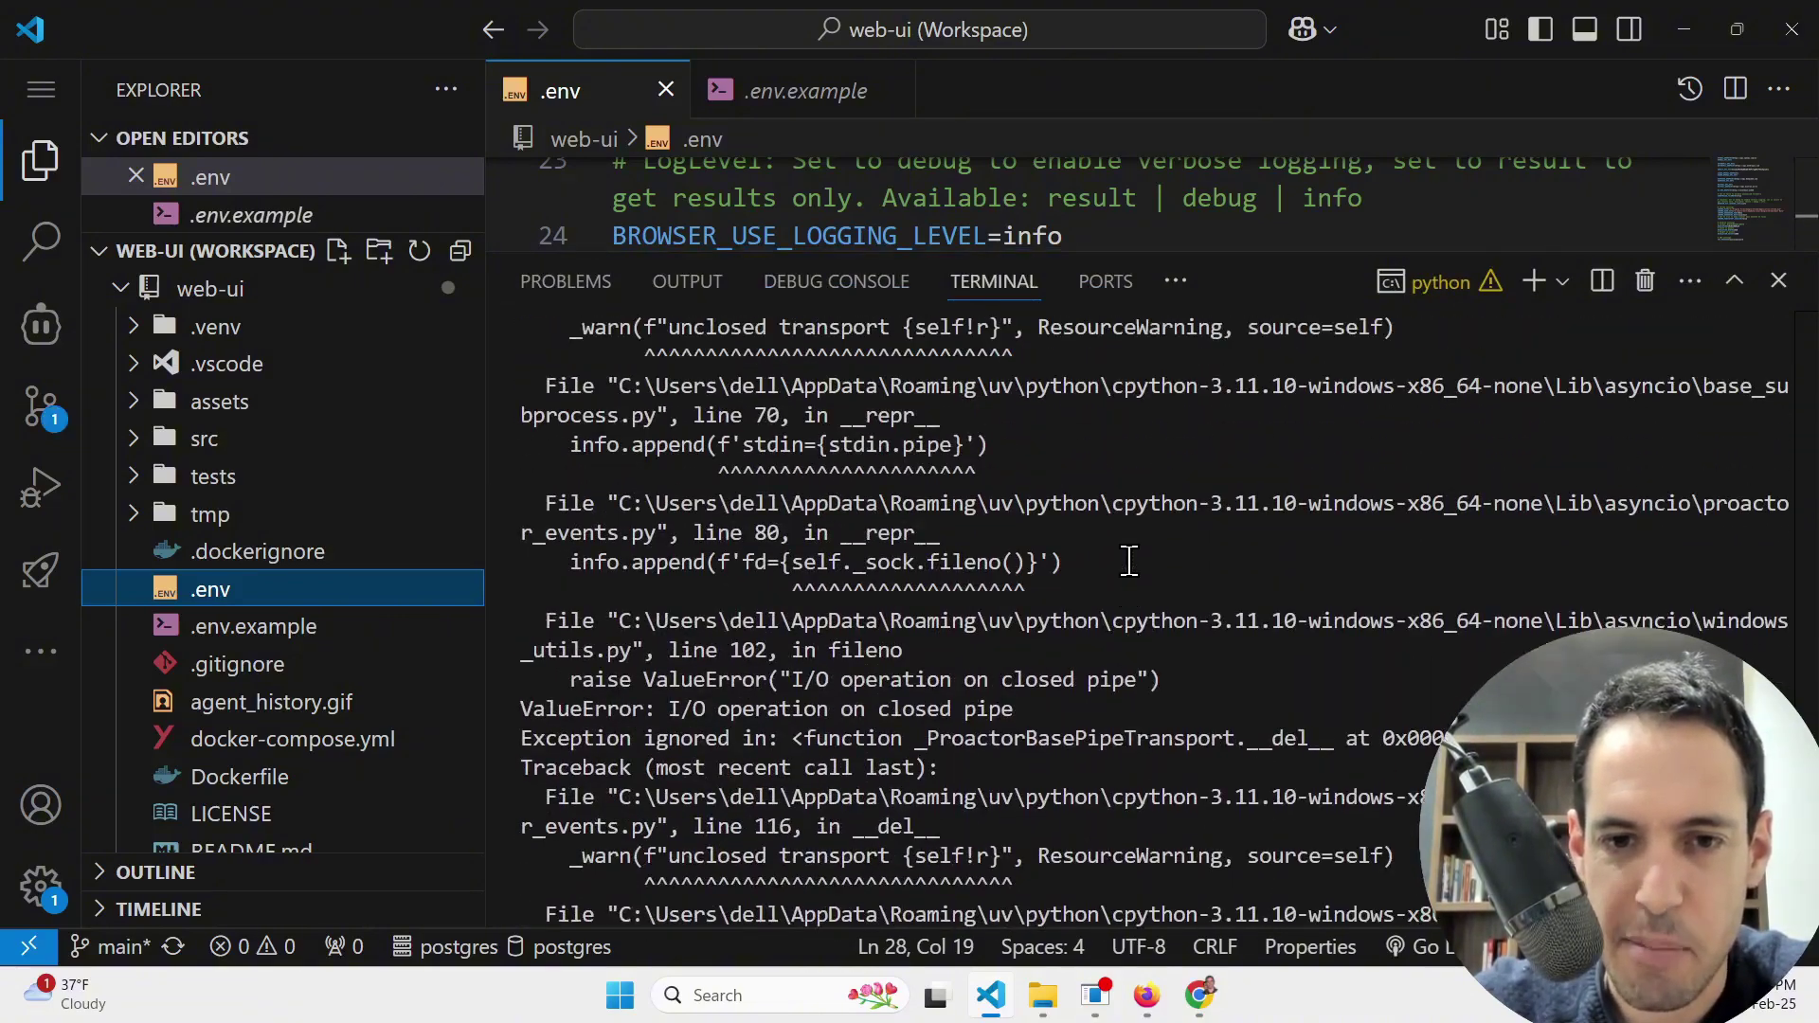
pyautogui.scroll(-3, 1129, 561)
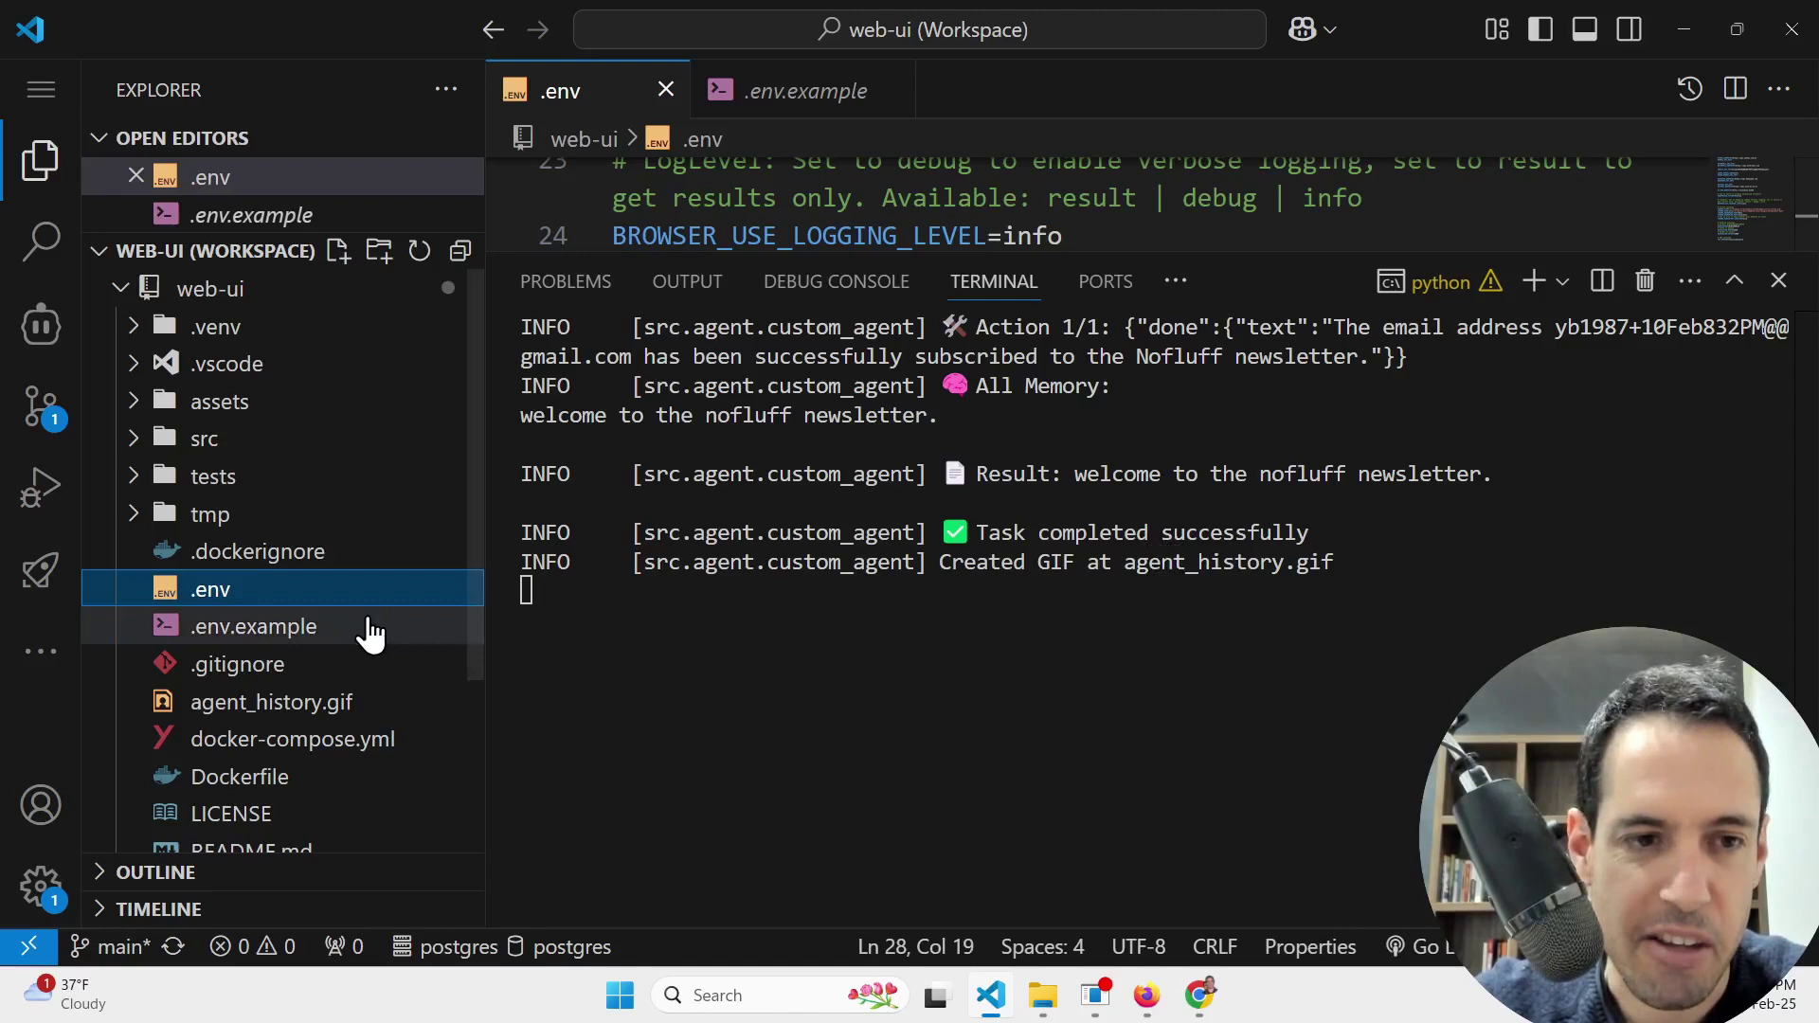
# Step: Check the NoFluff 'Welcome to the NoFluff Newsletter.' page, close Chrome, and return to the WebUI
pyautogui.scroll(-3, 245, 473)
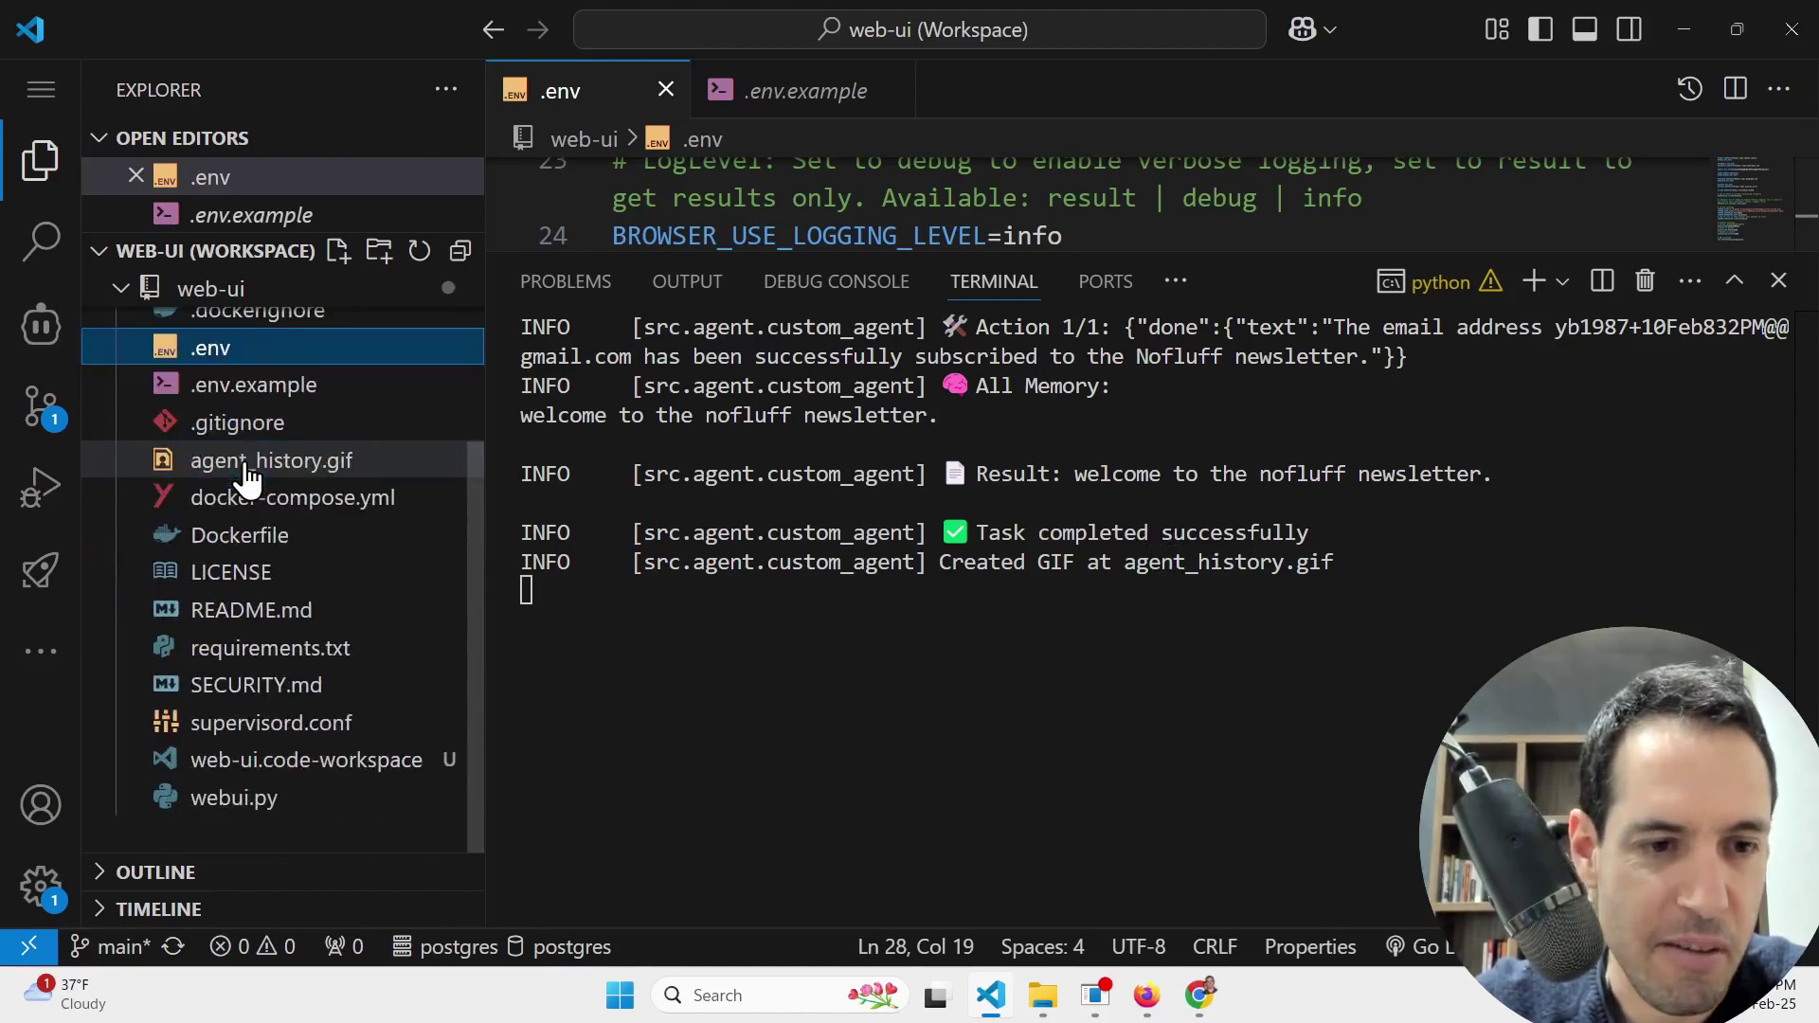
pyautogui.scroll(3, 246, 479)
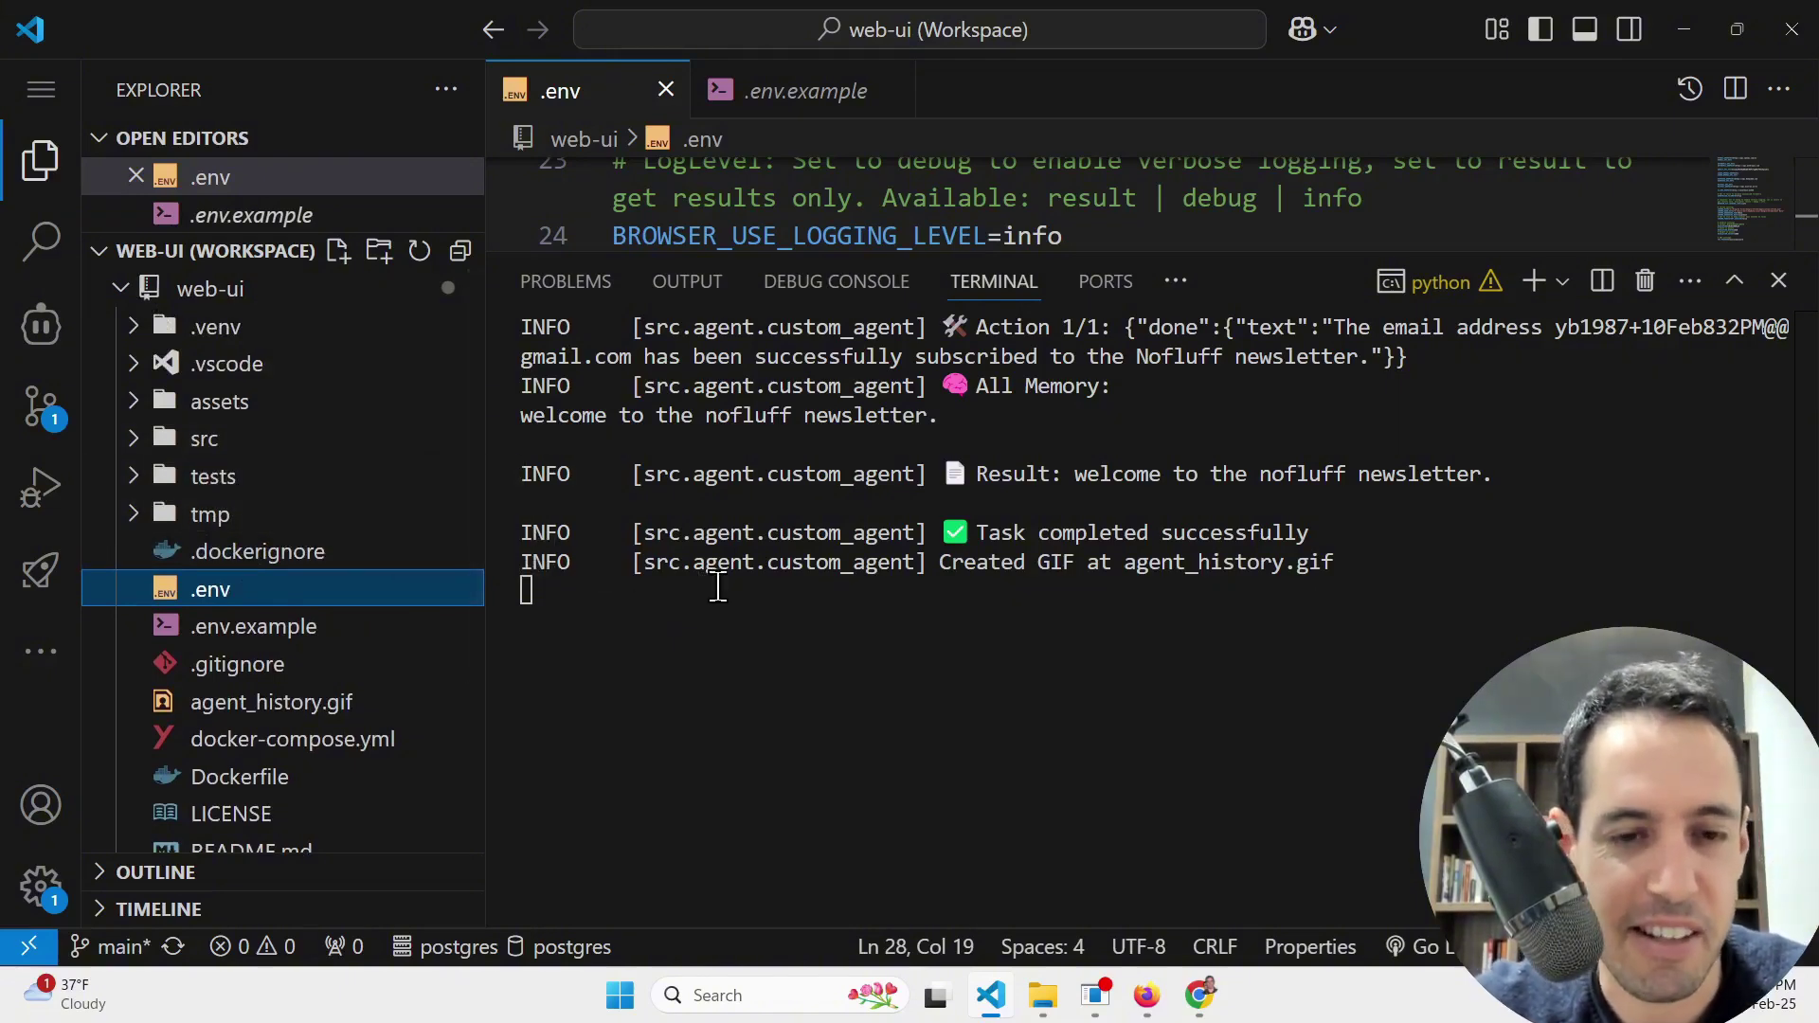
pyautogui.hotkey('alt', 'Tab')
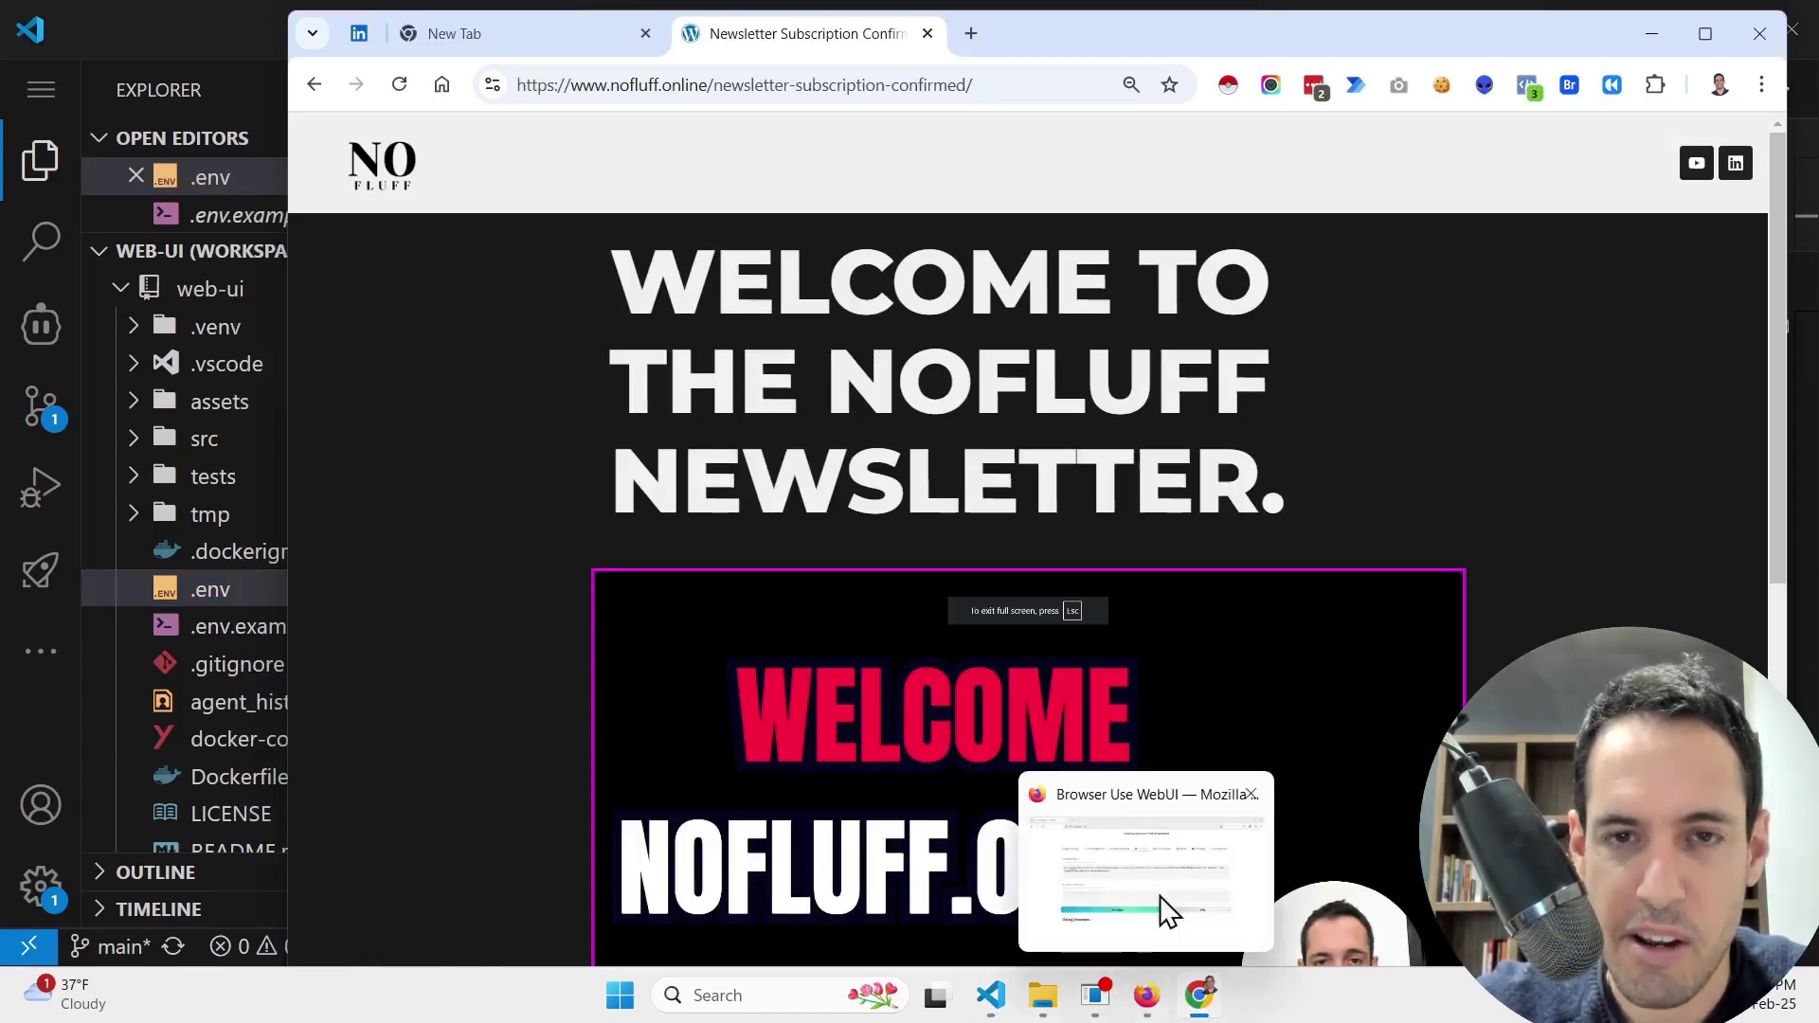
pyautogui.click(1759, 33)
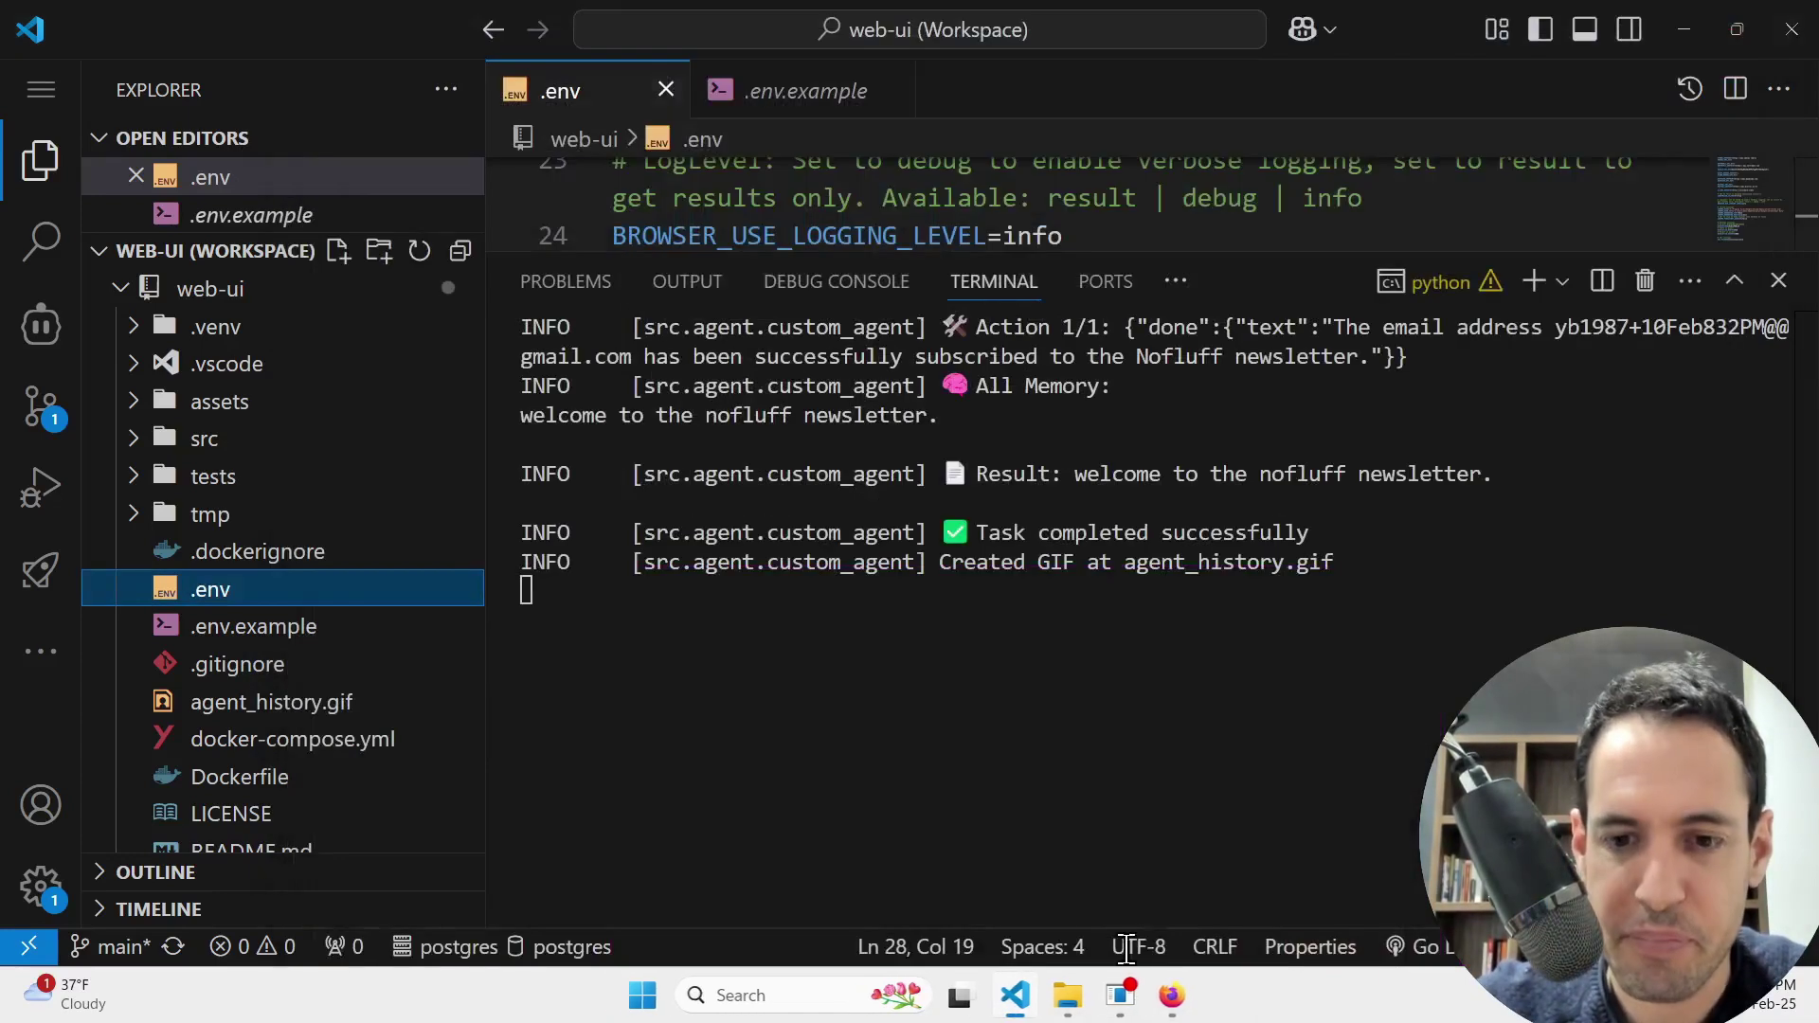
pyautogui.click(1172, 1004)
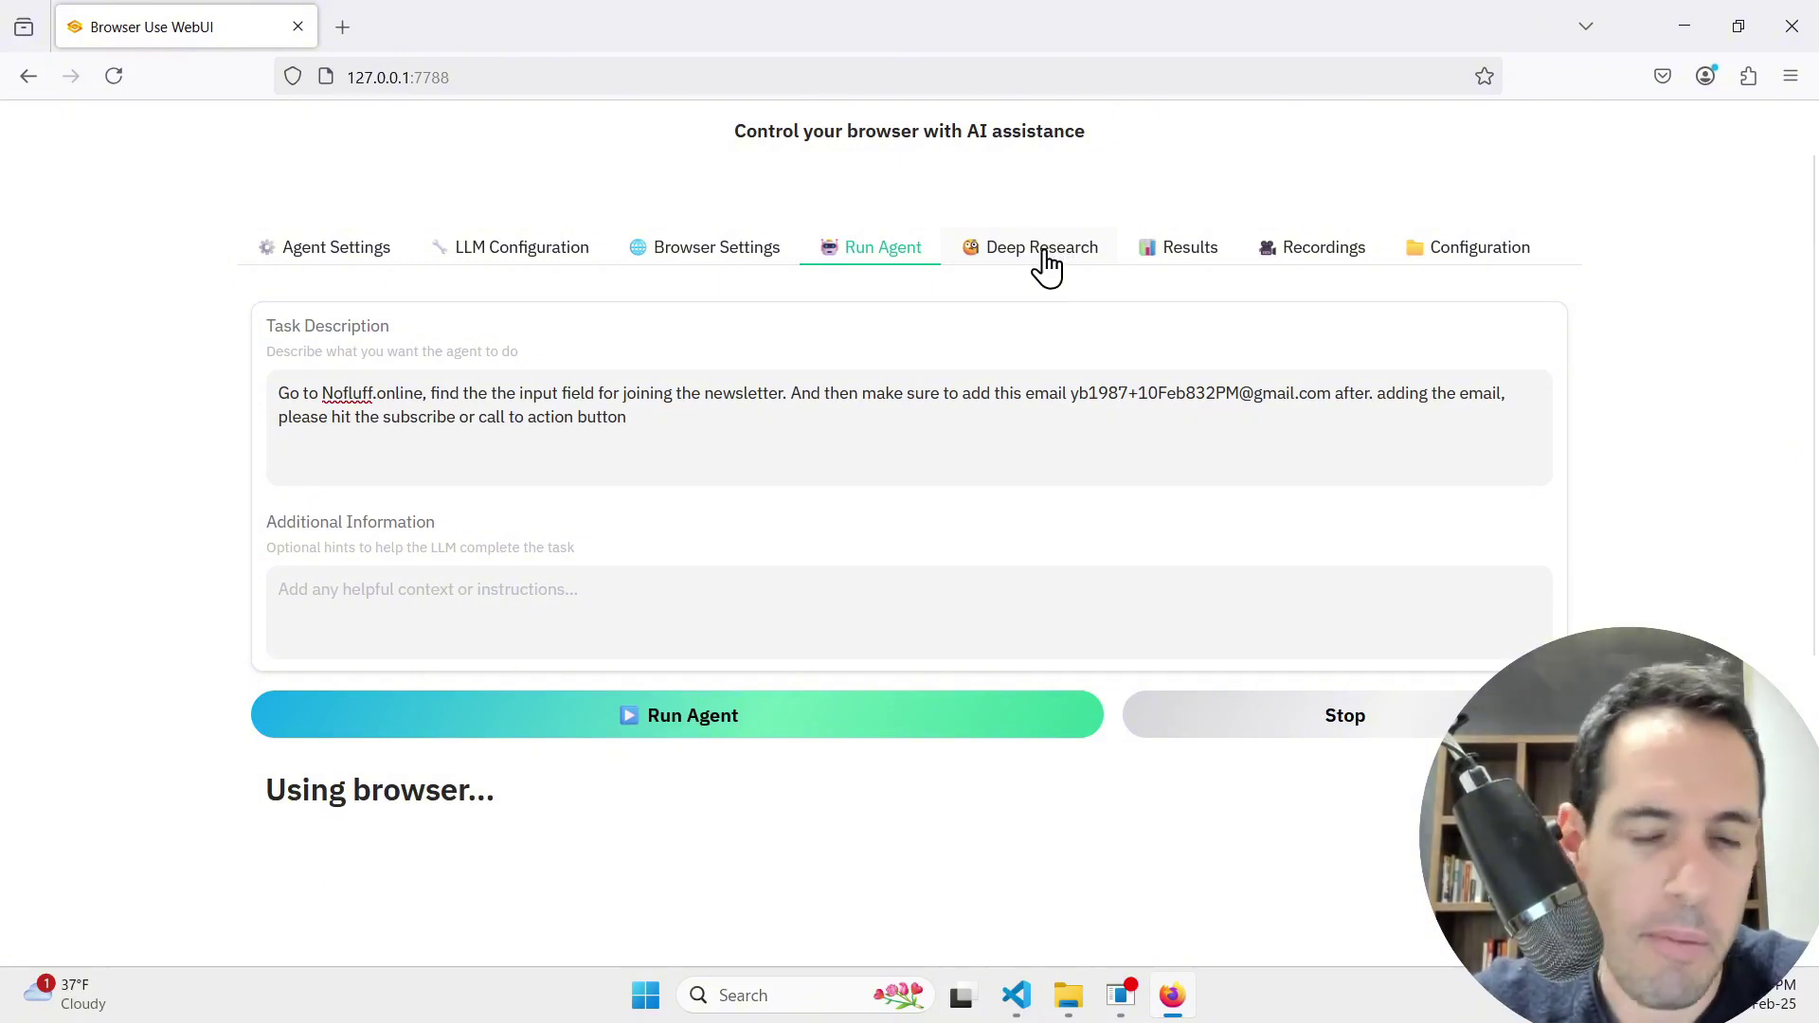
# Step: Open the Deep Research tab and select the Reinforcement Learning for LLMs topic in the Research Task
pyautogui.click(556, 254)
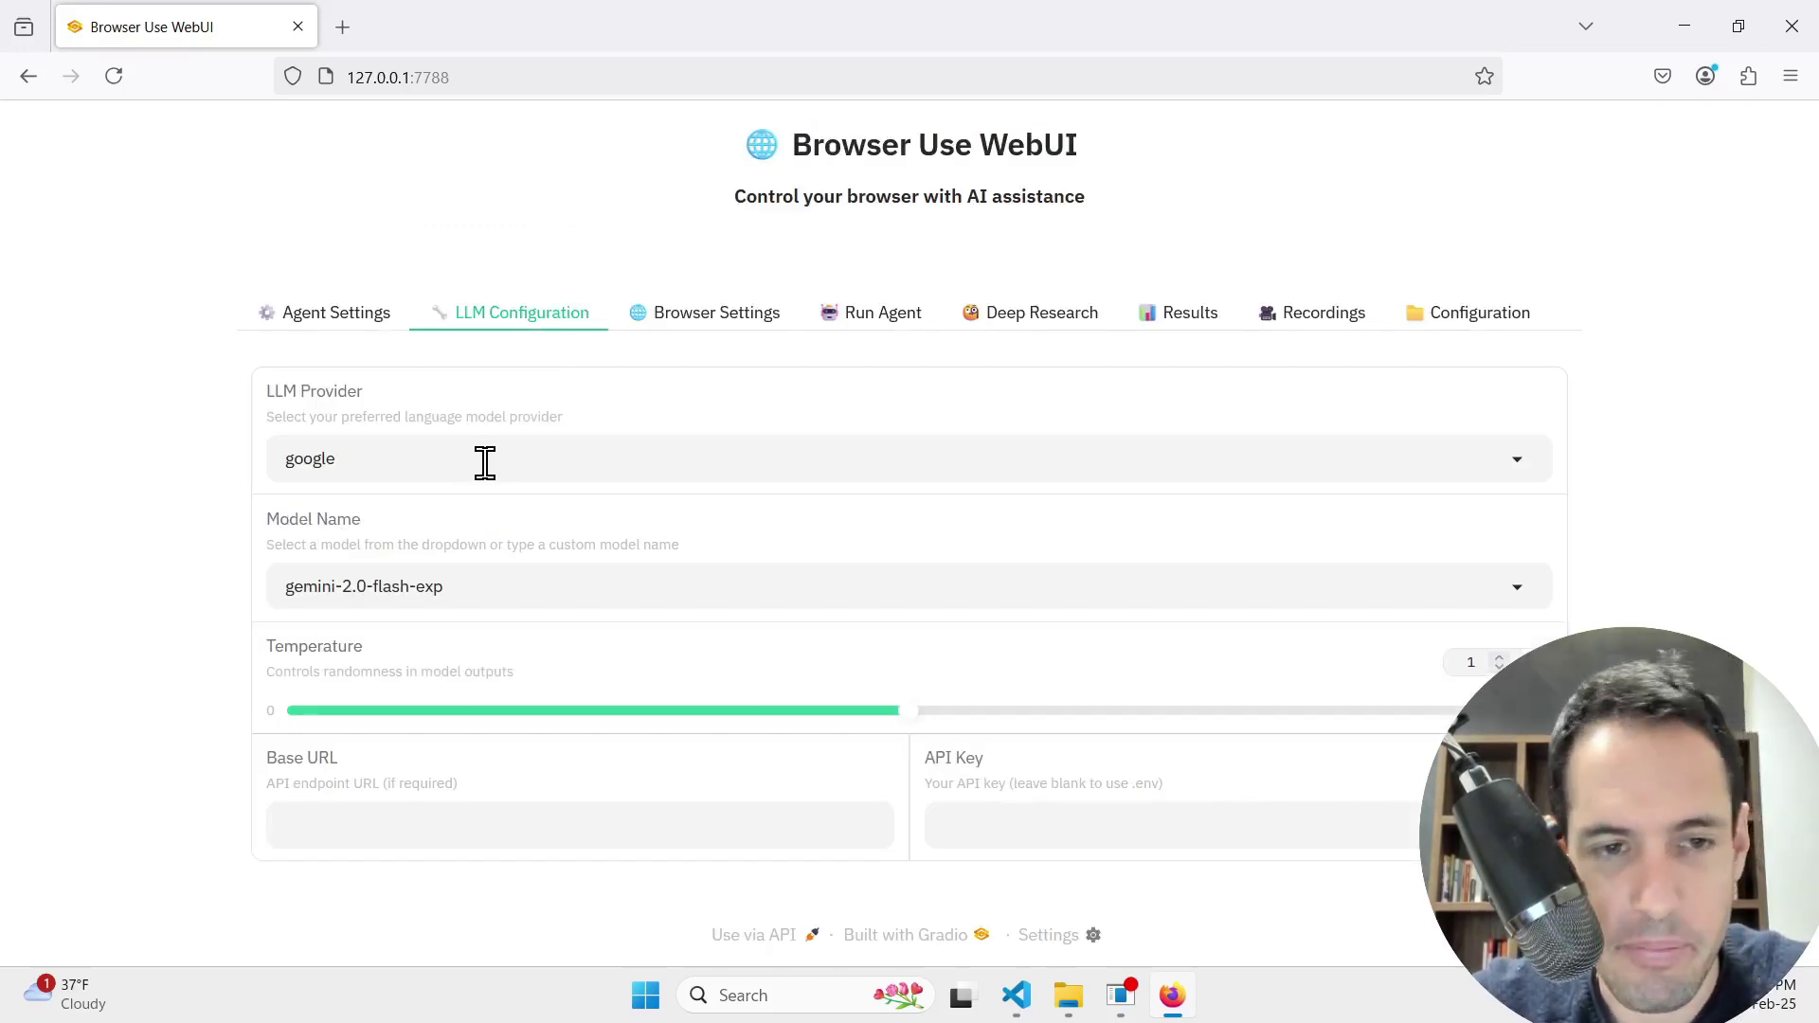
pyautogui.click(1049, 322)
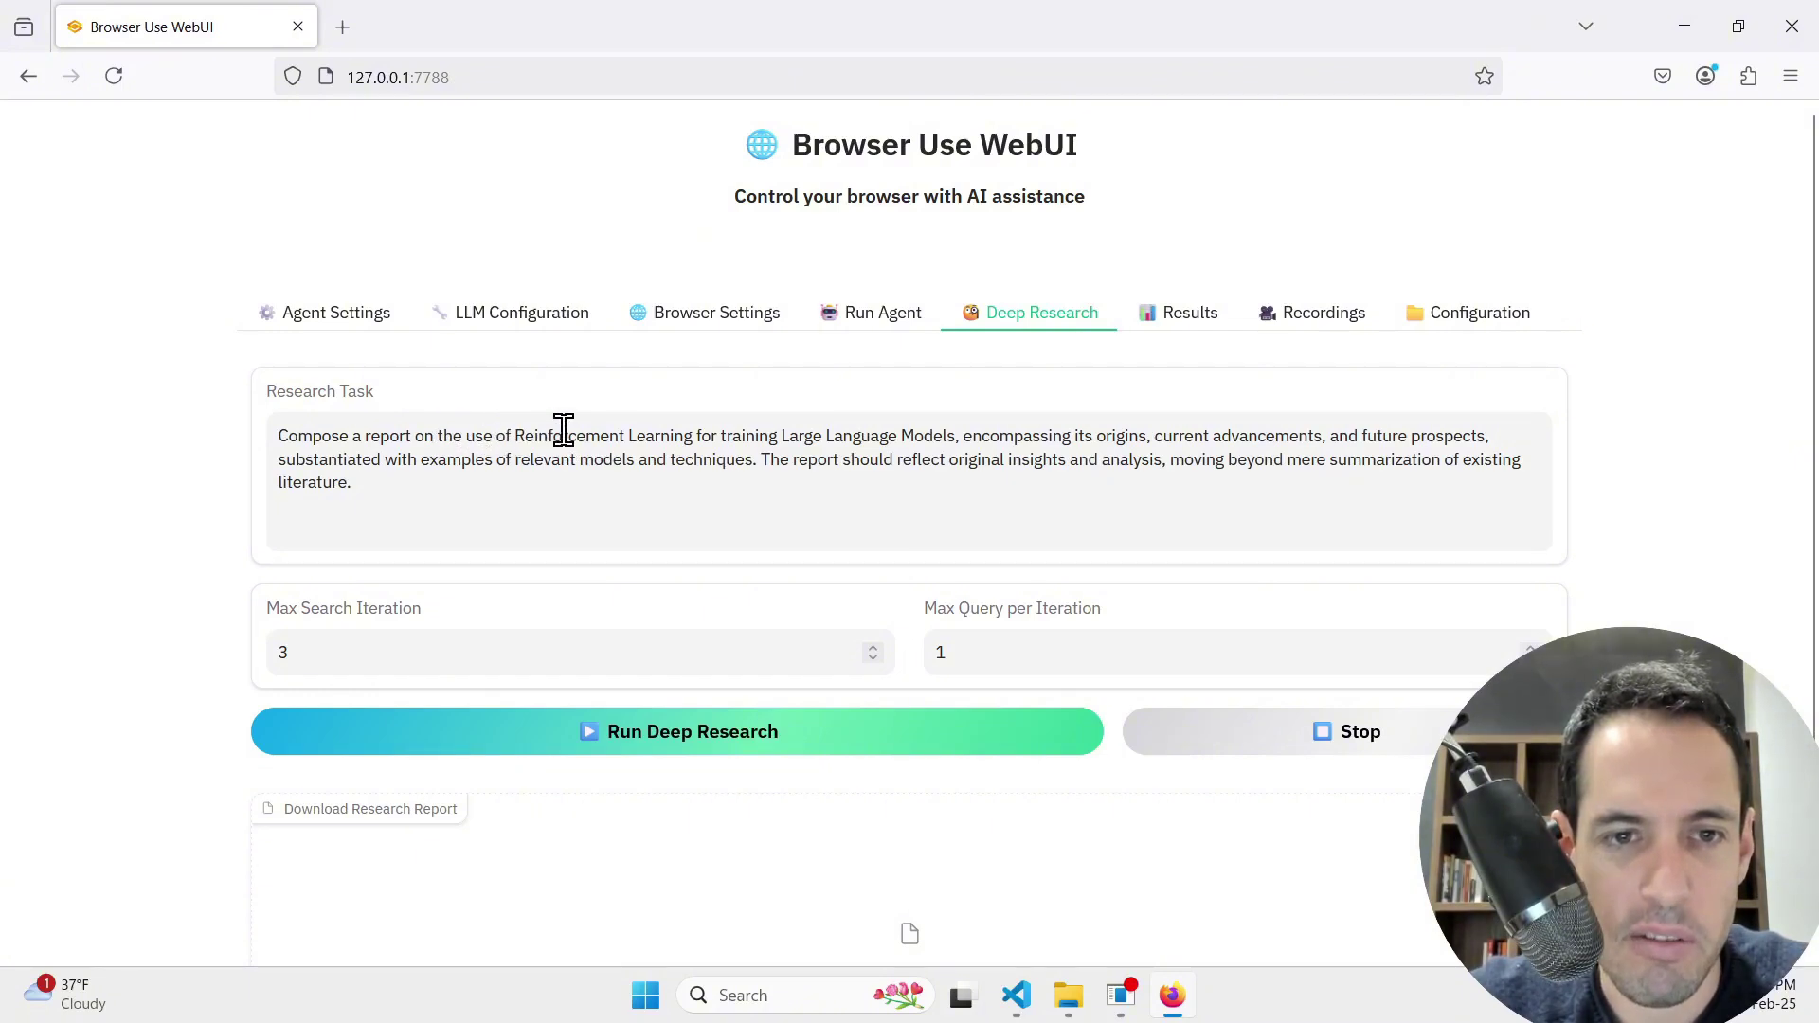
pyautogui.moveTo(516, 435); pyautogui.dragTo(950, 434)
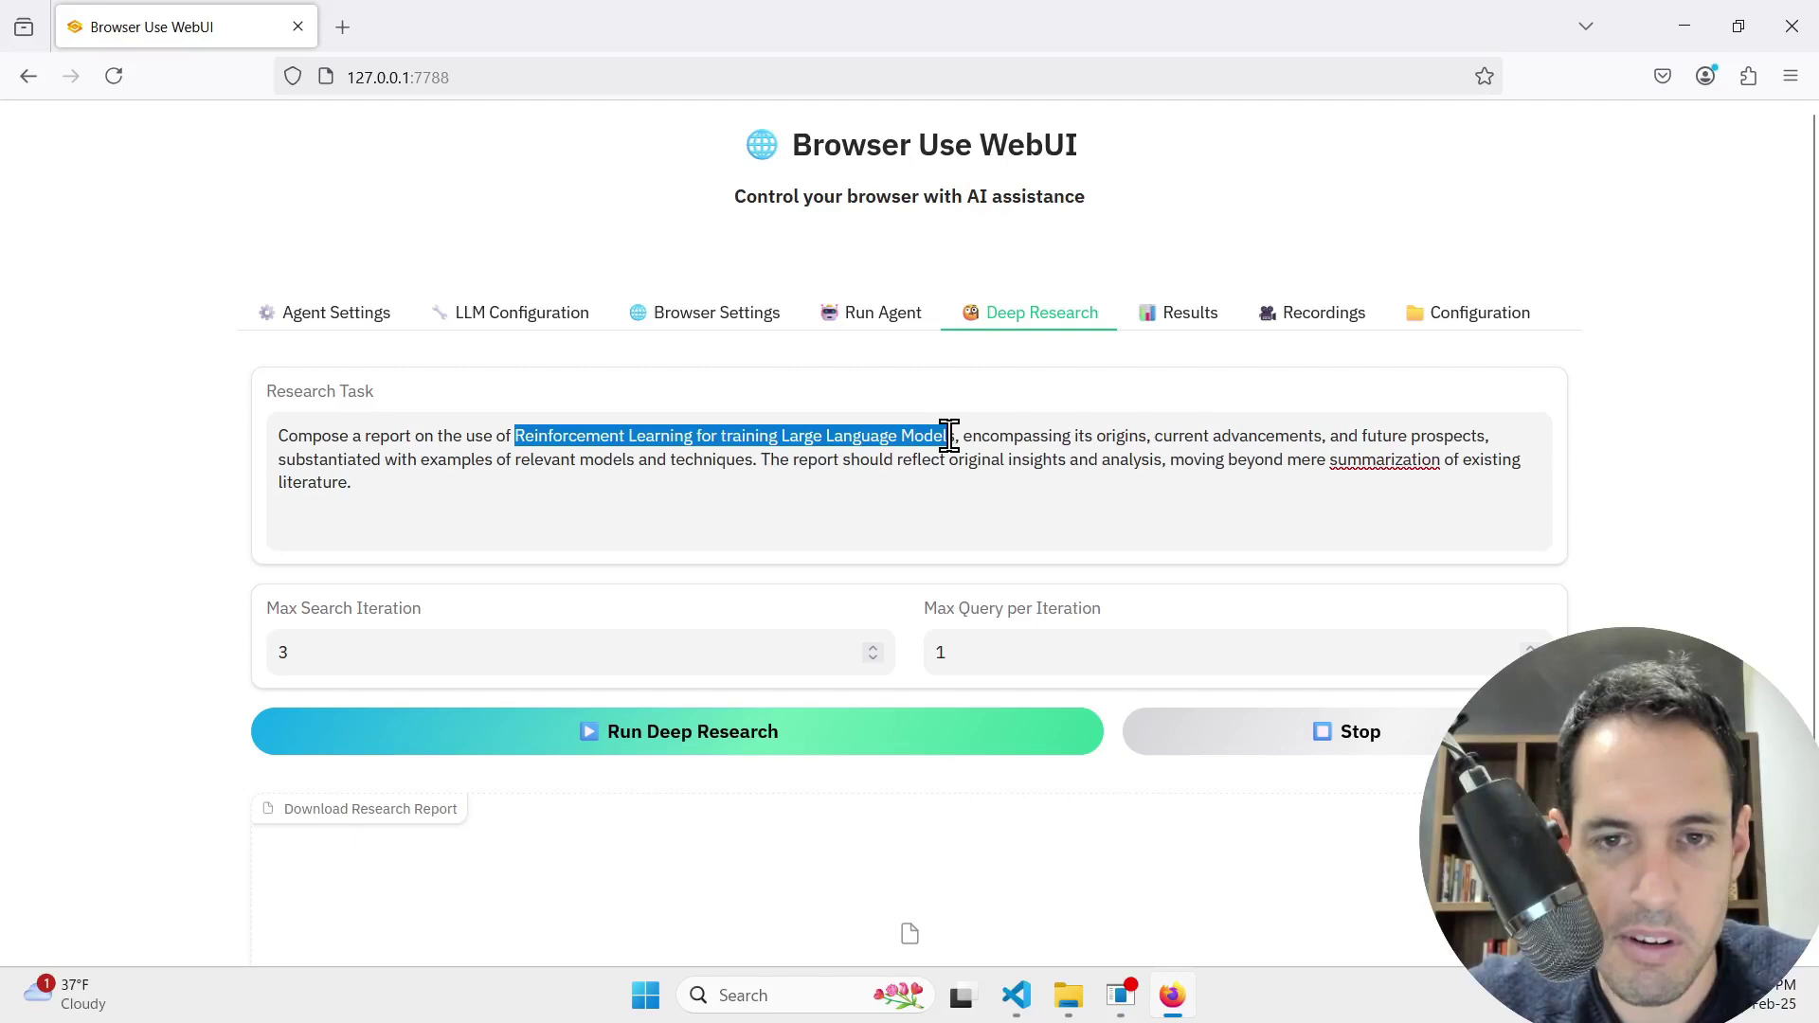
# Step: Type 'agsentic frameworks in Small medium businesss.' as the topic and delete the leftover stray characters
pyautogui.write('agsentic frame')
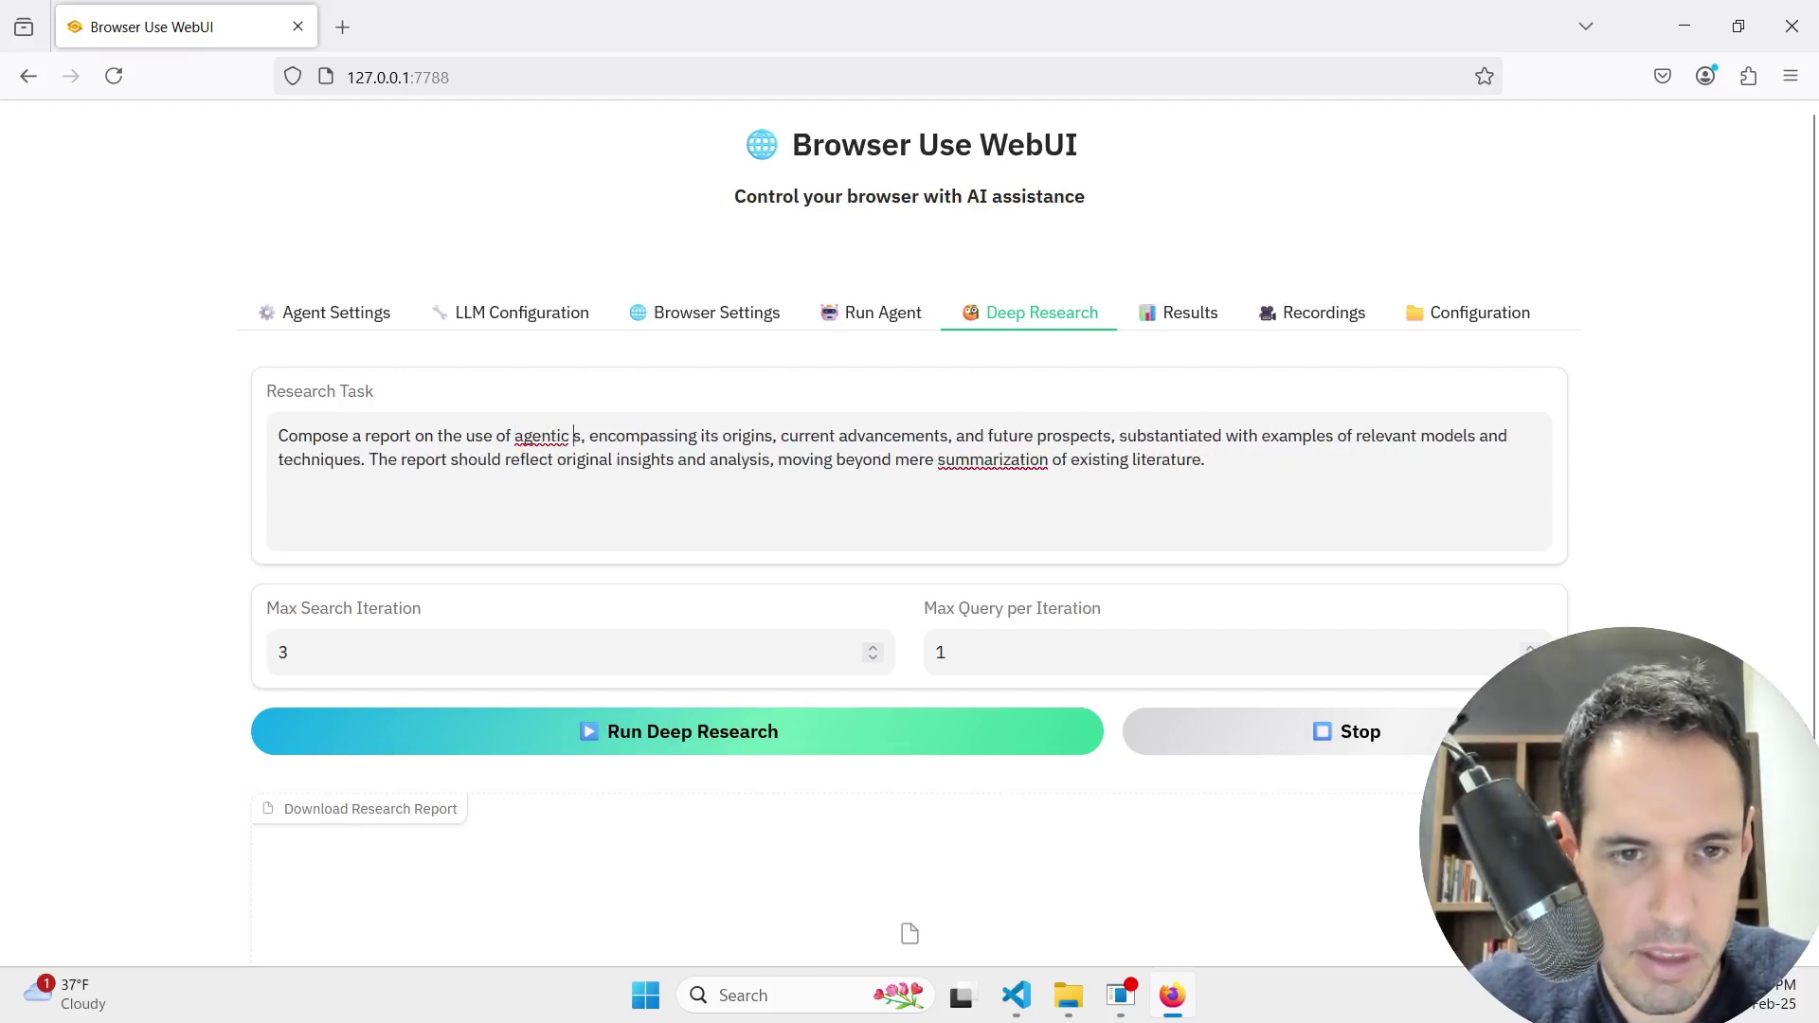
pyautogui.write('work')
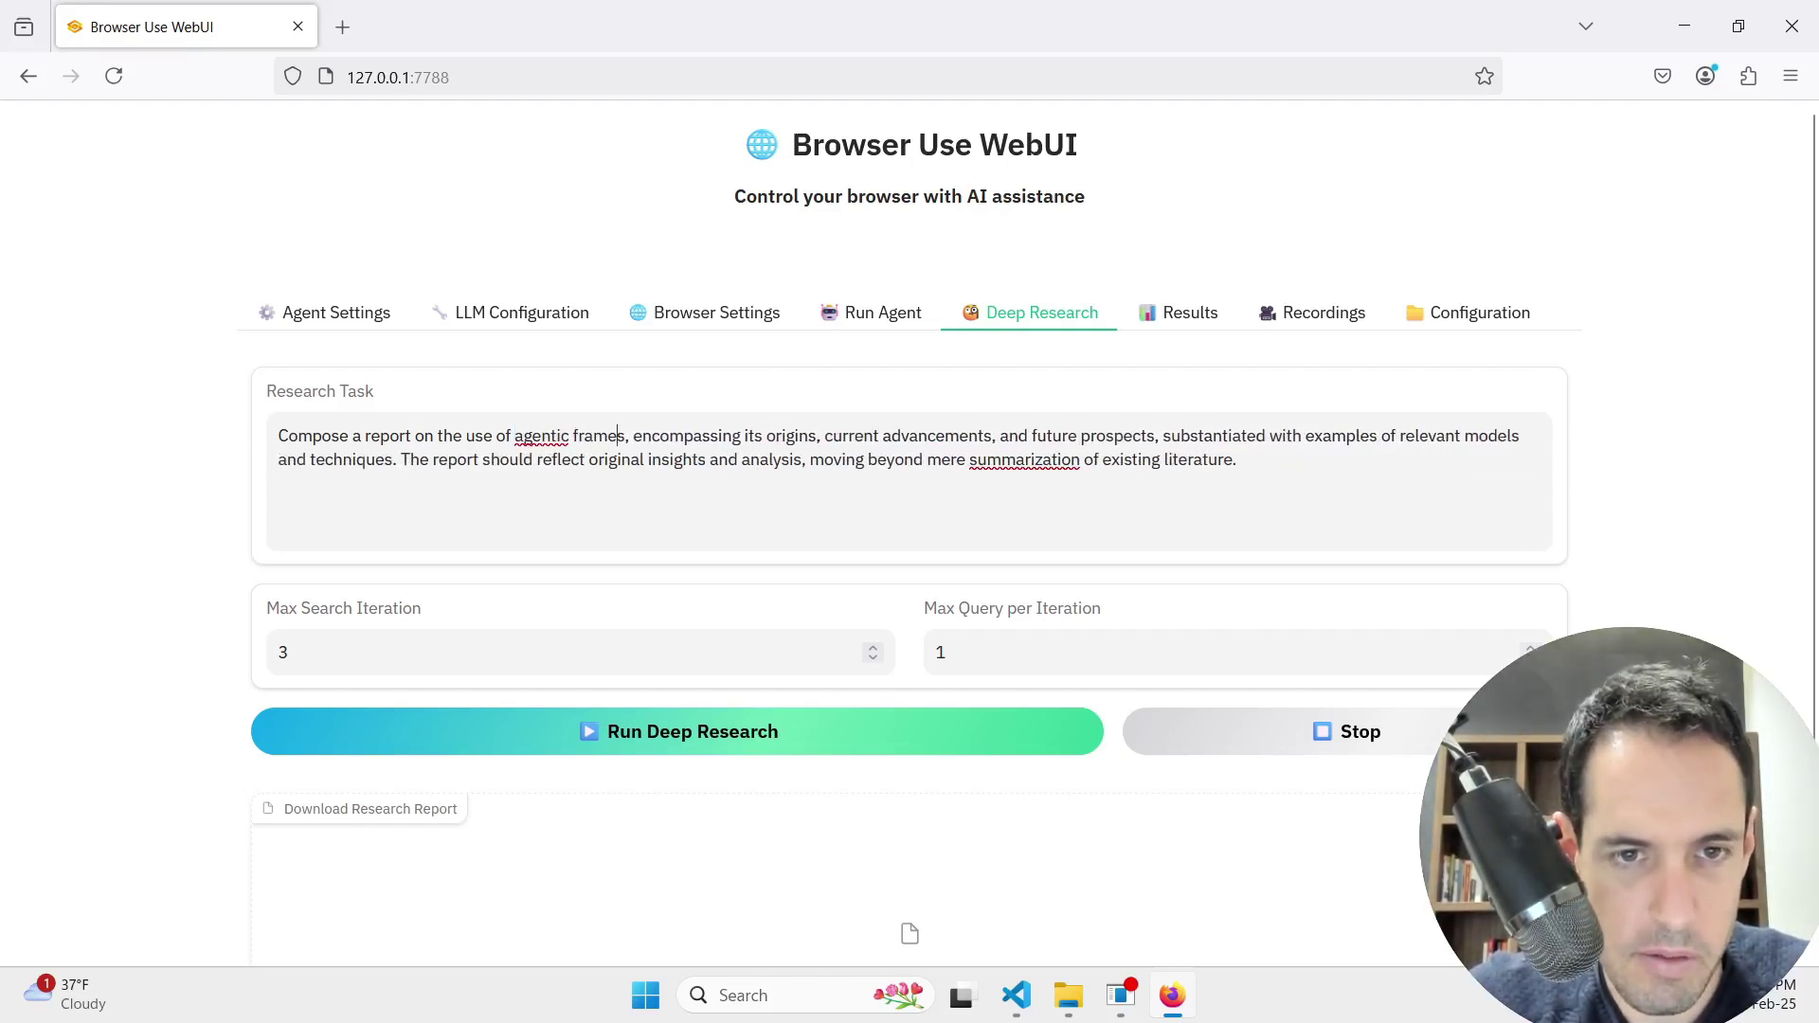
pyautogui.write('s in S')
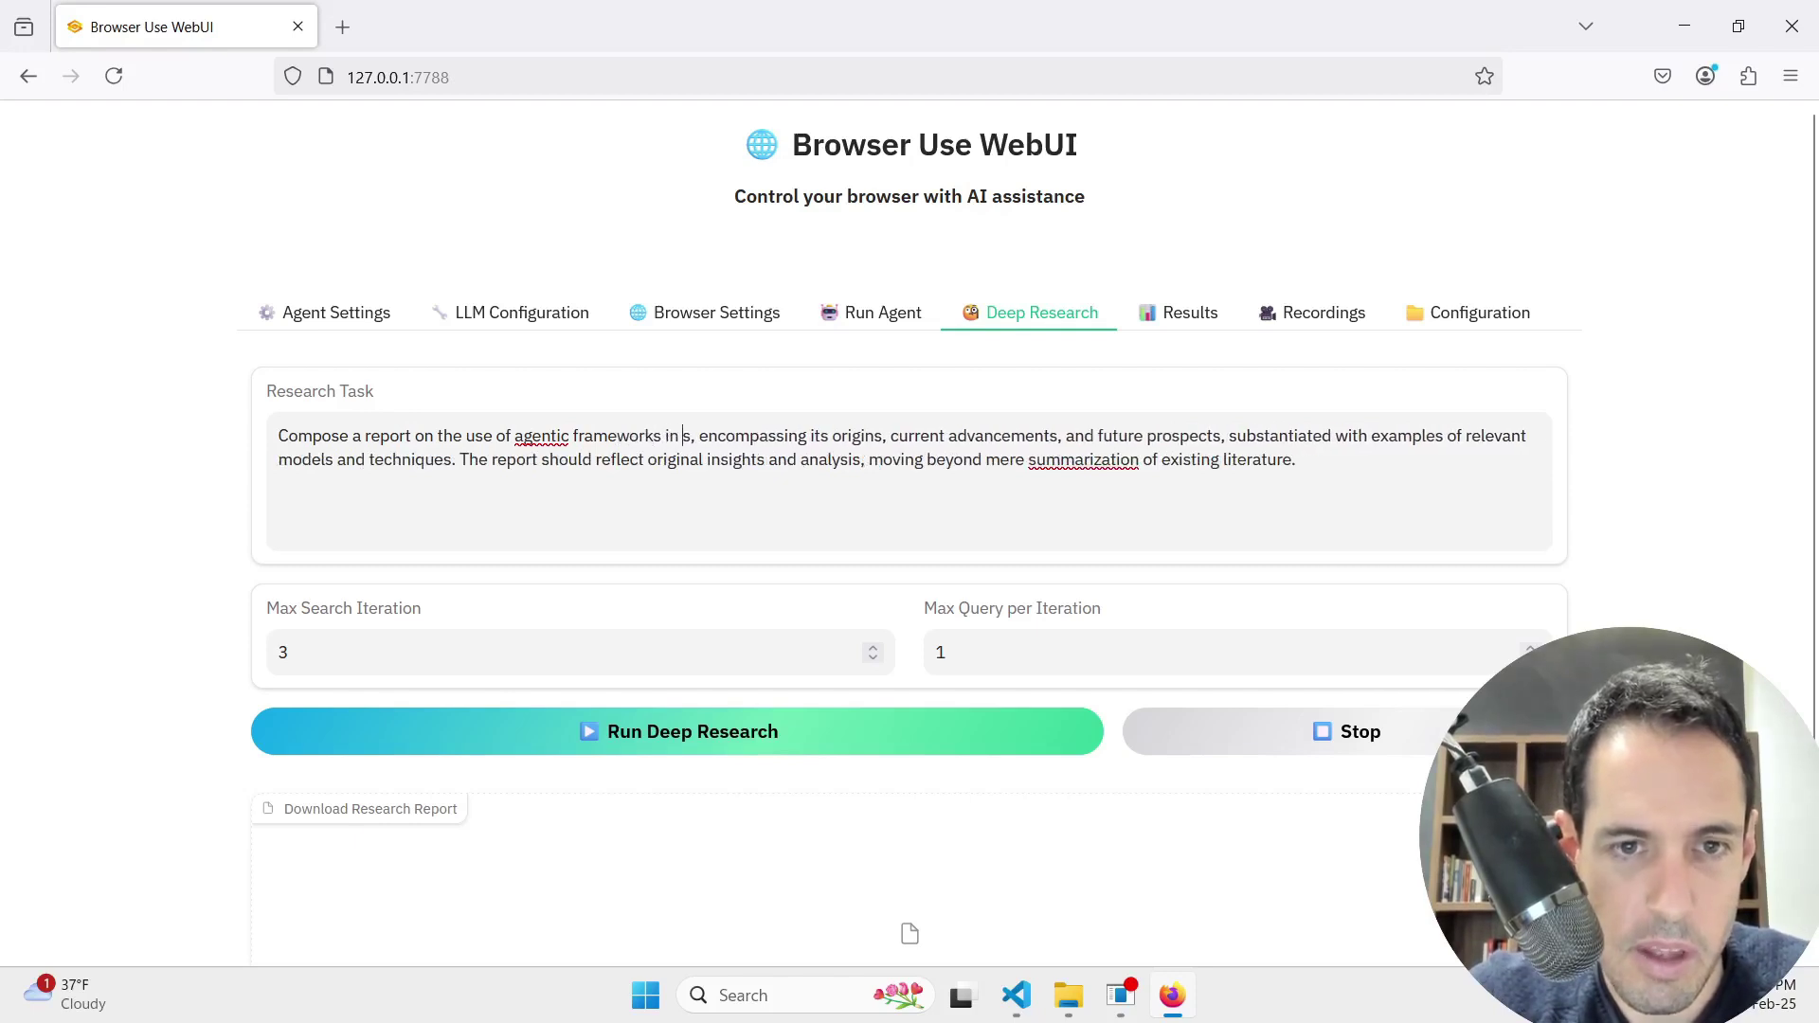
pyautogui.write('mall mediu')
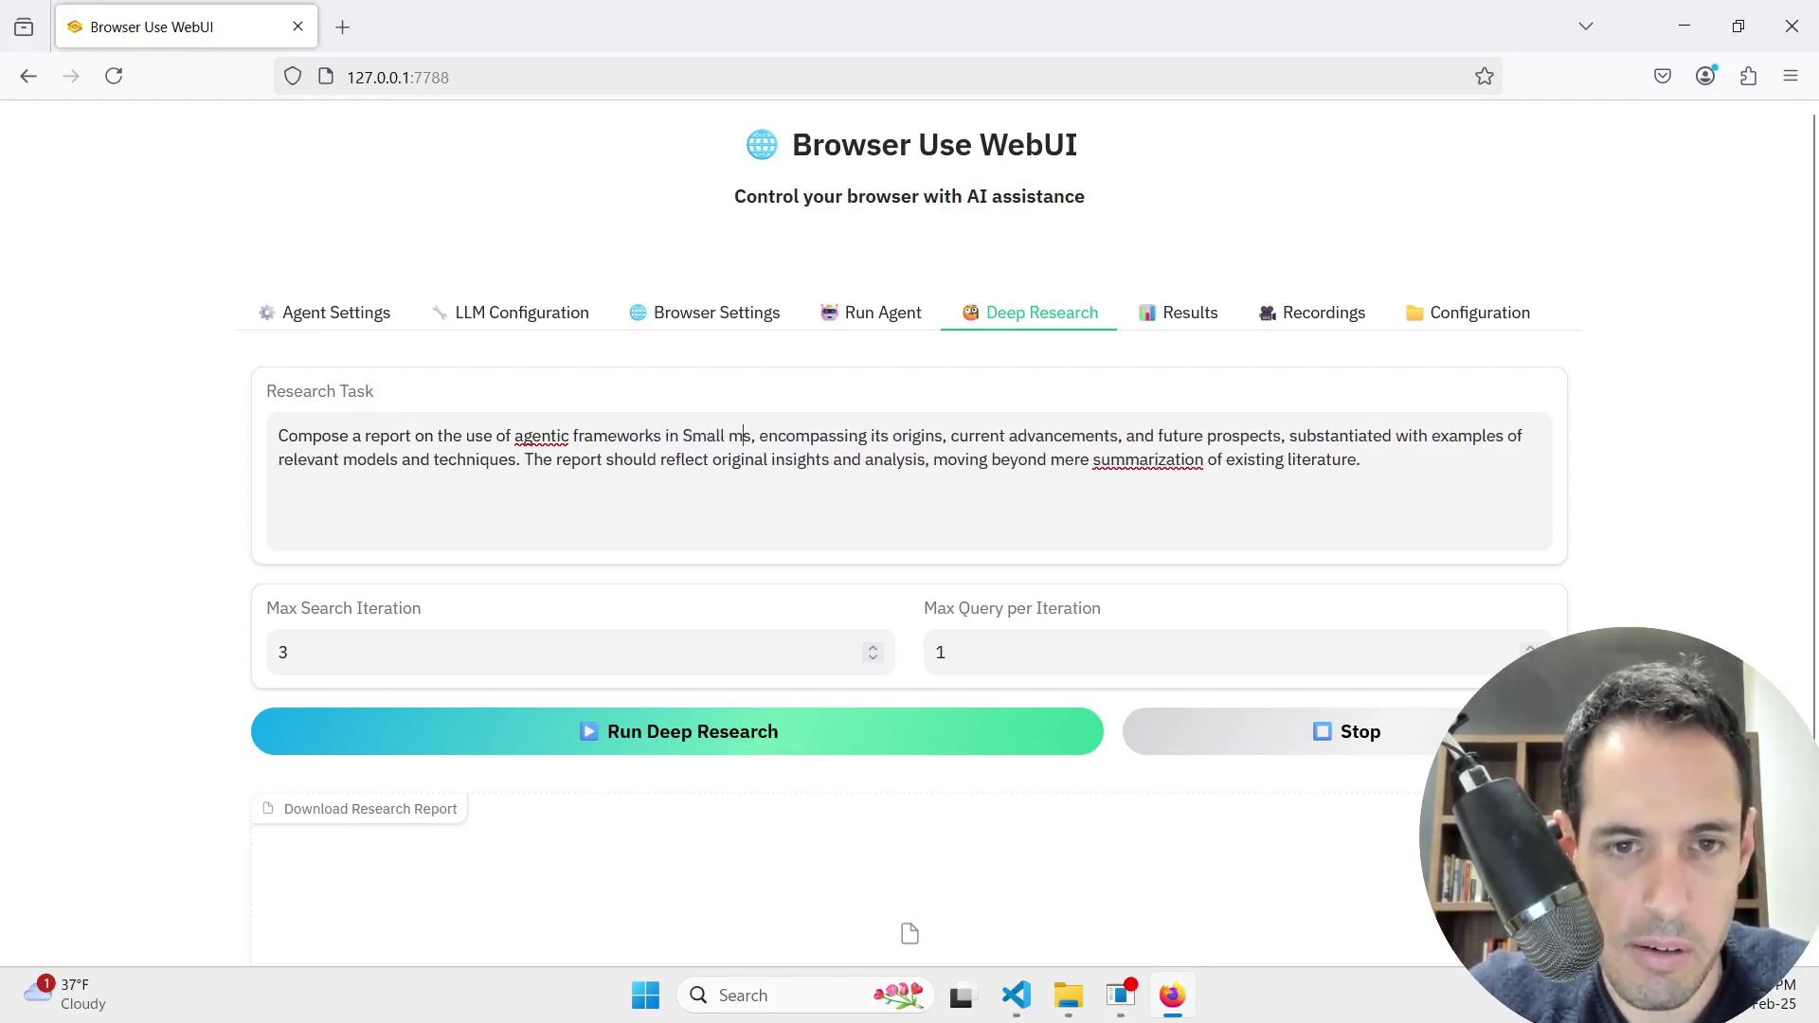
pyautogui.write('m busines')
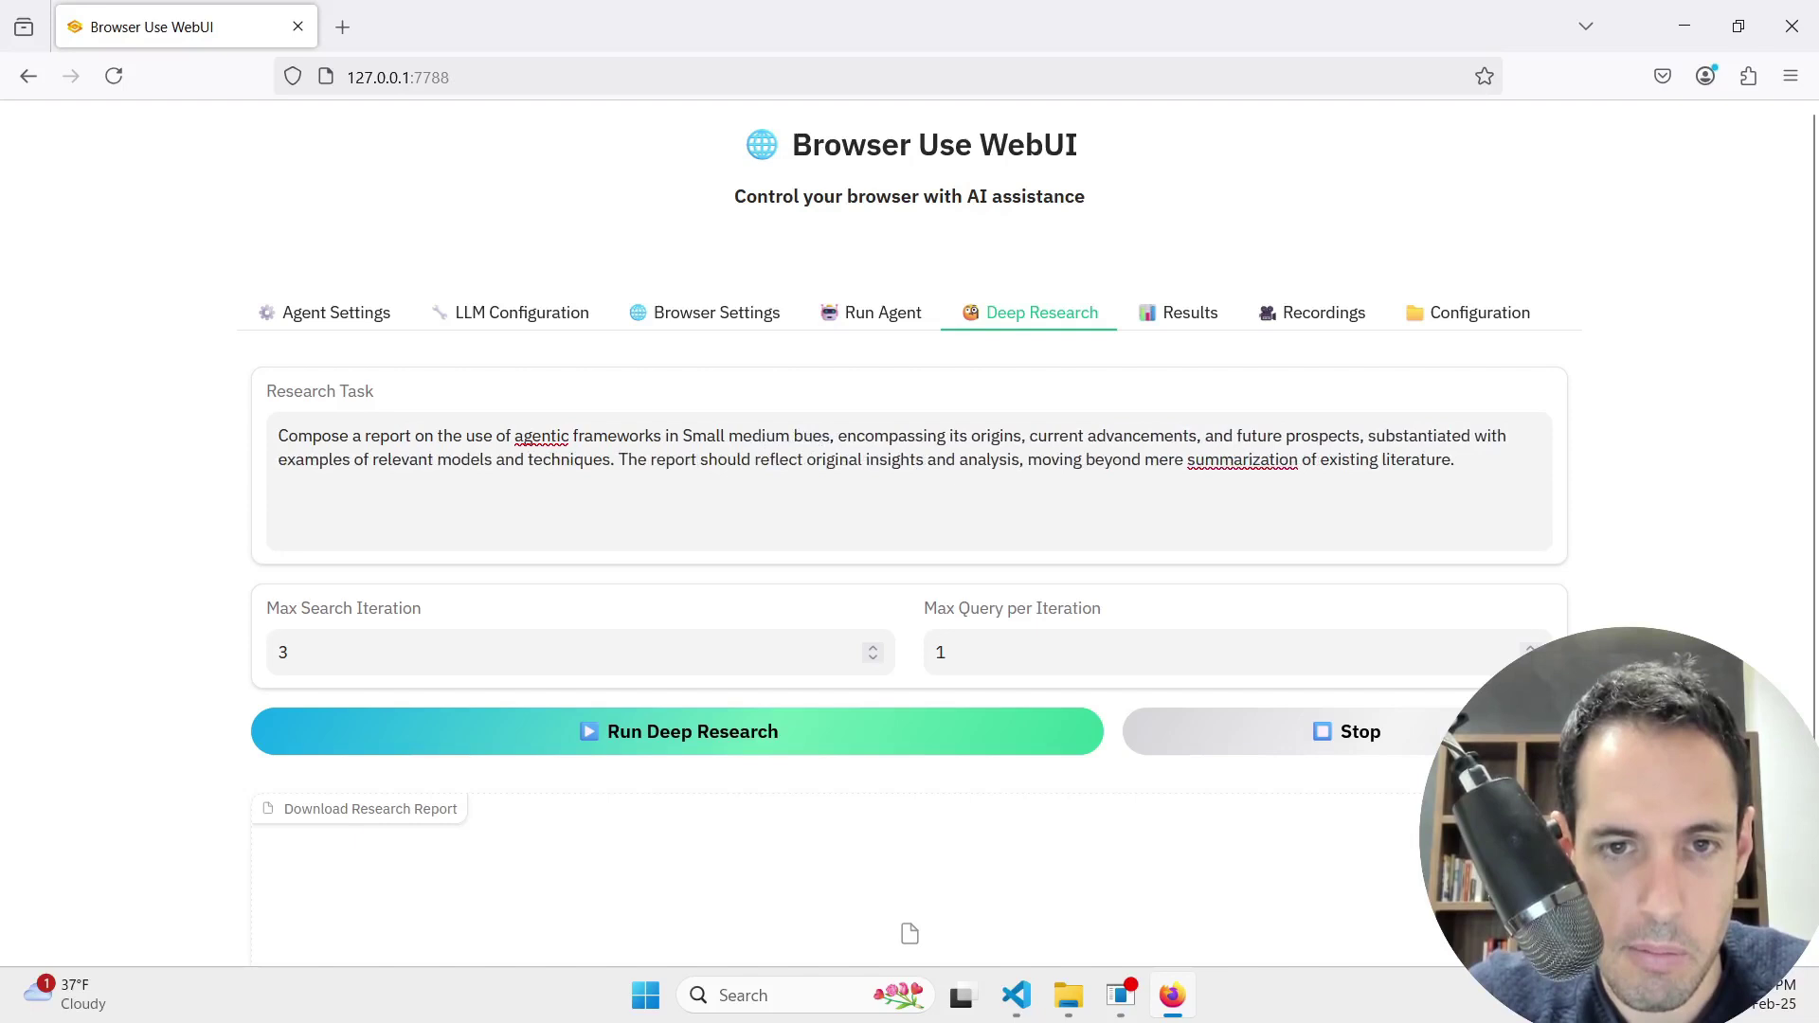
pyautogui.write('ss.')
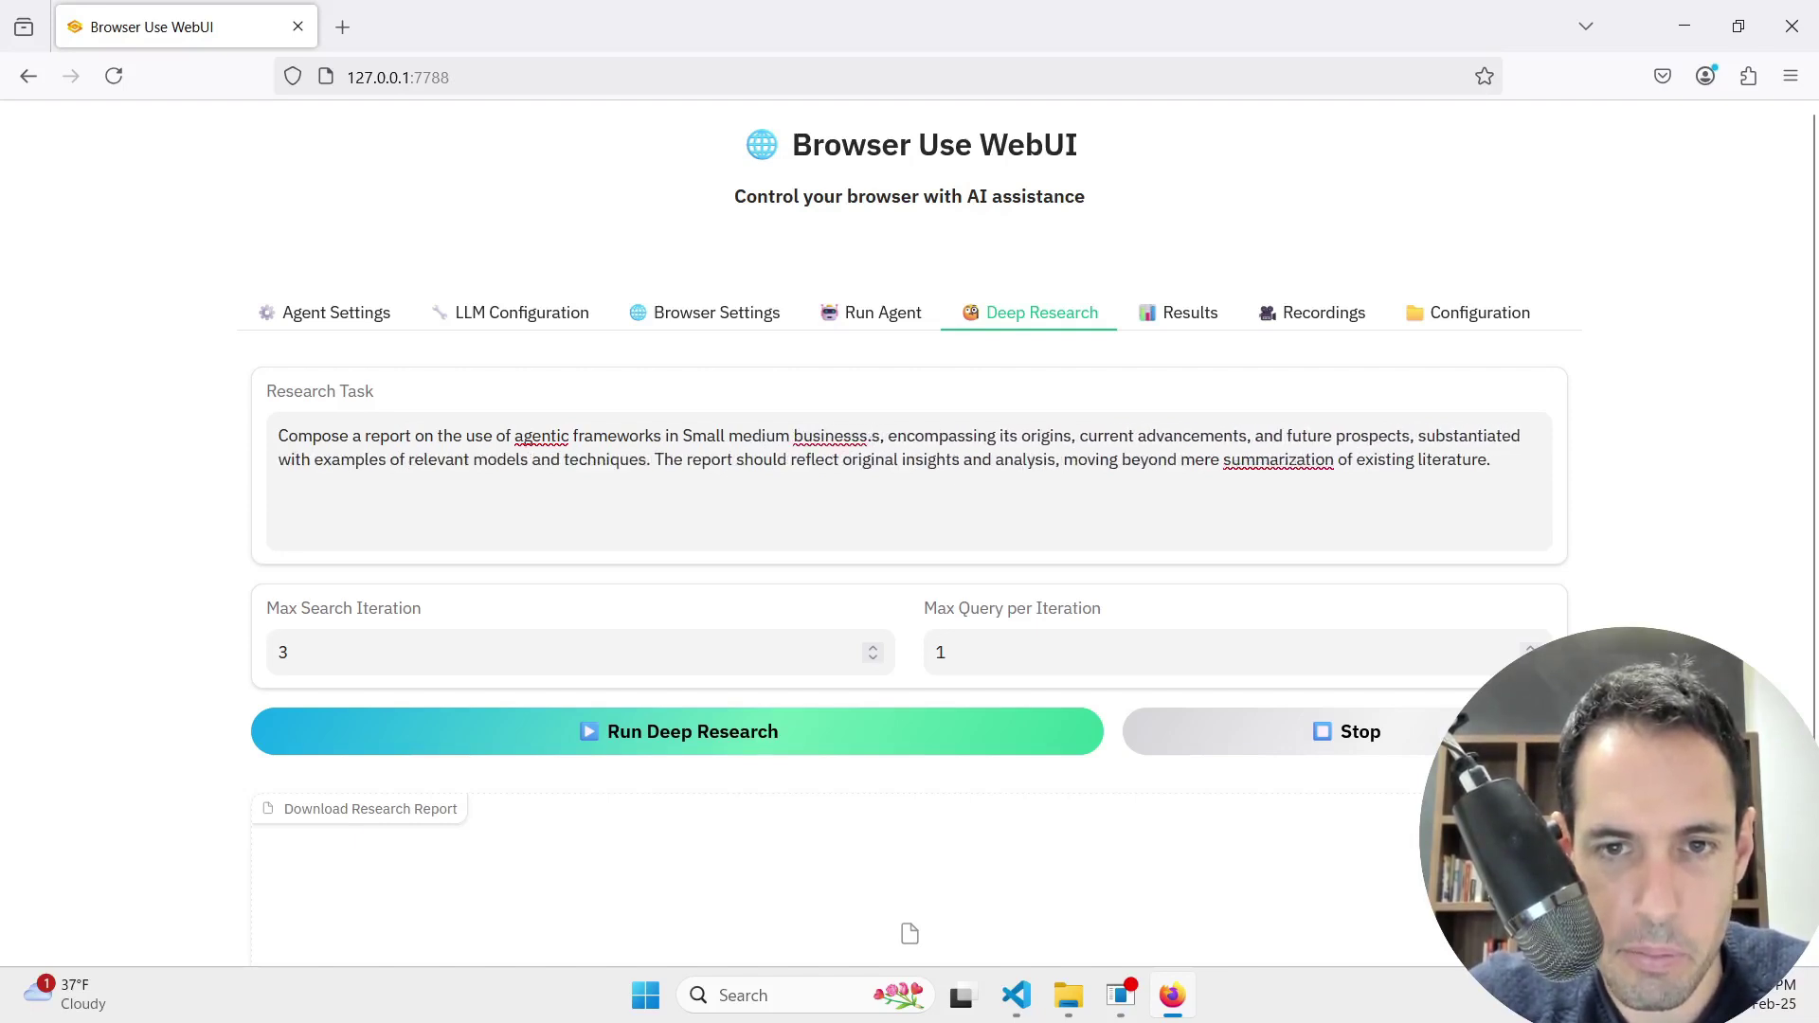
pyautogui.press('Delete')
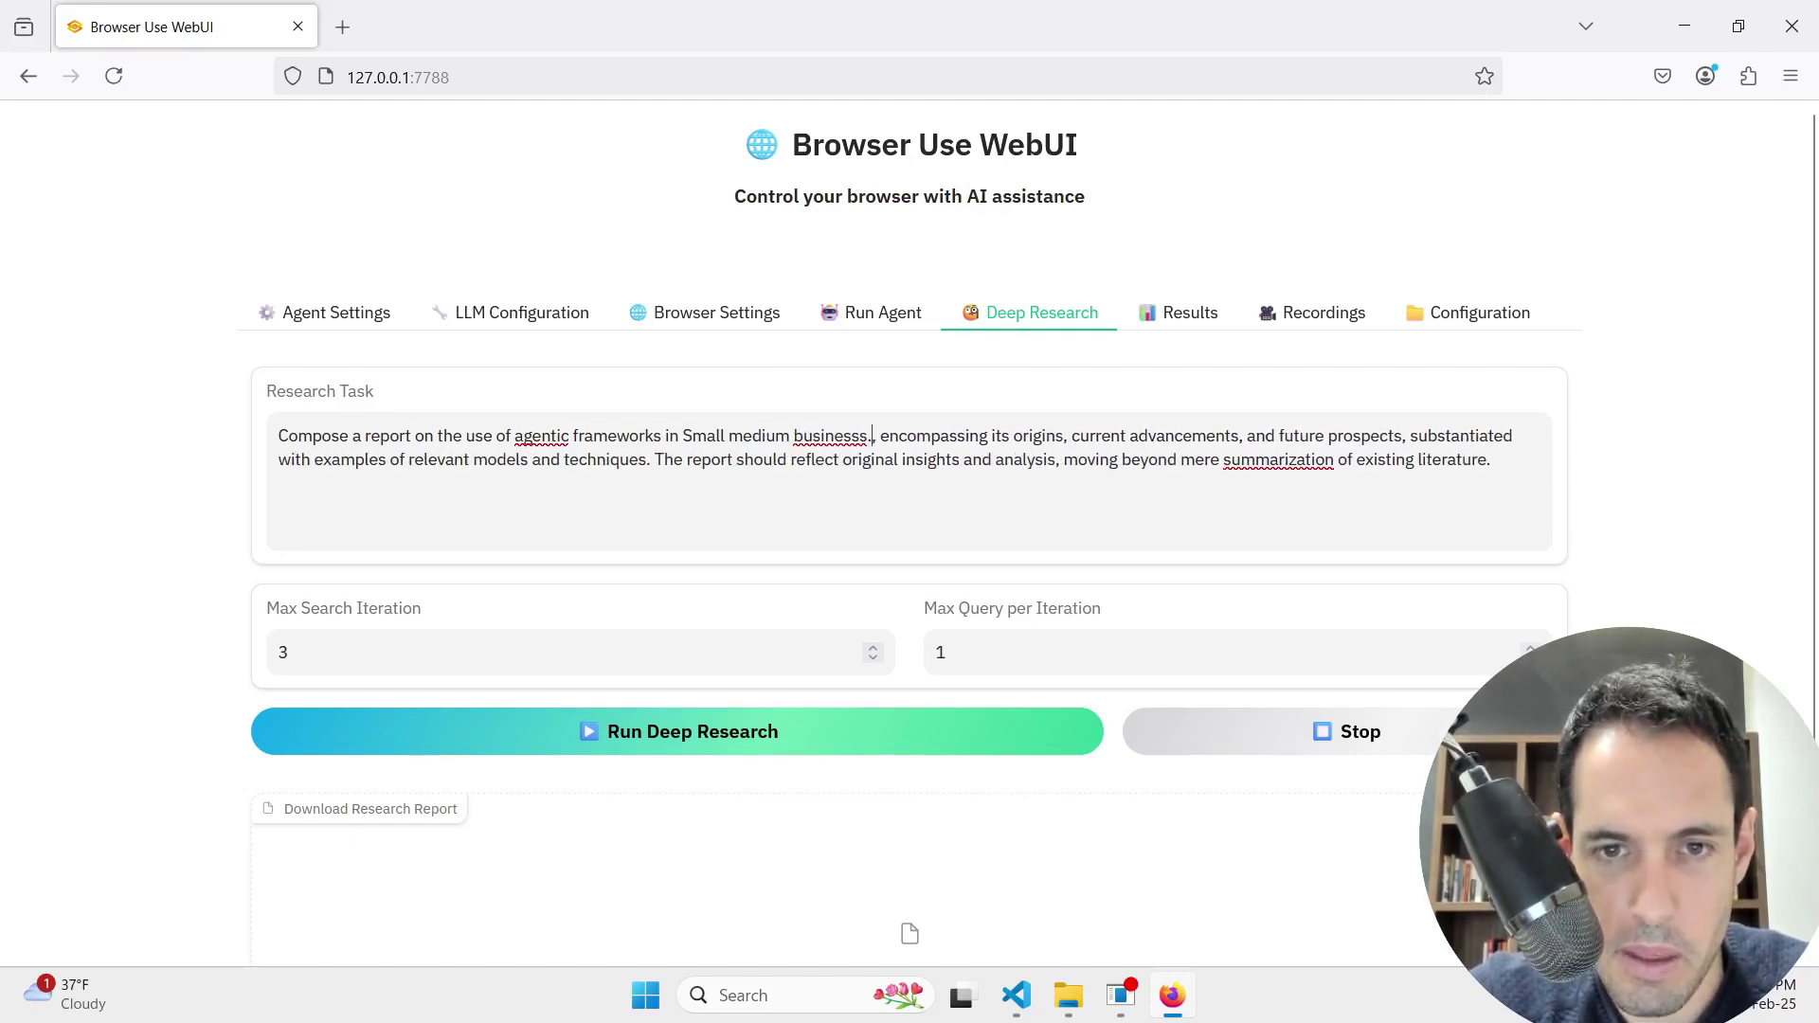
pyautogui.press('Delete')
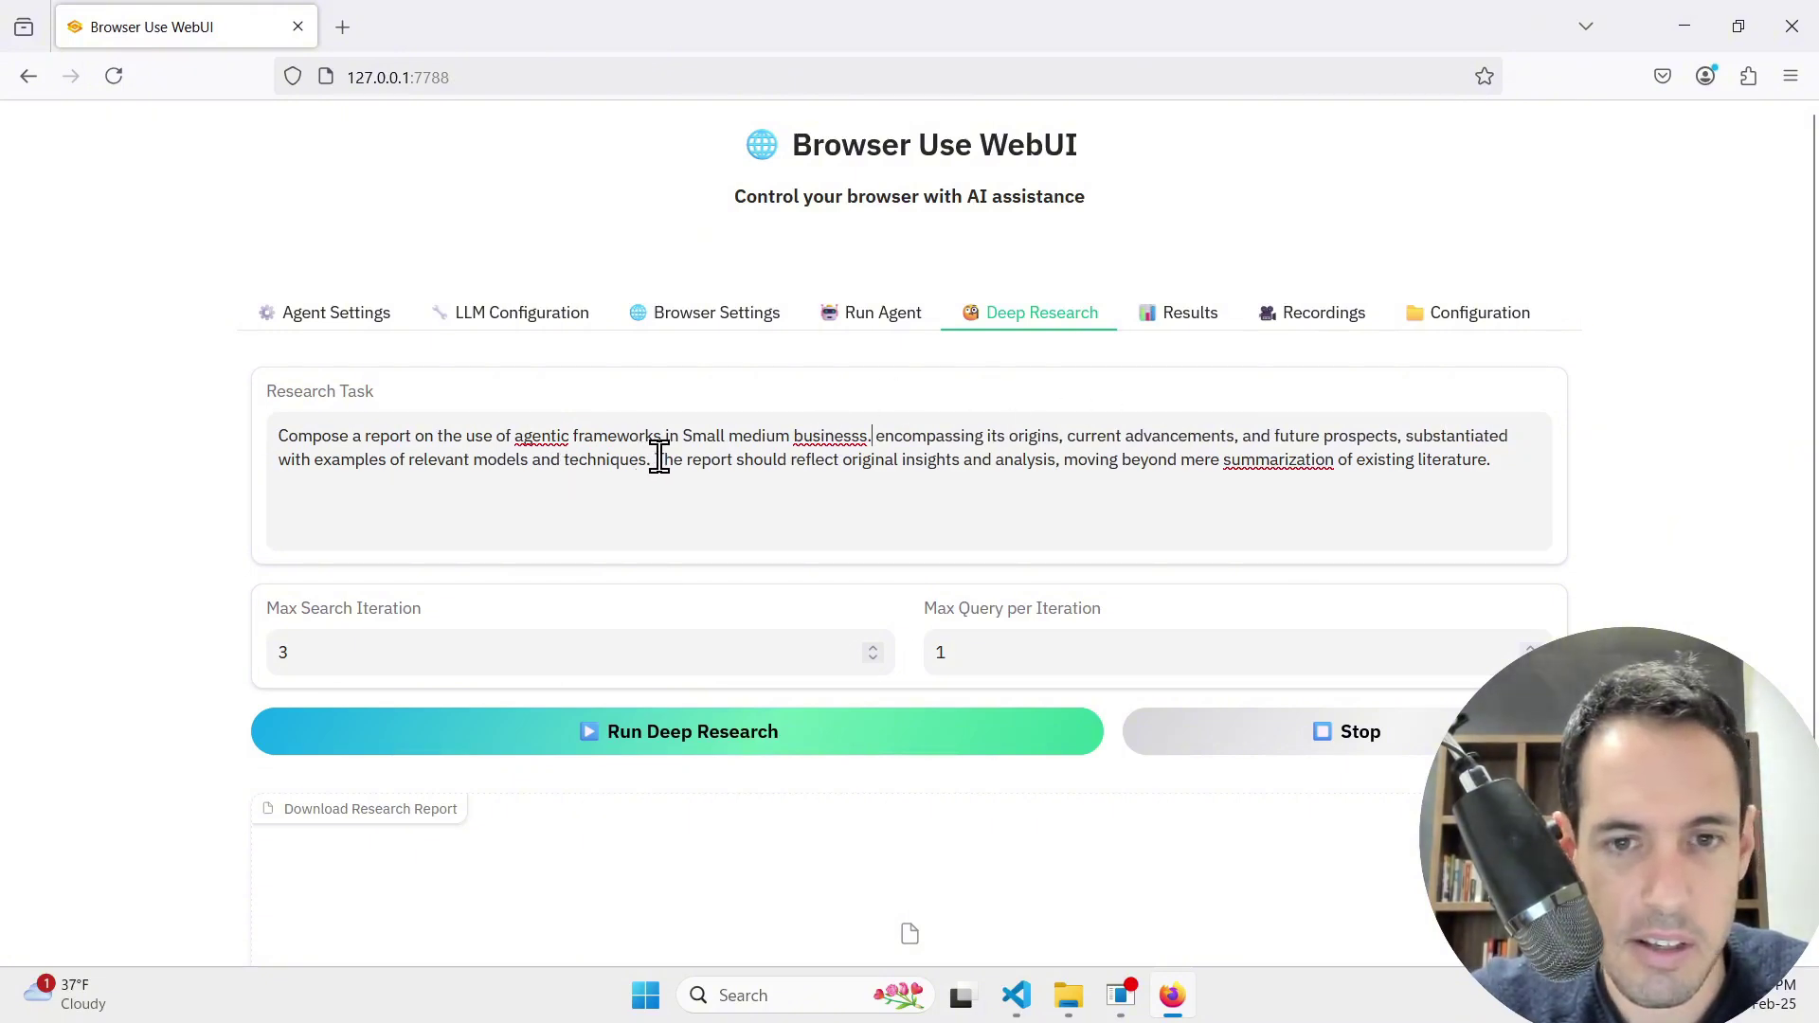
# Step: Set Max Search Iteration to 1 and start the Deep Research run
pyautogui.doubleClick(435, 637)
pyautogui.write('1')
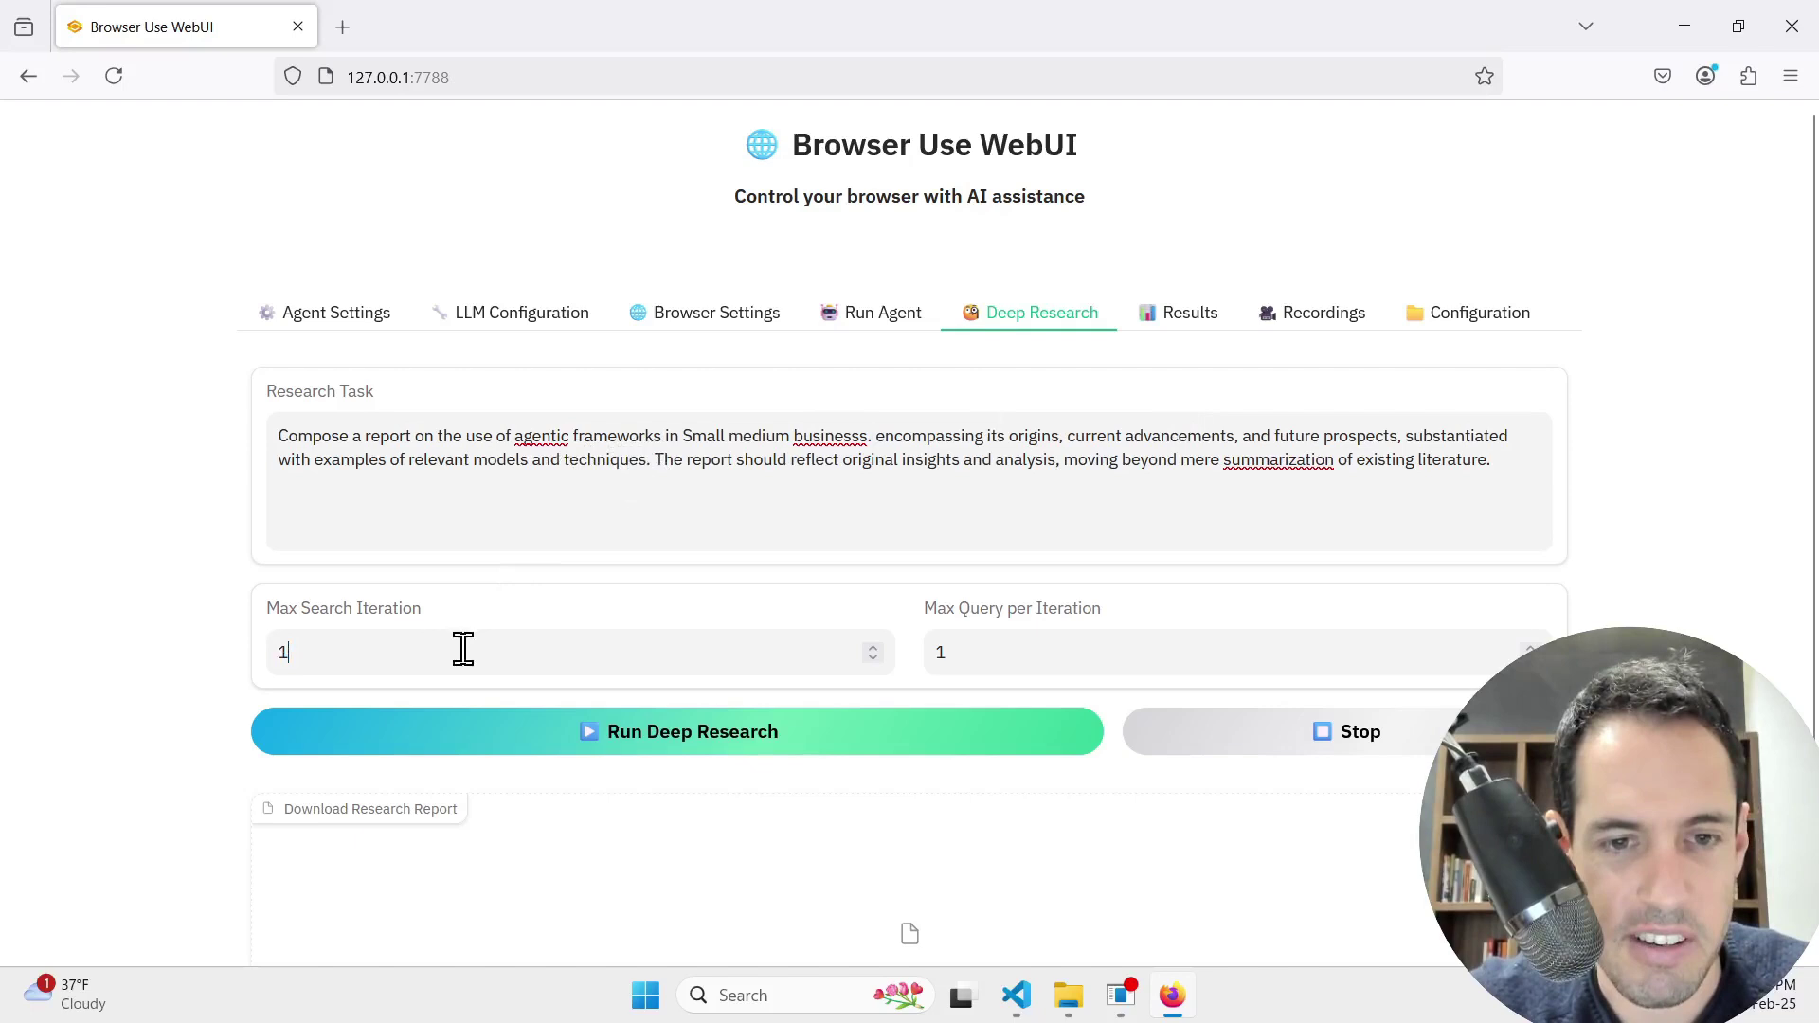
pyautogui.click(625, 749)
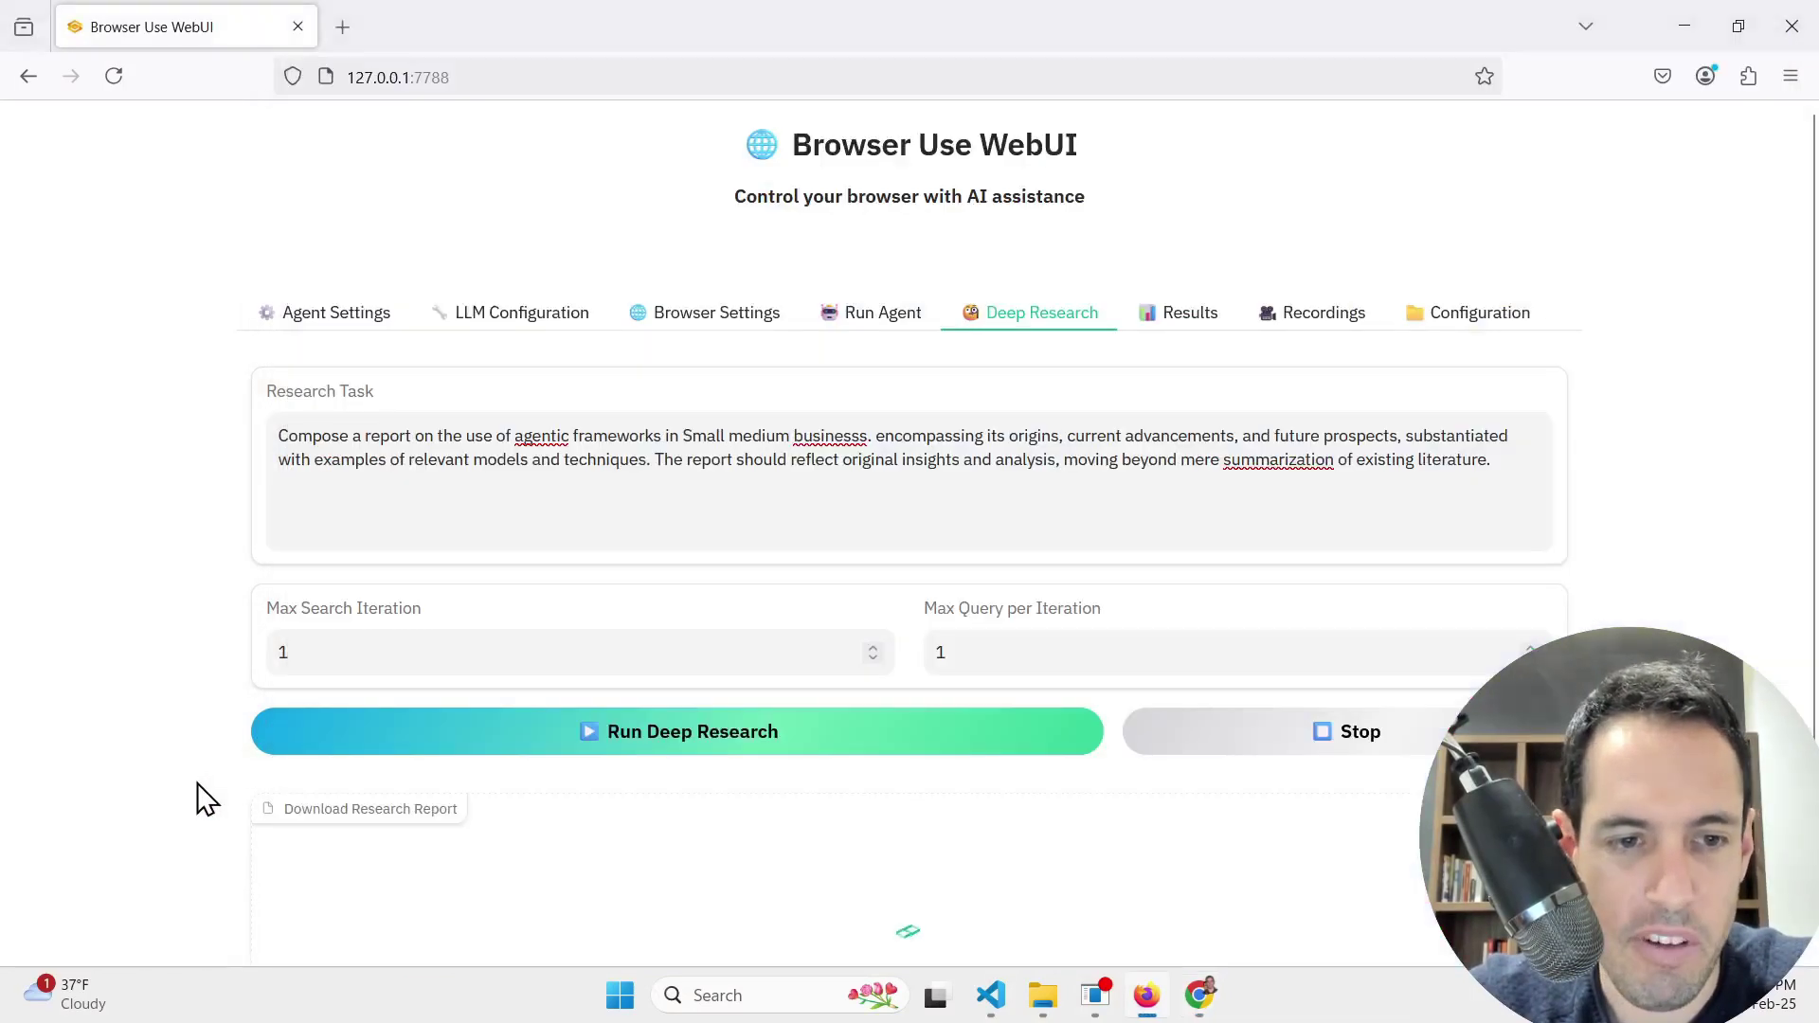
pyautogui.scroll(-2, 203, 798)
pyautogui.scroll(2, 203, 798)
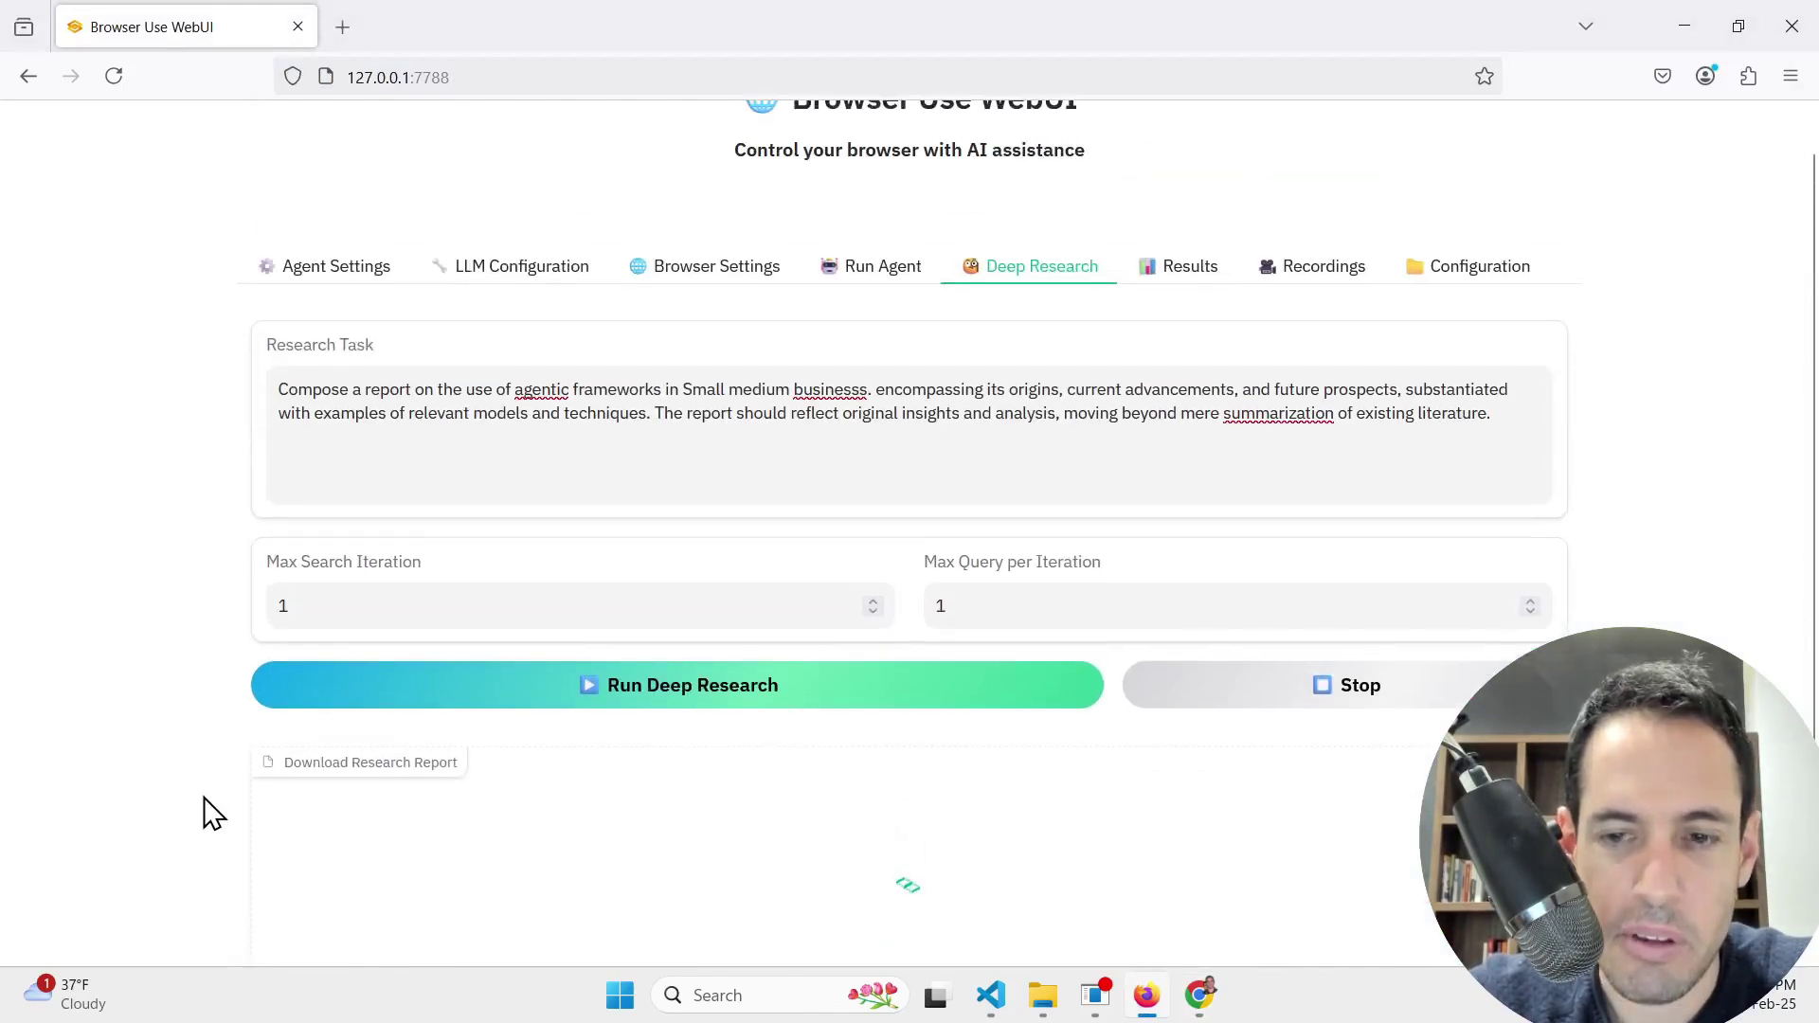
pyautogui.scroll(-2, 203, 798)
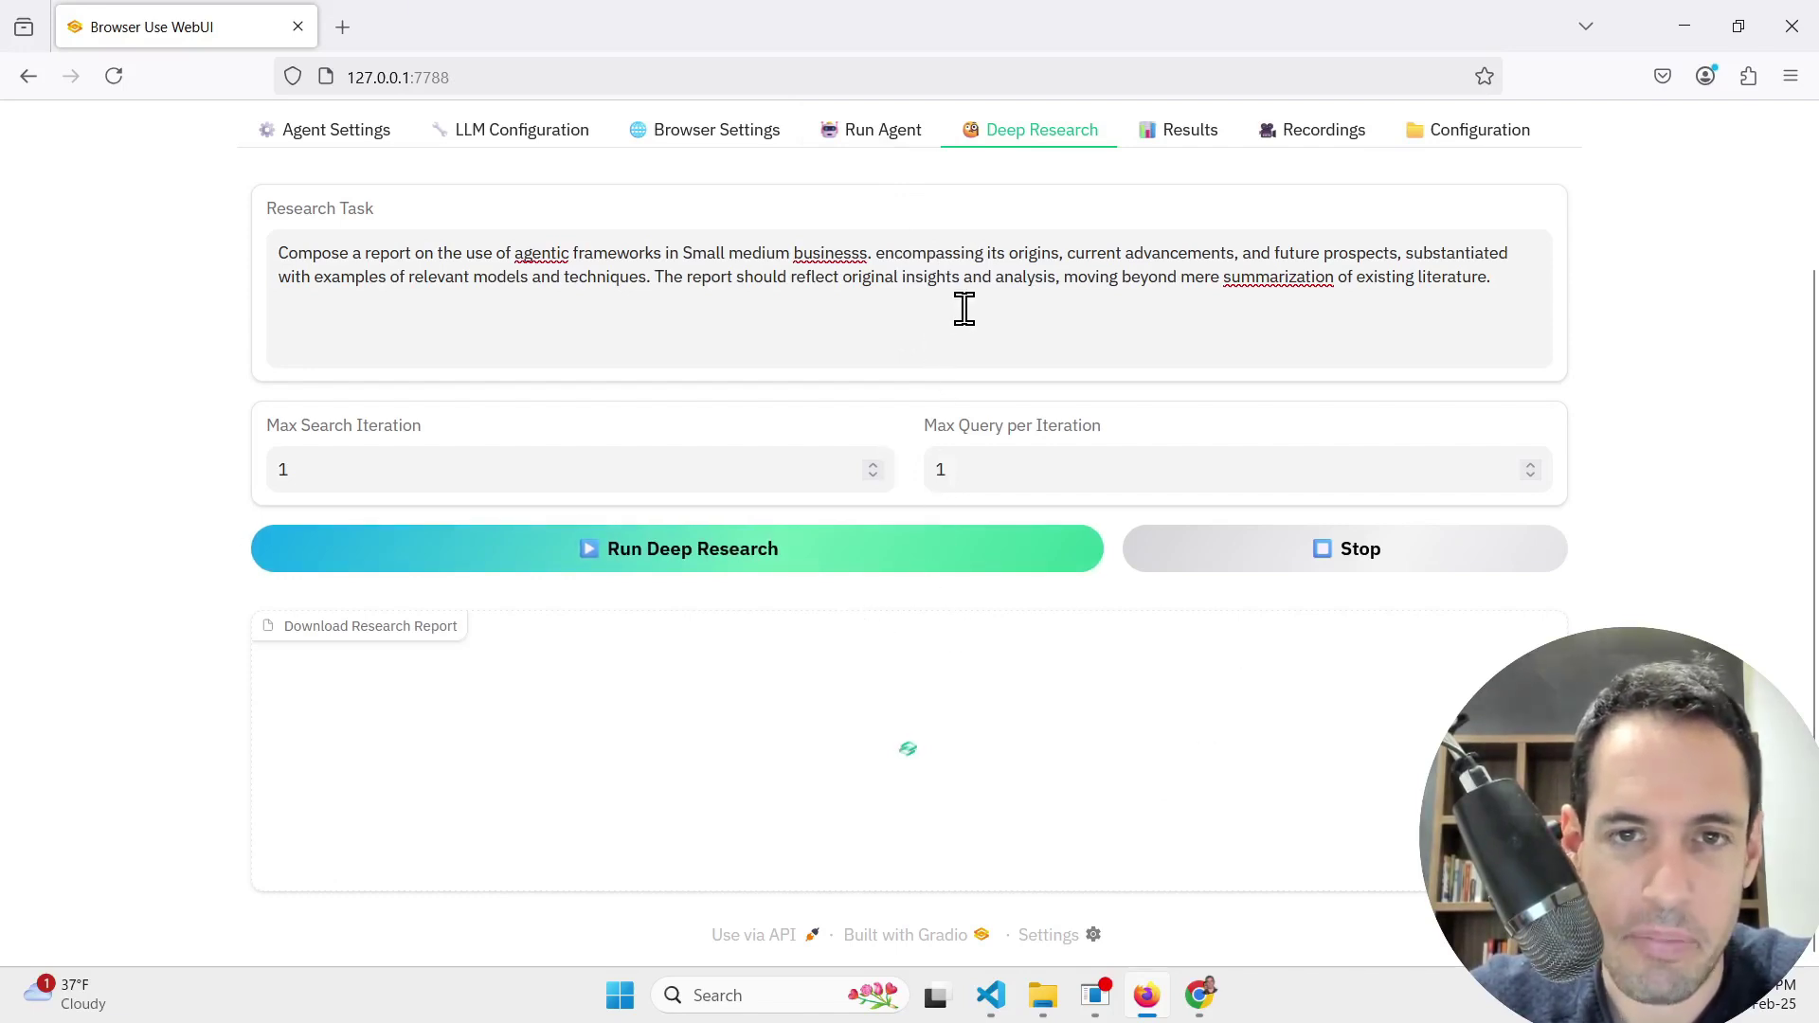
pyautogui.scroll(2, 962, 309)
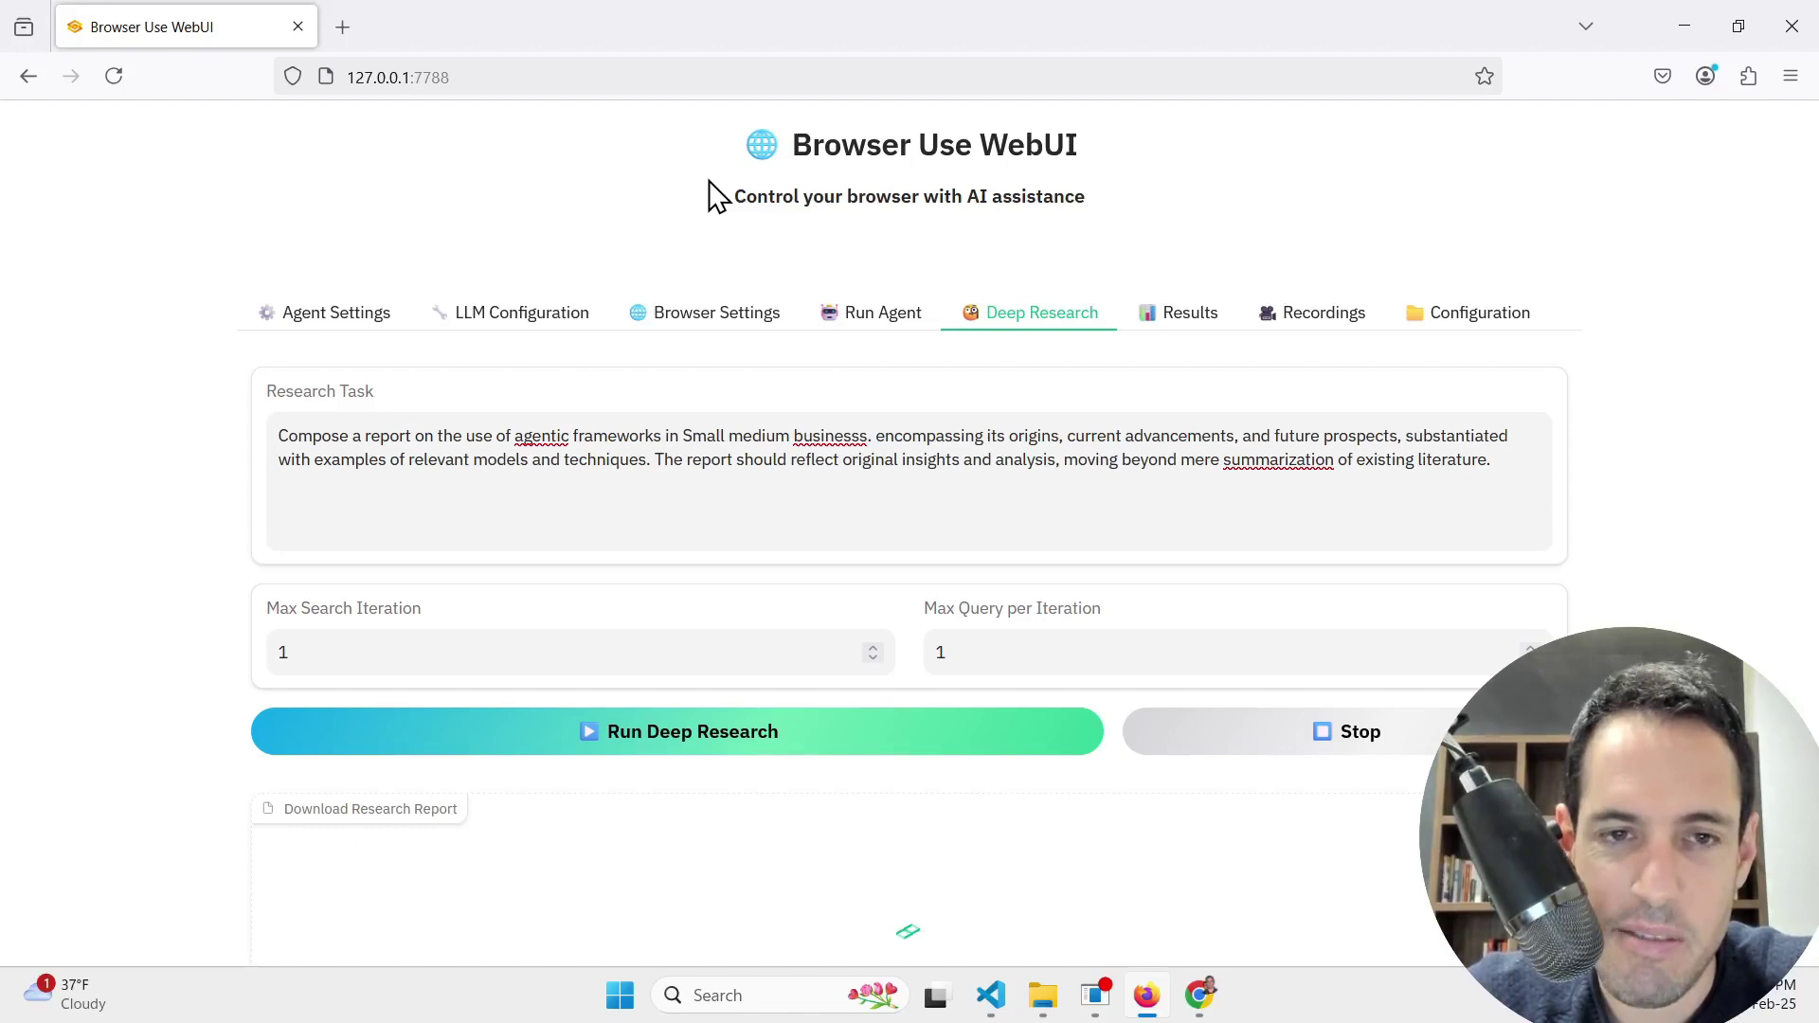
# Step: Return to the Run Agent page, check the agent's Chrome window, then bring the WebUI forward
pyautogui.click(851, 314)
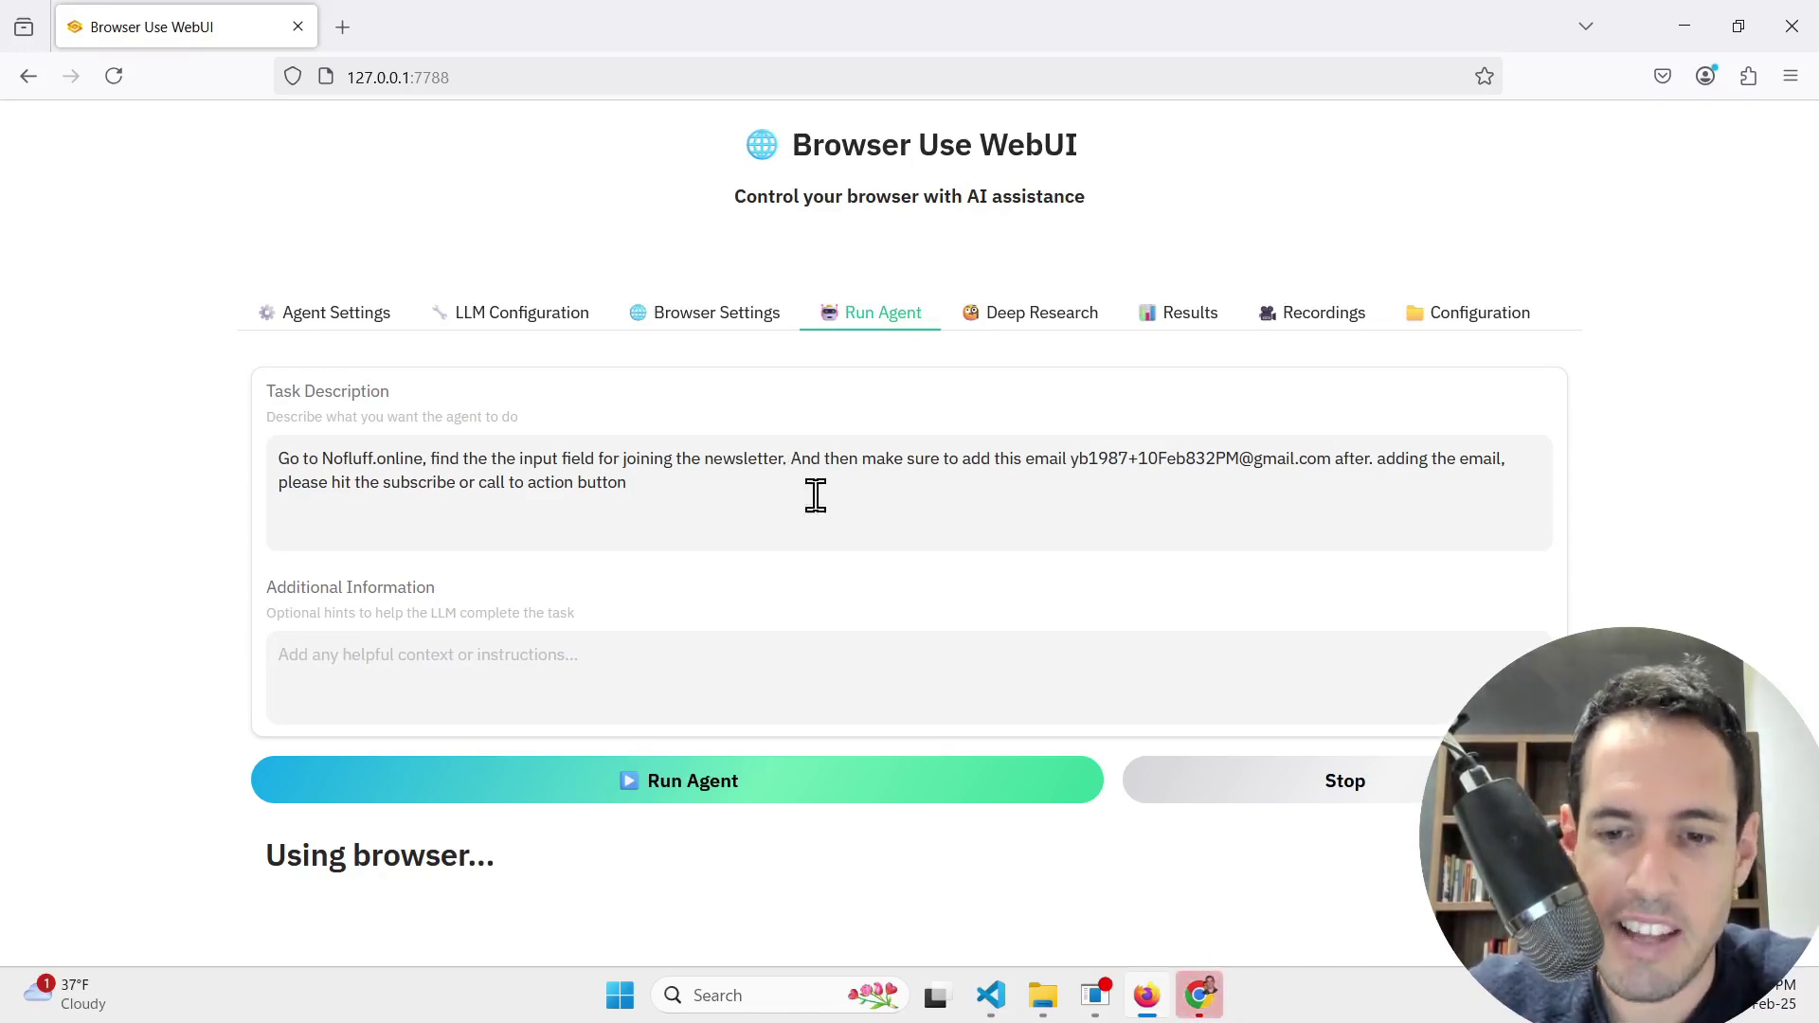
pyautogui.click(1201, 996)
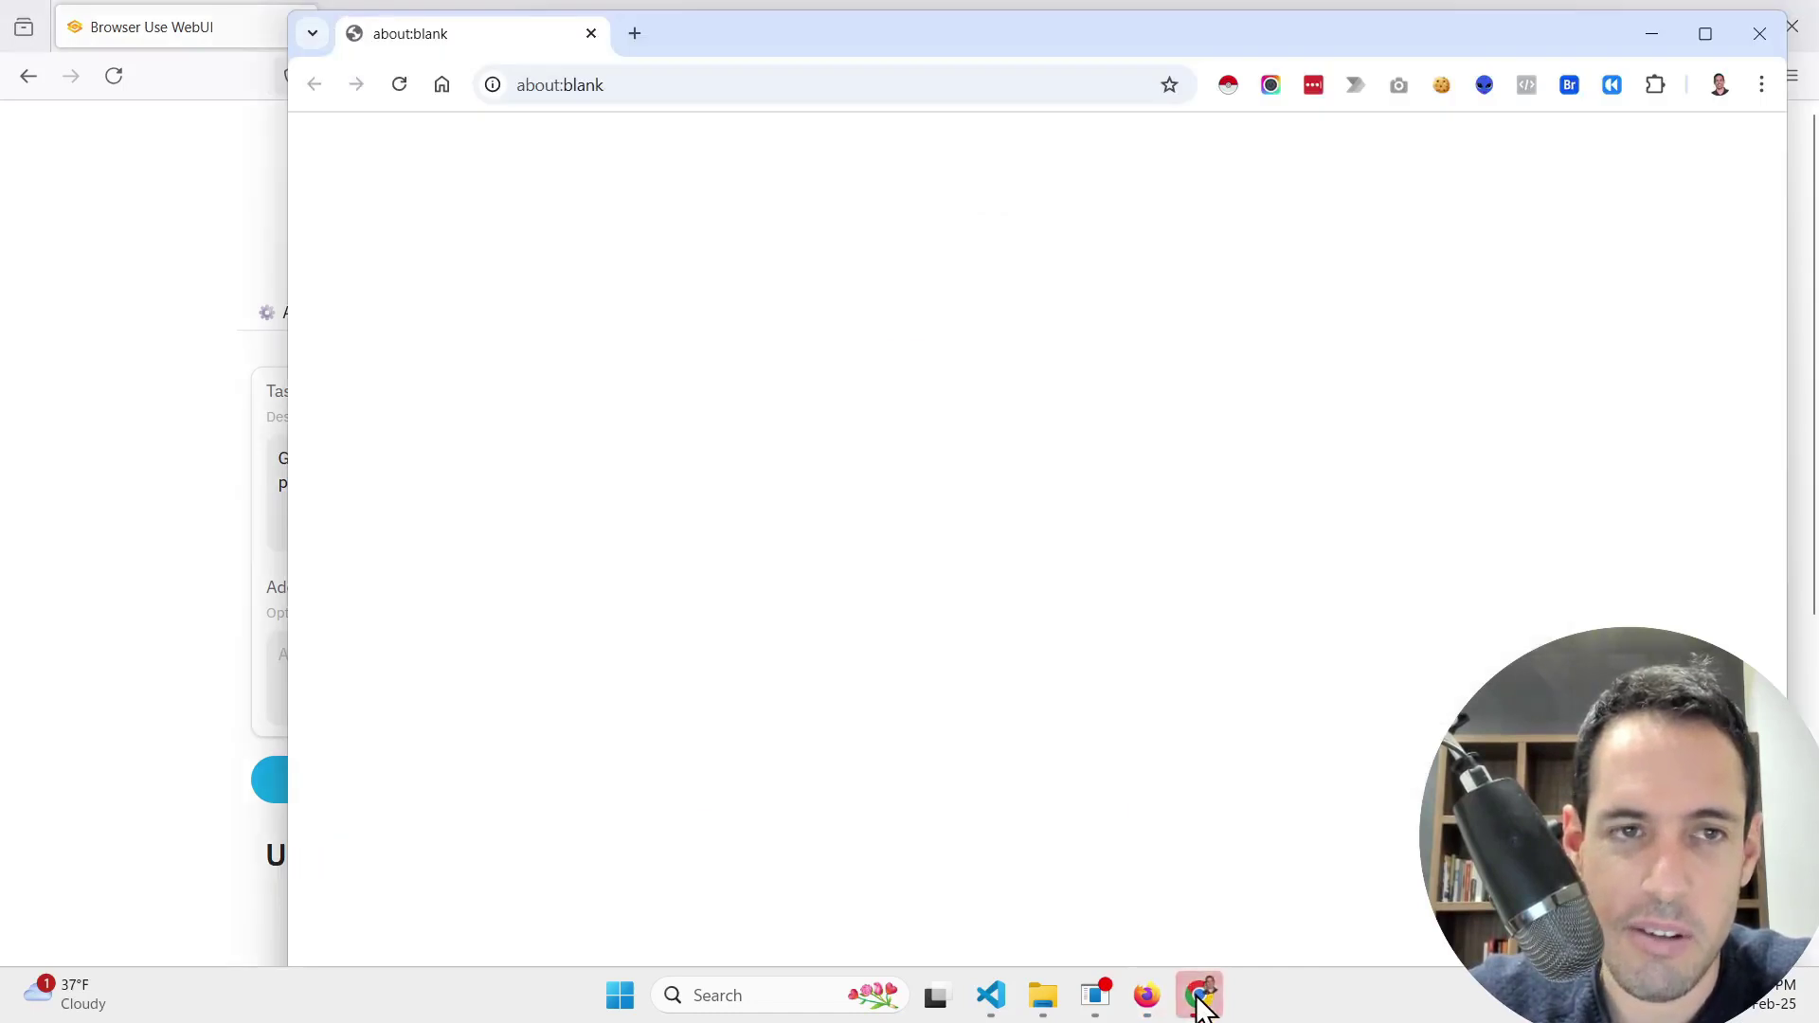
pyautogui.click(143, 670)
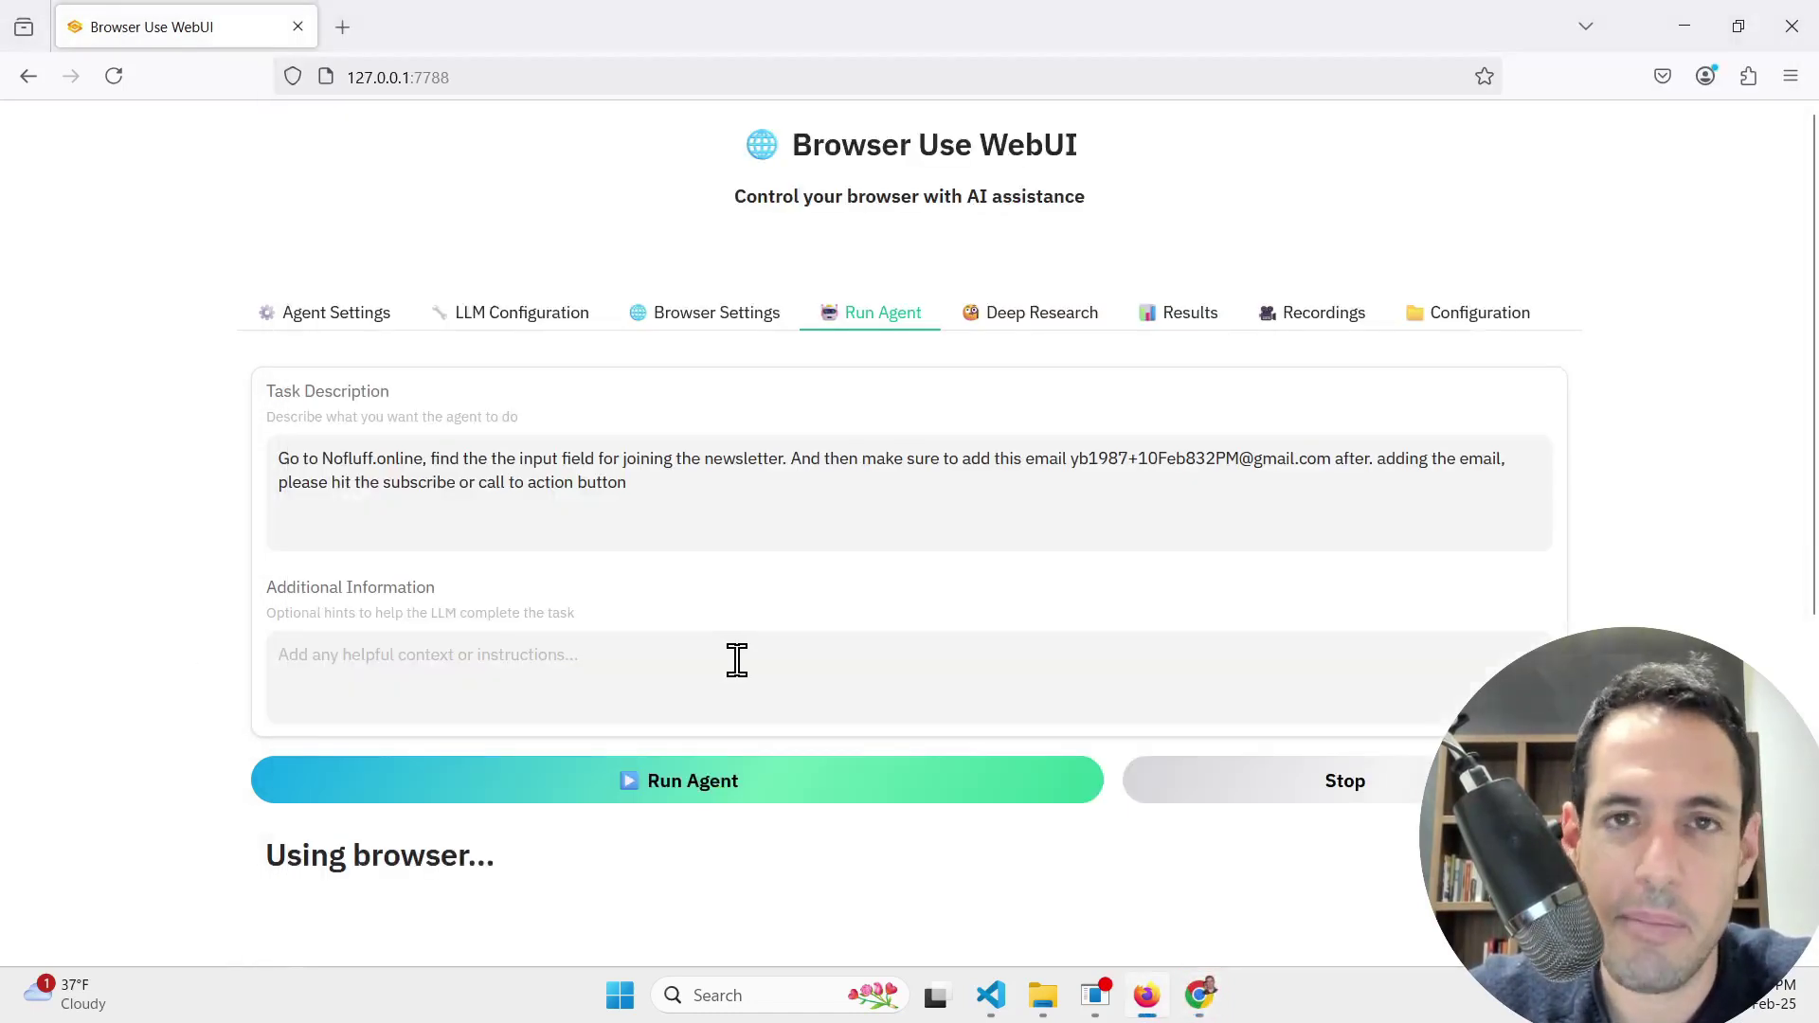